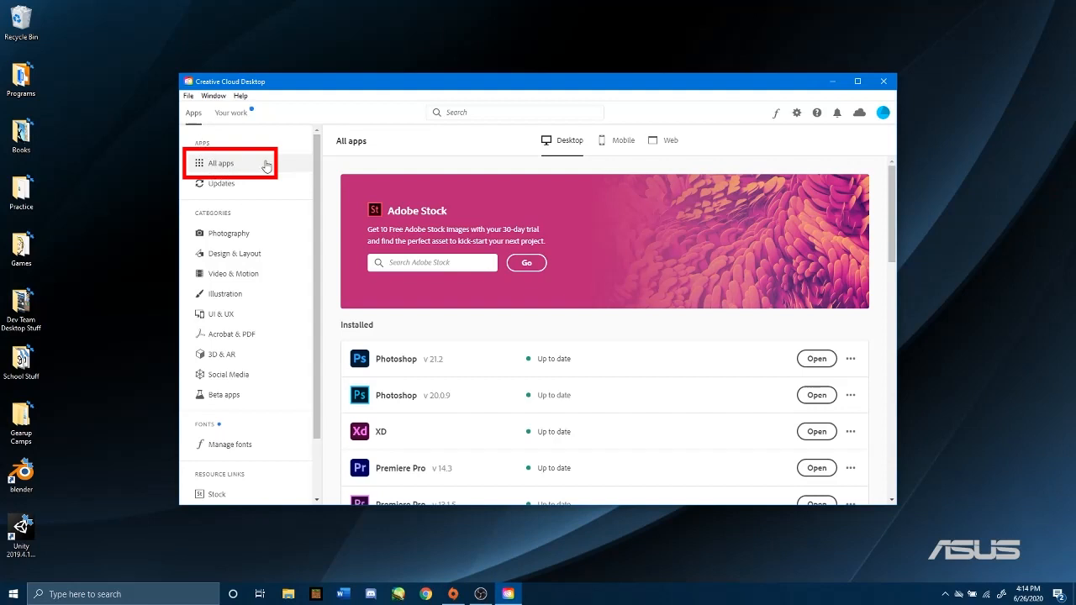
Step: Find Animate among the Video & Motion desktop apps and launch it
{"action": "scroll", "coordinate": [494, 290], "scroll_direction": "down", "scroll_amount": 2}
{"action": "scroll", "coordinate": [489, 296], "scroll_direction": "down", "scroll_amount": 1}
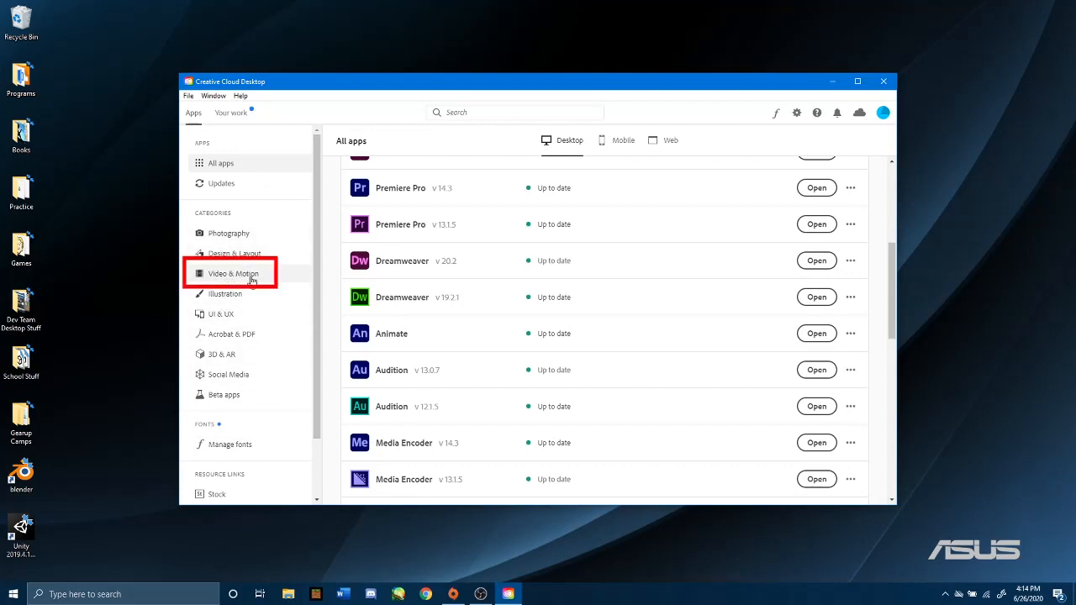
{"action": "left_click", "coordinate": [233, 278]}
{"action": "scroll", "coordinate": [499, 297], "scroll_direction": "down", "scroll_amount": 4}
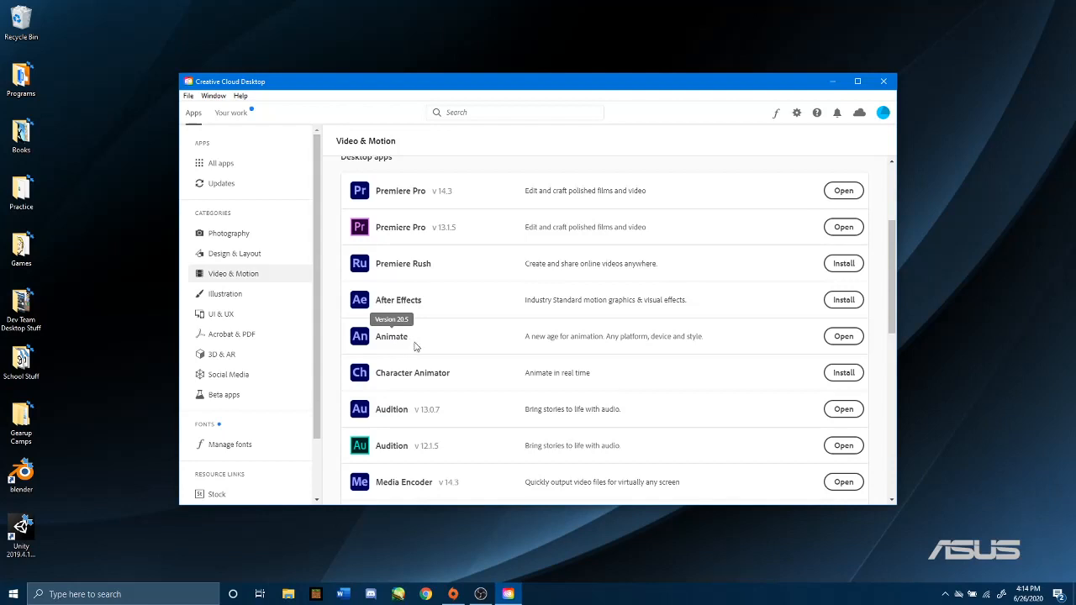
{"action": "left_click", "coordinate": [830, 337]}
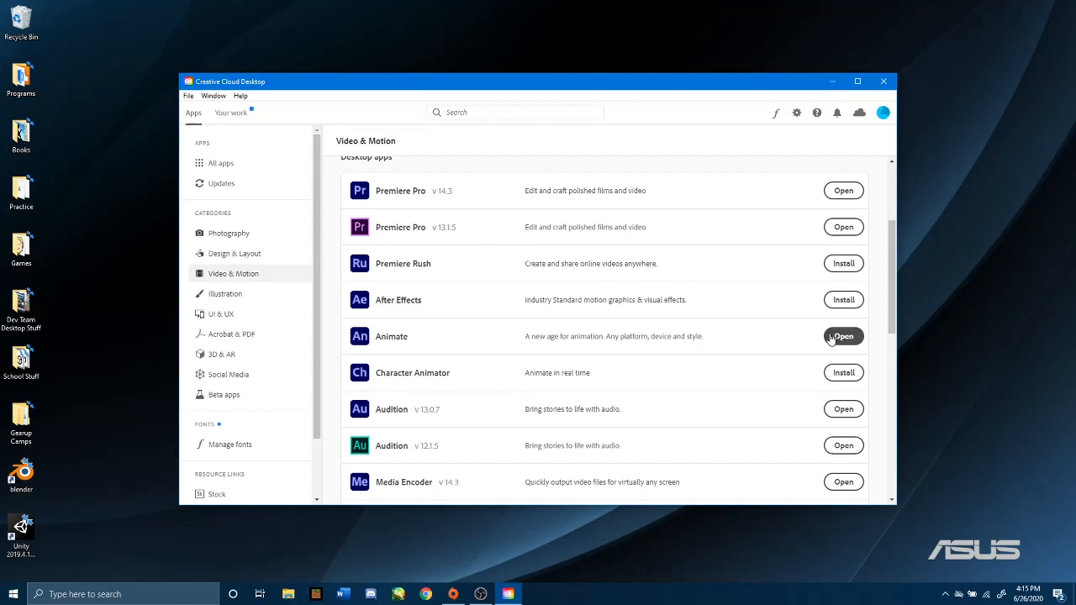
{"action": "left_click", "coordinate": [830, 338]}
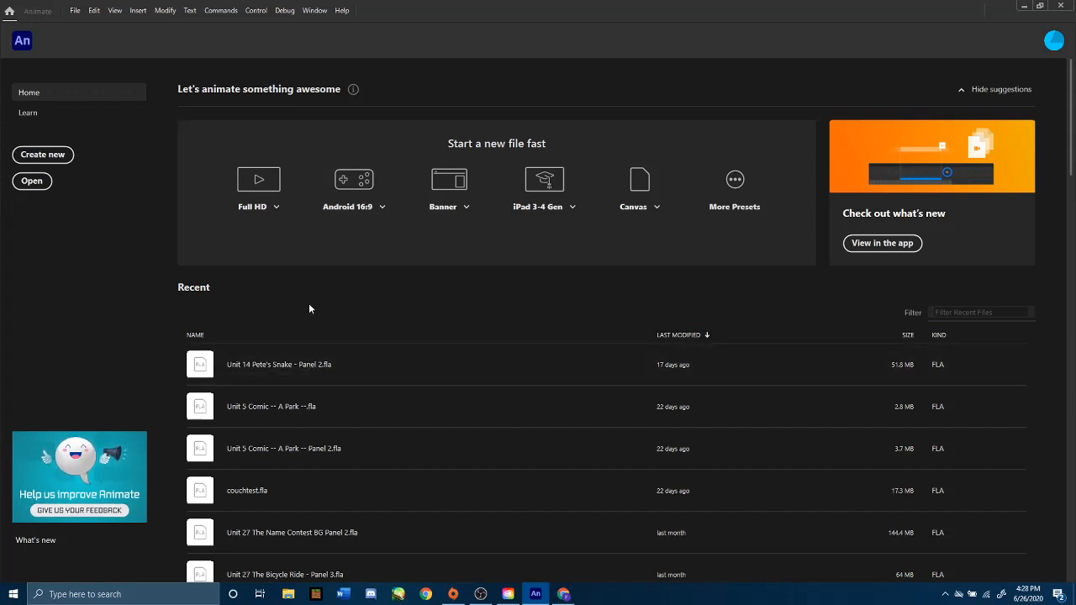
Step: Create a new Full HD character animation document of 1920 x 1080 at 30 fps for ActionScript 3.0
{"action": "left_click", "coordinate": [61, 159]}
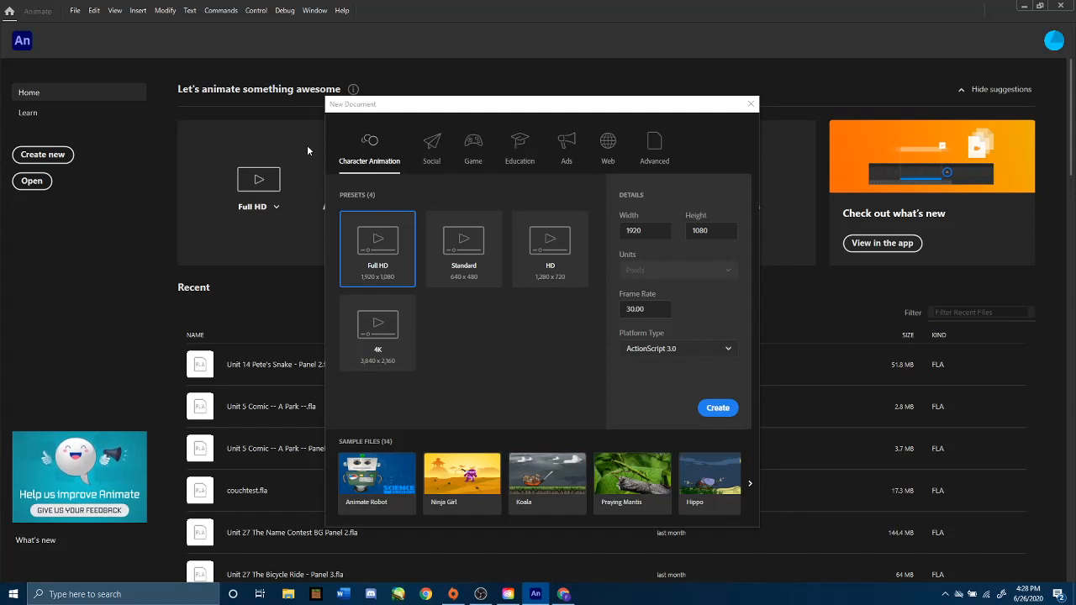
{"action": "left_click", "coordinate": [657, 232]}
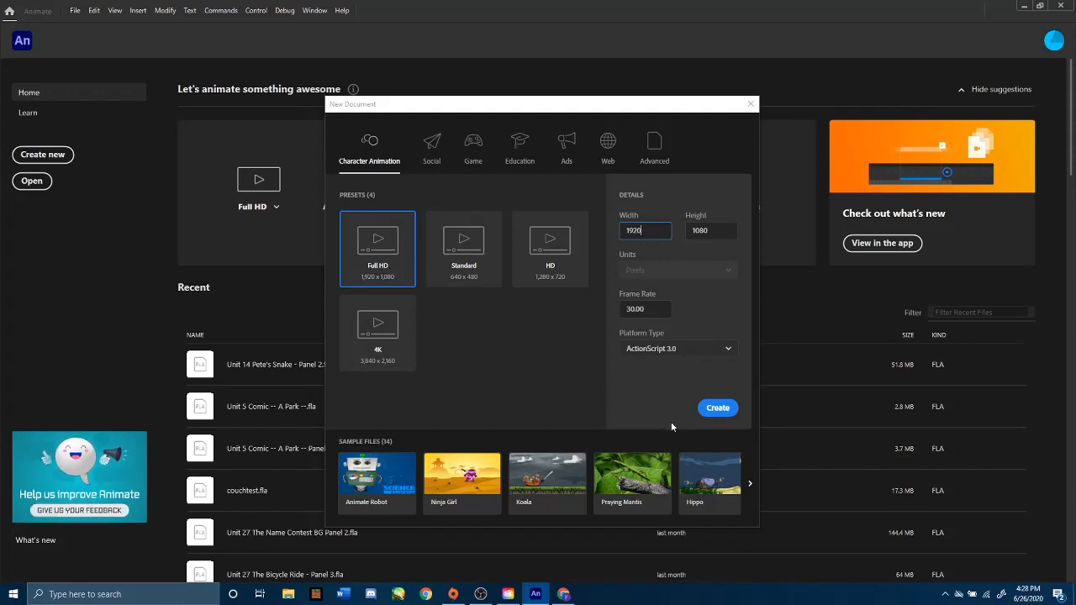
{"action": "left_click", "coordinate": [717, 408]}
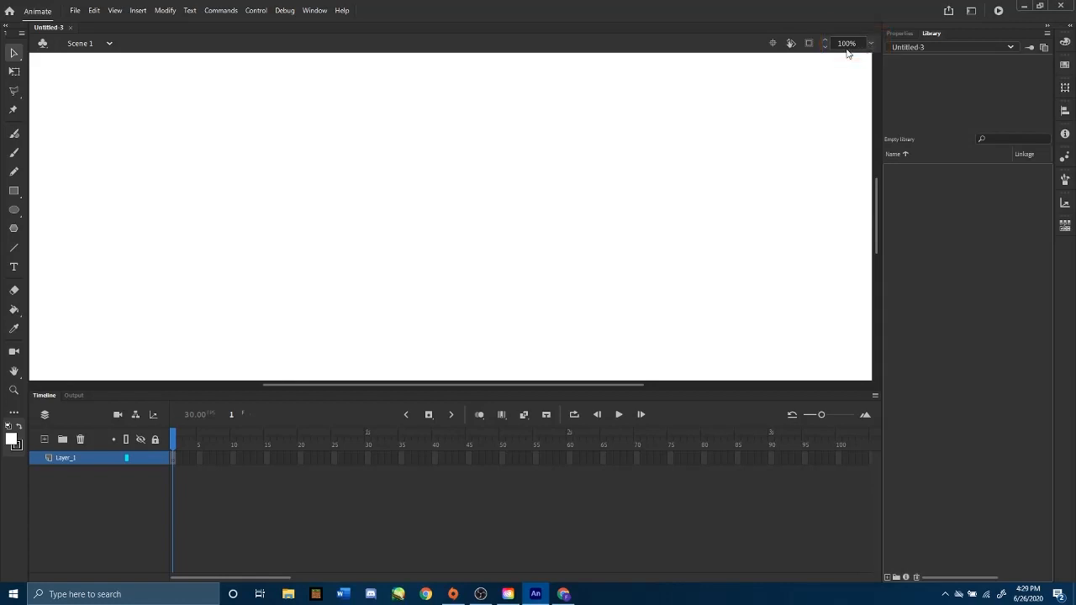
Step: Set the stage magnification to Show All
{"action": "left_click", "coordinate": [873, 45]}
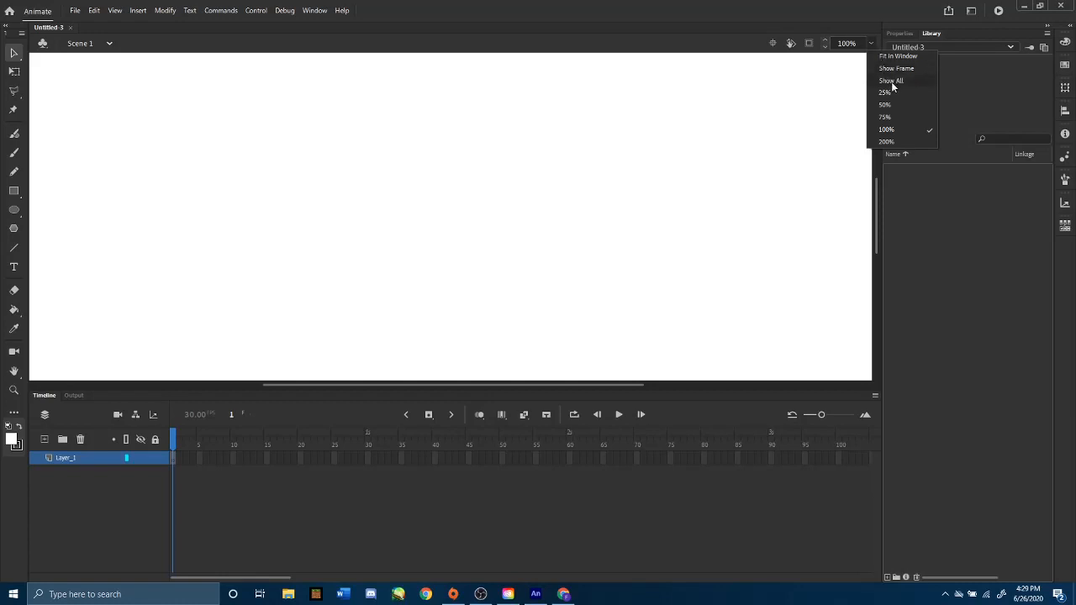
{"action": "left_click", "coordinate": [913, 81]}
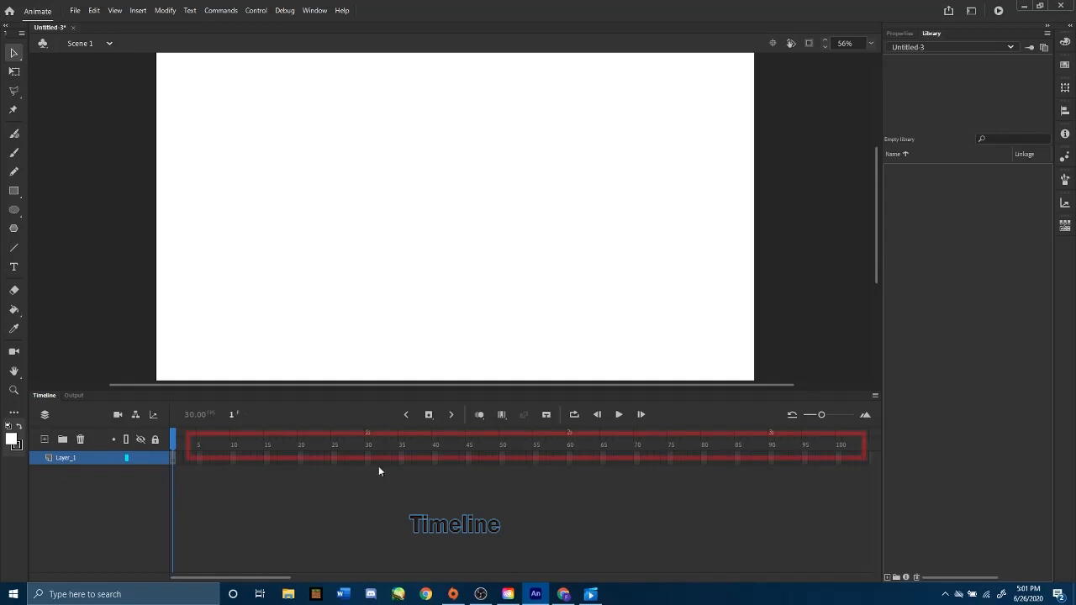
{"action": "left_click", "coordinate": [200, 458]}
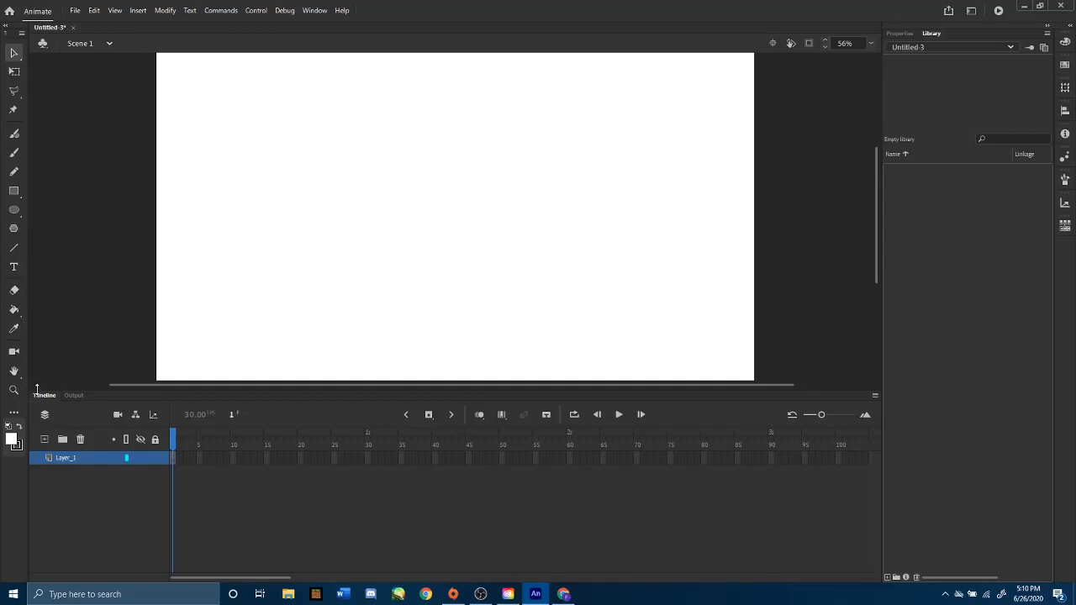
Step: Draw a rectangle left of the stage's centre and an oval in the stage's upper-right area
{"action": "left_click", "coordinate": [14, 191]}
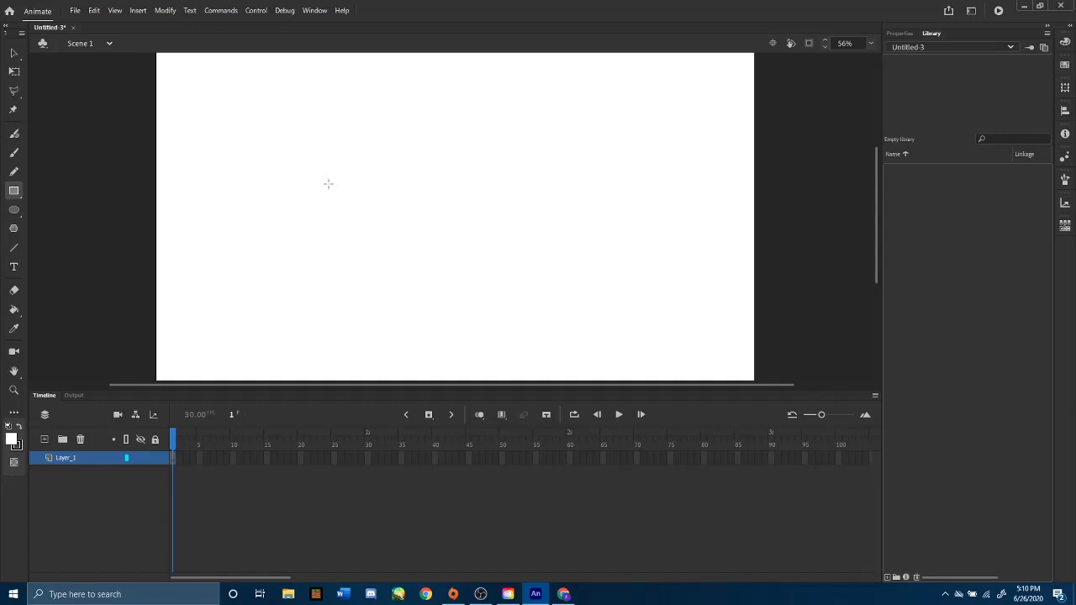
{"action": "left_click_drag", "start_coordinate": [348, 129], "coordinate": [493, 245]}
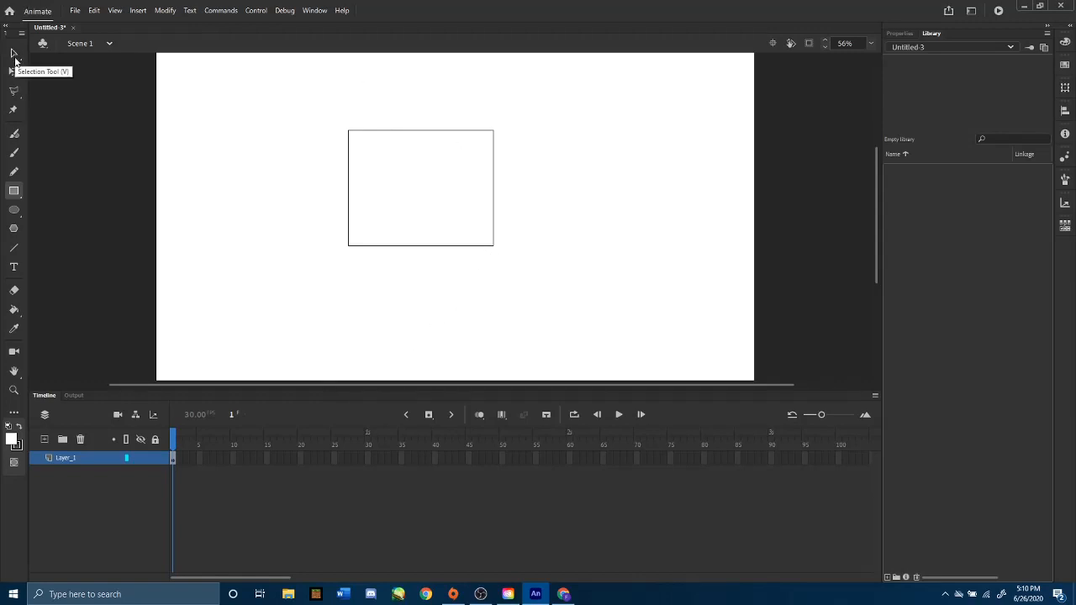
{"action": "left_click", "coordinate": [19, 216]}
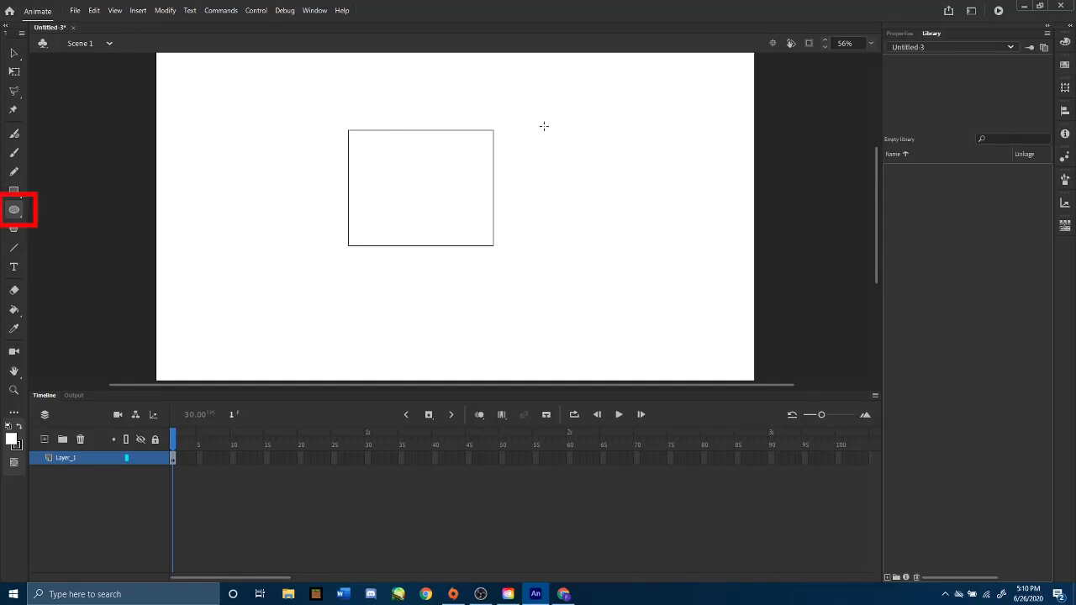
{"action": "mouse_move", "coordinate": [561, 113]}
{"action": "left_mouse_down"}
{"action": "mouse_move", "coordinate": [701, 233]}
{"action": "mouse_move", "coordinate": [693, 266]}
{"action": "mouse_move", "coordinate": [639, 274]}
{"action": "mouse_move", "coordinate": [689, 267]}
{"action": "mouse_move", "coordinate": [694, 210]}
{"action": "left_mouse_up"}
Step: Draw a small pentagon near the stage's left edge and a larger, slightly tilted pentagon below it
{"action": "left_click", "coordinate": [14, 230]}
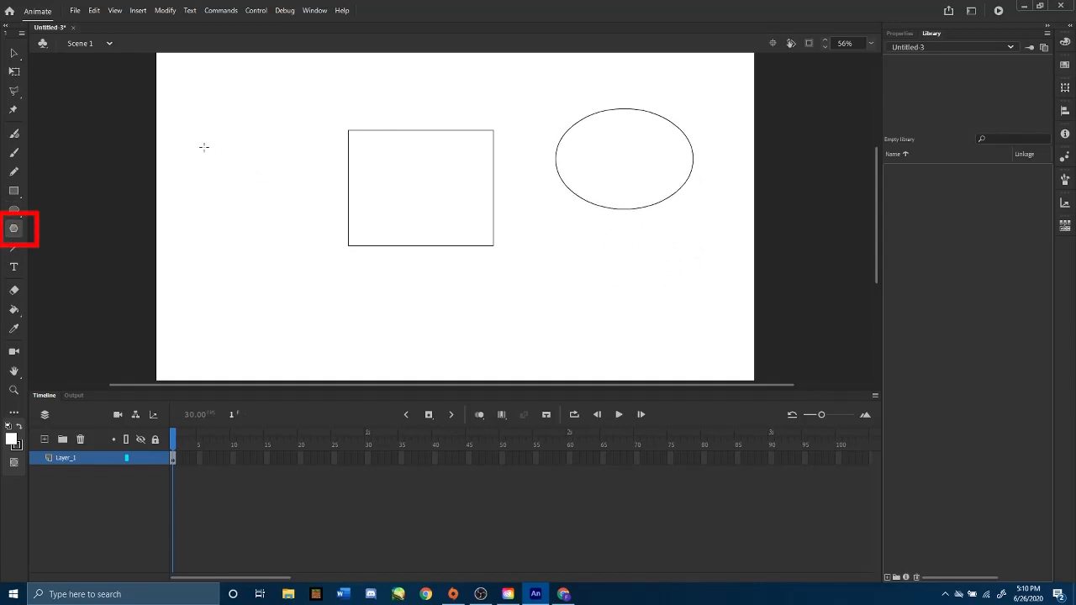
{"action": "left_click_drag", "start_coordinate": [191, 149], "coordinate": [220, 144]}
{"action": "left_click_drag", "start_coordinate": [225, 229], "coordinate": [264, 265]}
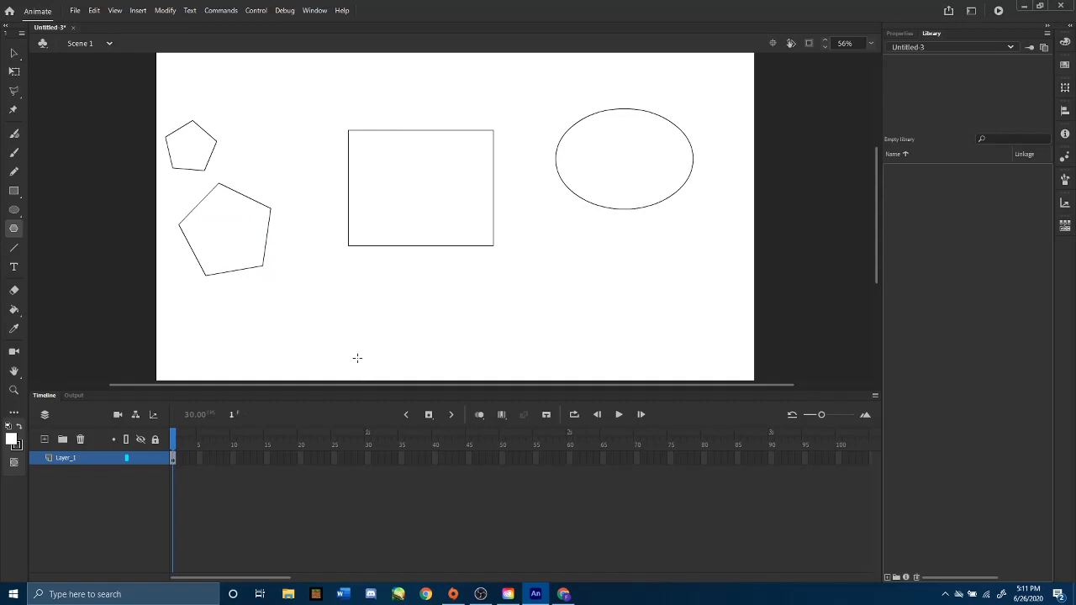
Step: Draw a closed jagged outline with the Line tool below the rectangle, with a zigzag lower edge and a straight upper edge
{"action": "left_click", "coordinate": [12, 250]}
{"action": "mouse_move", "coordinate": [263, 321]}
{"action": "left_mouse_down"}
{"action": "mouse_move", "coordinate": [353, 309]}
{"action": "mouse_move", "coordinate": [454, 336]}
{"action": "mouse_move", "coordinate": [544, 277]}
{"action": "mouse_move", "coordinate": [605, 290]}
{"action": "mouse_move", "coordinate": [657, 331]}
{"action": "mouse_move", "coordinate": [648, 262]}
{"action": "left_mouse_up"}
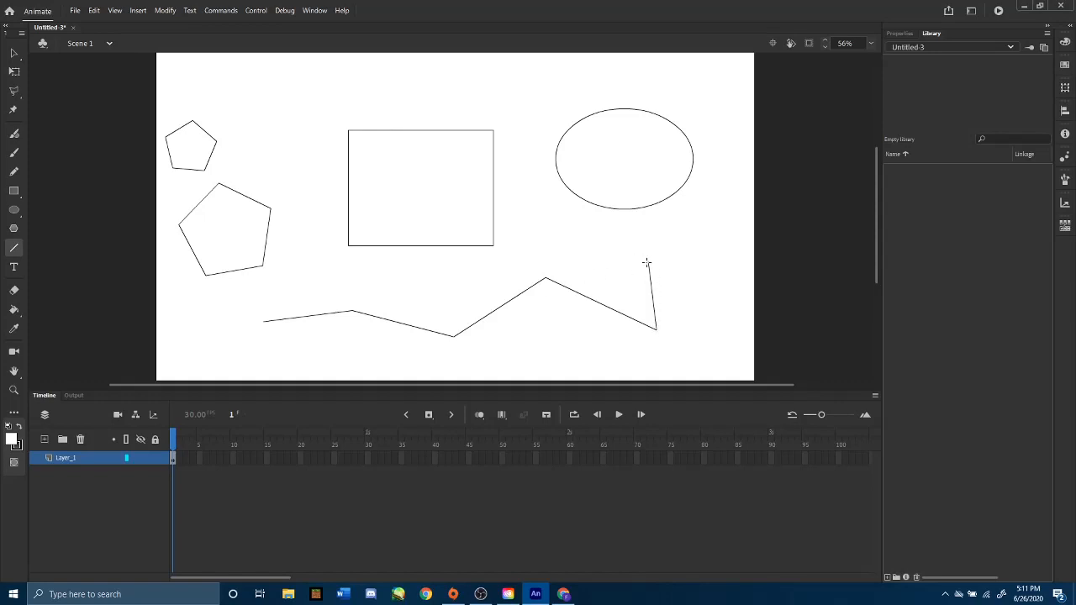
{"action": "mouse_move", "coordinate": [648, 262]}
{"action": "left_mouse_down"}
{"action": "mouse_move", "coordinate": [600, 248]}
{"action": "mouse_move", "coordinate": [365, 283]}
{"action": "mouse_move", "coordinate": [270, 274]}
{"action": "mouse_move", "coordinate": [263, 320]}
{"action": "left_mouse_up"}
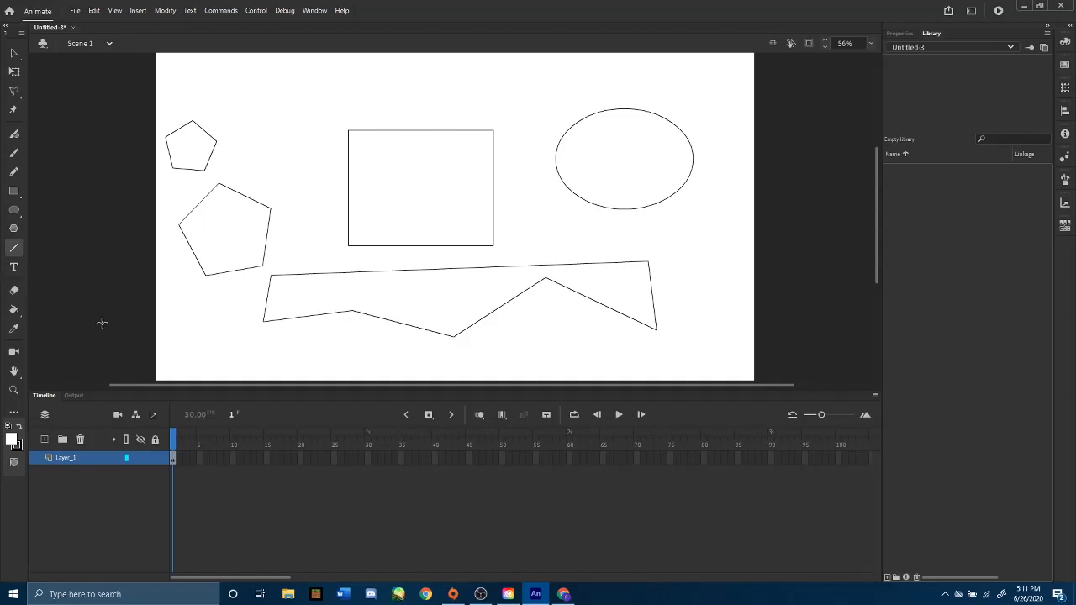
Step: Add the text "Hello!" to the stage above the small pentagon
{"action": "left_click", "coordinate": [14, 272]}
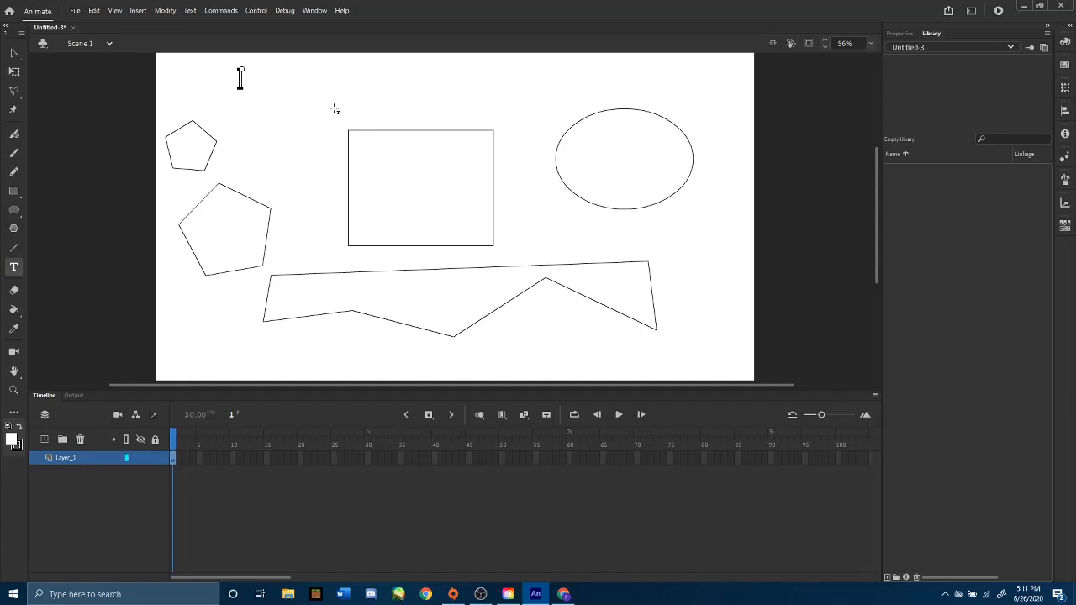
{"action": "type", "text": "Hello!"}
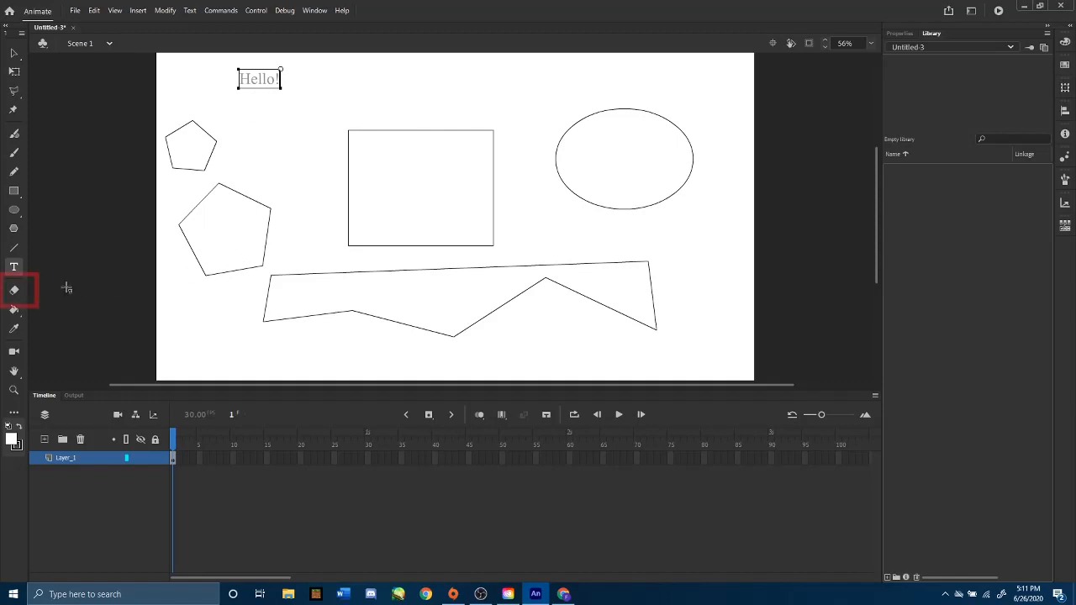
Step: Erase the rectangle's lower-left corner and the upper-right part of the larger pentagon's outline
{"action": "left_click", "coordinate": [13, 290]}
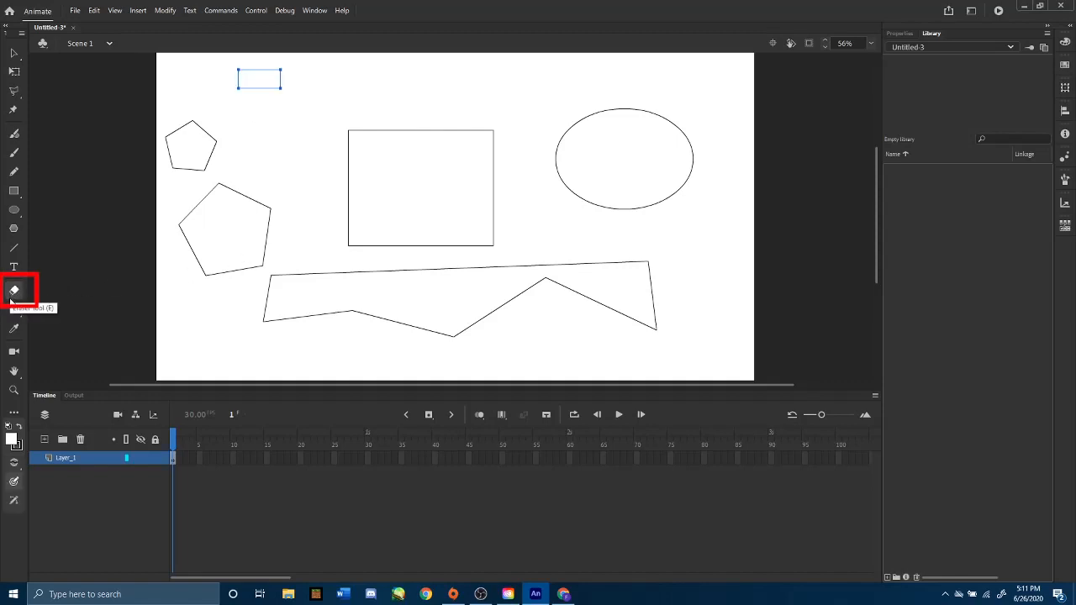
{"action": "left_click", "coordinate": [348, 246]}
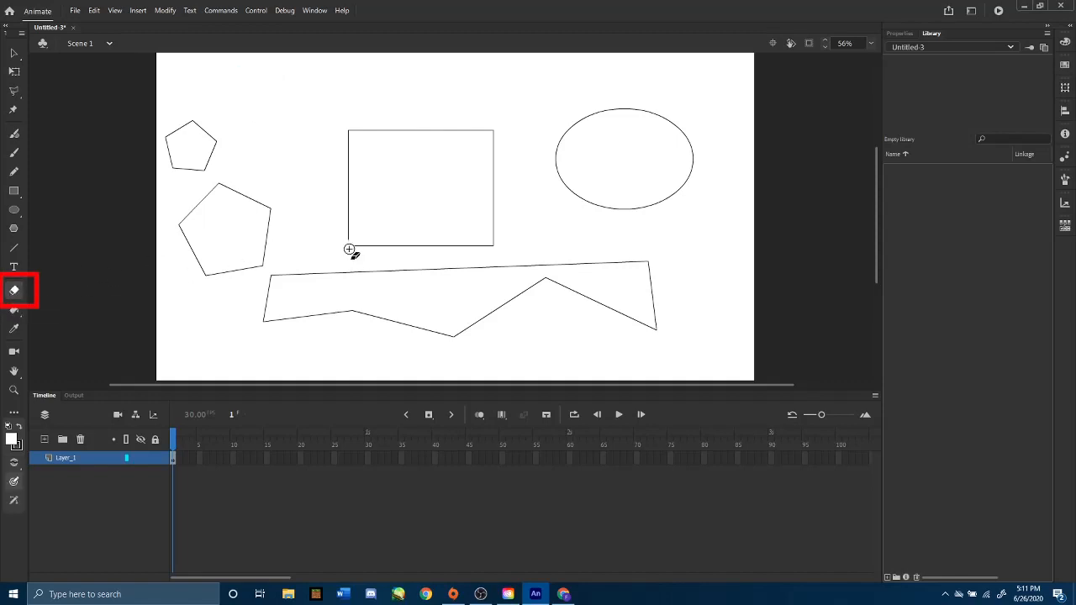
{"action": "mouse_move", "coordinate": [349, 249]}
{"action": "left_mouse_down"}
{"action": "mouse_move", "coordinate": [426, 249]}
{"action": "mouse_move", "coordinate": [351, 241]}
{"action": "mouse_move", "coordinate": [345, 227]}
{"action": "mouse_move", "coordinate": [372, 219]}
{"action": "left_mouse_up"}
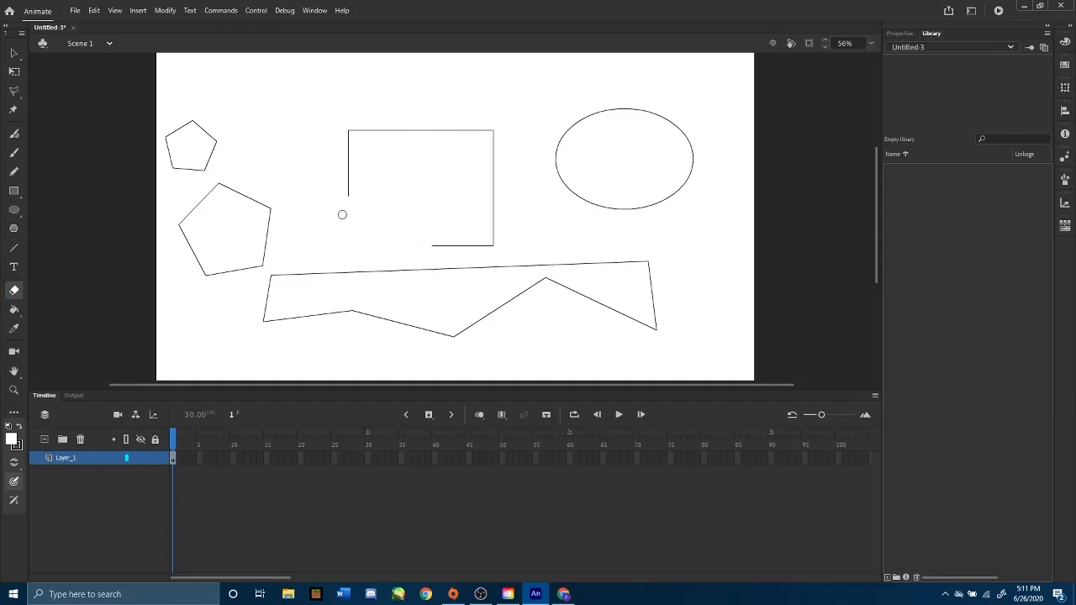
{"action": "left_click_drag", "start_coordinate": [331, 190], "coordinate": [370, 163]}
{"action": "left_click", "coordinate": [433, 246]}
{"action": "left_click_drag", "start_coordinate": [281, 194], "coordinate": [267, 209]}
{"action": "mouse_move", "coordinate": [254, 199]}
{"action": "left_mouse_down"}
{"action": "mouse_move", "coordinate": [227, 177]}
{"action": "mouse_move", "coordinate": [251, 209]}
{"action": "mouse_move", "coordinate": [266, 197]}
{"action": "mouse_move", "coordinate": [228, 193]}
{"action": "mouse_move", "coordinate": [230, 182]}
{"action": "mouse_move", "coordinate": [246, 183]}
{"action": "mouse_move", "coordinate": [221, 202]}
{"action": "mouse_move", "coordinate": [207, 184]}
{"action": "mouse_move", "coordinate": [278, 223]}
{"action": "left_mouse_up"}
Step: Close the gap in the larger pentagon with a straight line and connect both its ends to the pentagon's bottom vertex
{"action": "left_click", "coordinate": [14, 248]}
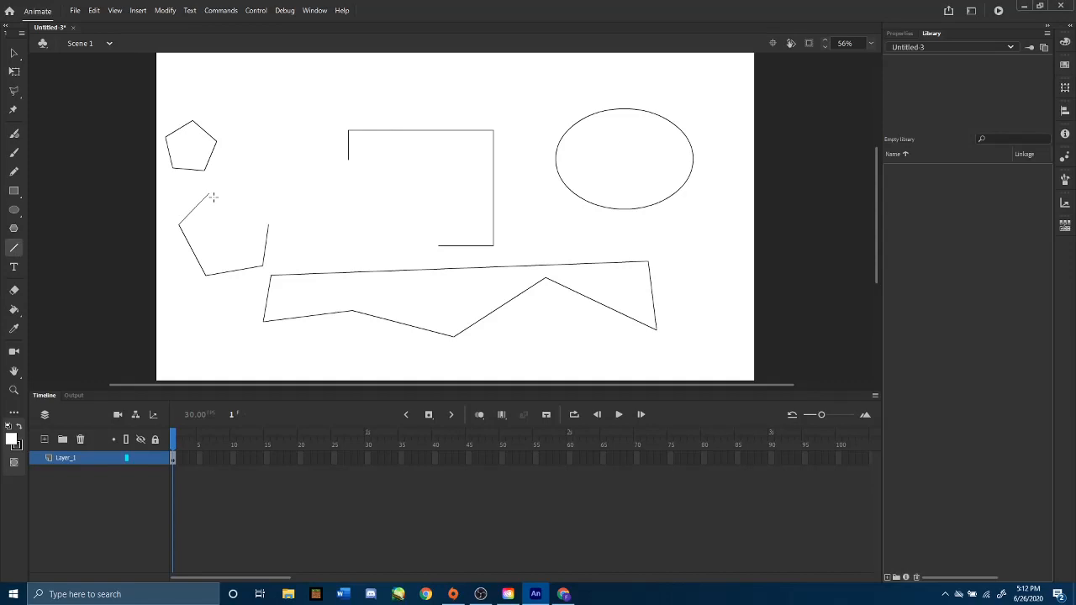
{"action": "left_click_drag", "start_coordinate": [210, 195], "coordinate": [268, 224]}
{"action": "left_click_drag", "start_coordinate": [210, 194], "coordinate": [268, 224]}
Step: Set the fill colour to red and fill the larger pentagon's three sections, the jagged shape and the open rectangle with the Paint Bucket
{"action": "left_click", "coordinate": [12, 311]}
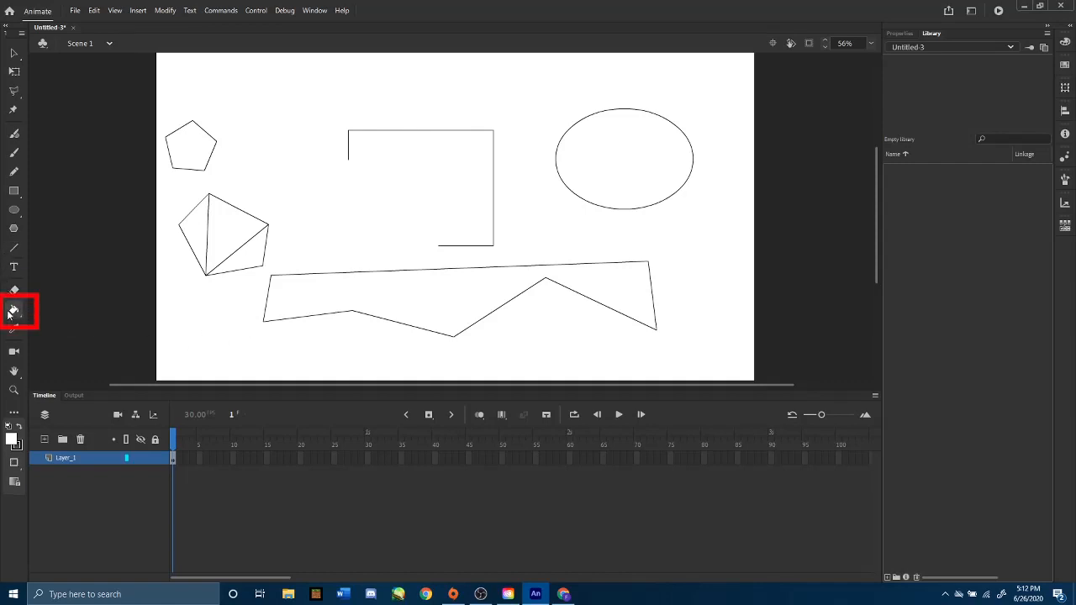
{"action": "left_click", "coordinate": [13, 441]}
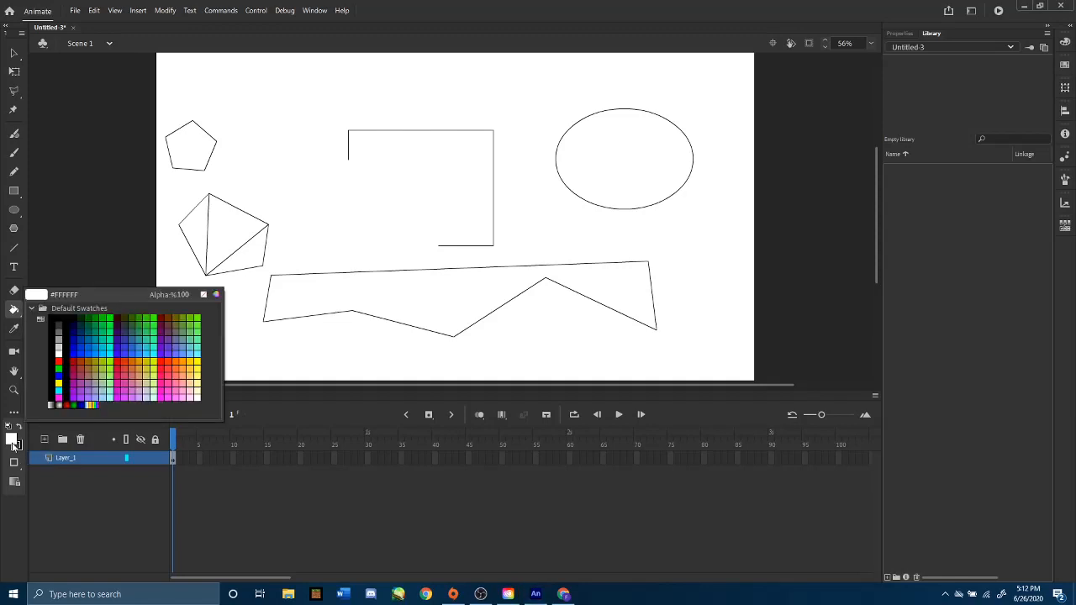
{"action": "left_click", "coordinate": [59, 360]}
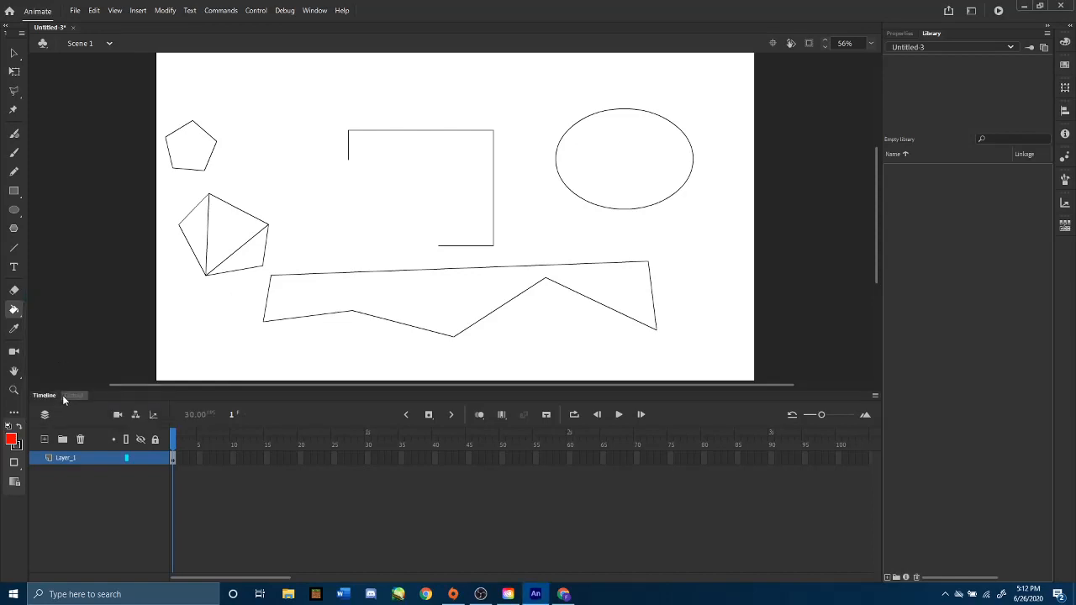
{"action": "left_click", "coordinate": [12, 312]}
{"action": "left_click", "coordinate": [220, 230]}
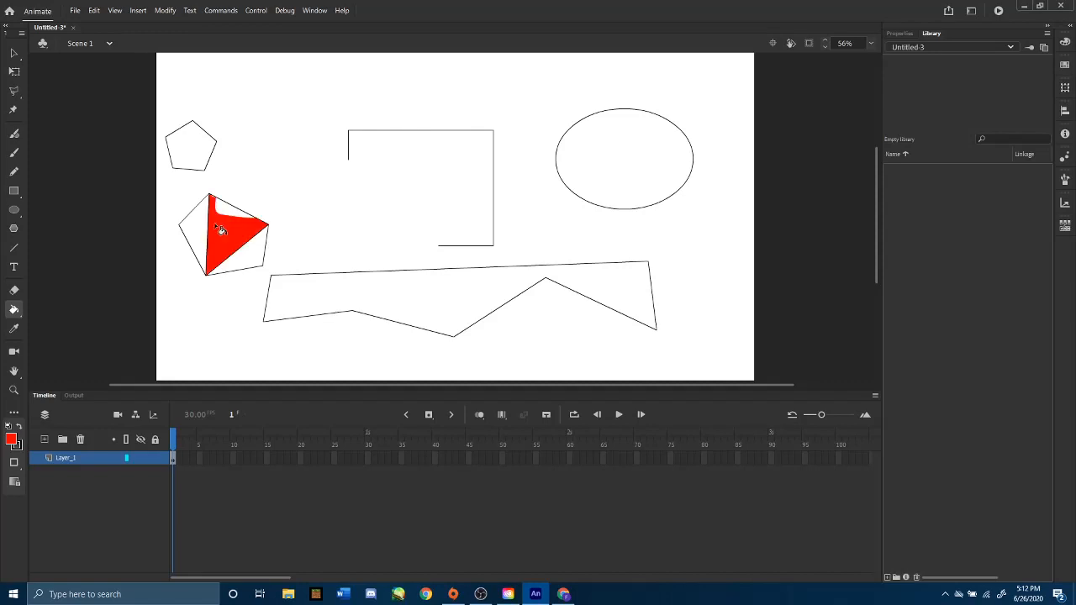
{"action": "left_click", "coordinate": [228, 213]}
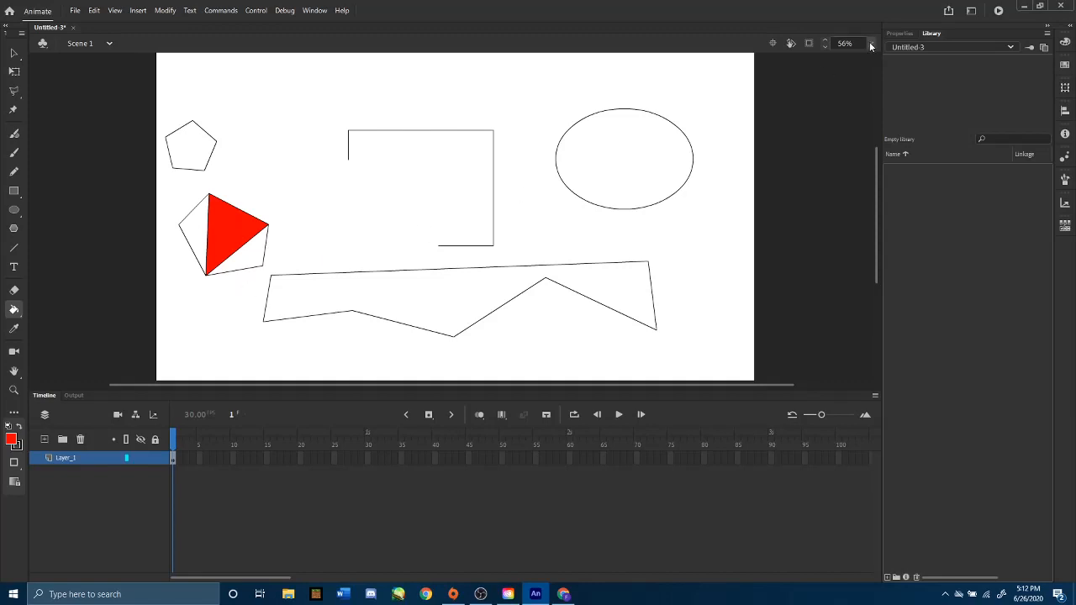
{"action": "left_click", "coordinate": [256, 264]}
{"action": "left_click", "coordinate": [207, 233]}
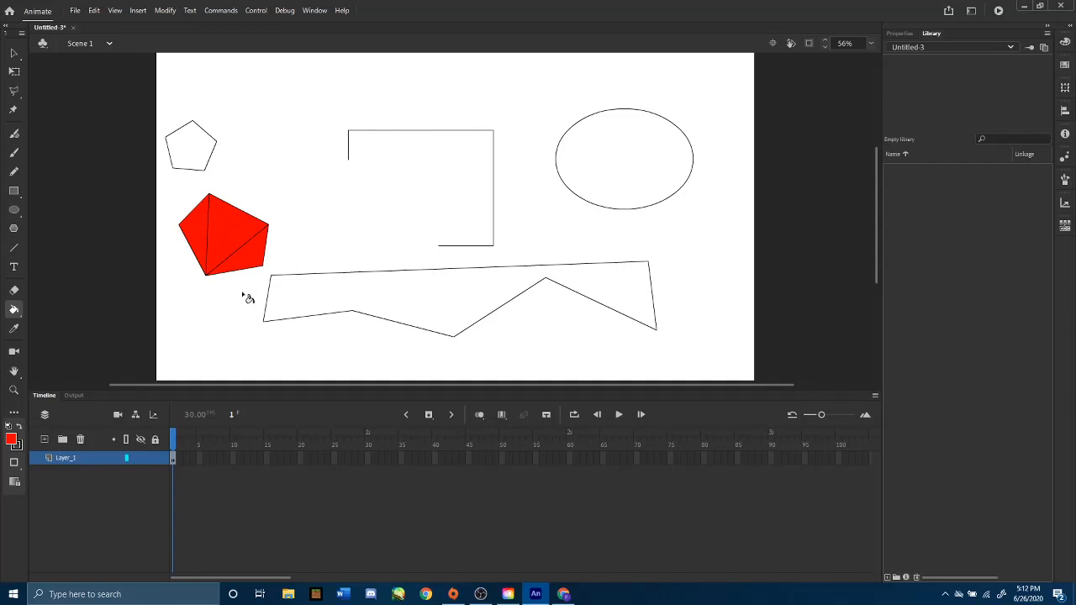
{"action": "left_click", "coordinate": [328, 288]}
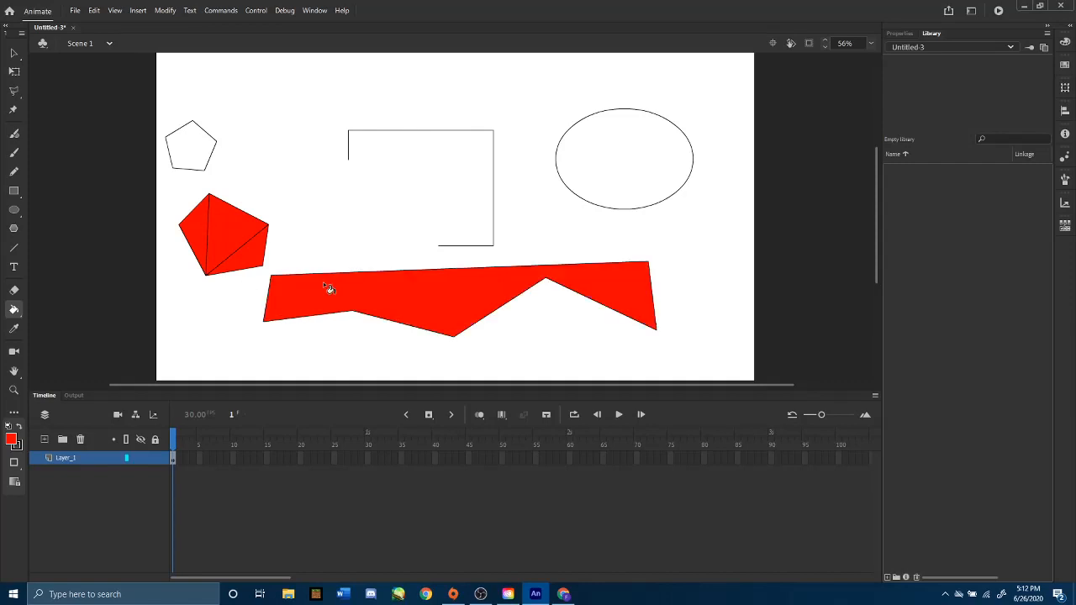
{"action": "left_click", "coordinate": [445, 148]}
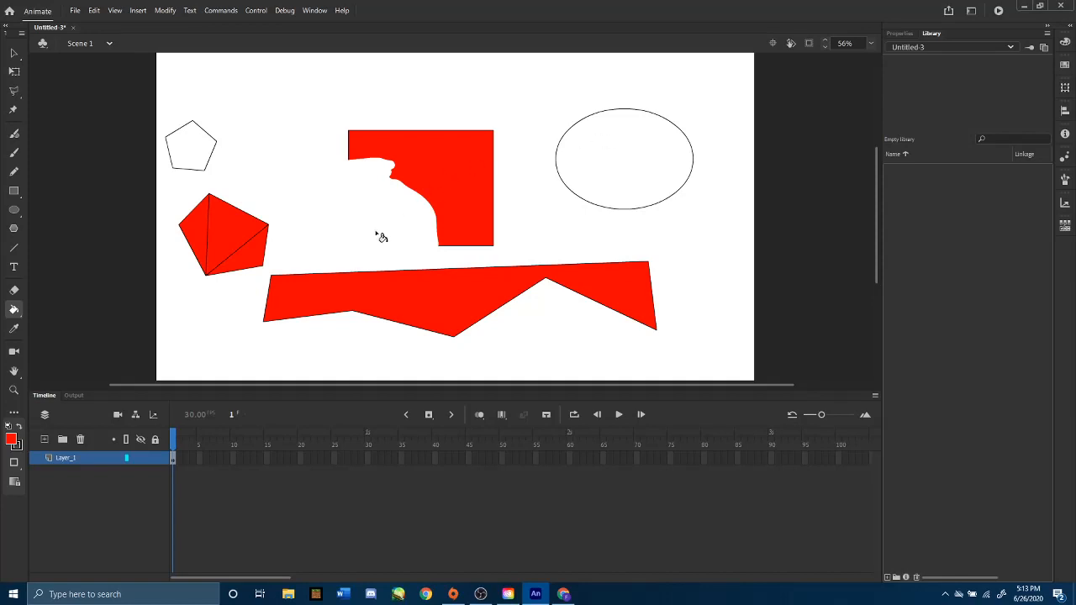
{"action": "left_click", "coordinate": [20, 330]}
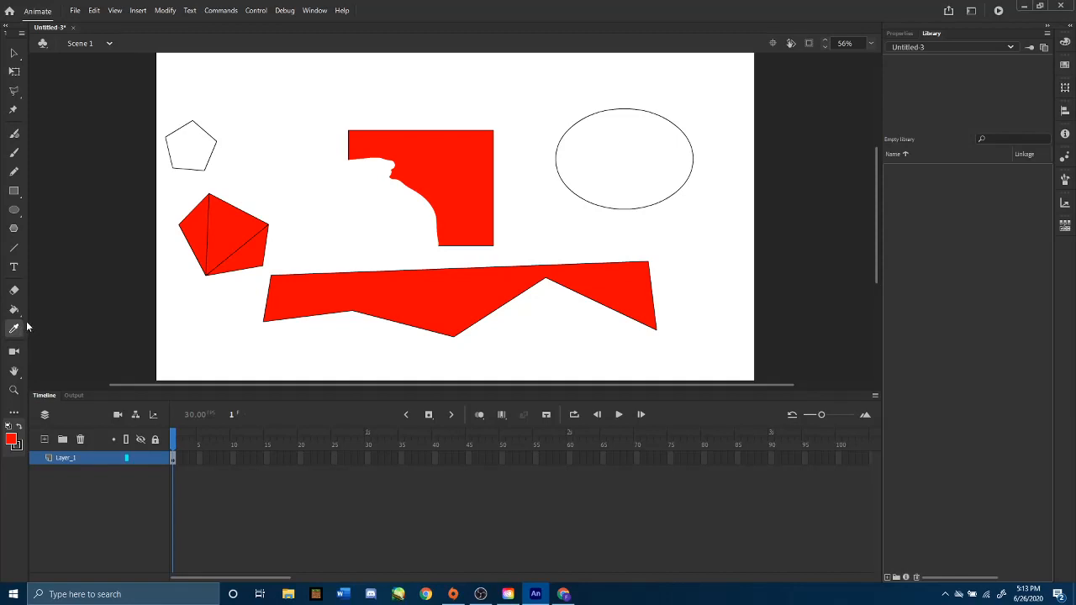
{"action": "left_click", "coordinate": [17, 292]}
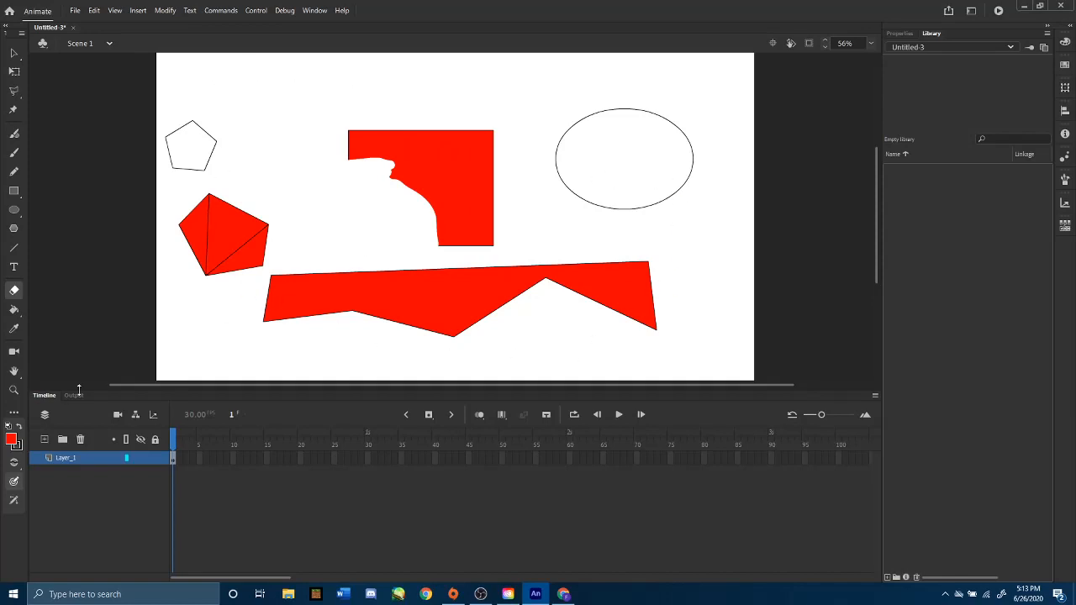
{"action": "left_click", "coordinate": [13, 311]}
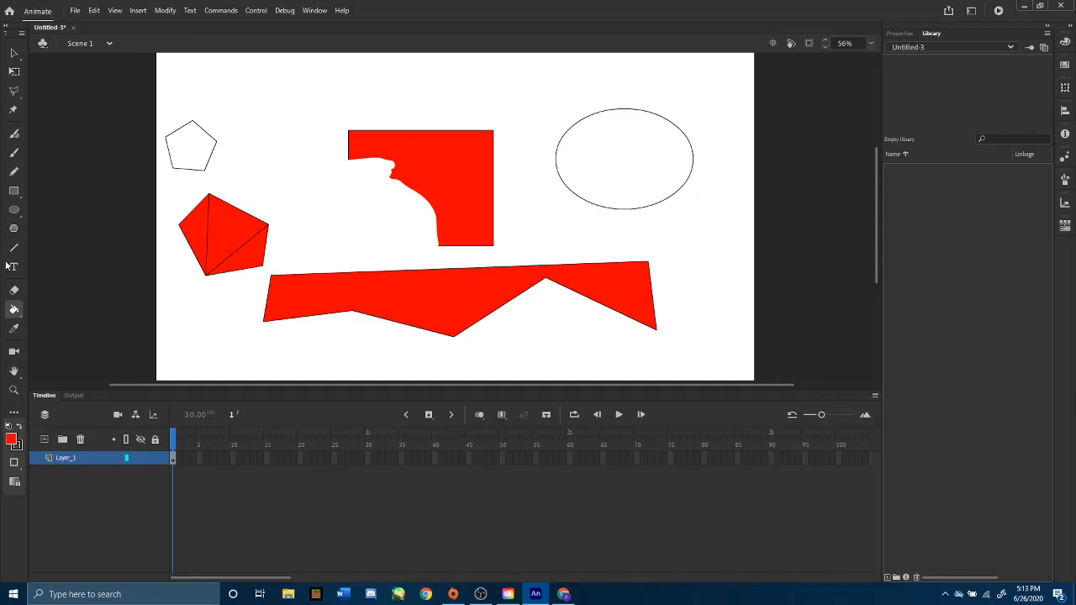
{"action": "left_click", "coordinate": [12, 331]}
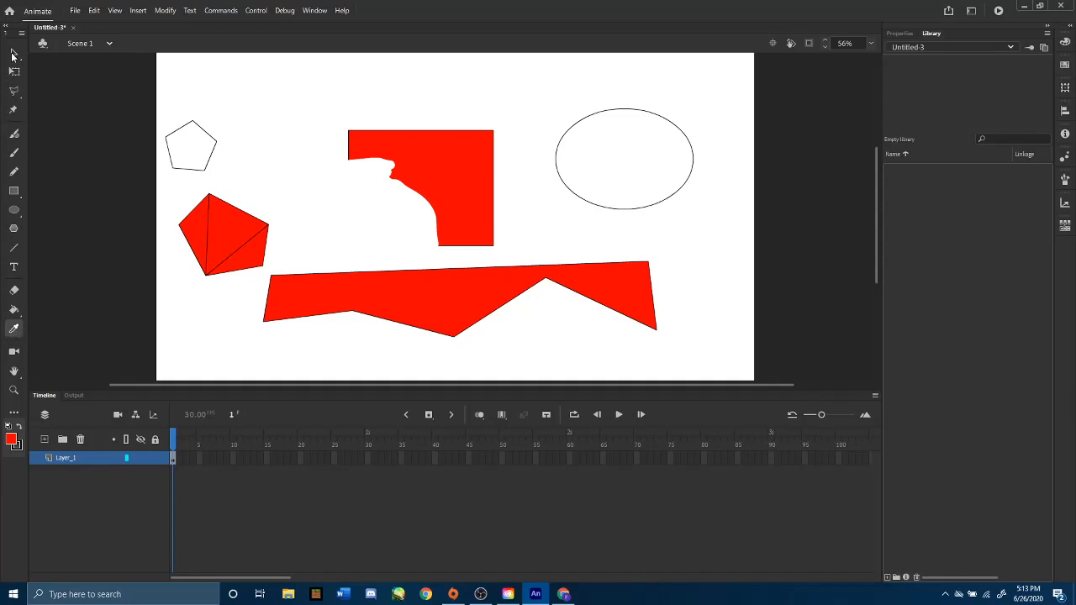
Step: Set the document's stage colour to purple #663399
{"action": "left_click", "coordinate": [13, 55]}
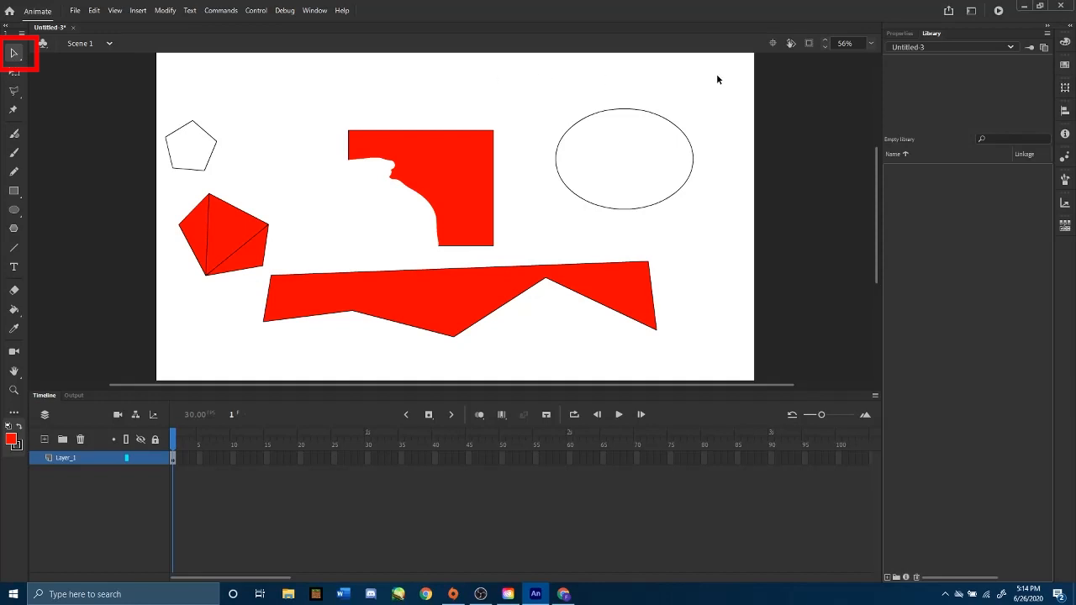
{"action": "left_click", "coordinate": [903, 34]}
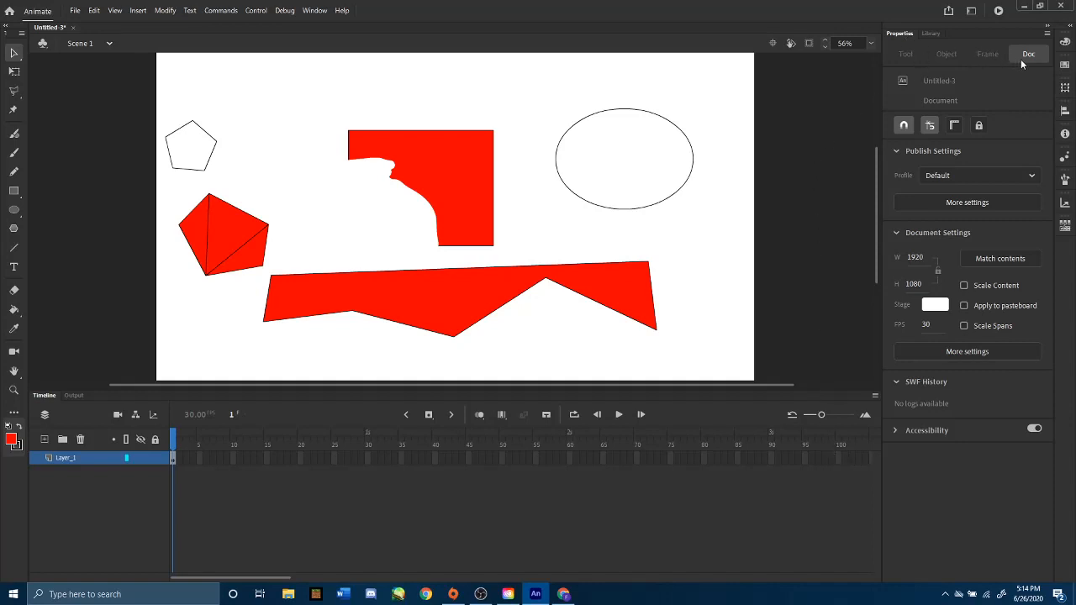
{"action": "left_click", "coordinate": [935, 308]}
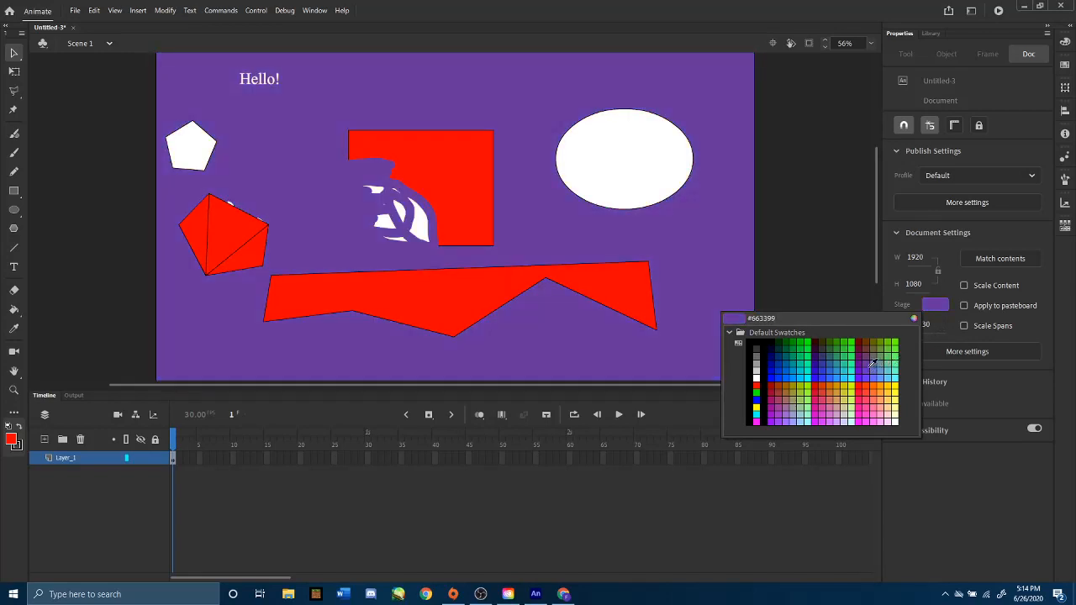
{"action": "left_click", "coordinate": [873, 363]}
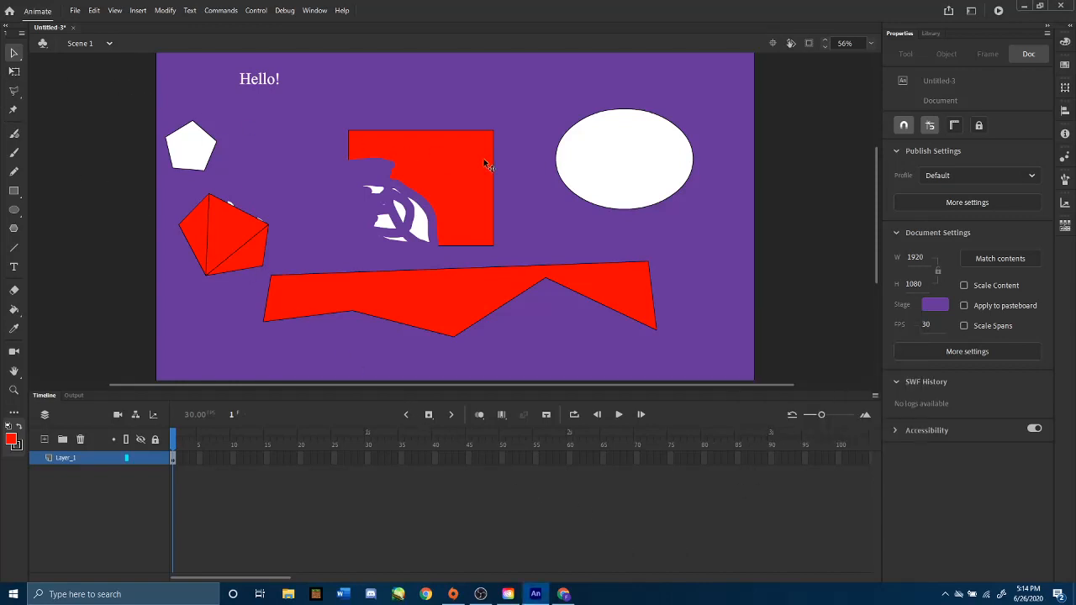
Step: Select the ellipse's white fill and change its fill colour to bright green
{"action": "left_click", "coordinate": [593, 154]}
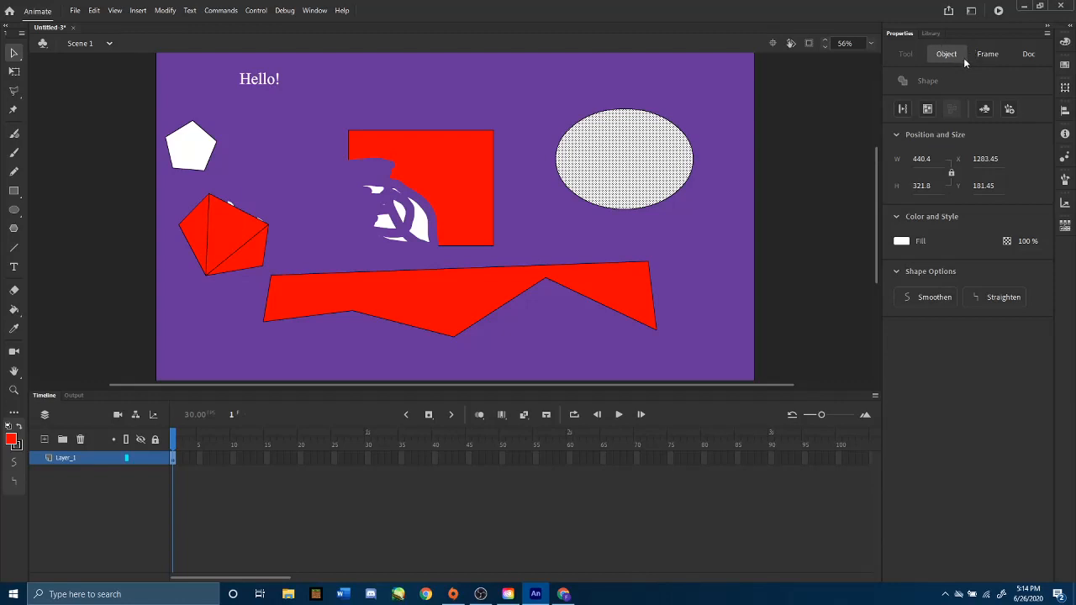
{"action": "left_click", "coordinate": [1030, 55]}
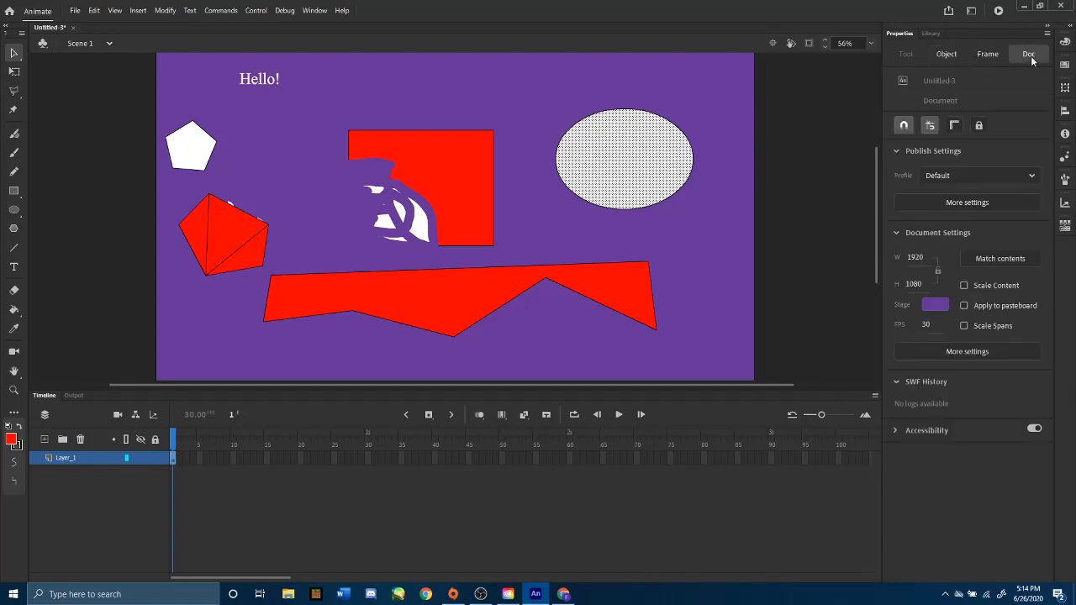
{"action": "left_click", "coordinate": [939, 55]}
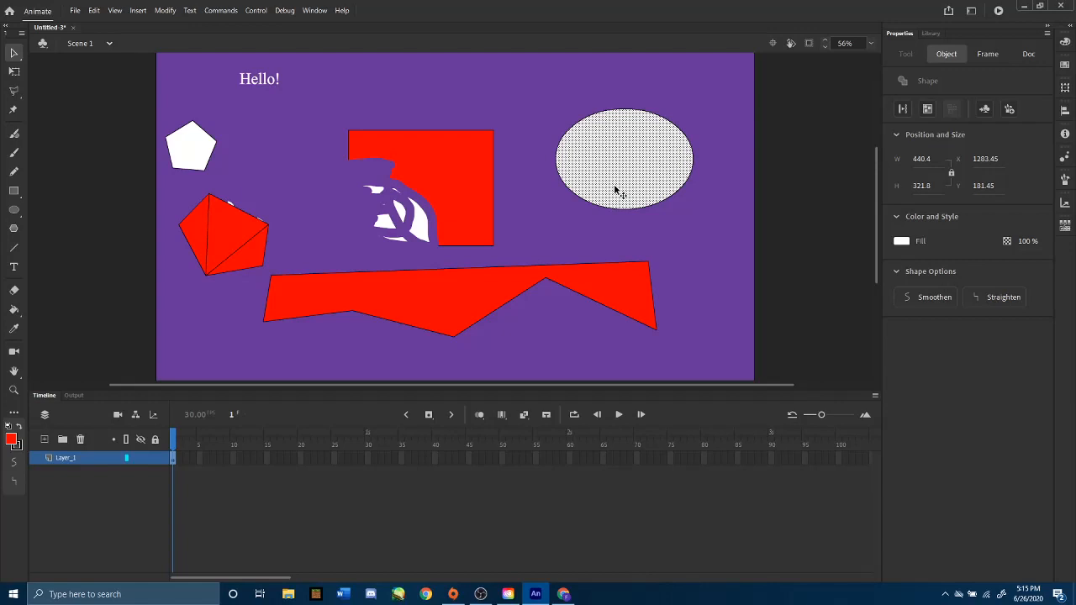
{"action": "left_click", "coordinate": [901, 242]}
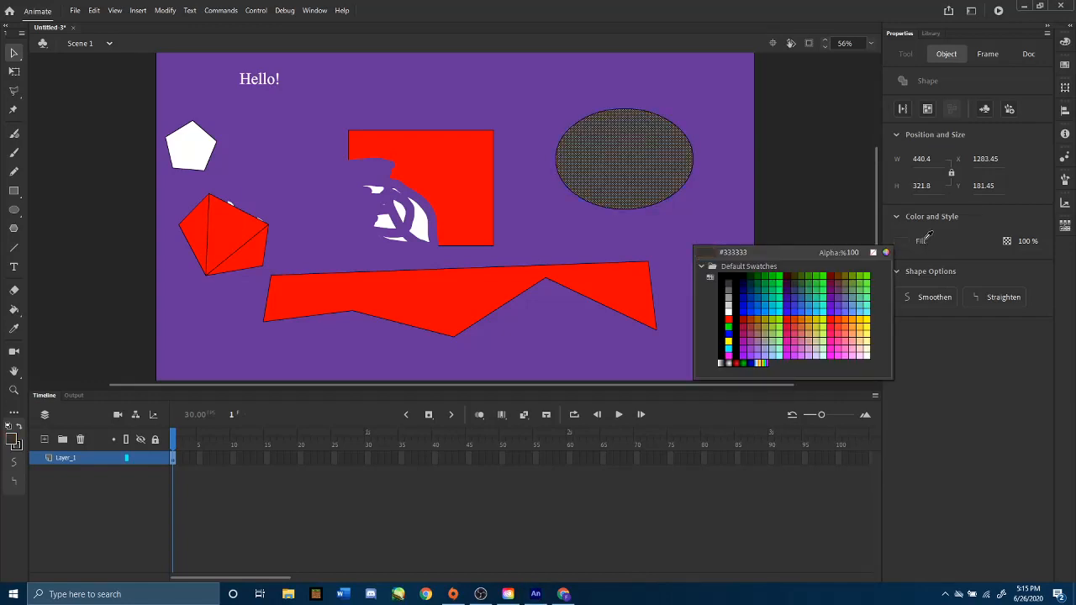
{"action": "left_click", "coordinate": [821, 309]}
{"action": "left_click", "coordinate": [901, 242]}
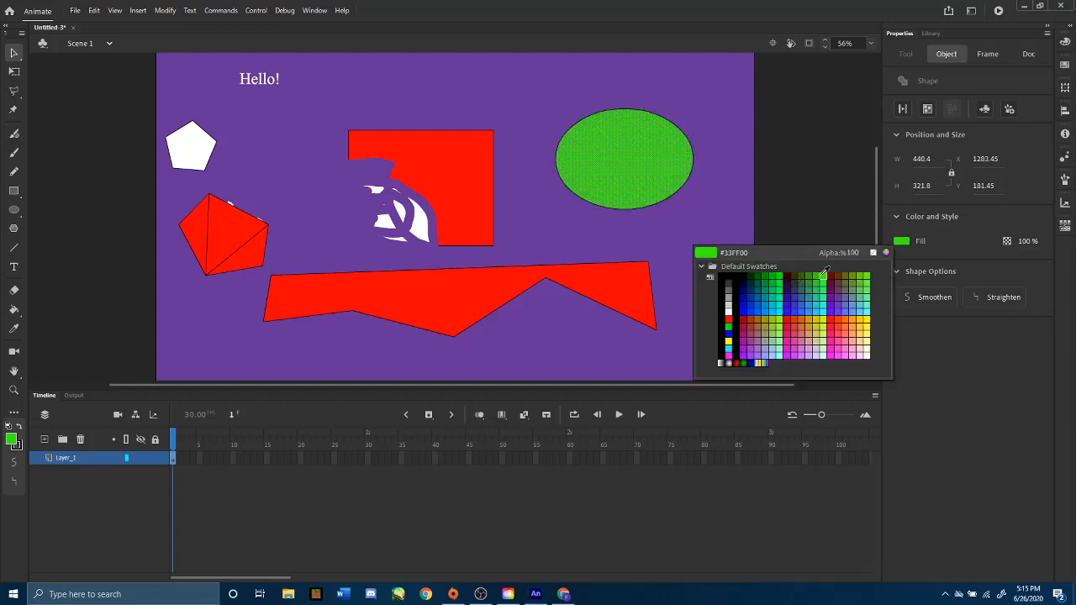
{"action": "left_click", "coordinate": [824, 272]}
{"action": "left_click", "coordinate": [823, 284]}
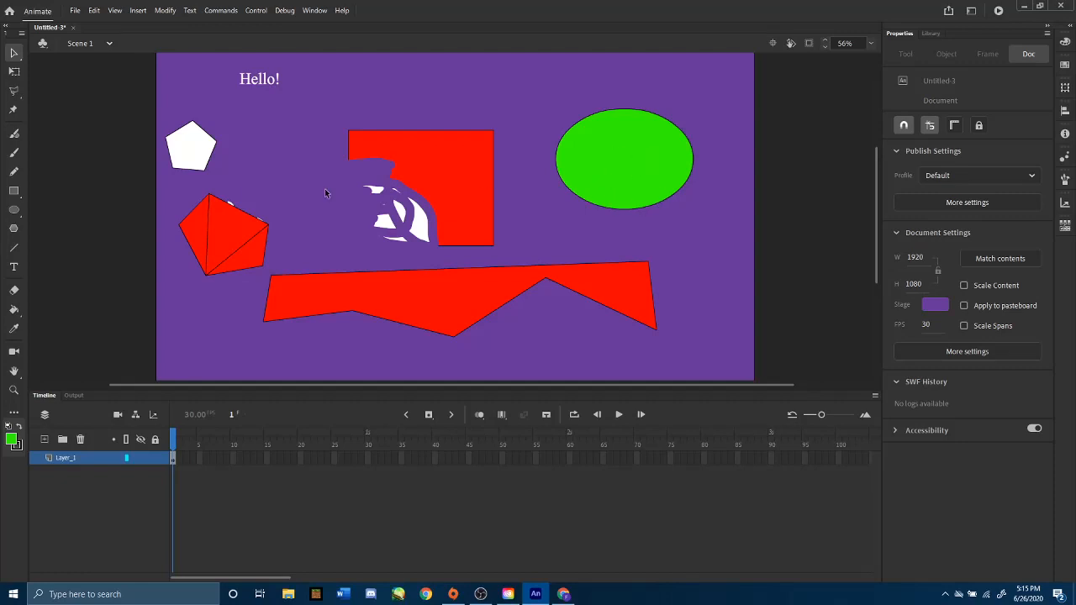
Step: Select all five sides of the small white pentagon's outline together
{"action": "left_click", "coordinate": [209, 169]}
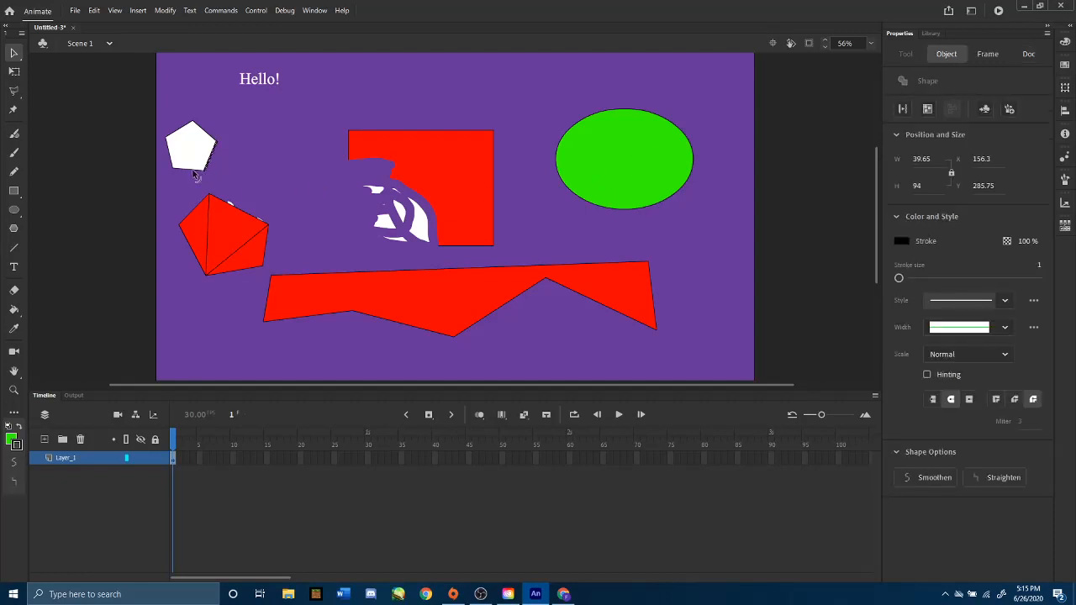
{"action": "left_click", "coordinate": [193, 170]}
{"action": "left_click", "coordinate": [209, 157]}
{"action": "left_click", "coordinate": [205, 134]}
{"action": "left_click", "coordinate": [178, 136], "text": "shift"}
{"action": "left_click", "coordinate": [170, 161], "text": "shift"}
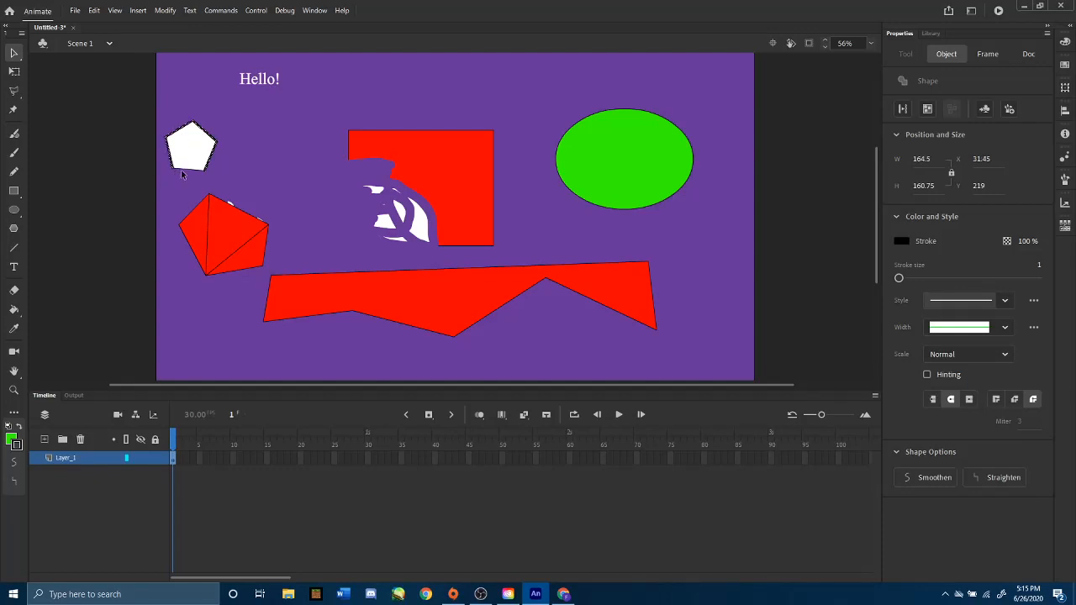
{"action": "left_click", "coordinate": [184, 169], "text": "shift"}
Step: Apply a stippled stroke style to the small pentagon's outline
{"action": "left_click", "coordinate": [1003, 304]}
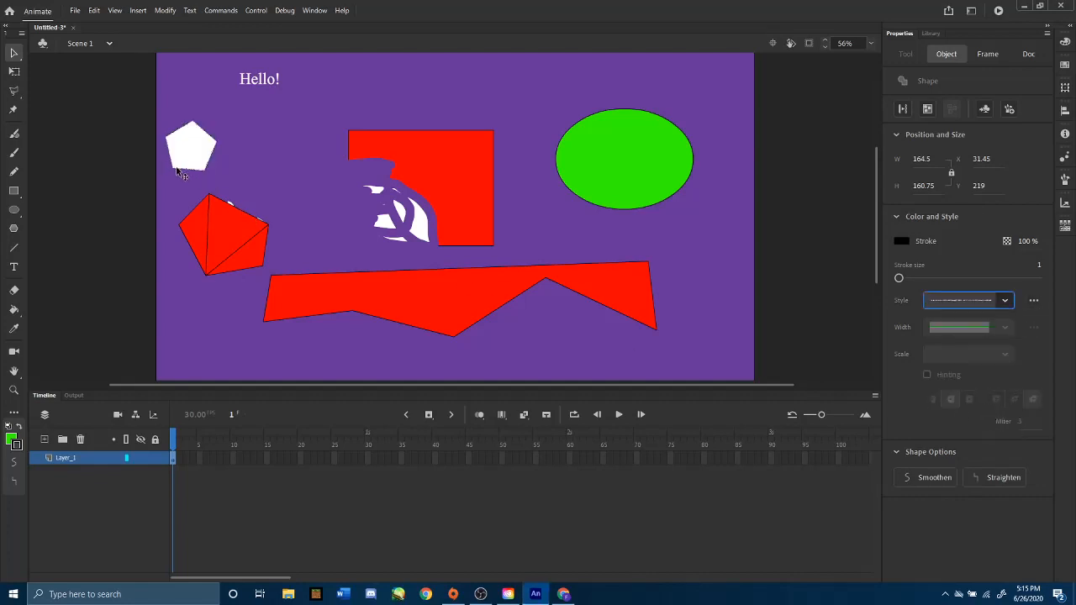
{"action": "scroll", "coordinate": [175, 181], "scroll_direction": "up", "scroll_amount": 1}
{"action": "scroll", "coordinate": [175, 183], "scroll_direction": "down", "scroll_amount": 1}
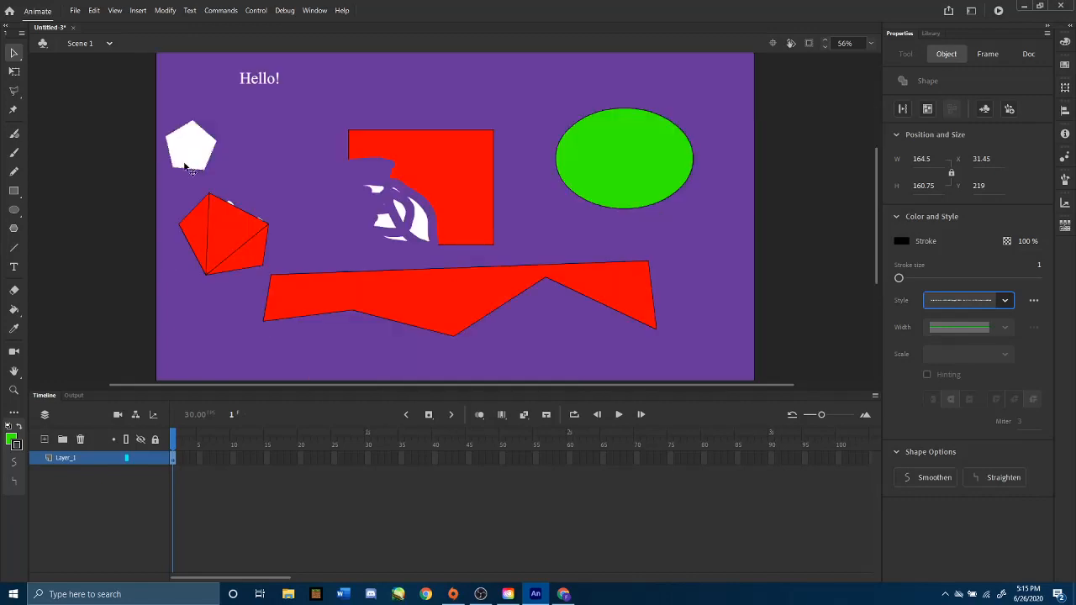
{"action": "key", "text": "ctrl+equal"}
{"action": "key", "text": "ctrl+equal"}
{"action": "key", "text": "ctrl+equal"}
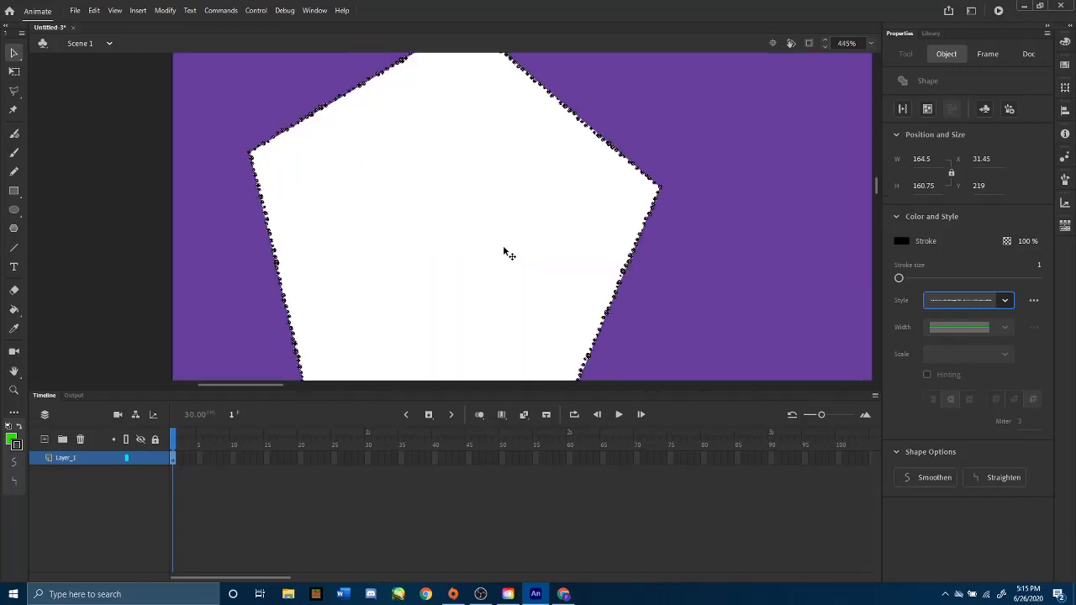
{"action": "key", "text": "ctrl+minus"}
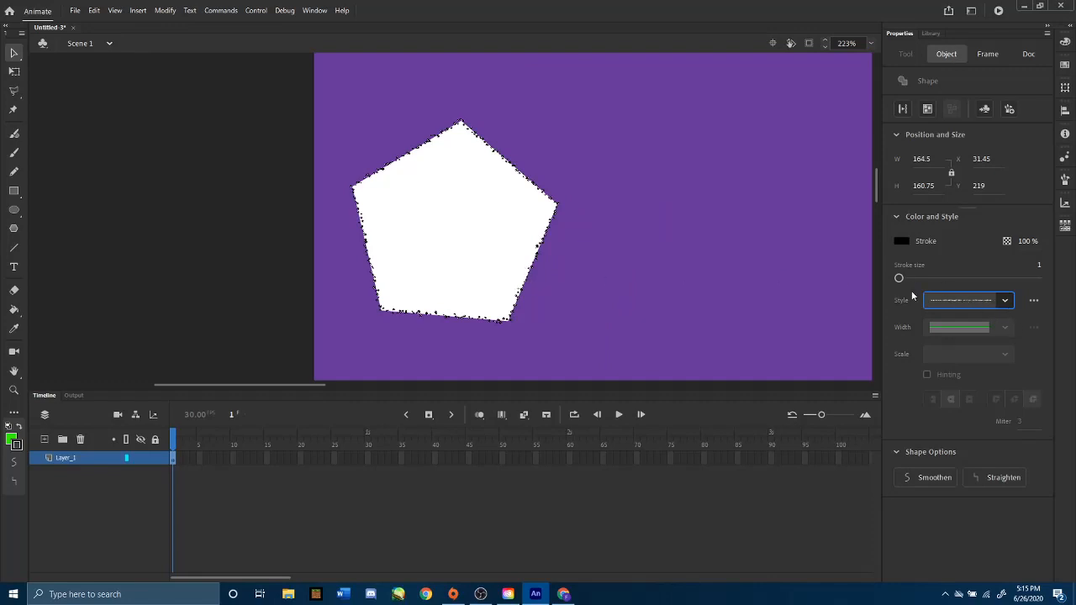
Step: Try stroke sizes 2 and 1 on the small pentagon's outline and set its stroke style to Hairline
{"action": "mouse_move", "coordinate": [899, 279]}
{"action": "left_mouse_down"}
{"action": "mouse_move", "coordinate": [961, 277]}
{"action": "mouse_move", "coordinate": [898, 278]}
{"action": "left_mouse_up"}
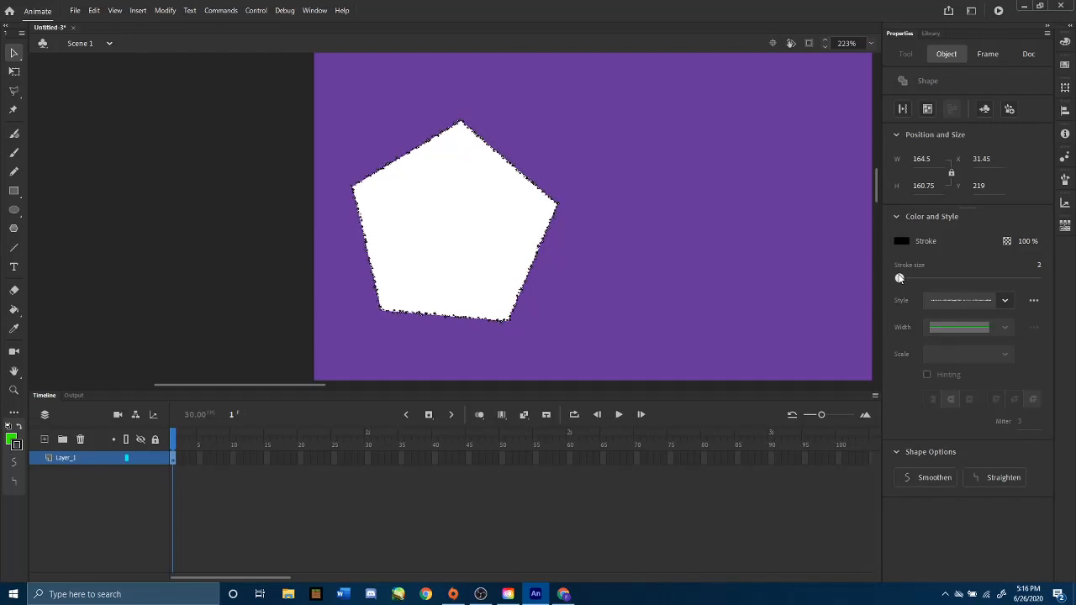
{"action": "left_click", "coordinate": [1038, 264]}
{"action": "type", "text": "1"}
{"action": "key", "text": "Return"}
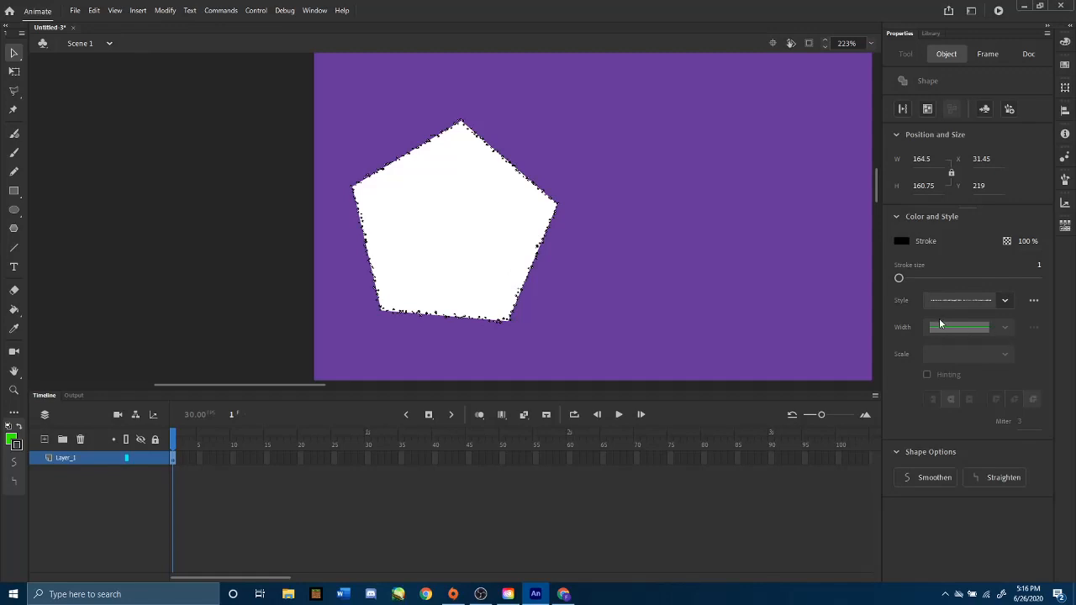
{"action": "left_click", "coordinate": [997, 302]}
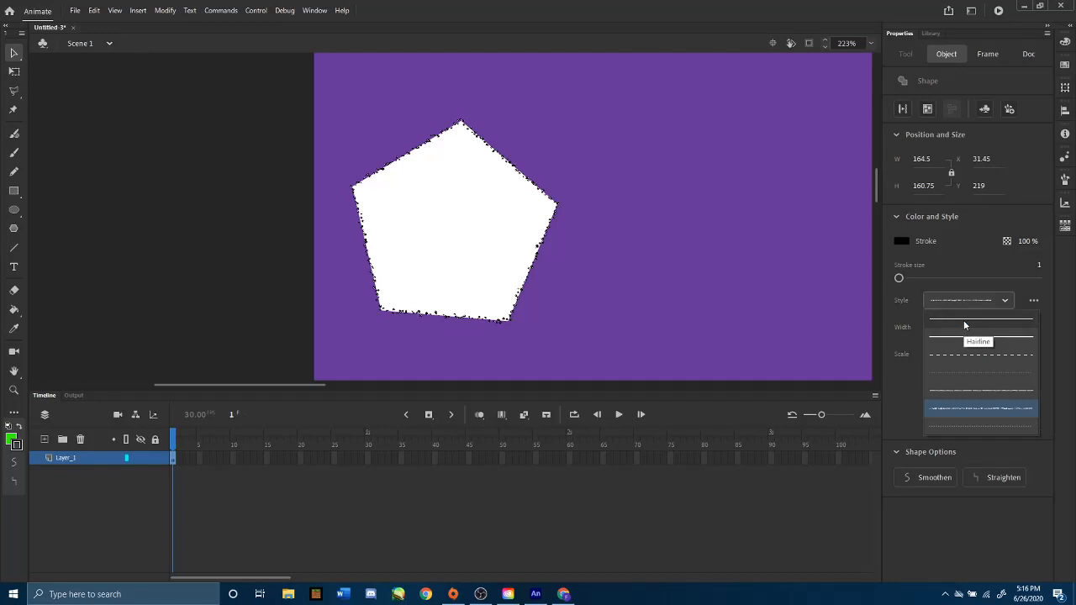
{"action": "left_click", "coordinate": [964, 321]}
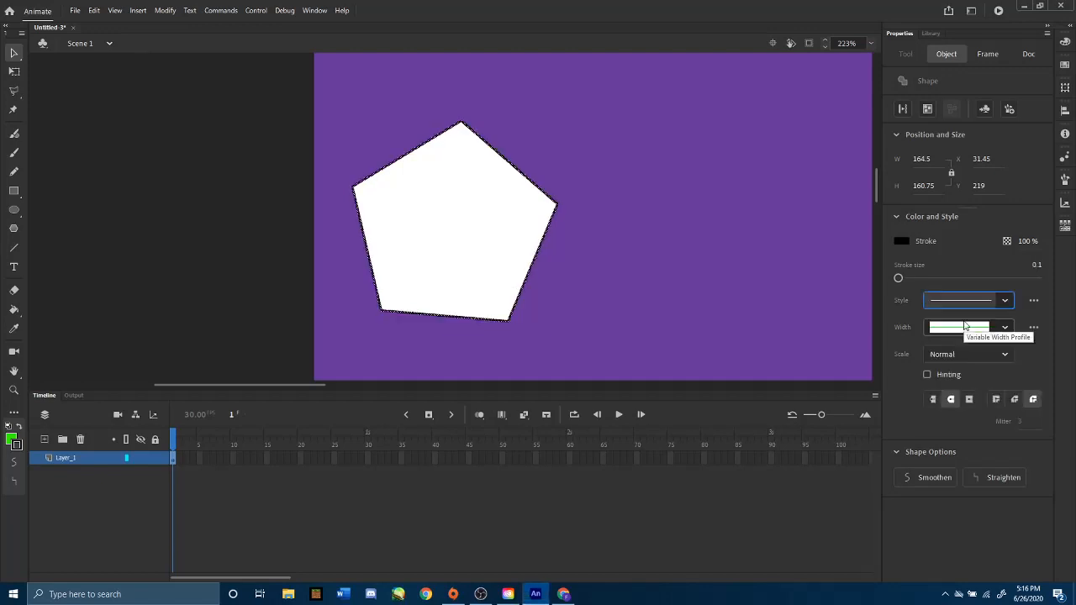
Step: Try the double-bulge and arched width profiles on the small pentagon's stroke and return it to Uniform
{"action": "left_click", "coordinate": [1004, 329]}
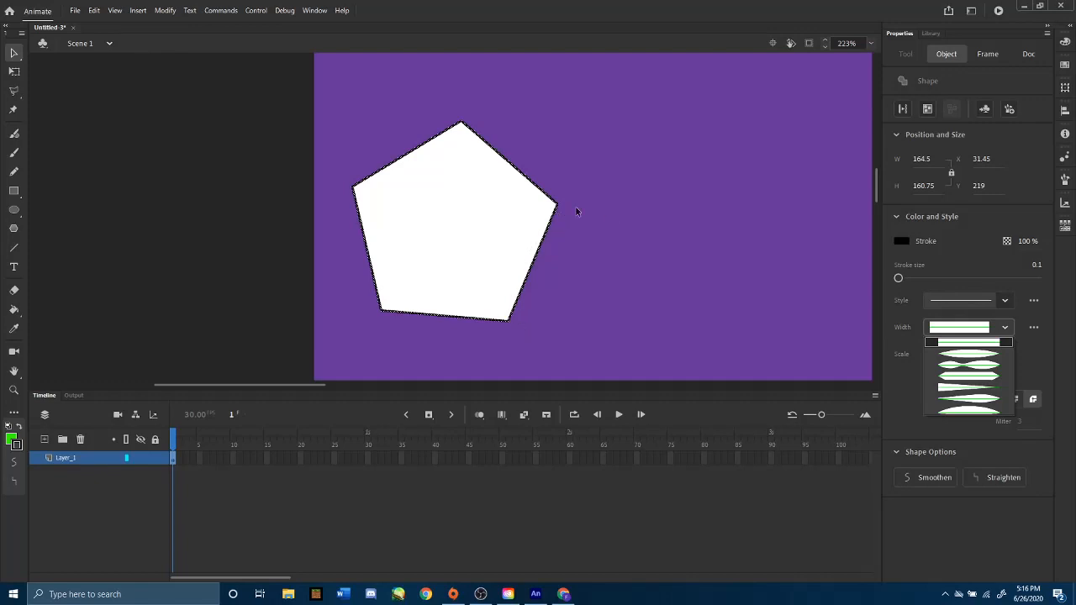
{"action": "left_click", "coordinate": [966, 368]}
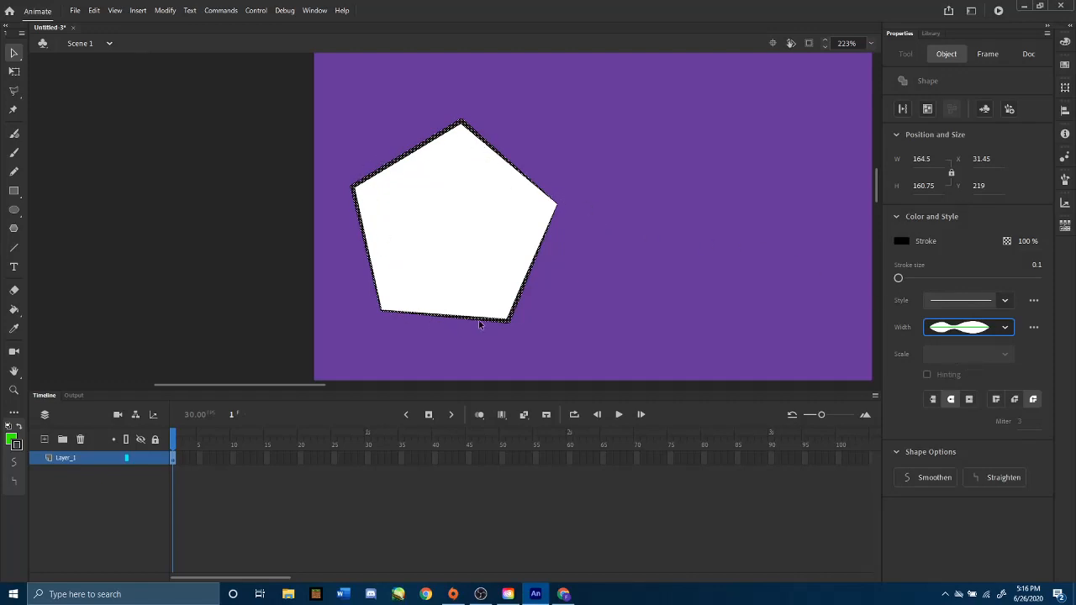
{"action": "left_click", "coordinate": [1004, 328]}
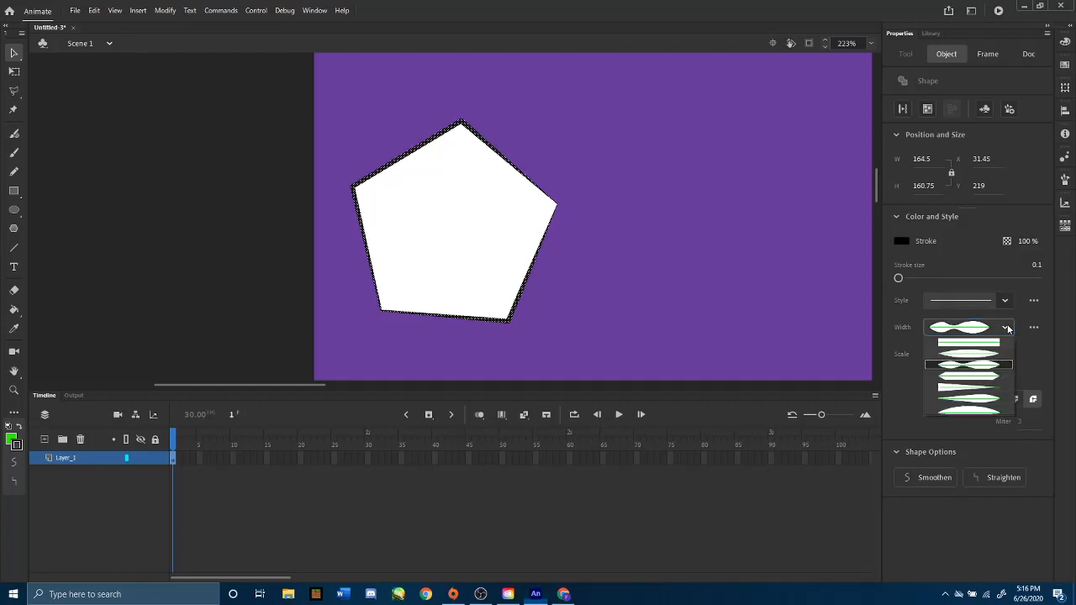
{"action": "left_click", "coordinate": [955, 415]}
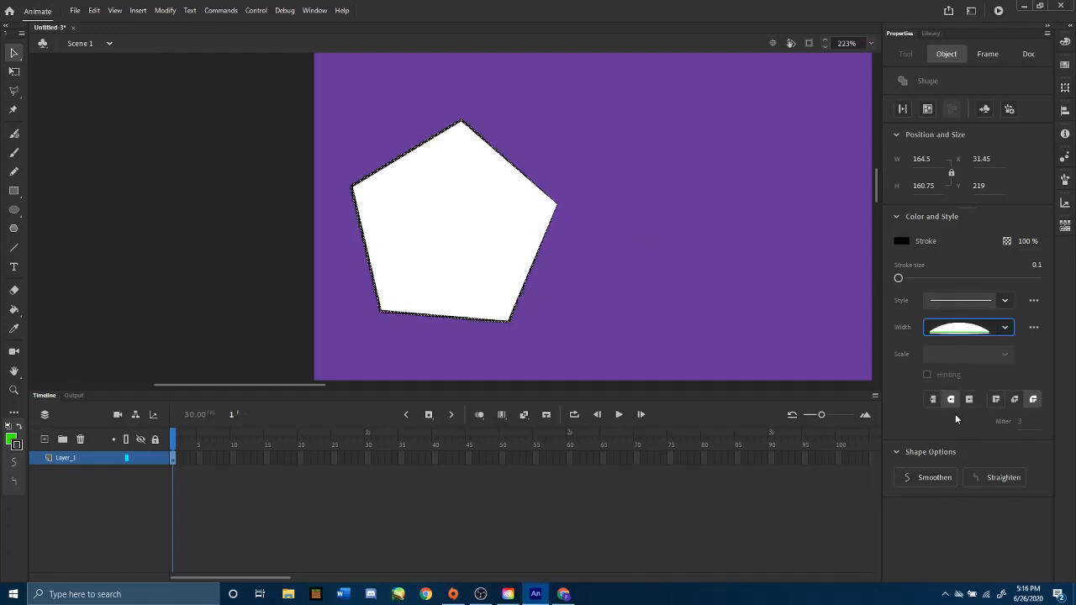
{"action": "left_click", "coordinate": [963, 331]}
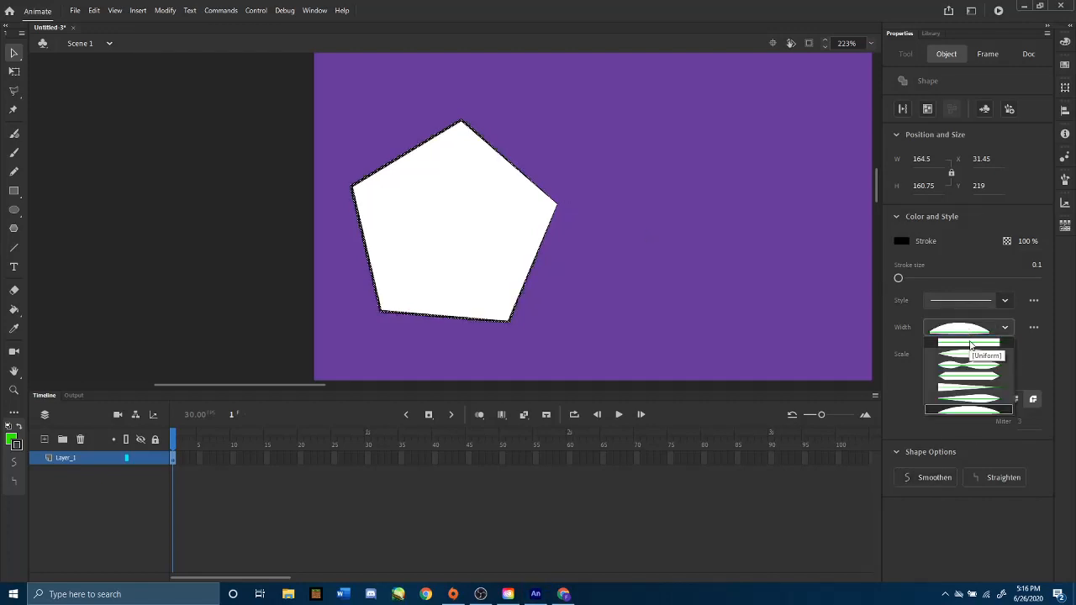
{"action": "left_click", "coordinate": [969, 343]}
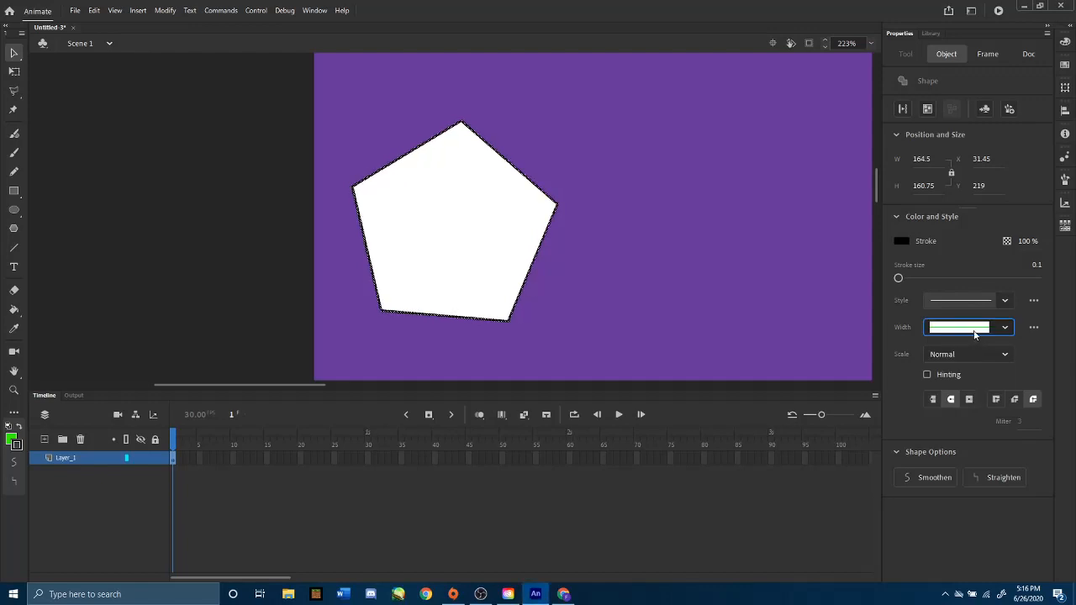
{"action": "left_click", "coordinate": [975, 332]}
{"action": "left_click", "coordinate": [965, 352]}
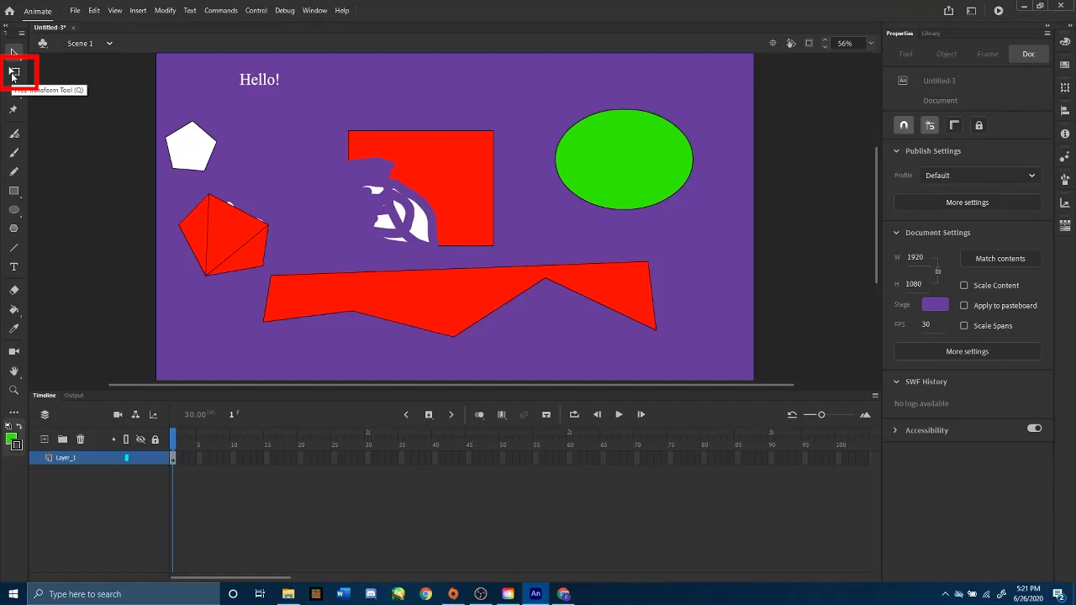
Step: Try scaling the ellipse's fill to about 207 by 142 px and its outline separately with Free Transform, and undo both changes
{"action": "left_click", "coordinate": [12, 74]}
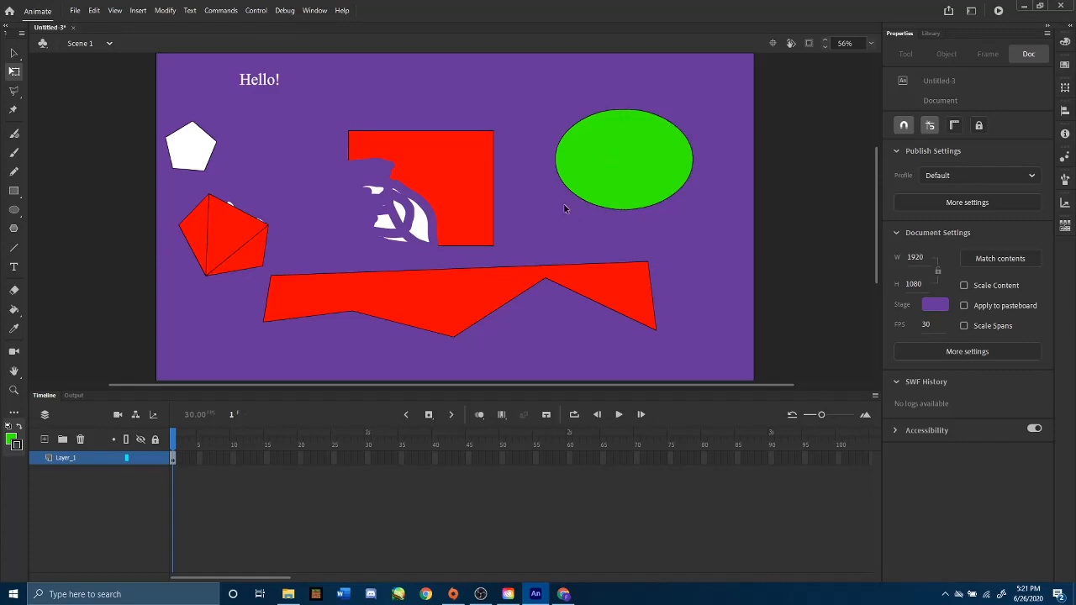
{"action": "left_click", "coordinate": [622, 160]}
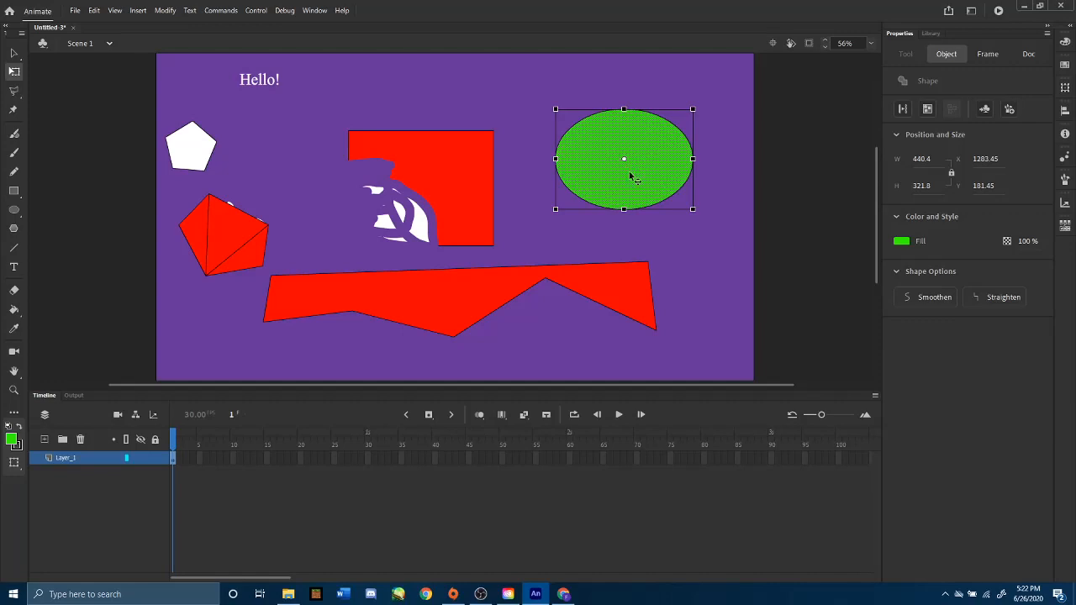
{"action": "left_click_drag", "start_coordinate": [692, 209], "coordinate": [656, 182]}
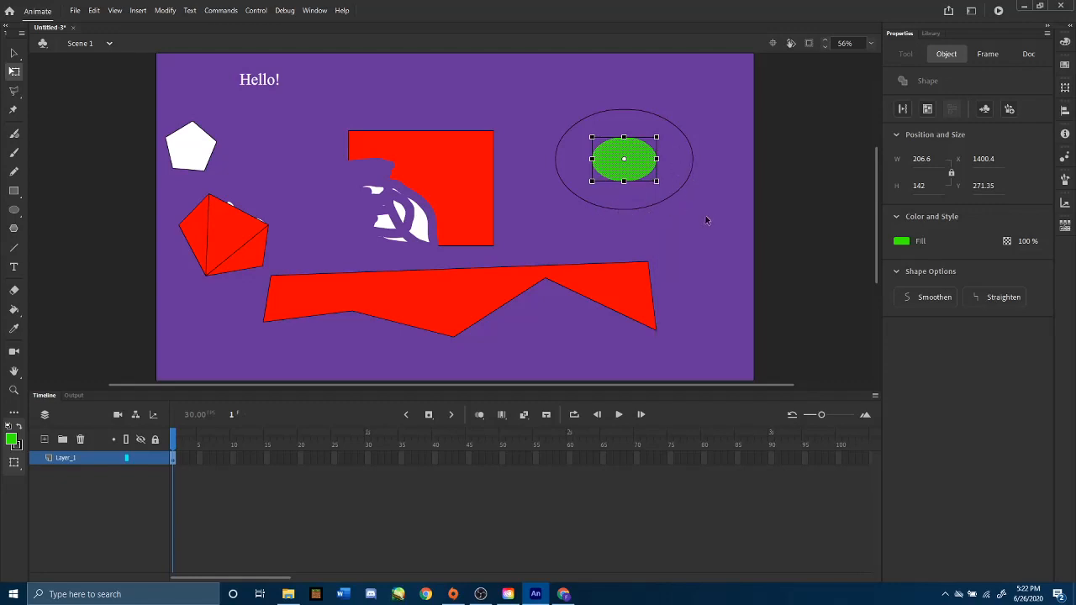
{"action": "left_click", "coordinate": [655, 205]}
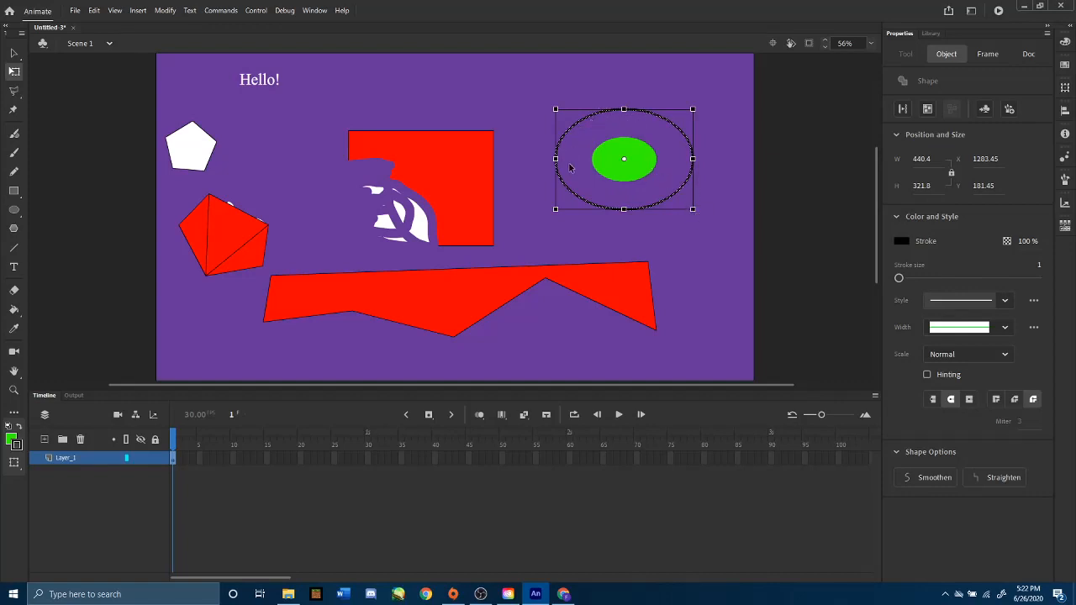
{"action": "mouse_move", "coordinate": [691, 208]}
{"action": "left_mouse_down"}
{"action": "mouse_move", "coordinate": [731, 231]}
{"action": "mouse_move", "coordinate": [680, 197]}
{"action": "left_mouse_up"}
{"action": "key", "text": "ctrl+z"}
{"action": "key", "text": "ctrl+z"}
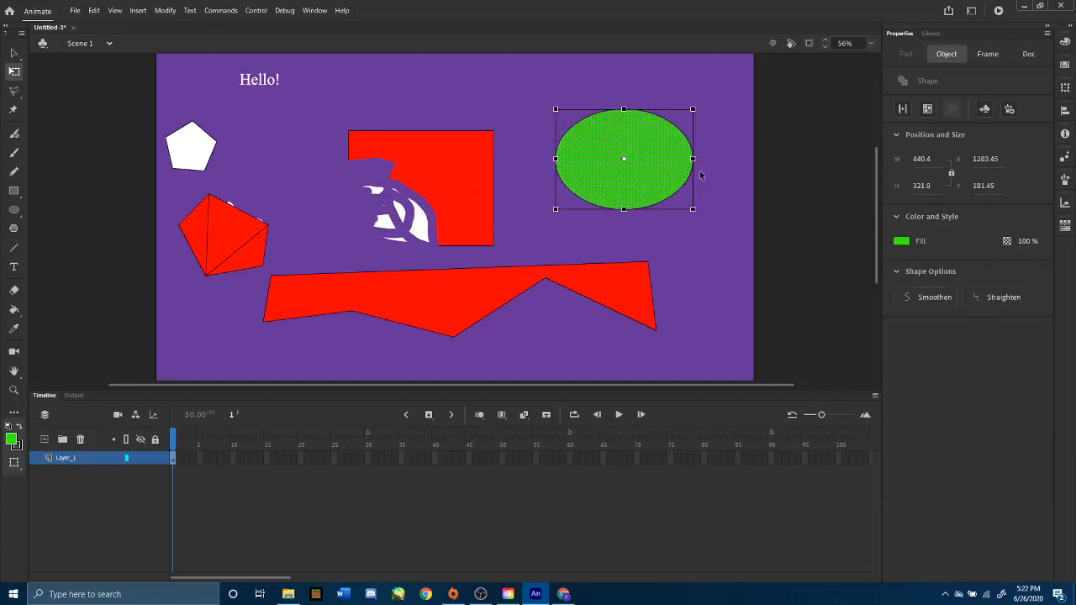
Step: Select the ellipse's fill and outline together and narrow them to about 268 px wide
{"action": "left_click", "coordinate": [720, 231]}
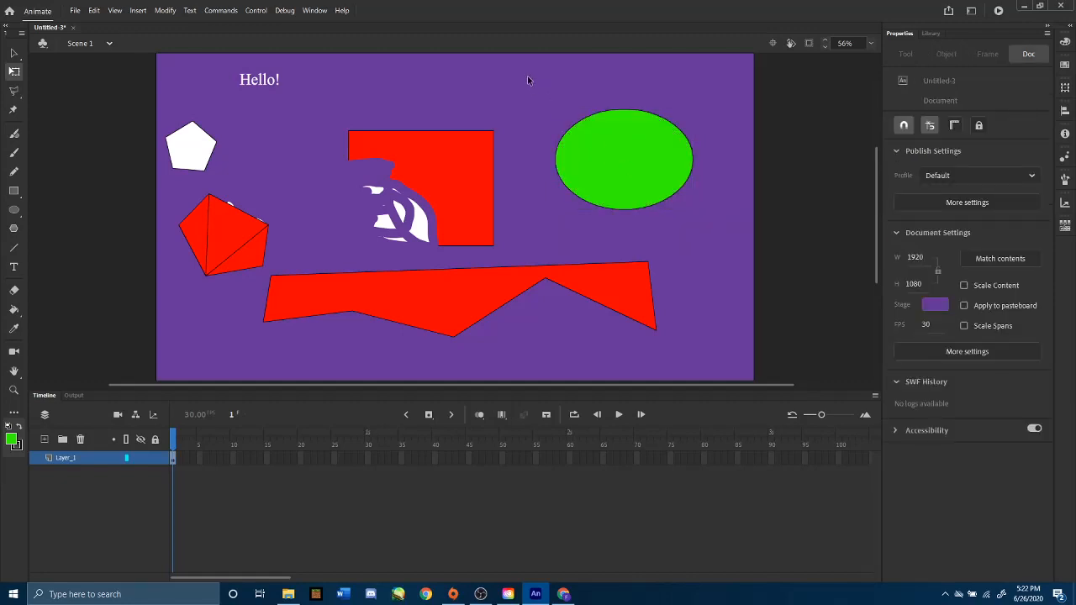
{"action": "left_click_drag", "start_coordinate": [550, 102], "coordinate": [720, 232]}
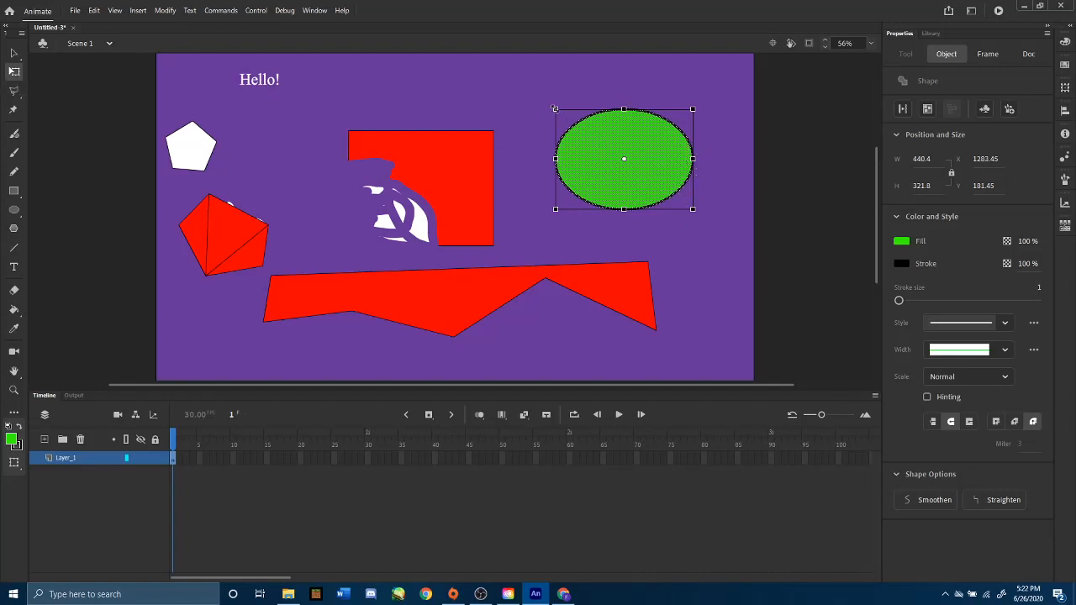
{"action": "left_click_drag", "start_coordinate": [555, 158], "coordinate": [582, 160]}
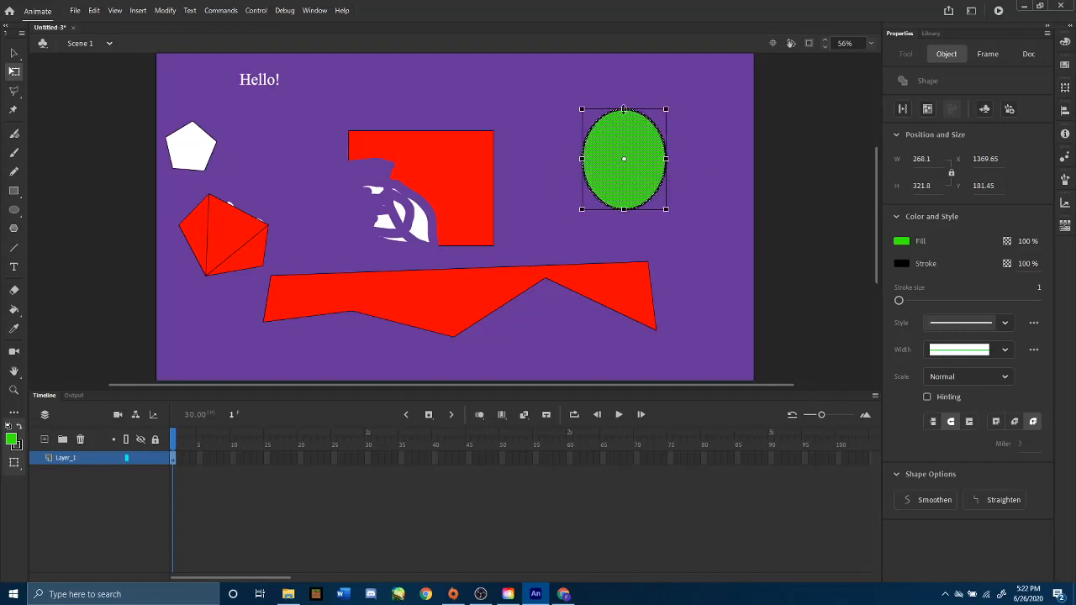
Step: Shrink the selected green ellipse about its centre to about 218 px wide, reduce its height as well, and deselect it
{"action": "left_click_drag", "start_coordinate": [623, 107], "coordinate": [624, 122]}
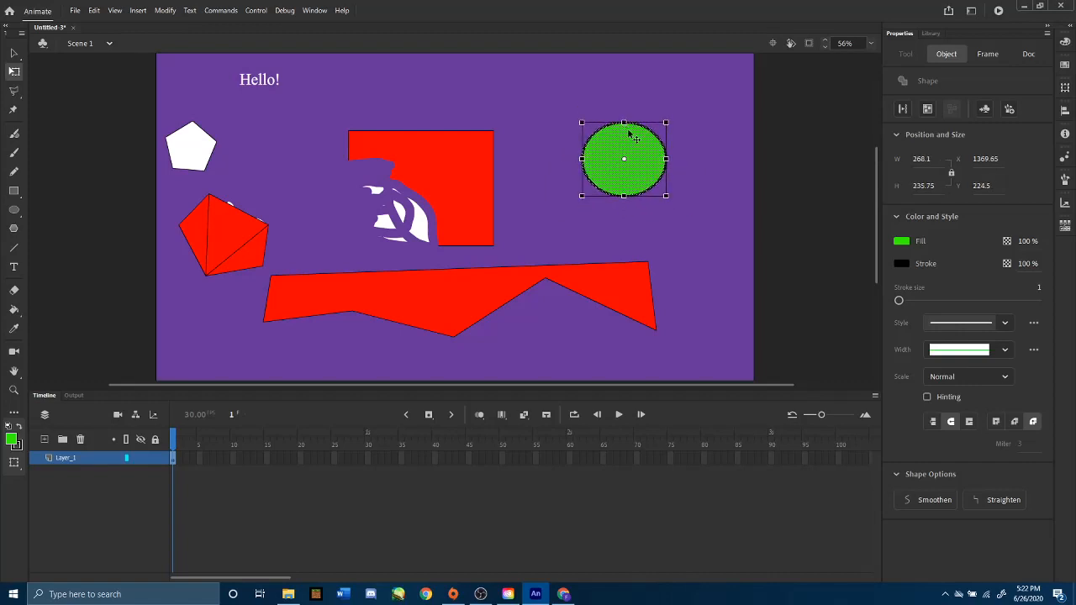
{"action": "left_click_drag", "start_coordinate": [582, 158], "coordinate": [590, 158]}
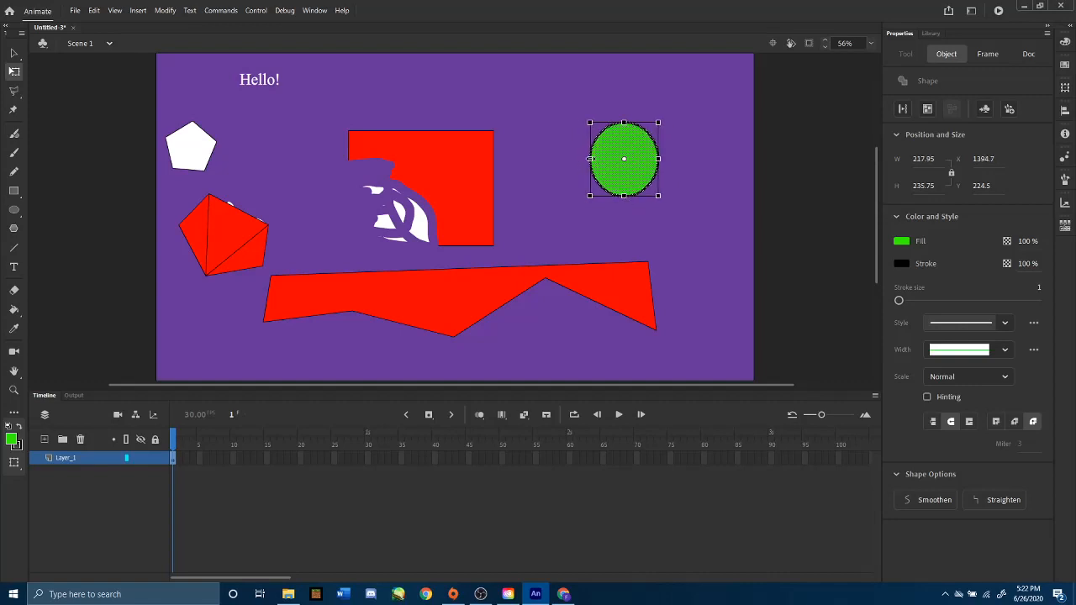
{"action": "left_click_drag", "start_coordinate": [623, 123], "coordinate": [624, 129]}
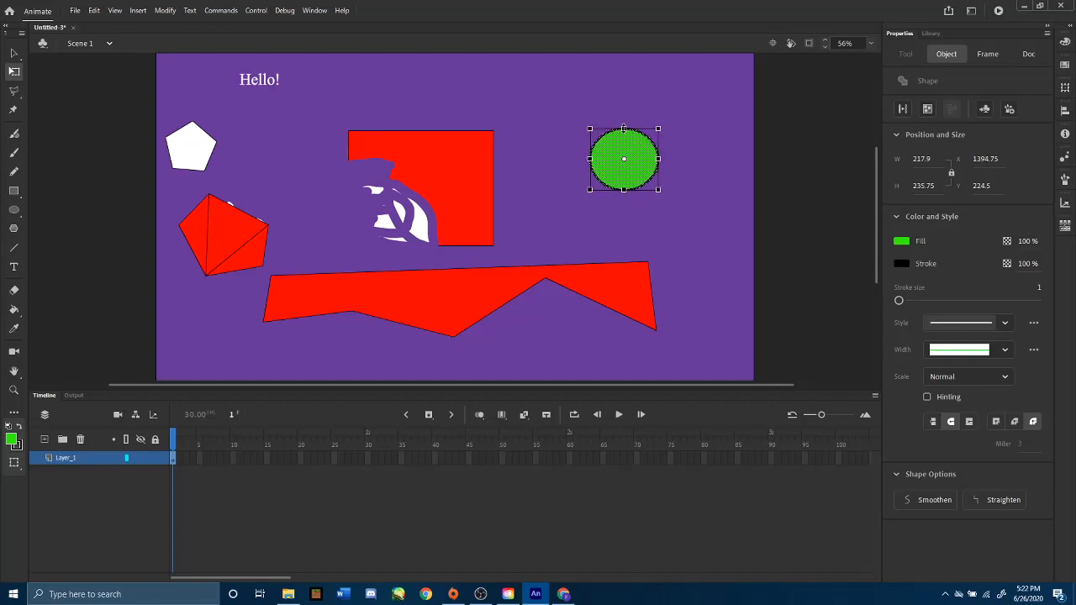
{"action": "left_click", "coordinate": [691, 162]}
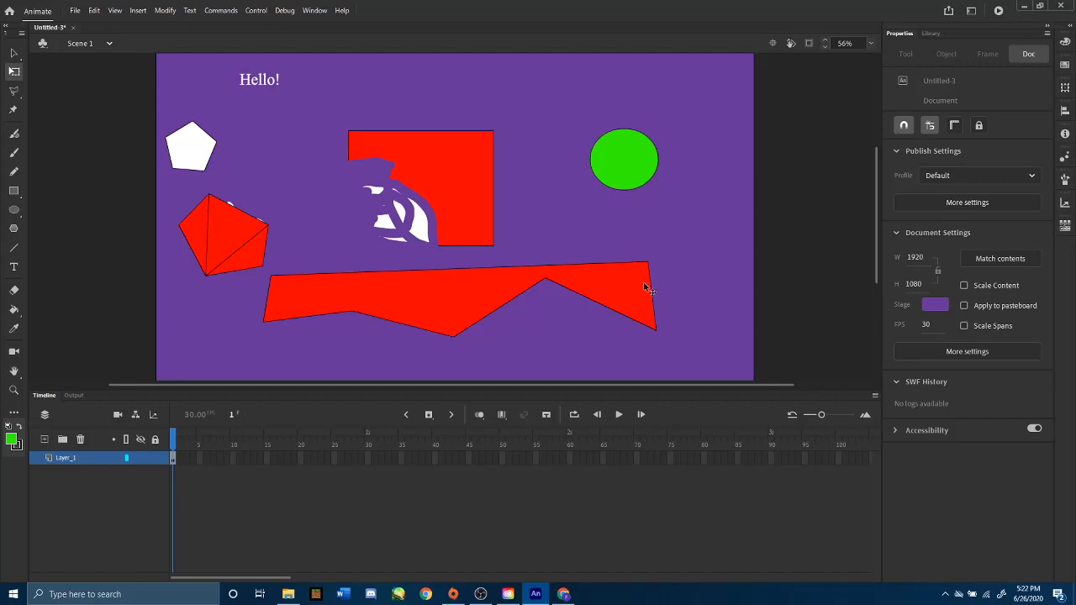
Step: Try selecting the long red polygon with a rectangular selection and moving it sideways, then undo the move and deselect it
{"action": "left_click", "coordinate": [590, 284]}
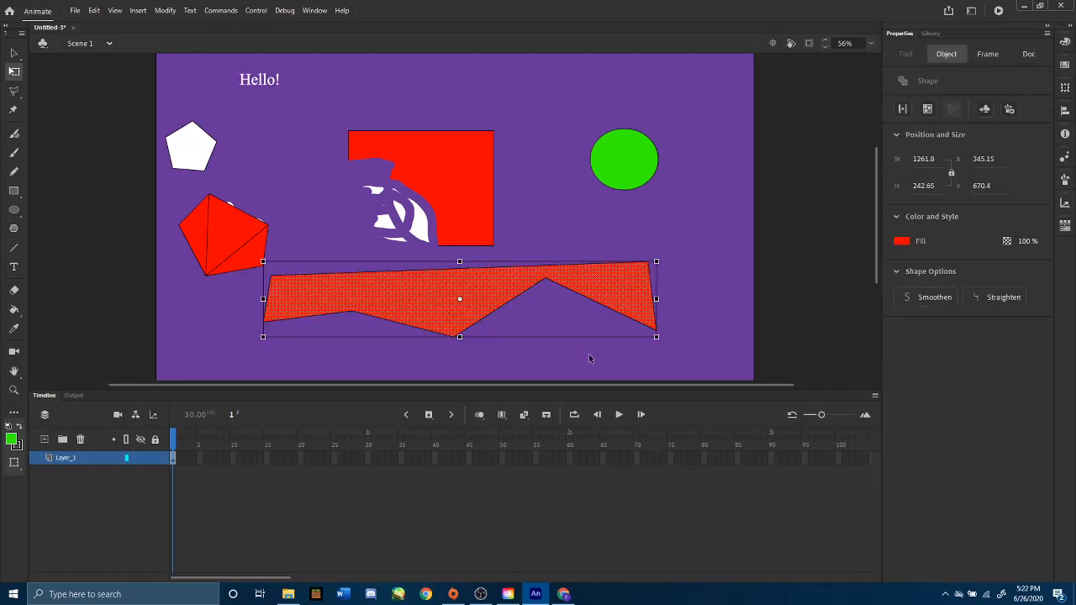
{"action": "left_click", "coordinate": [527, 346]}
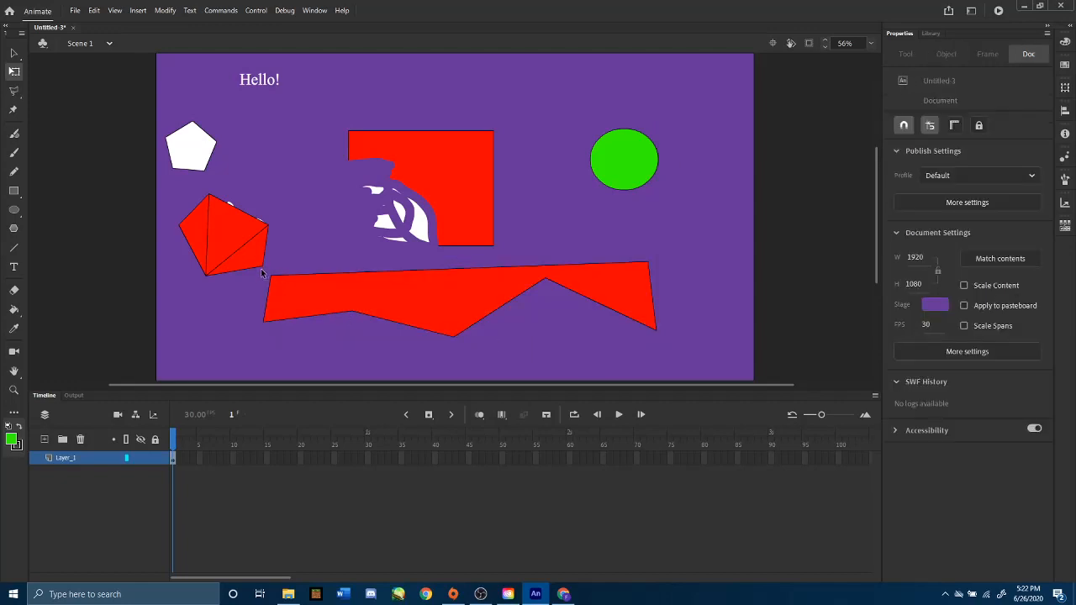
{"action": "left_click_drag", "start_coordinate": [265, 361], "coordinate": [689, 272]}
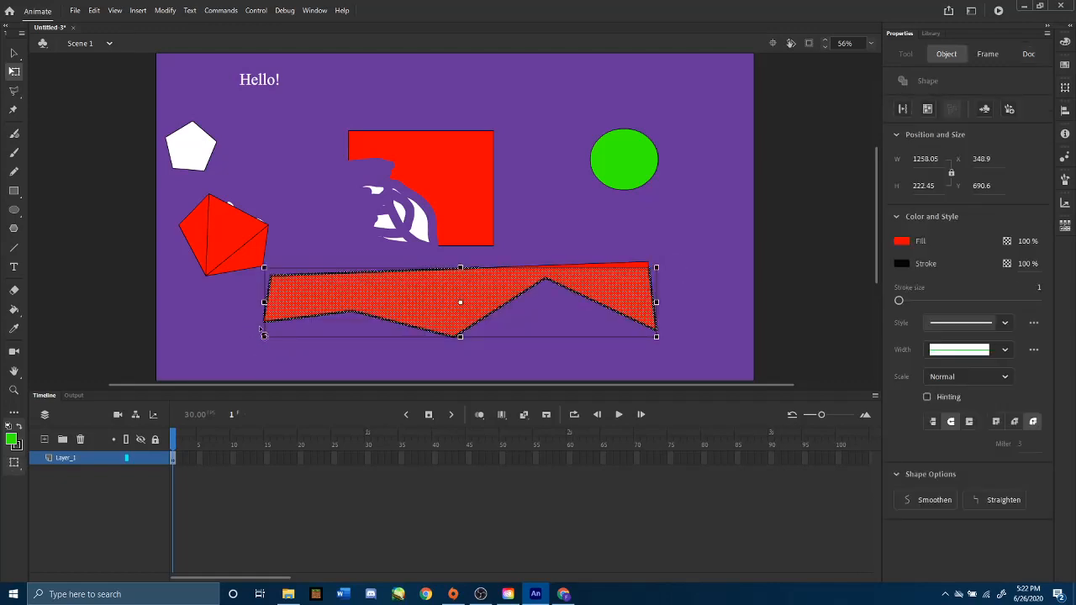
{"action": "left_click_drag", "start_coordinate": [287, 320], "coordinate": [314, 314]}
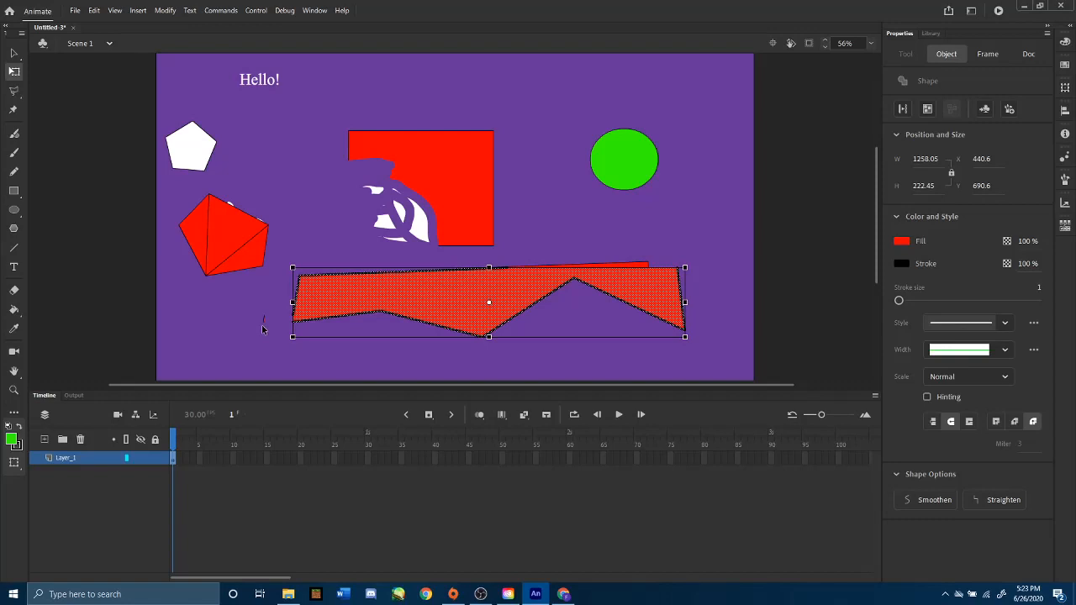
{"action": "key", "text": "ctrl+z"}
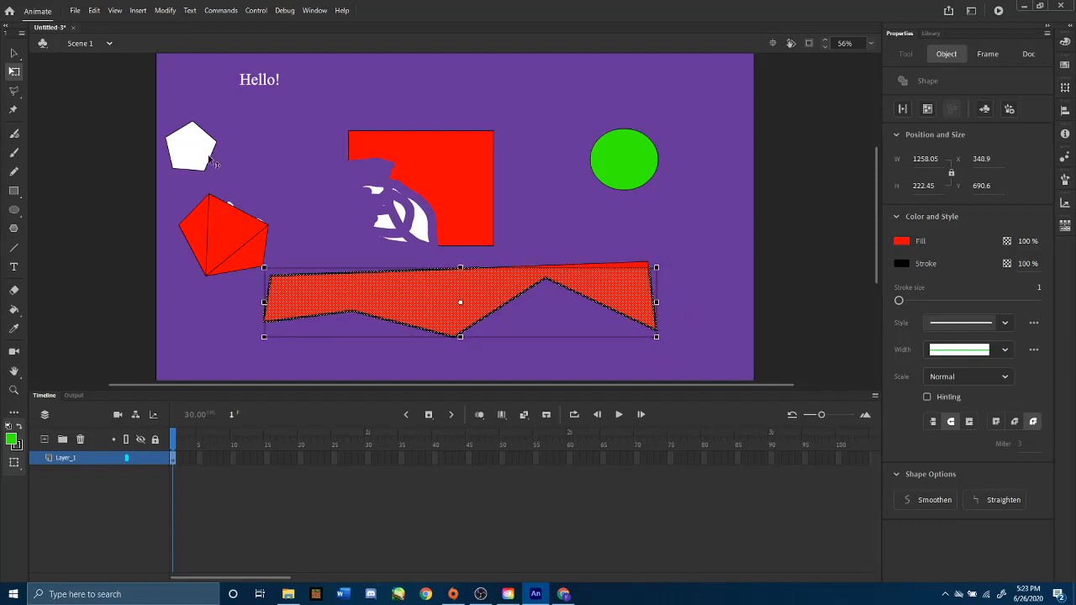
{"action": "left_click", "coordinate": [138, 198]}
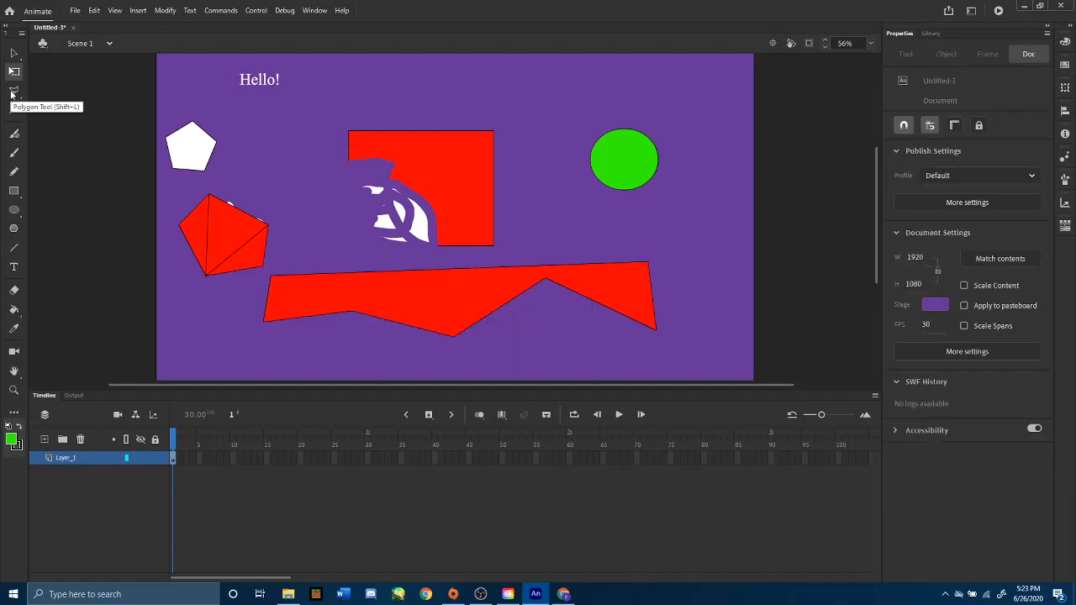
Step: Select the whole long red polygon, fill and outline, by tracing a closed boundary around it with the Polygon tool
{"action": "left_click", "coordinate": [13, 92]}
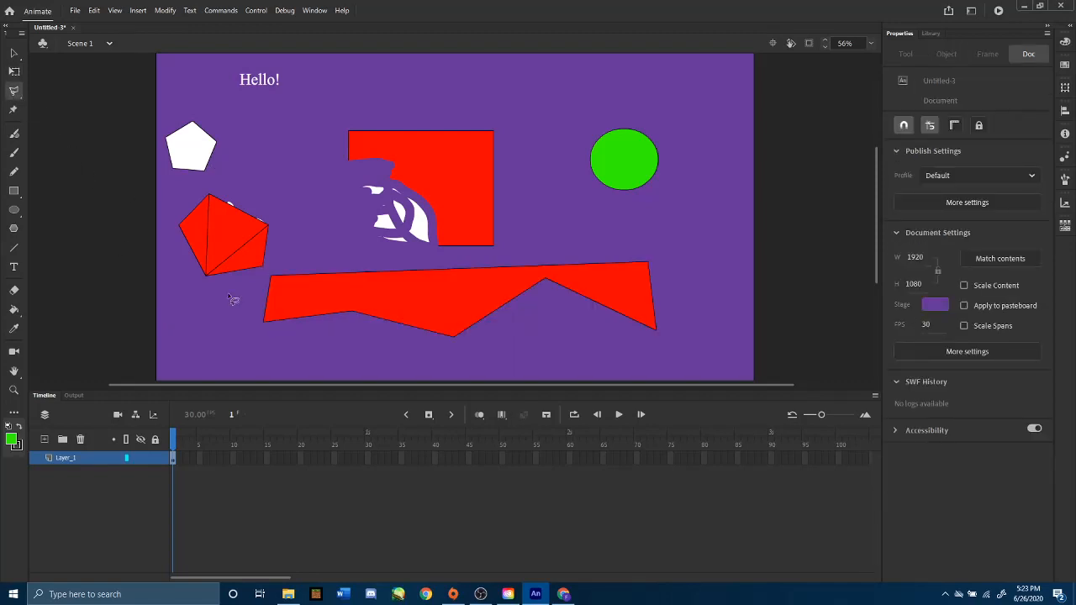
{"action": "left_click", "coordinate": [257, 274]}
{"action": "left_click", "coordinate": [282, 264]}
{"action": "left_click", "coordinate": [557, 252]}
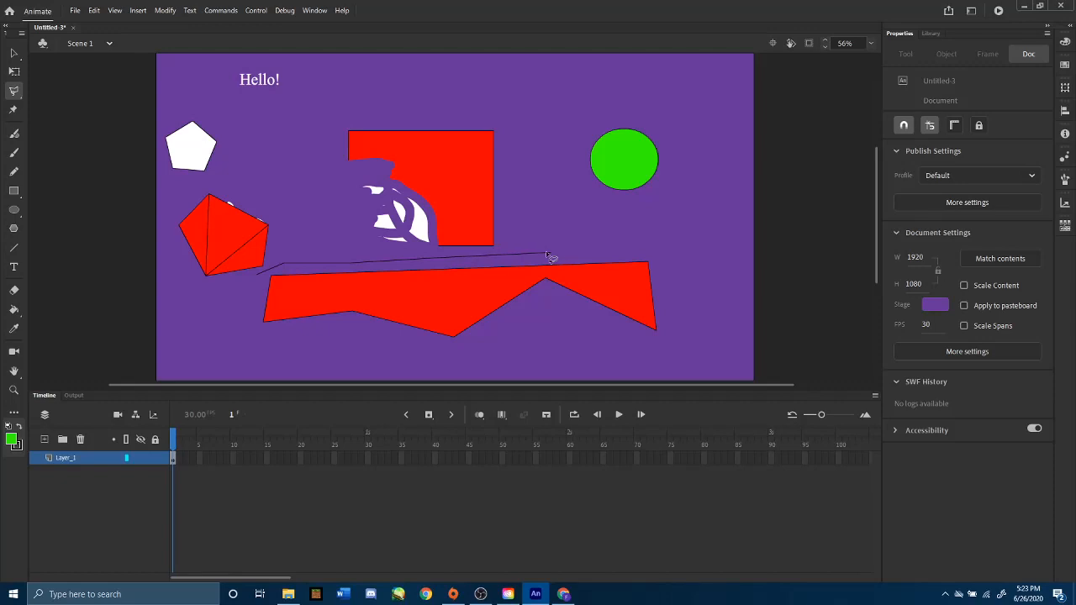
{"action": "left_click", "coordinate": [642, 244]}
{"action": "left_click", "coordinate": [674, 262]}
{"action": "left_click", "coordinate": [686, 330]}
{"action": "left_click", "coordinate": [653, 359]}
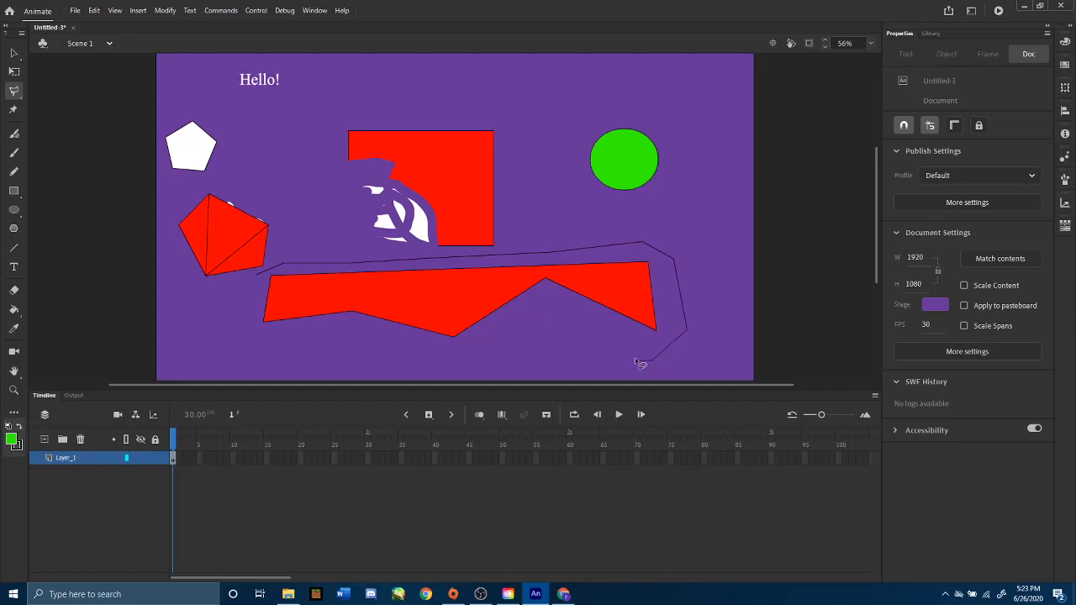
{"action": "left_click", "coordinate": [545, 302]}
{"action": "left_click", "coordinate": [456, 354]}
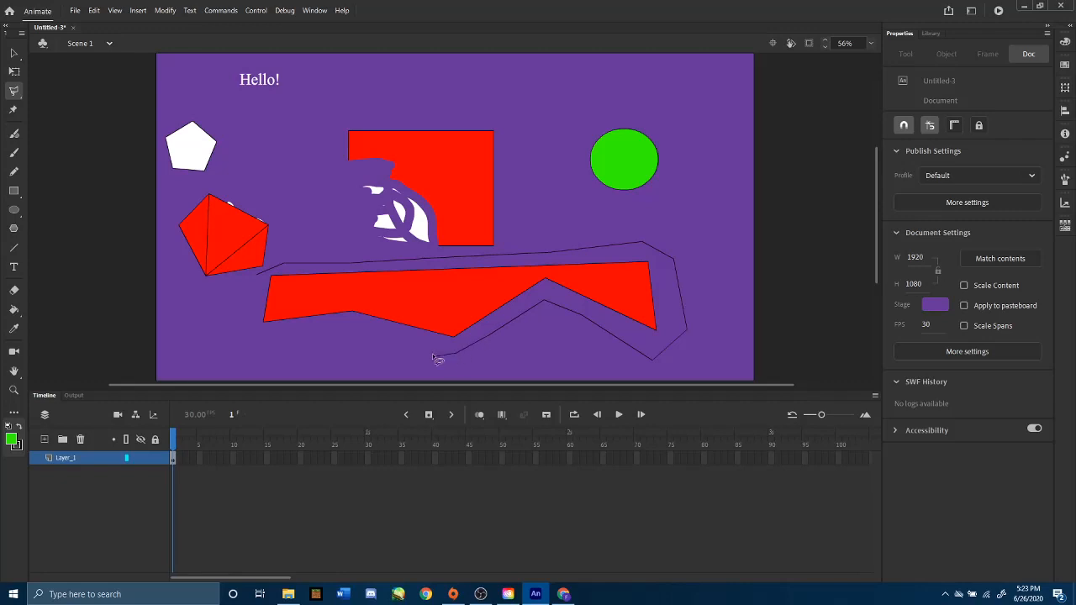
{"action": "left_click", "coordinate": [353, 326]}
{"action": "left_click", "coordinate": [280, 343]}
{"action": "left_click", "coordinate": [243, 330]}
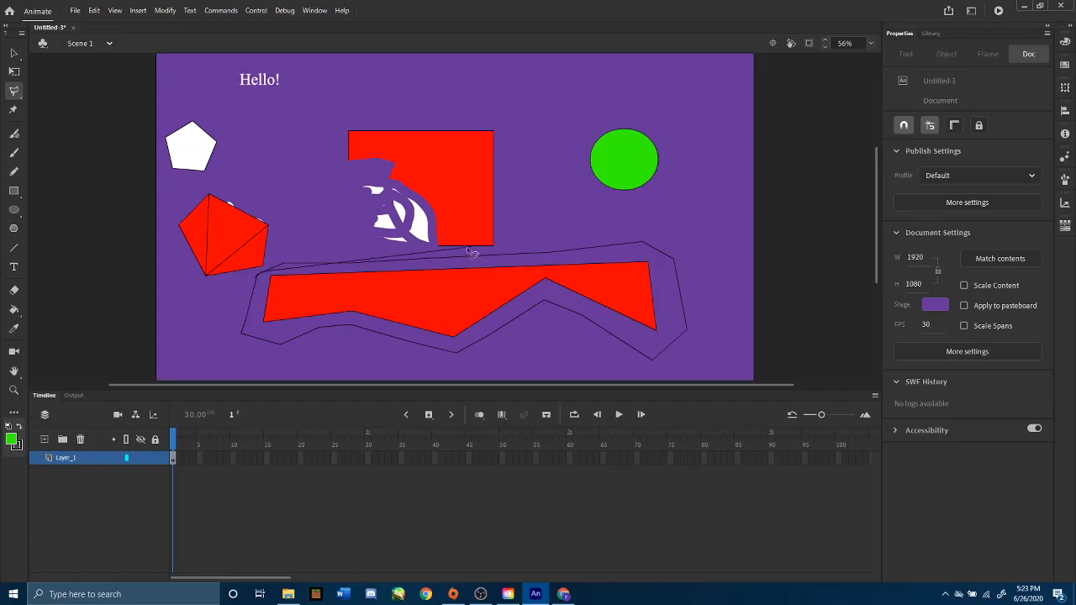
{"action": "right_click", "coordinate": [265, 280]}
{"action": "left_click", "coordinate": [266, 279]}
{"action": "left_click", "coordinate": [260, 284]}
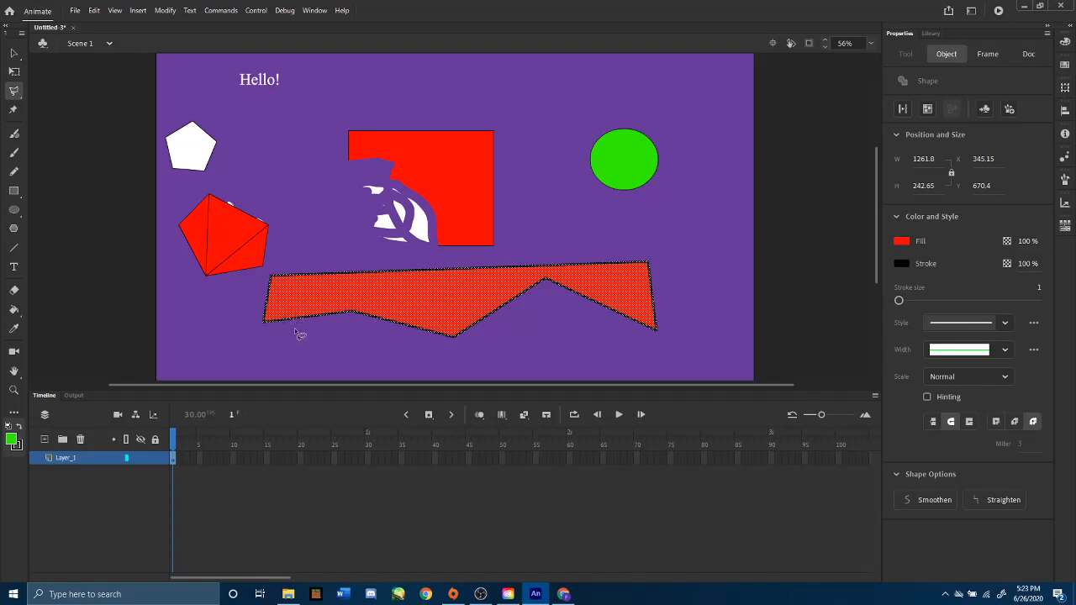
{"action": "left_click", "coordinate": [338, 340]}
{"action": "right_click", "coordinate": [321, 254]}
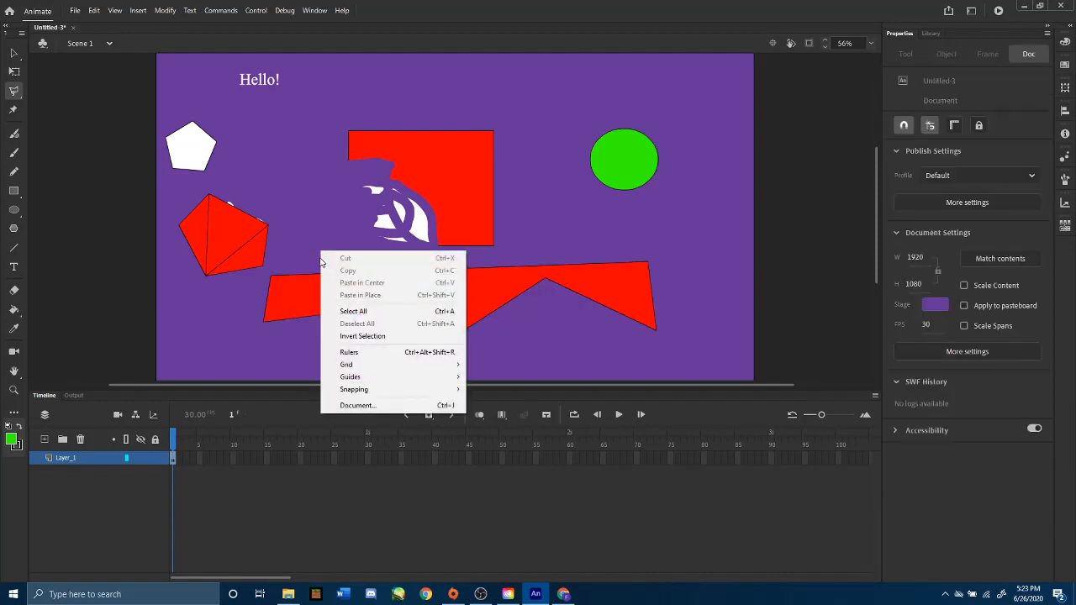
{"action": "left_click", "coordinate": [292, 238]}
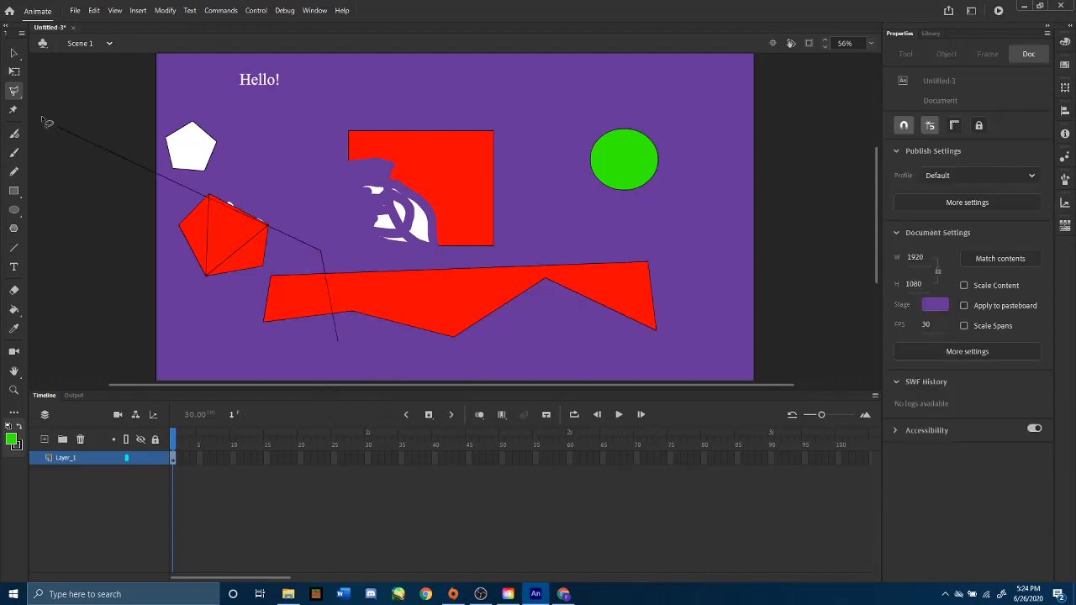
{"action": "left_click", "coordinate": [13, 87]}
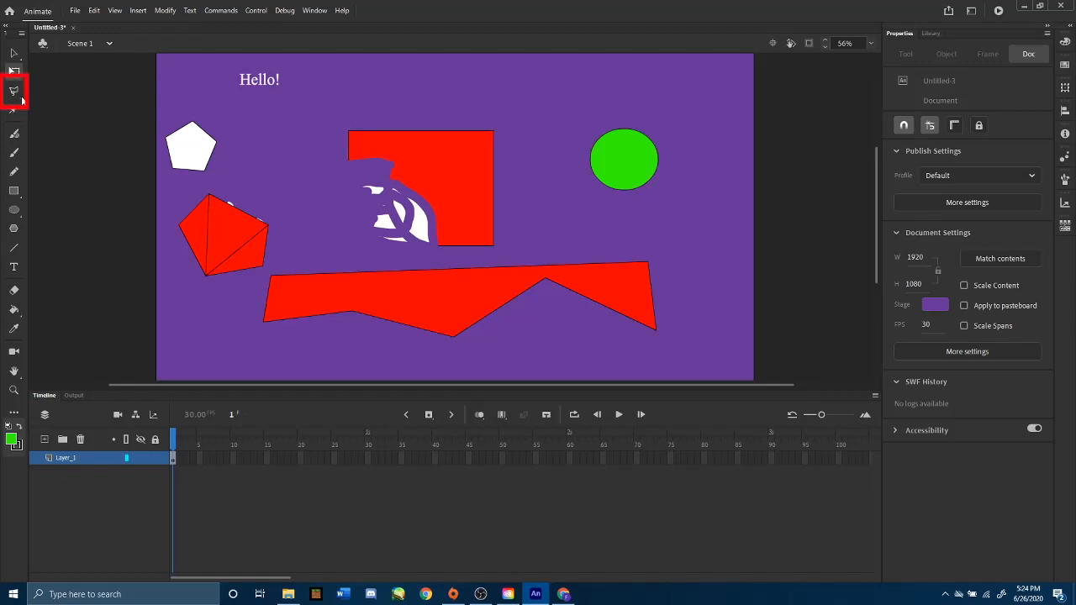
Step: Select the whole long red polygon with the Lasso tool and narrow it to about 1125 px with Free Transform
{"action": "left_click", "coordinate": [22, 100]}
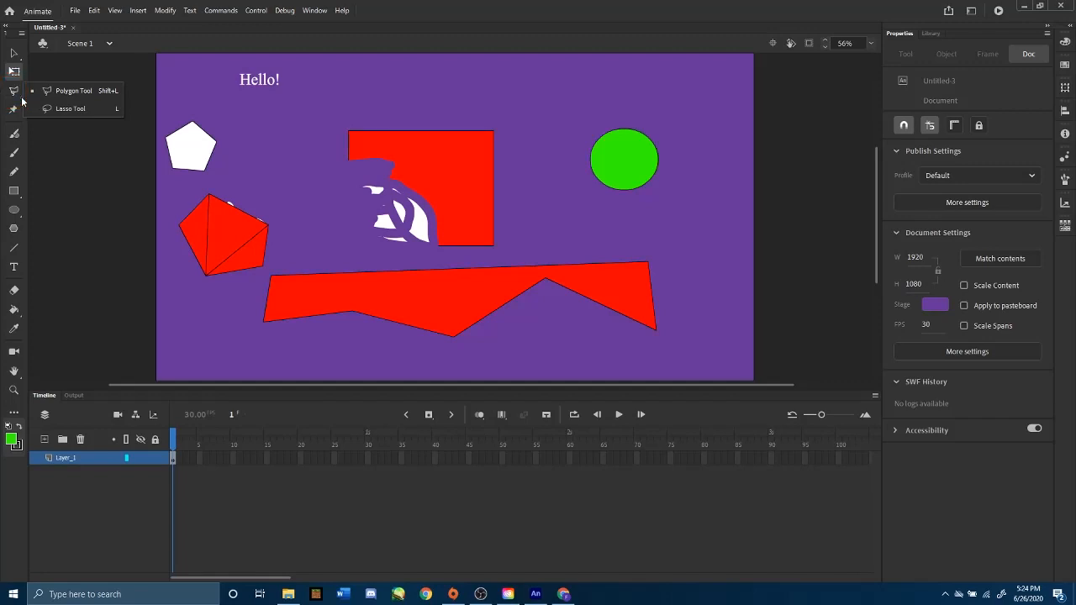
{"action": "left_click", "coordinate": [69, 109]}
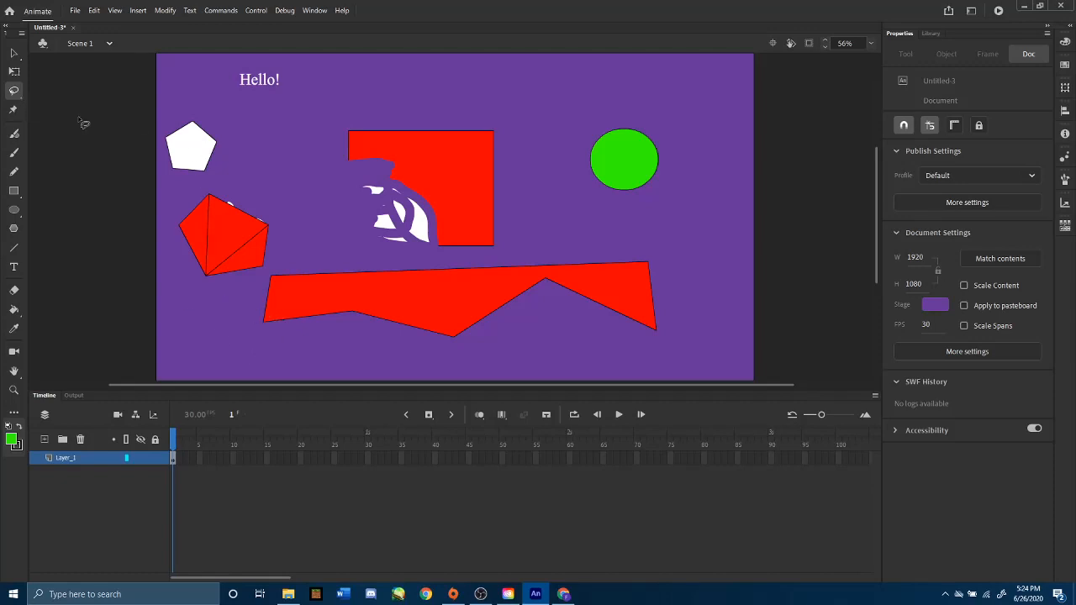
{"action": "mouse_move", "coordinate": [257, 284]}
{"action": "left_mouse_down"}
{"action": "mouse_move", "coordinate": [279, 269]}
{"action": "mouse_move", "coordinate": [454, 267]}
{"action": "mouse_move", "coordinate": [616, 248]}
{"action": "mouse_move", "coordinate": [675, 271]}
{"action": "mouse_move", "coordinate": [684, 332]}
{"action": "mouse_move", "coordinate": [641, 340]}
{"action": "mouse_move", "coordinate": [558, 317]}
{"action": "mouse_move", "coordinate": [515, 321]}
{"action": "mouse_move", "coordinate": [414, 350]}
{"action": "mouse_move", "coordinate": [262, 335]}
{"action": "mouse_move", "coordinate": [257, 290]}
{"action": "left_mouse_up"}
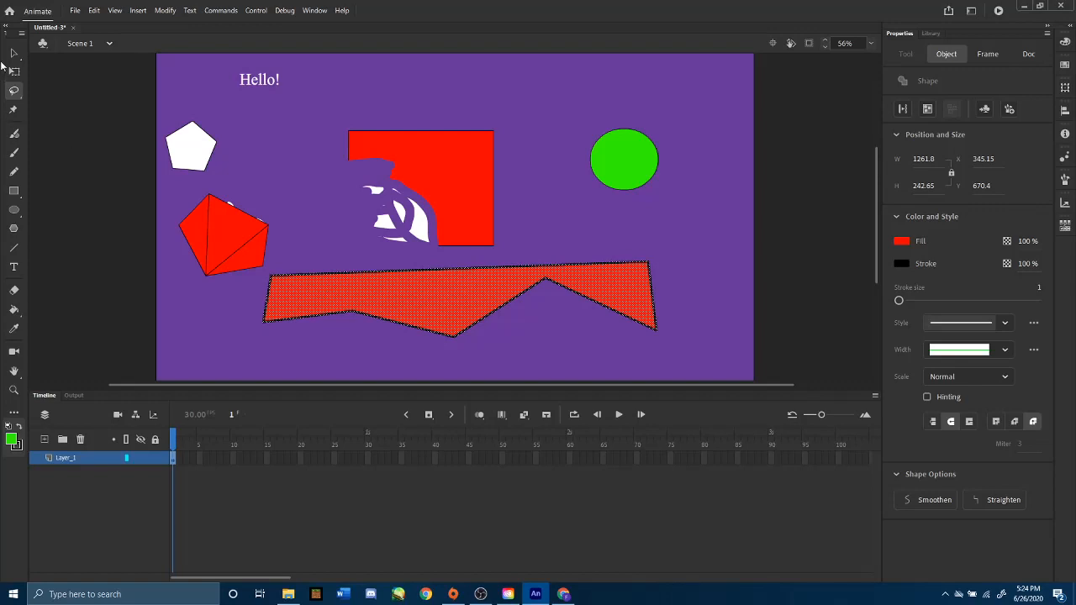
{"action": "left_click", "coordinate": [15, 73]}
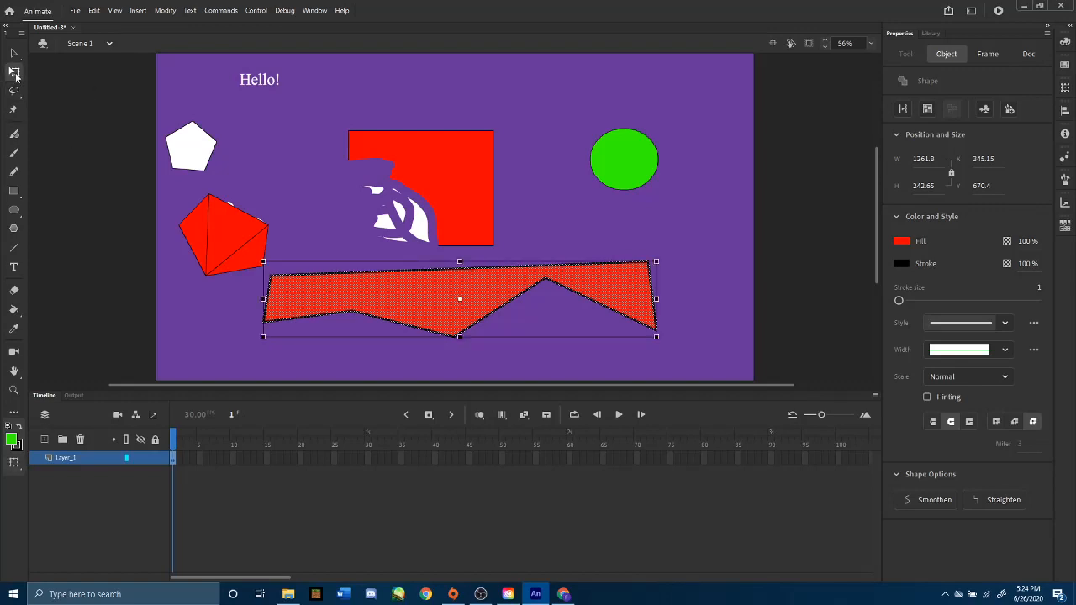
{"action": "mouse_move", "coordinate": [263, 298]}
{"action": "left_mouse_down"}
{"action": "mouse_move", "coordinate": [372, 298]}
{"action": "mouse_move", "coordinate": [253, 298]}
{"action": "mouse_move", "coordinate": [373, 298]}
{"action": "mouse_move", "coordinate": [284, 298]}
{"action": "left_mouse_up"}
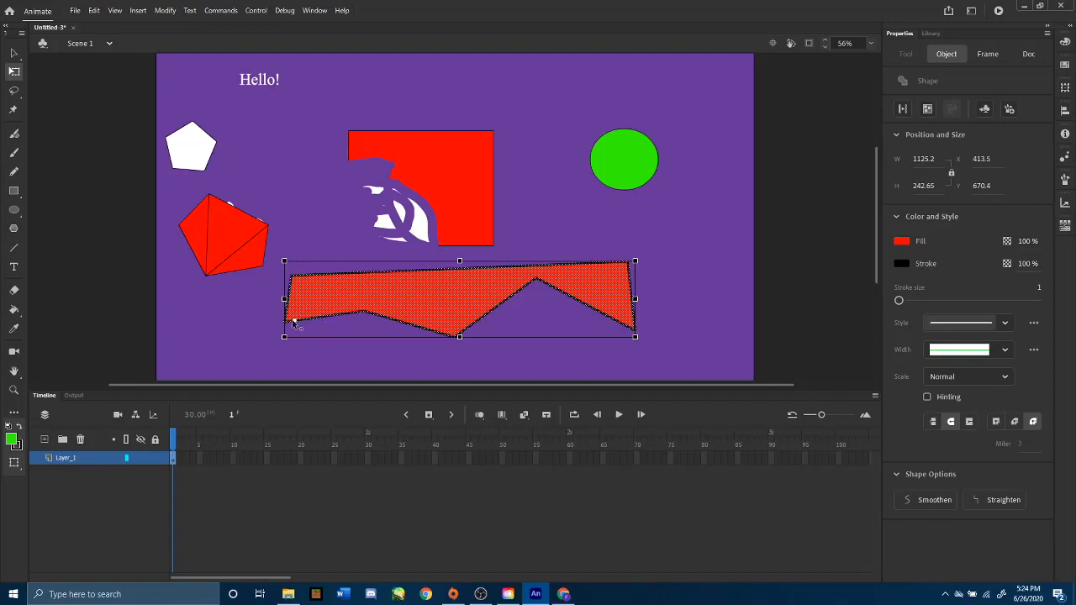
Step: Move the polygon's transformation point to its lower-left vertex and resize the shape from there to about 1065 by 274 px
{"action": "mouse_move", "coordinate": [289, 311]}
{"action": "left_mouse_down"}
{"action": "mouse_move", "coordinate": [289, 277]}
{"action": "mouse_move", "coordinate": [284, 322]}
{"action": "left_mouse_up"}
{"action": "mouse_move", "coordinate": [634, 262]}
{"action": "left_mouse_down"}
{"action": "mouse_move", "coordinate": [642, 202]}
{"action": "mouse_move", "coordinate": [672, 153]}
{"action": "mouse_move", "coordinate": [709, 104]}
{"action": "mouse_move", "coordinate": [748, 101]}
{"action": "mouse_move", "coordinate": [535, 131]}
{"action": "mouse_move", "coordinate": [436, 226]}
{"action": "mouse_move", "coordinate": [356, 250]}
{"action": "mouse_move", "coordinate": [348, 291]}
{"action": "mouse_move", "coordinate": [679, 107]}
{"action": "mouse_move", "coordinate": [518, 202]}
{"action": "mouse_move", "coordinate": [327, 283]}
{"action": "mouse_move", "coordinate": [681, 96]}
{"action": "mouse_move", "coordinate": [524, 180]}
{"action": "mouse_move", "coordinate": [516, 271]}
{"action": "mouse_move", "coordinate": [617, 253]}
{"action": "left_mouse_up"}
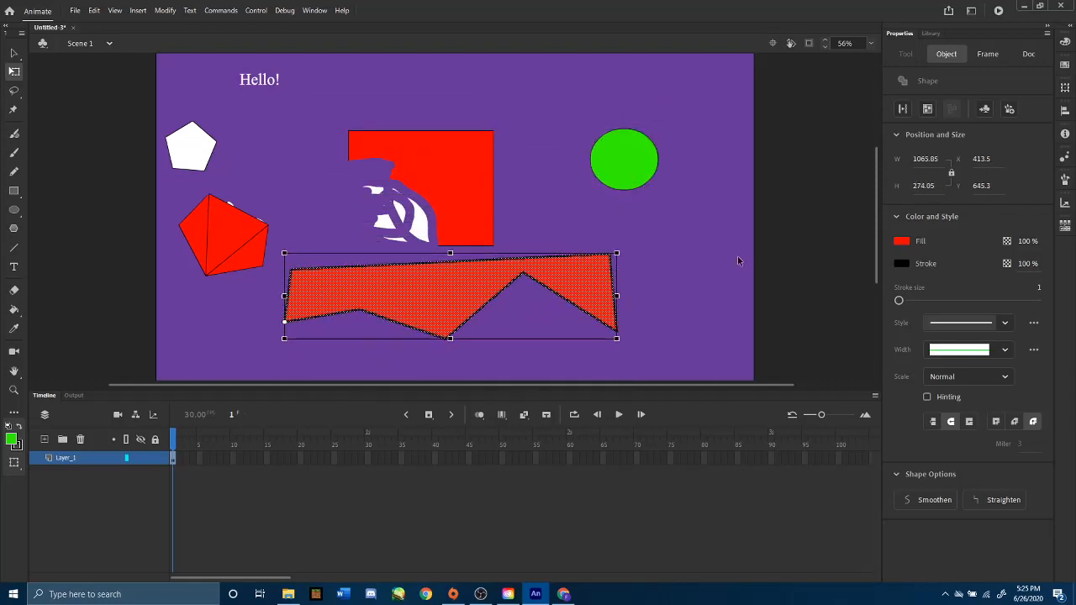
{"action": "left_click", "coordinate": [737, 260]}
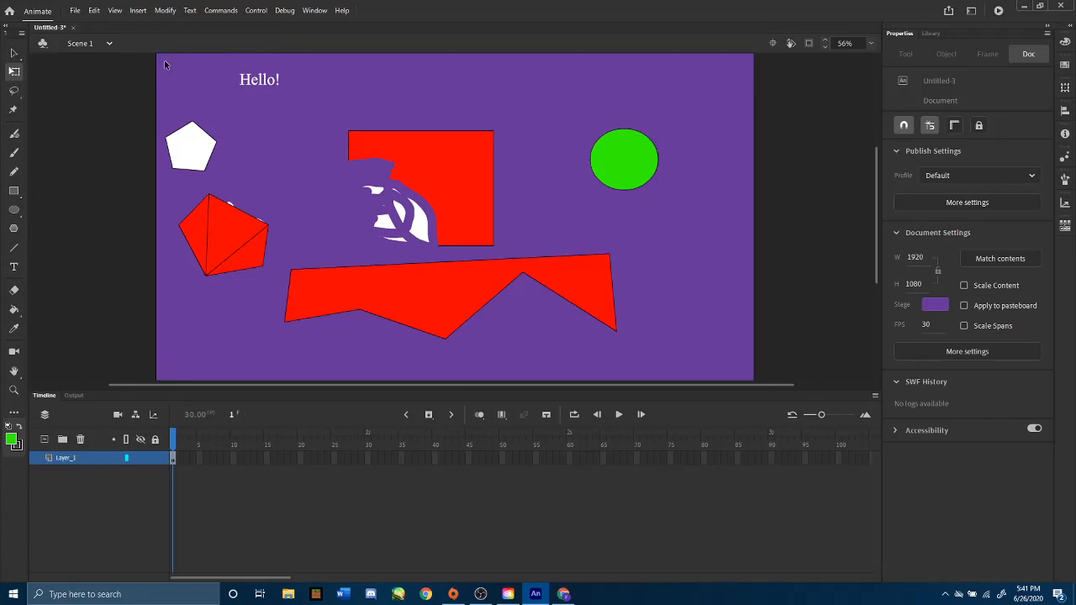
Step: Delete all artwork from the stage and set the stage colour to white (#FFFFFF)
{"action": "left_click_drag", "start_coordinate": [160, 58], "coordinate": [734, 373]}
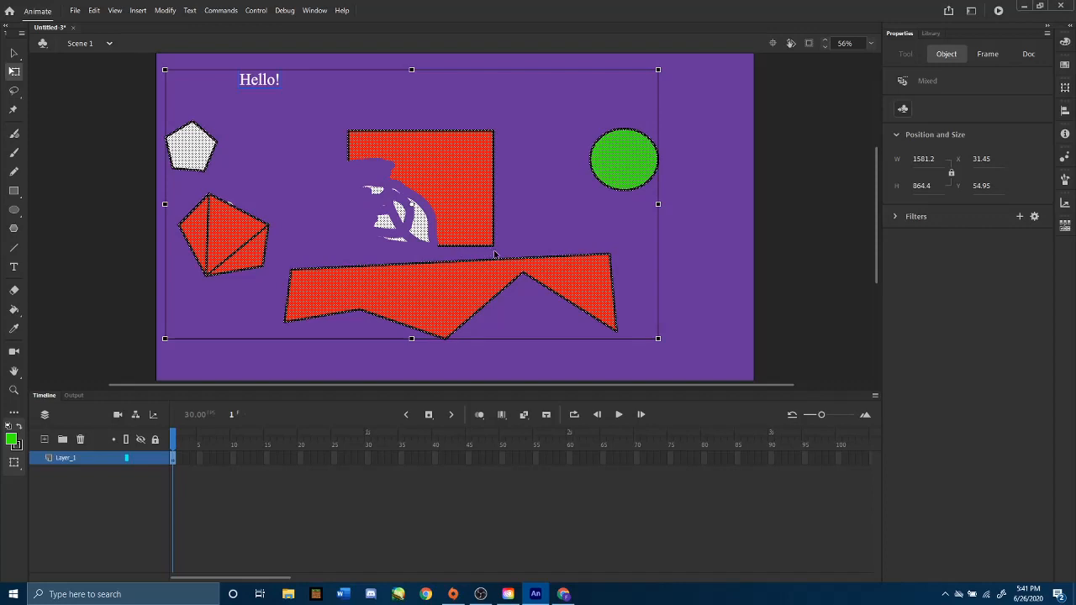
{"action": "key", "text": "Delete"}
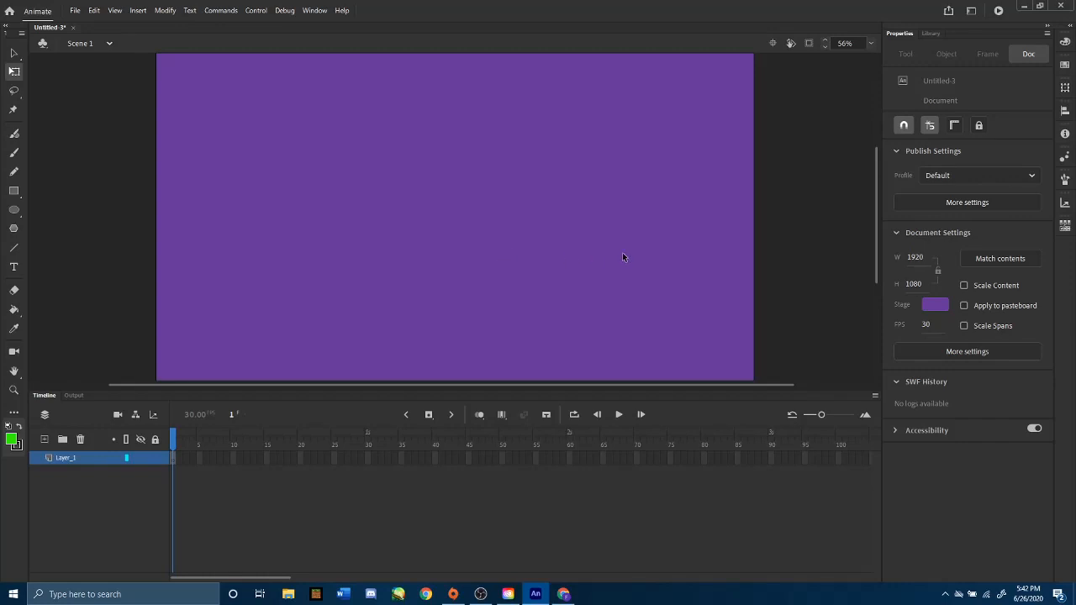
{"action": "left_click", "coordinate": [935, 306]}
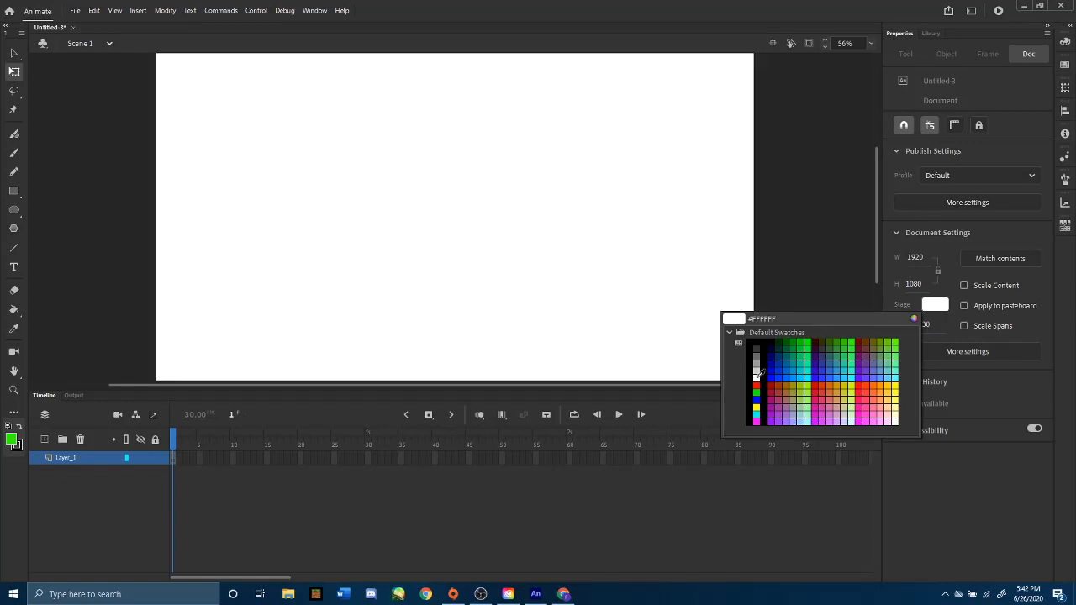
{"action": "left_click", "coordinate": [757, 376]}
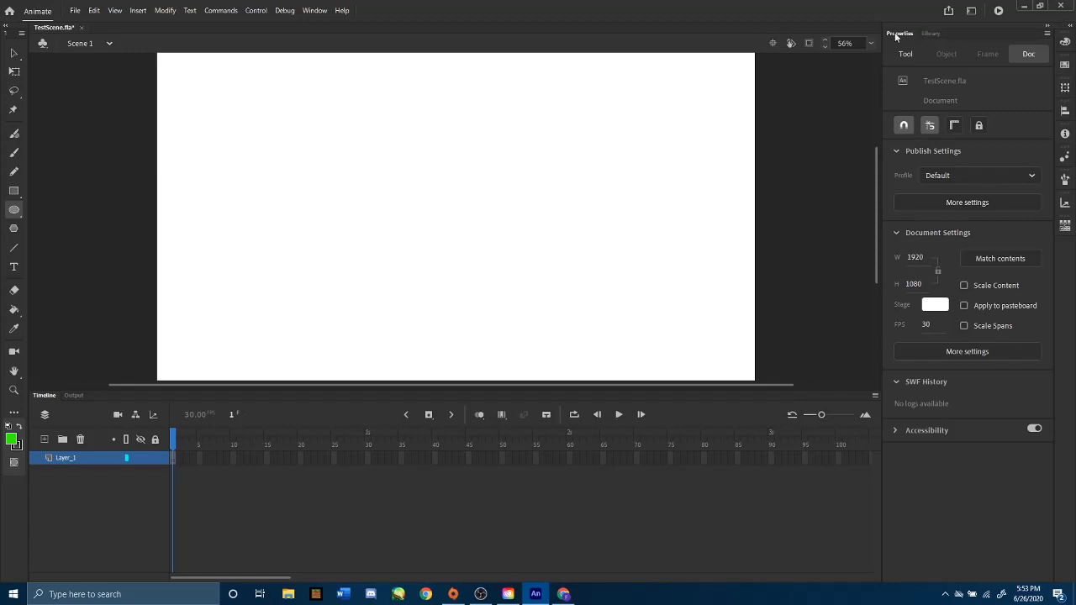
Step: Show the library of TestScene.fla and draw an upright green rectangle slightly left of the stage's centre
{"action": "left_click", "coordinate": [927, 33]}
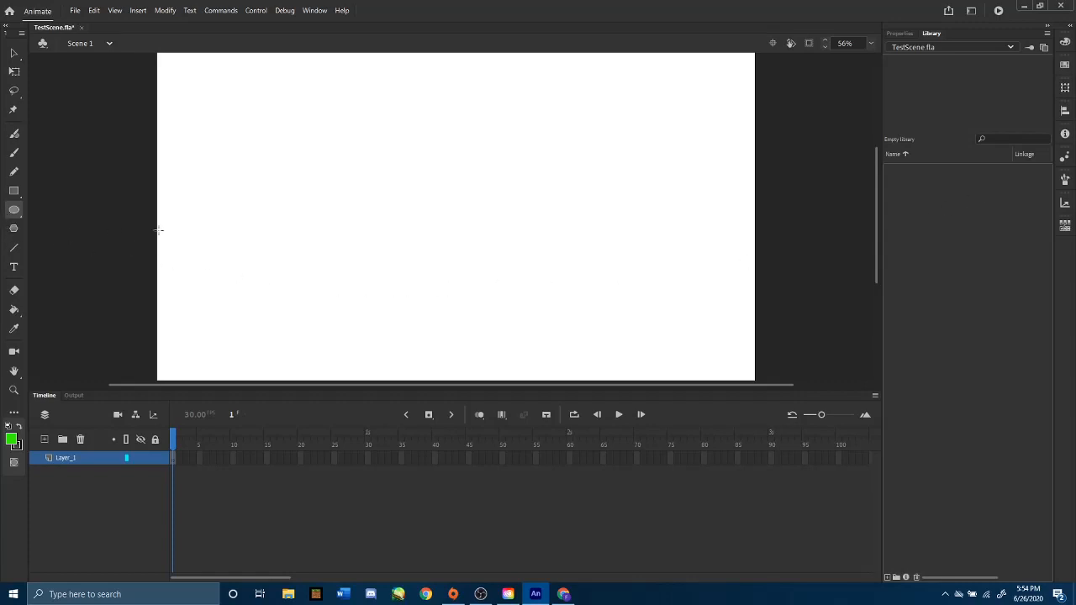
{"action": "left_click", "coordinate": [12, 192]}
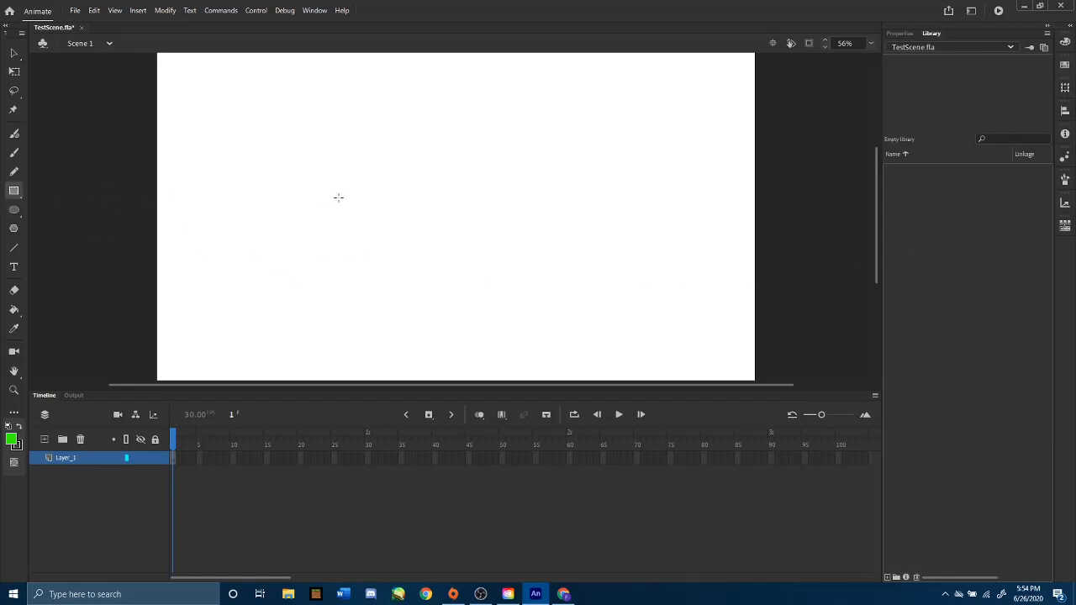
{"action": "left_click_drag", "start_coordinate": [359, 176], "coordinate": [426, 277]}
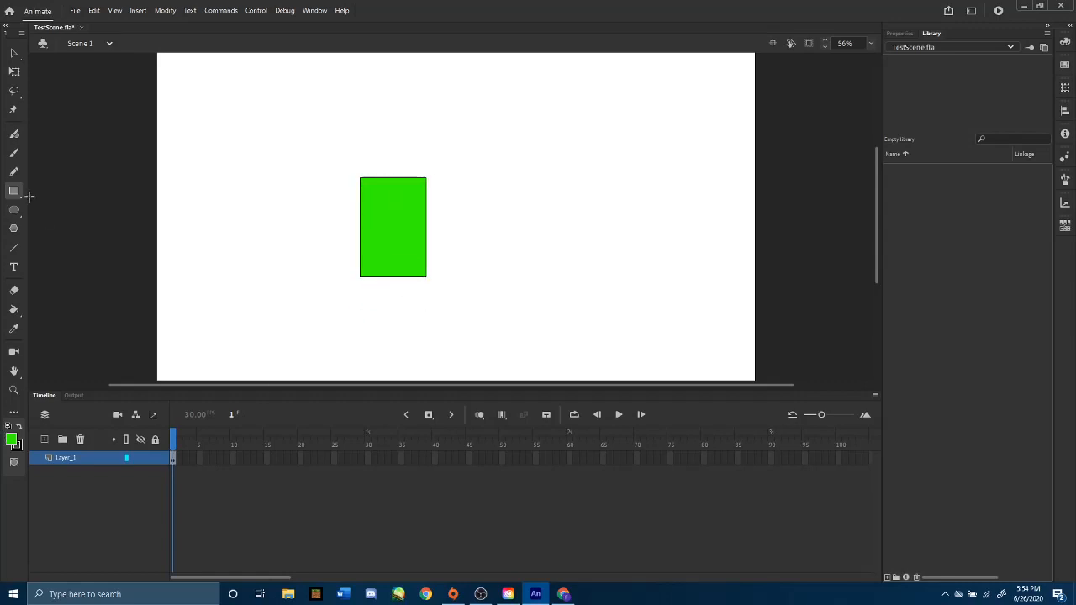
Step: Draw blue hips across the green torso's lower end and two upright blue rectangular legs beneath them
{"action": "left_click", "coordinate": [11, 440]}
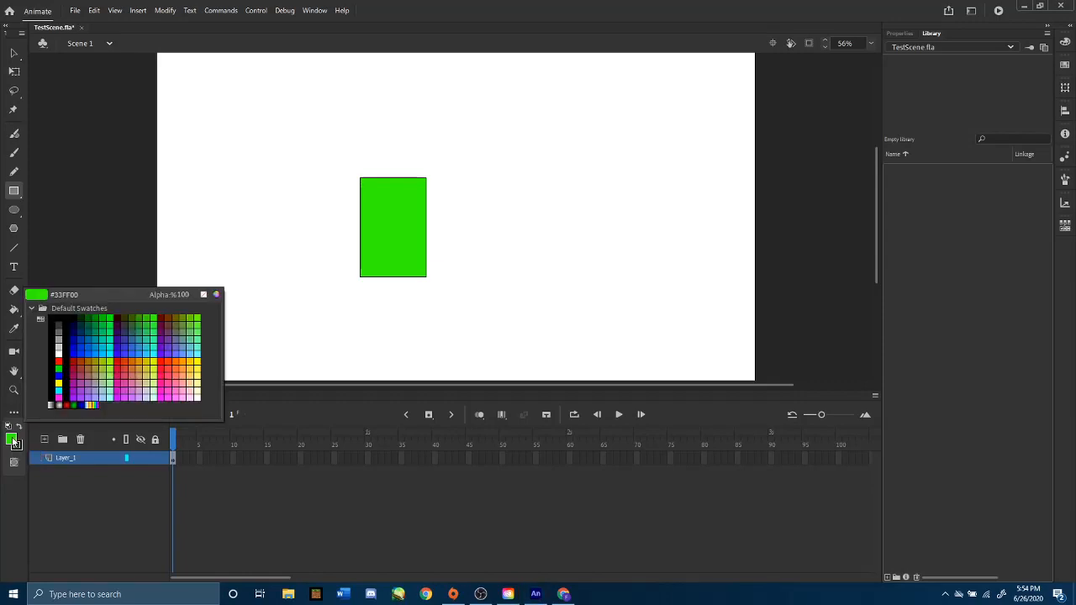
{"action": "left_click", "coordinate": [57, 377]}
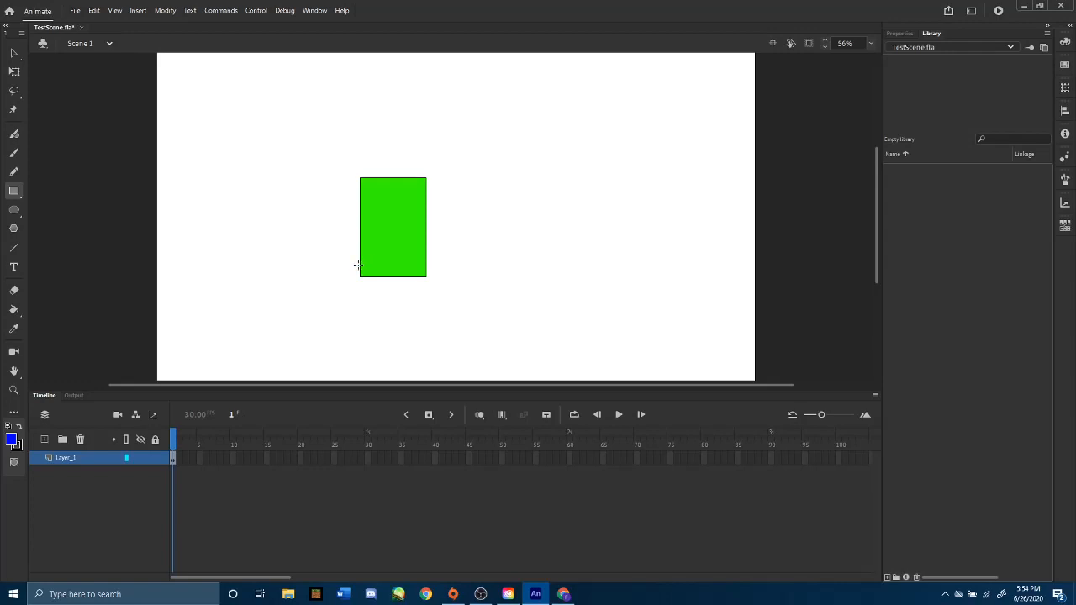
{"action": "left_click_drag", "start_coordinate": [358, 264], "coordinate": [426, 293]}
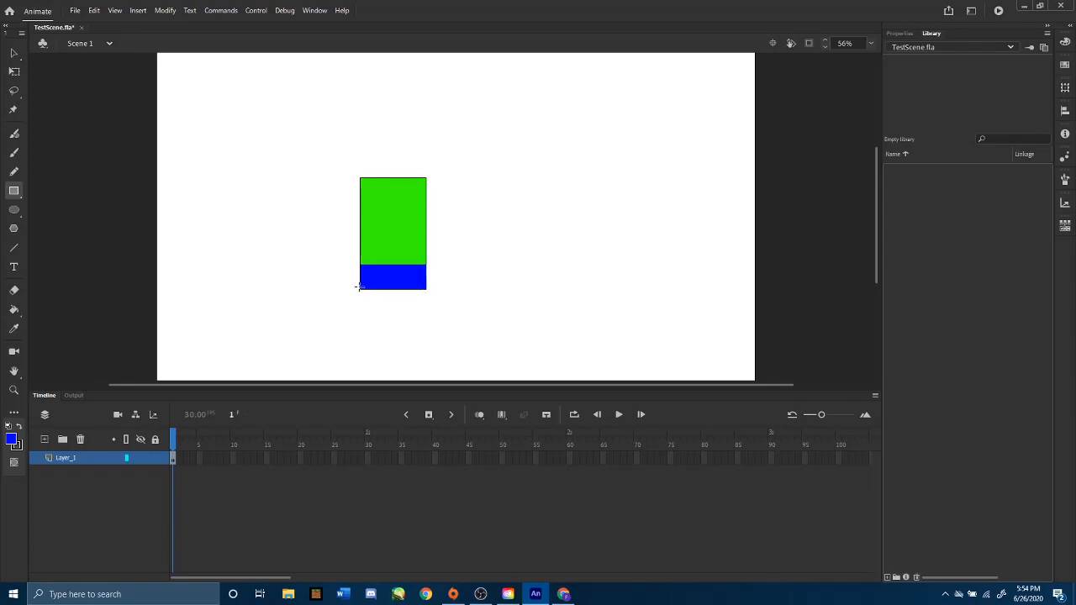
{"action": "left_click_drag", "start_coordinate": [358, 287], "coordinate": [382, 360]}
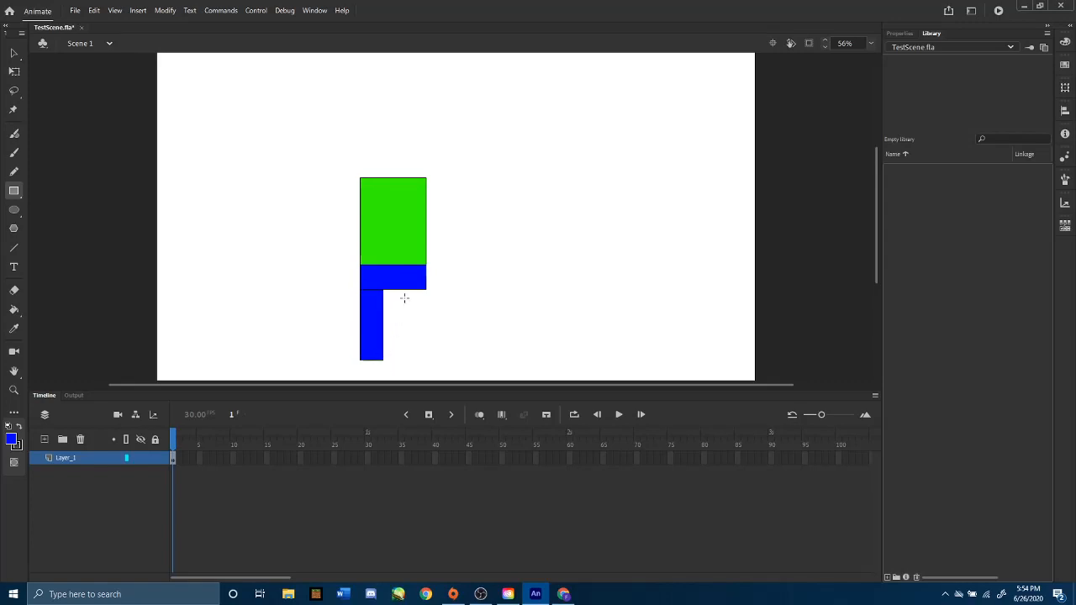
{"action": "left_click_drag", "start_coordinate": [406, 290], "coordinate": [426, 359]}
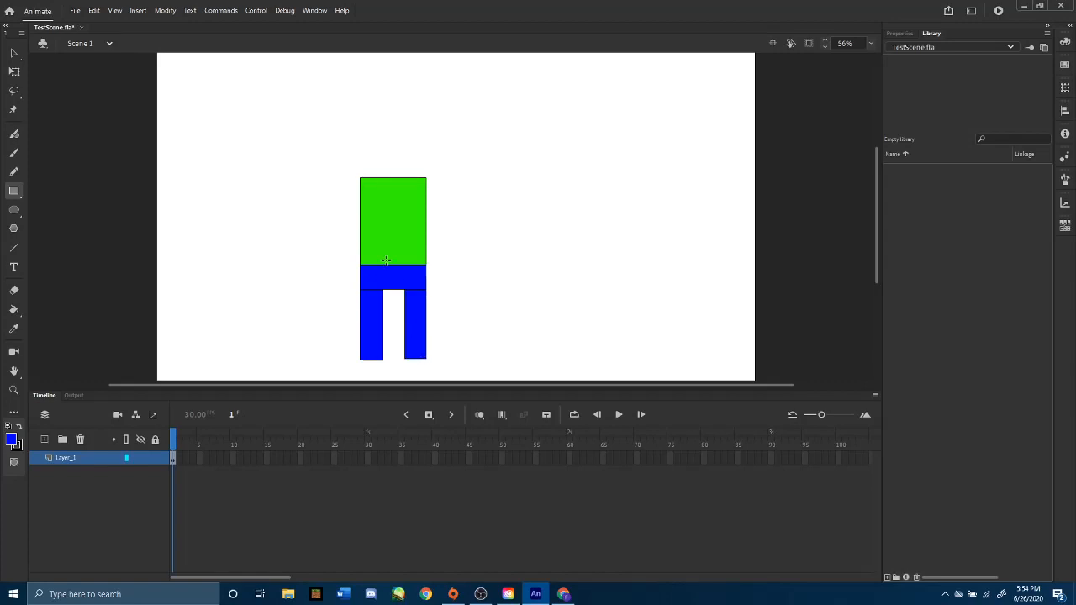
Step: Set the fill colour to pale yellow (#FFFFCC) and confirm it in the Color Picker
{"action": "left_click", "coordinate": [10, 439]}
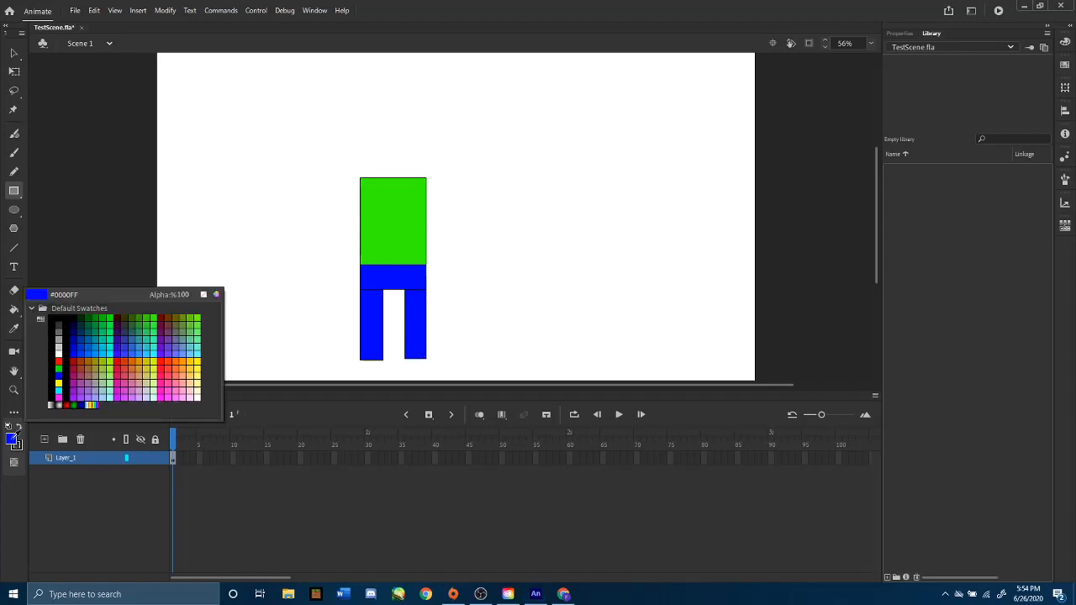
{"action": "left_click", "coordinate": [200, 389]}
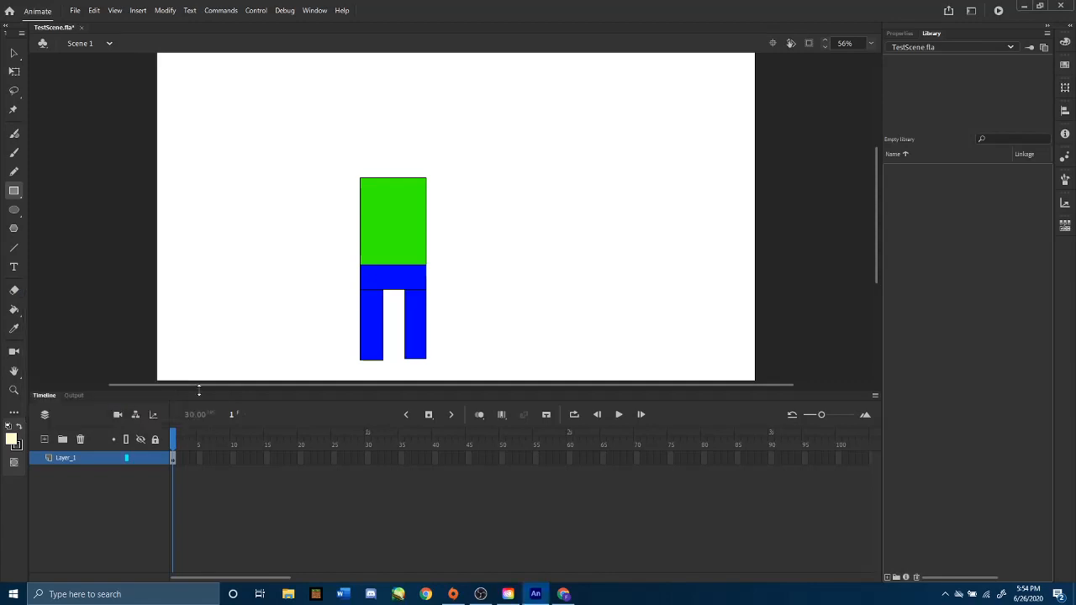
{"action": "left_click", "coordinate": [12, 441]}
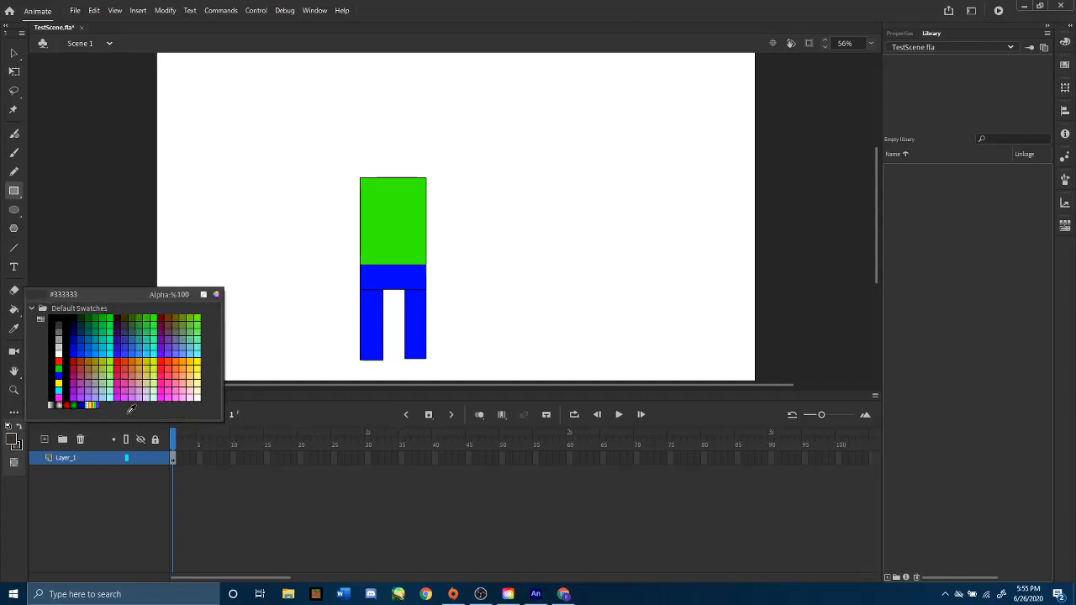
{"action": "left_click", "coordinate": [216, 294]}
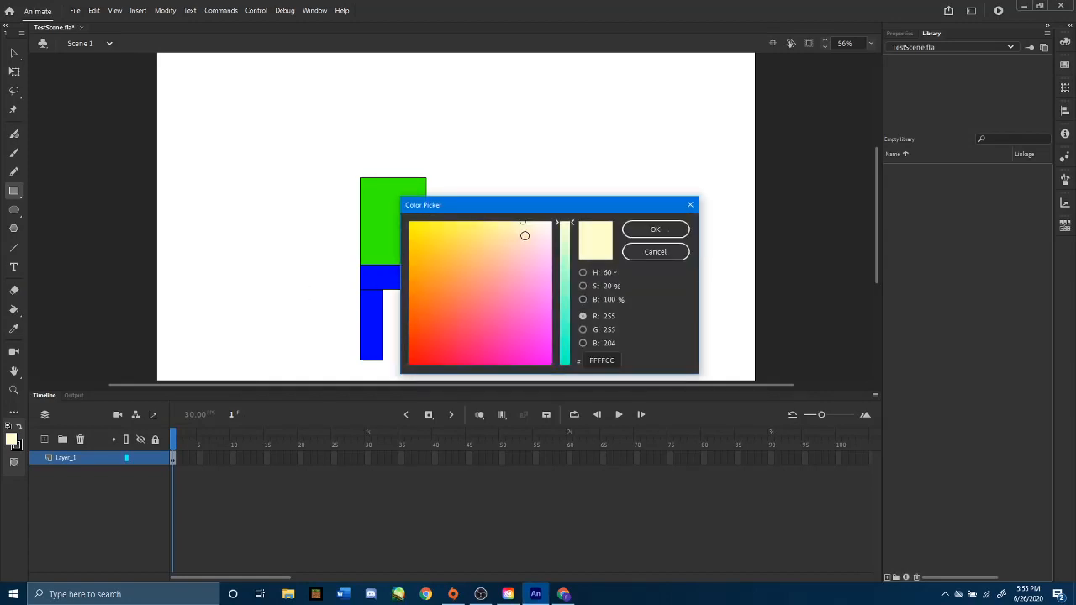
{"action": "left_click", "coordinate": [667, 227]}
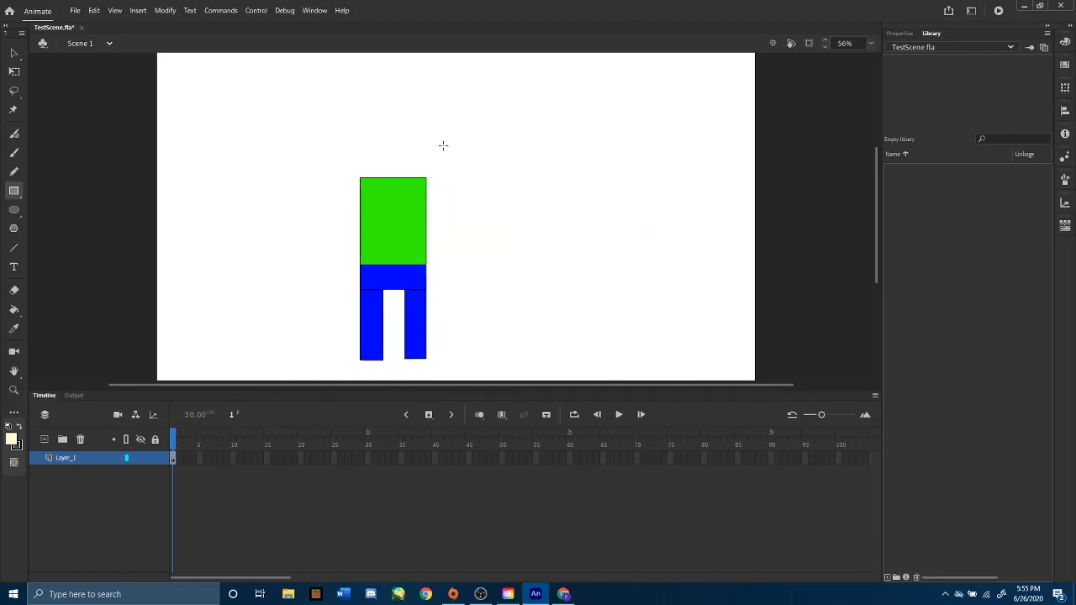
Step: Mix a reddish-brown skin tone (#AB553E) in the Color Picker using the hue mode and apply it as the fill colour
{"action": "left_click", "coordinate": [14, 210]}
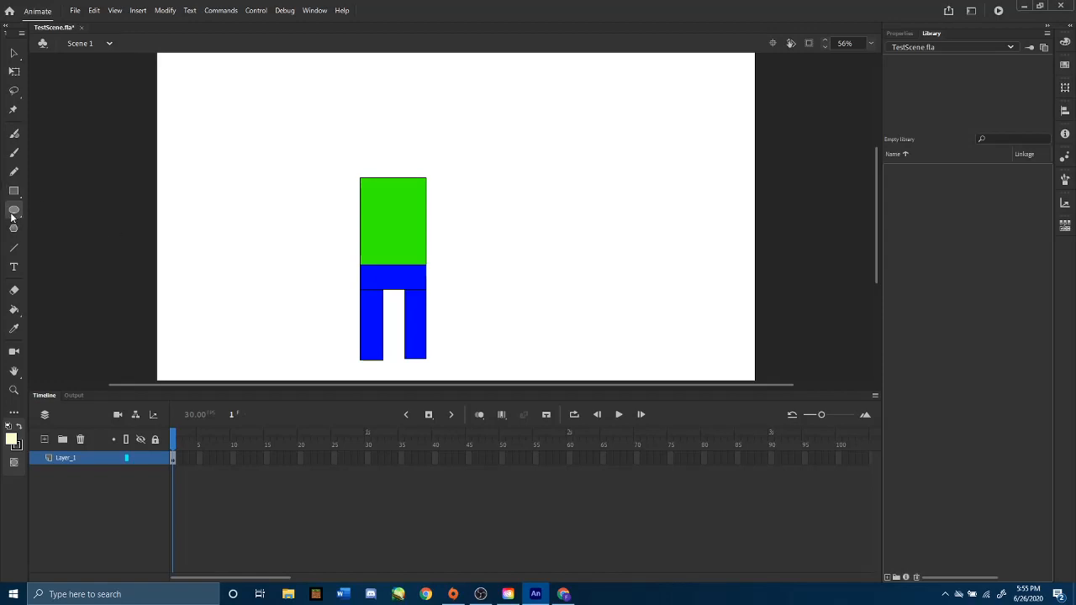
{"action": "left_click", "coordinate": [12, 441]}
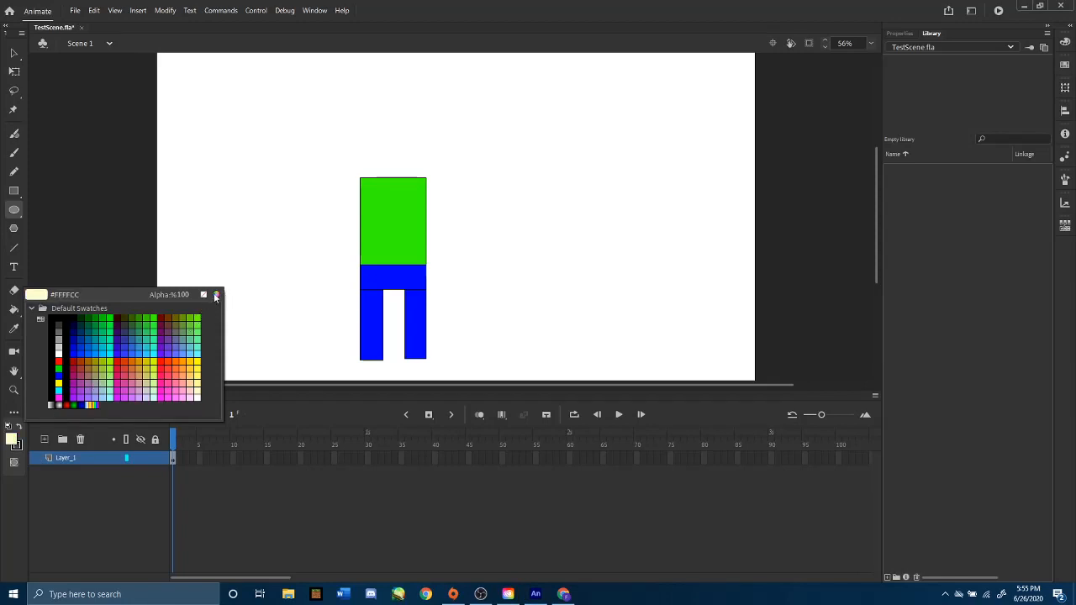
{"action": "left_click", "coordinate": [216, 295]}
{"action": "left_click", "coordinate": [454, 275]}
{"action": "left_click_drag", "start_coordinate": [454, 275], "coordinate": [395, 275]}
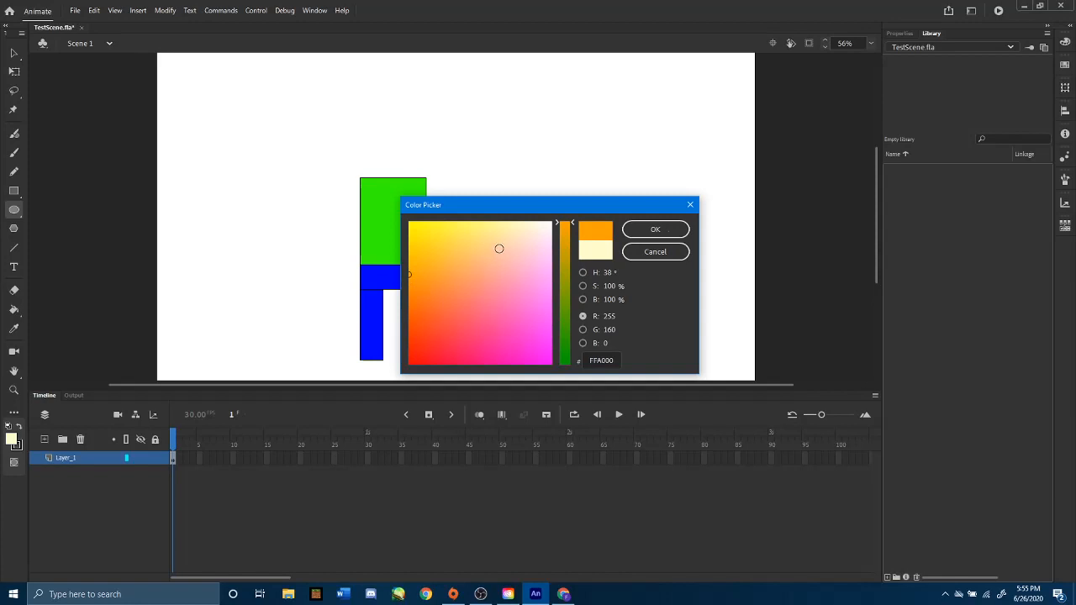
{"action": "left_click_drag", "start_coordinate": [499, 247], "coordinate": [465, 267]}
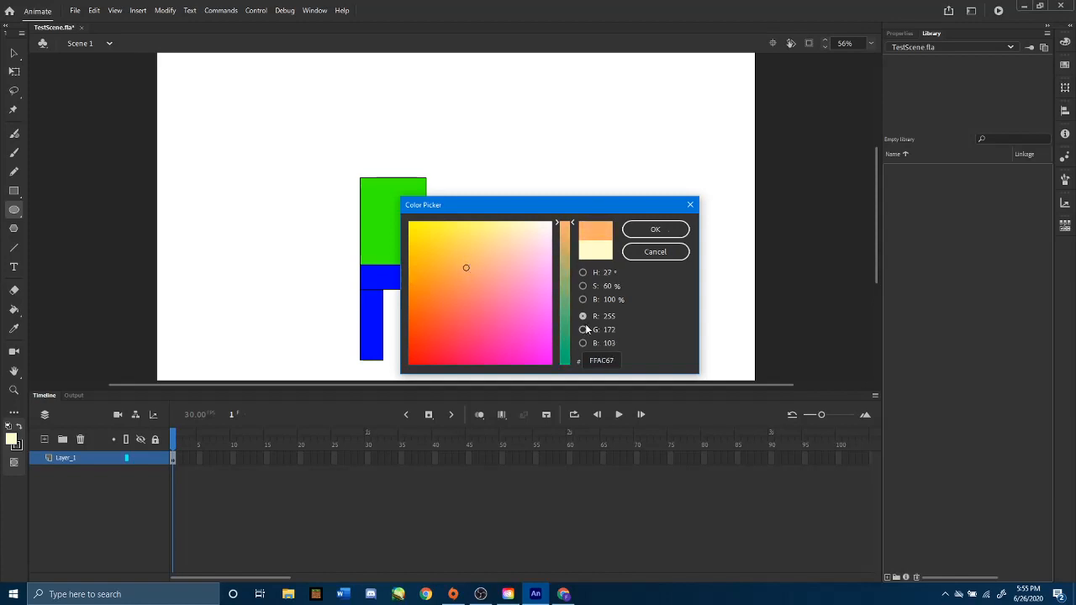
{"action": "left_click", "coordinate": [583, 273]}
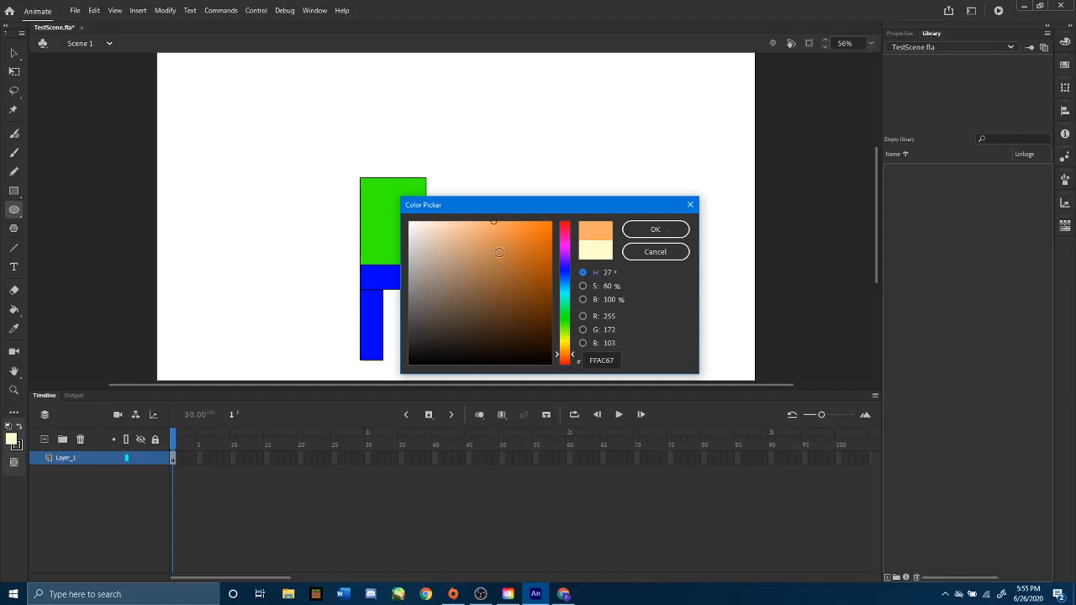
{"action": "mouse_move", "coordinate": [500, 253]}
{"action": "left_mouse_down"}
{"action": "mouse_move", "coordinate": [507, 266]}
{"action": "mouse_move", "coordinate": [511, 250]}
{"action": "mouse_move", "coordinate": [529, 256]}
{"action": "mouse_move", "coordinate": [503, 267]}
{"action": "mouse_move", "coordinate": [504, 277]}
{"action": "mouse_move", "coordinate": [479, 269]}
{"action": "mouse_move", "coordinate": [502, 271]}
{"action": "left_mouse_up"}
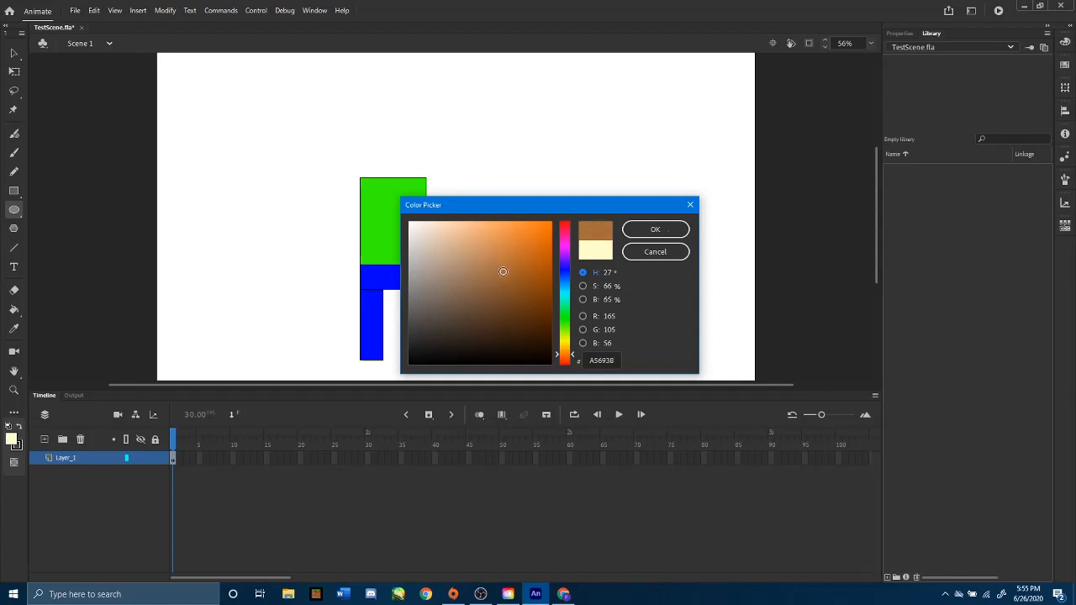
{"action": "left_click_drag", "start_coordinate": [568, 356], "coordinate": [568, 362]}
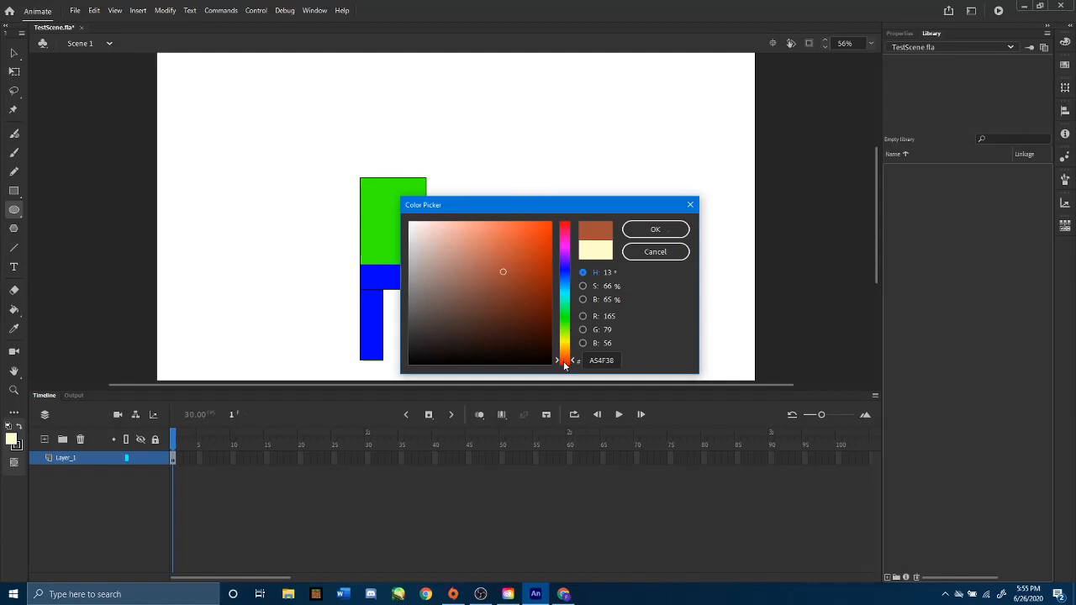
{"action": "left_click", "coordinate": [499, 269]}
{"action": "left_click", "coordinate": [668, 229]}
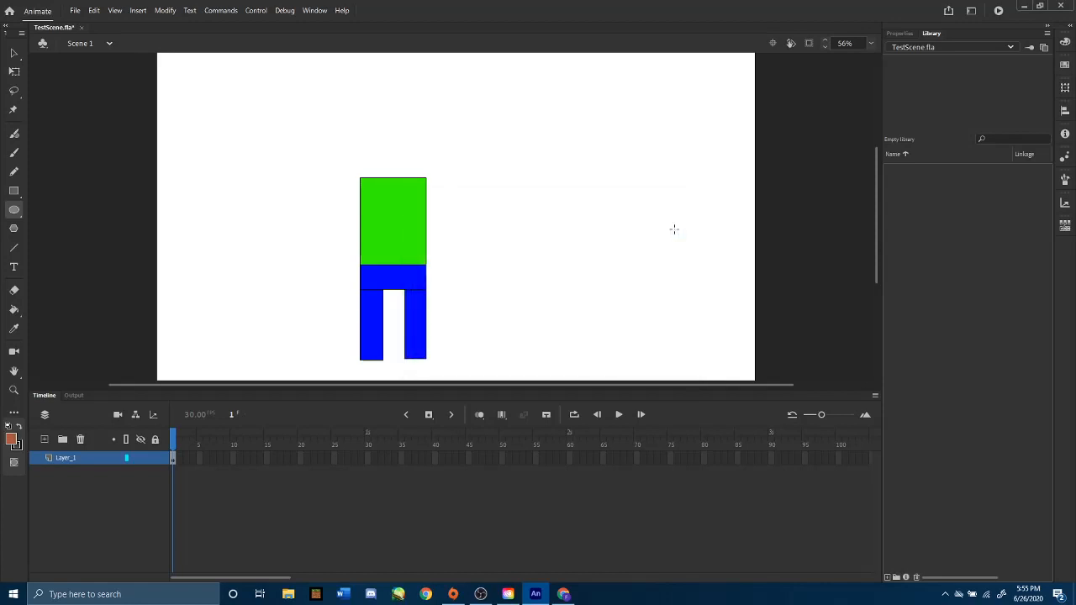
Step: Draw a small reddish-brown rectangular neck centred above the green torso and a large round head overlapping the neck's upper part
{"action": "left_click", "coordinate": [10, 193]}
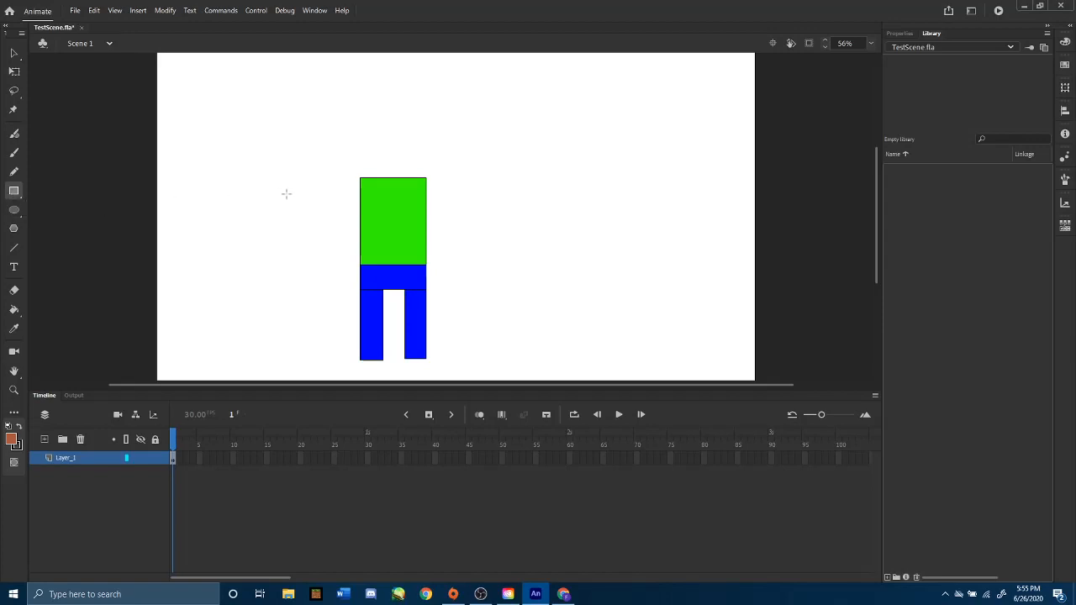
{"action": "left_click_drag", "start_coordinate": [381, 144], "coordinate": [405, 178]}
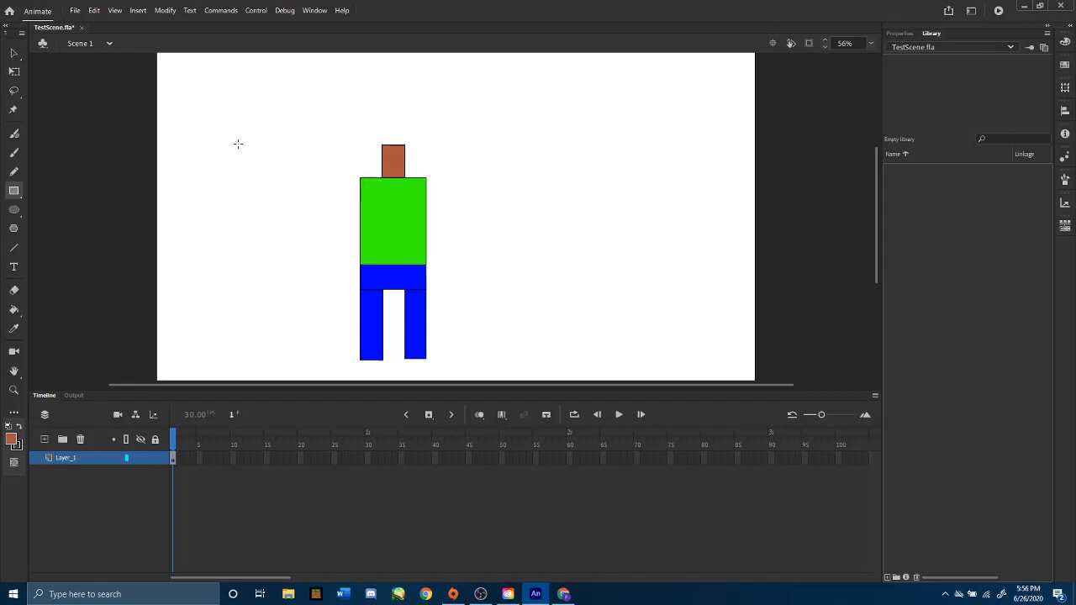
{"action": "left_click", "coordinate": [14, 212]}
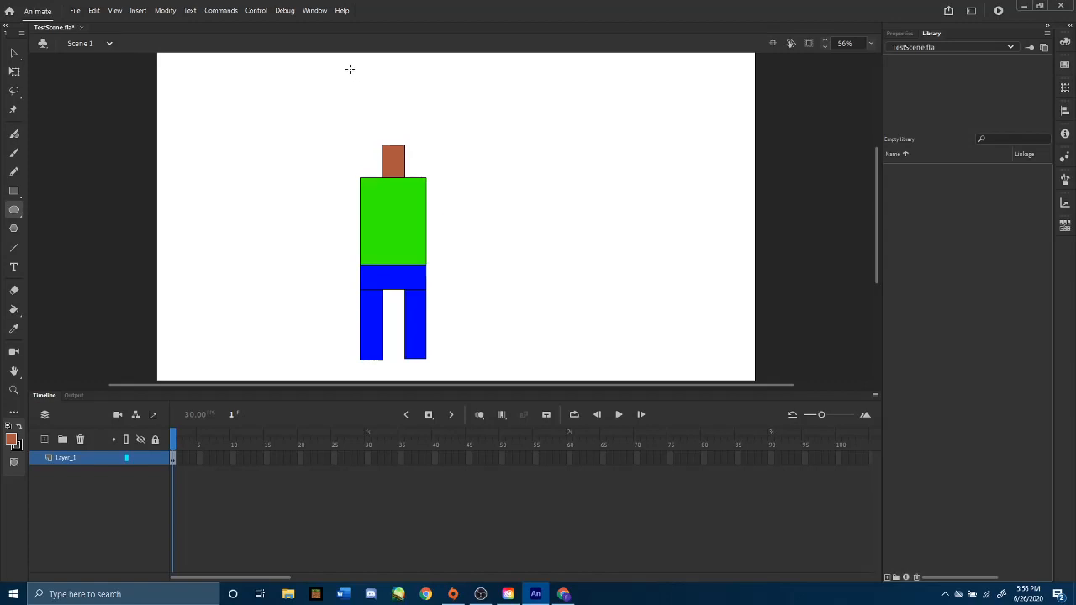
{"action": "left_click_drag", "start_coordinate": [347, 76], "coordinate": [437, 165]}
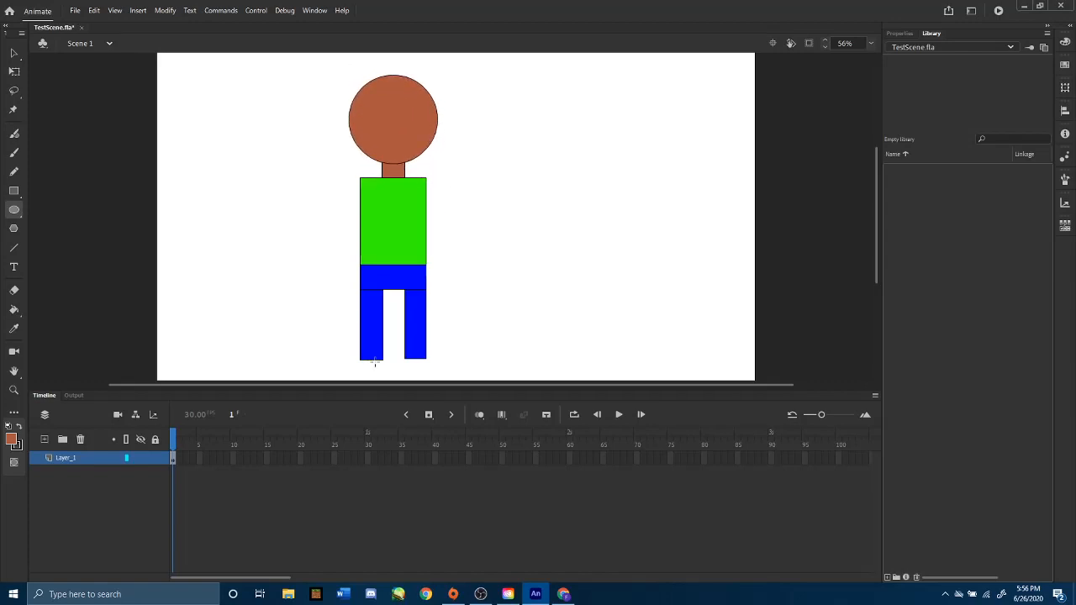
Step: Draw horizontal rectangular arms outward from both upper corners of the torso and an outward-pointing rectangular foot under each leg in the skin tone
{"action": "left_click", "coordinate": [14, 193]}
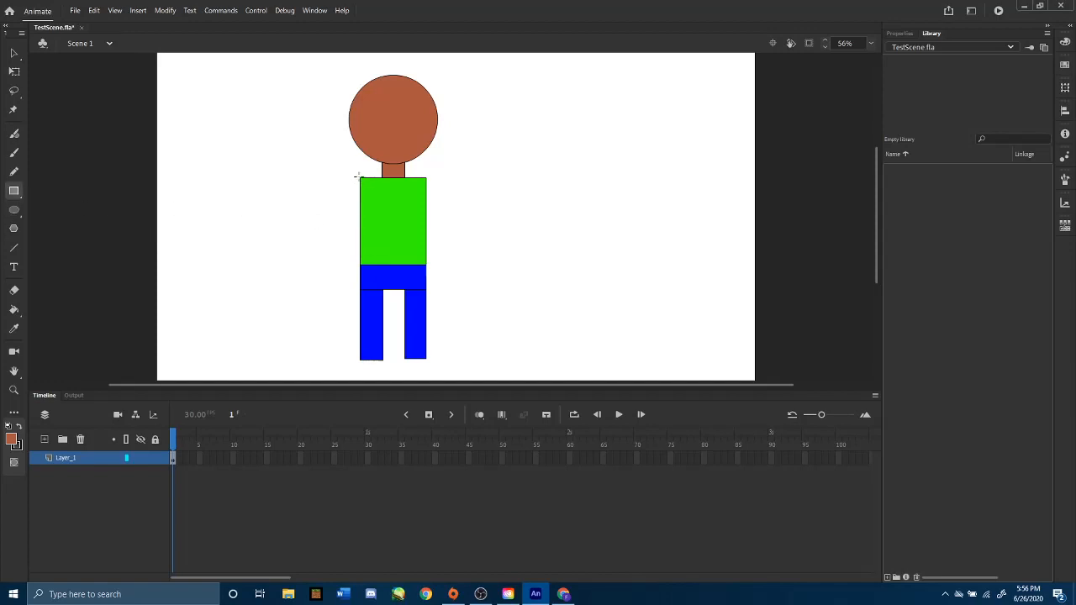
{"action": "left_click_drag", "start_coordinate": [355, 178], "coordinate": [283, 205]}
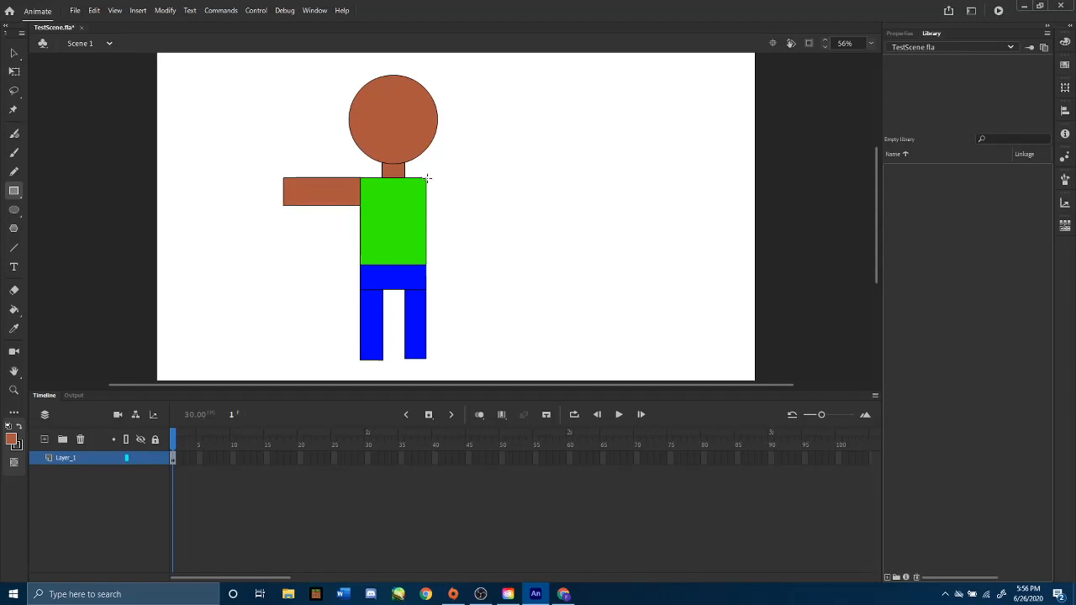
{"action": "mouse_move", "coordinate": [424, 178]}
{"action": "left_mouse_down"}
{"action": "mouse_move", "coordinate": [522, 205]}
{"action": "mouse_move", "coordinate": [505, 207]}
{"action": "left_mouse_up"}
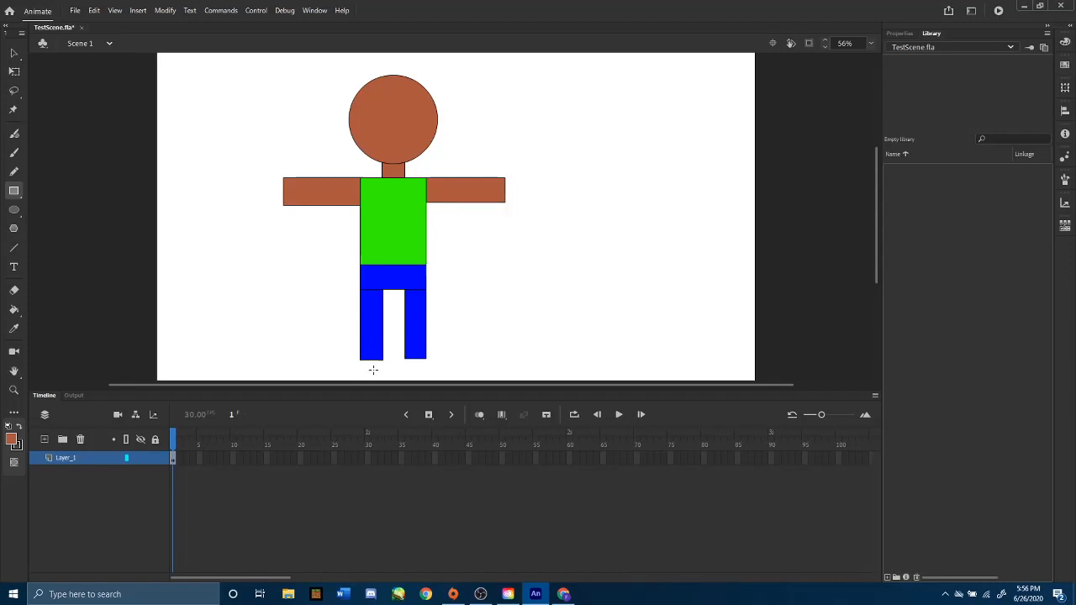
{"action": "left_click_drag", "start_coordinate": [383, 359], "coordinate": [346, 376]}
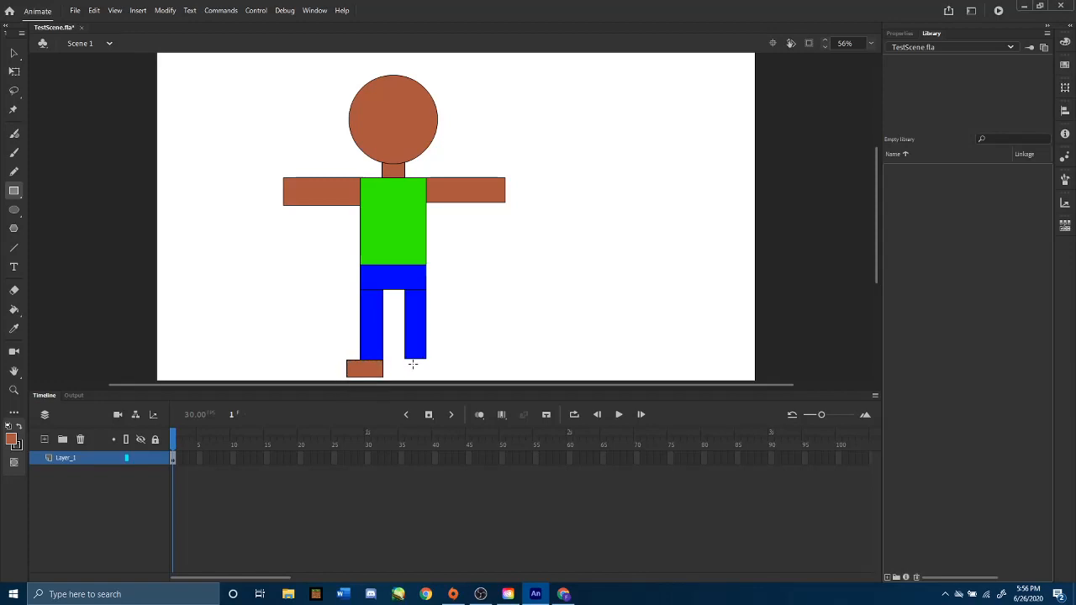
{"action": "left_click_drag", "start_coordinate": [403, 358], "coordinate": [447, 382]}
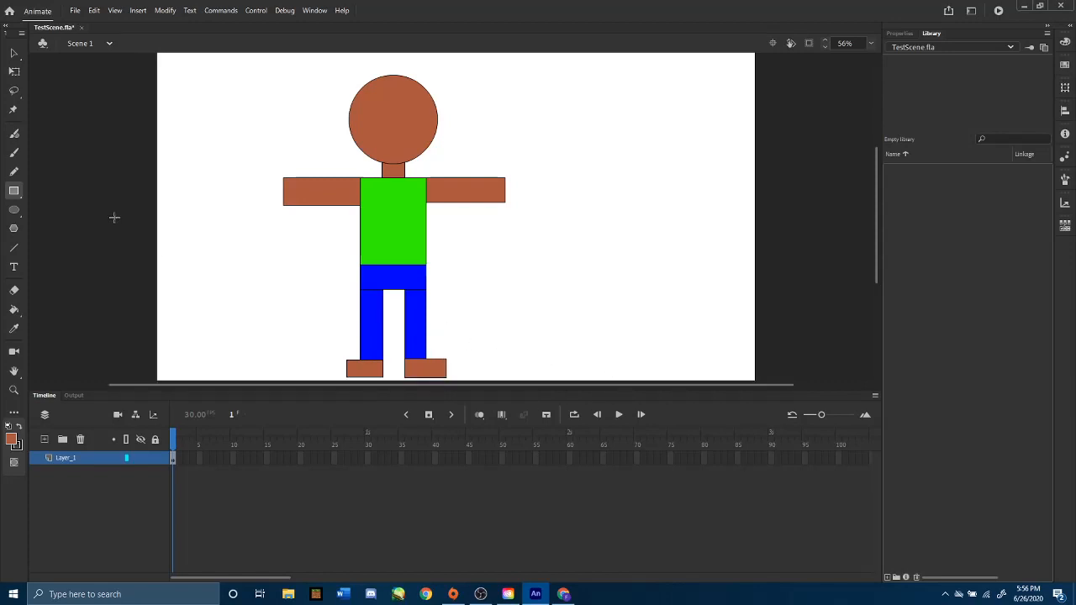
Step: Draw two small black (#000000) round eyes on the head with the Oval tool
{"action": "left_click", "coordinate": [10, 213]}
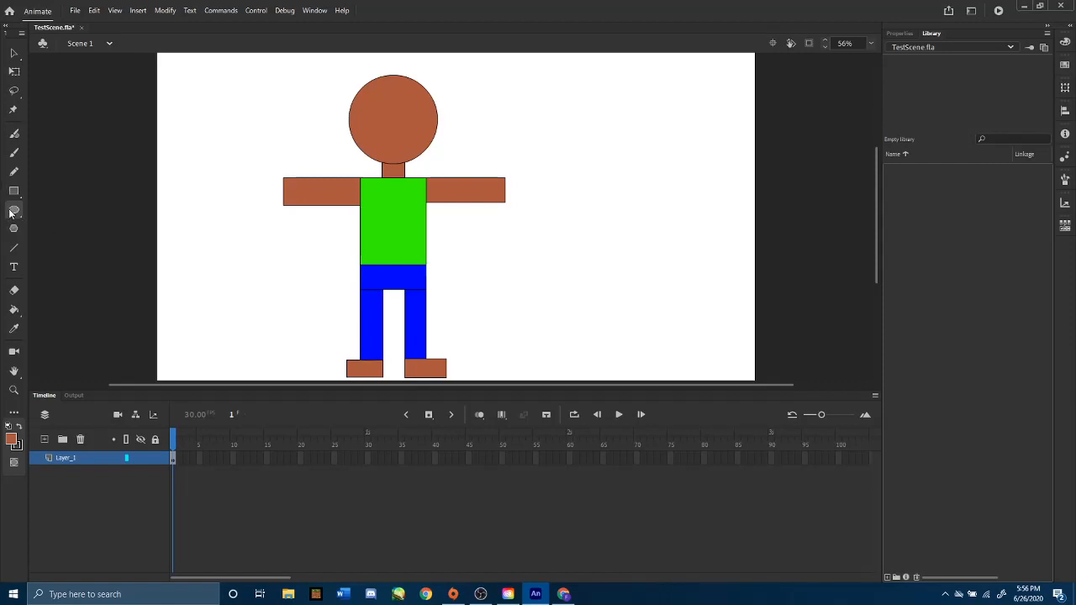
{"action": "left_click", "coordinate": [11, 440]}
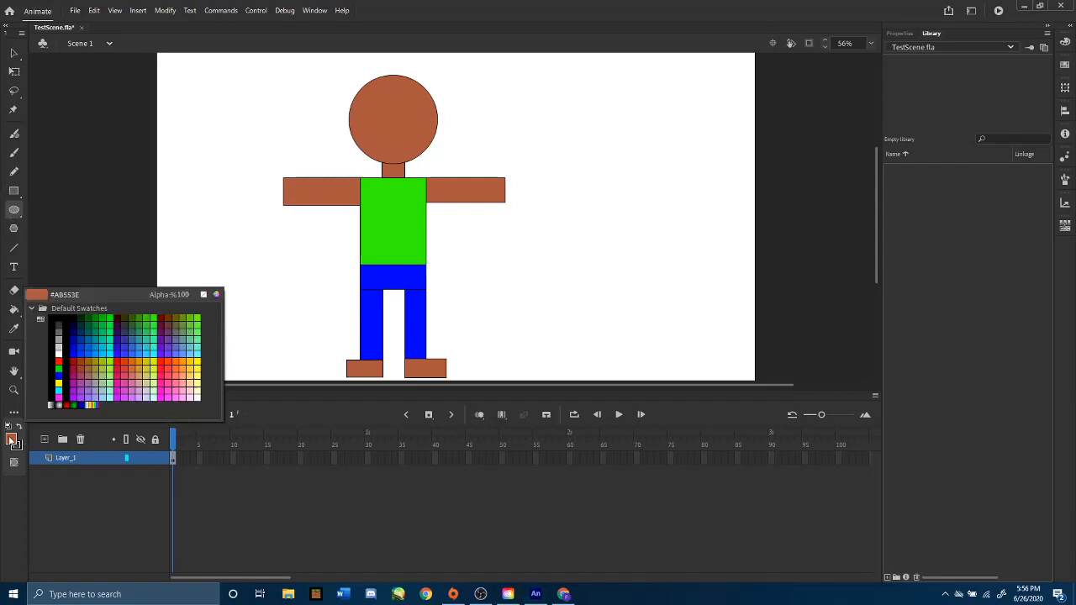
{"action": "left_click", "coordinate": [52, 326]}
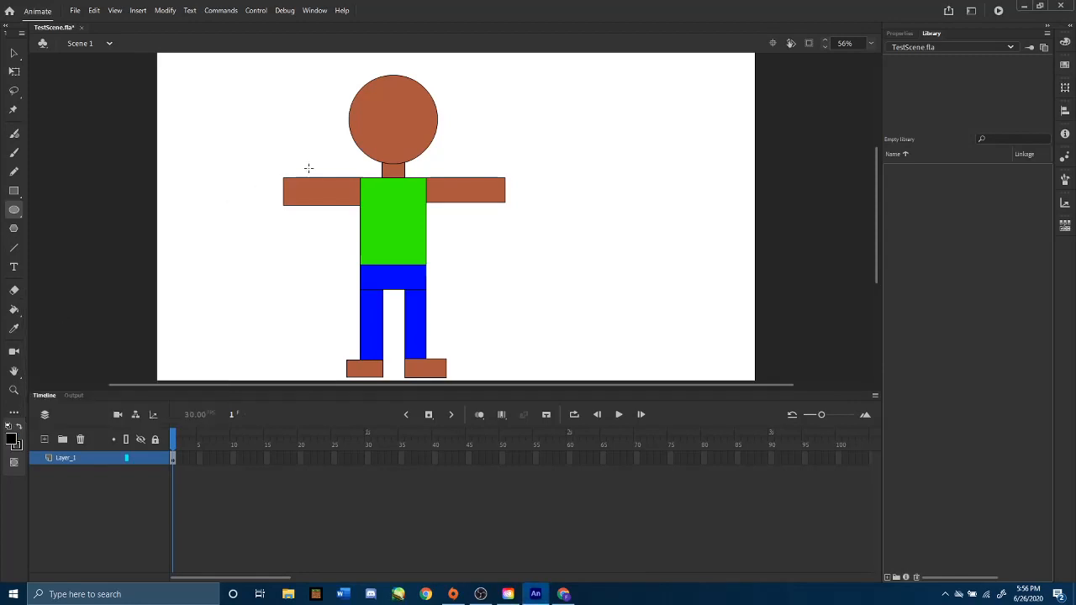
{"action": "mouse_move", "coordinate": [363, 109]}
{"action": "left_mouse_down"}
{"action": "mouse_move", "coordinate": [377, 123]}
{"action": "mouse_move", "coordinate": [422, 122]}
{"action": "left_mouse_up"}
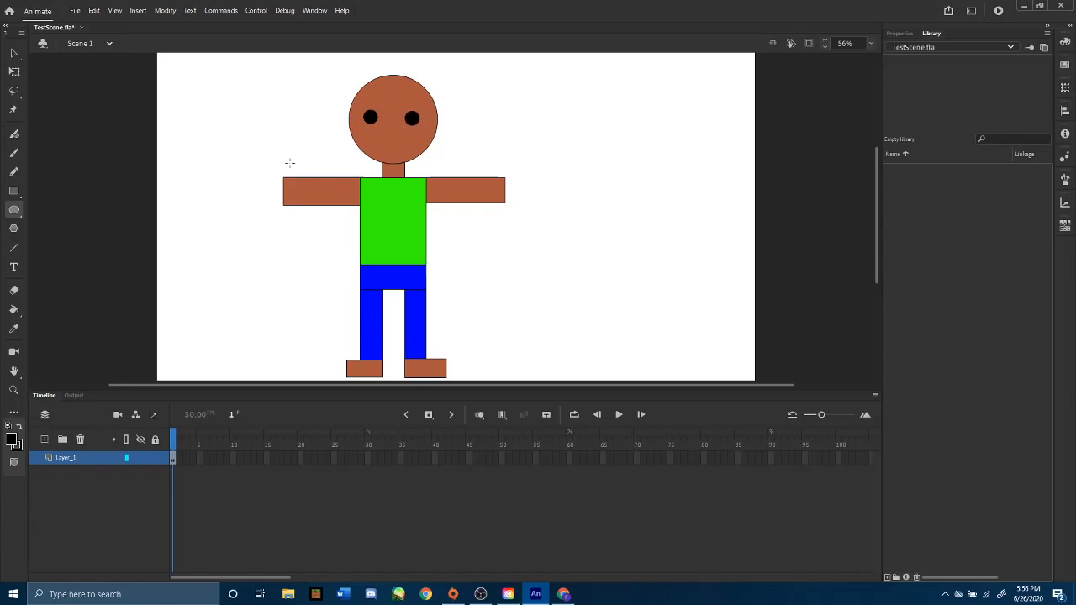
Step: Add a tiny white oval highlight to the upper right of each black eye
{"action": "left_click", "coordinate": [13, 443]}
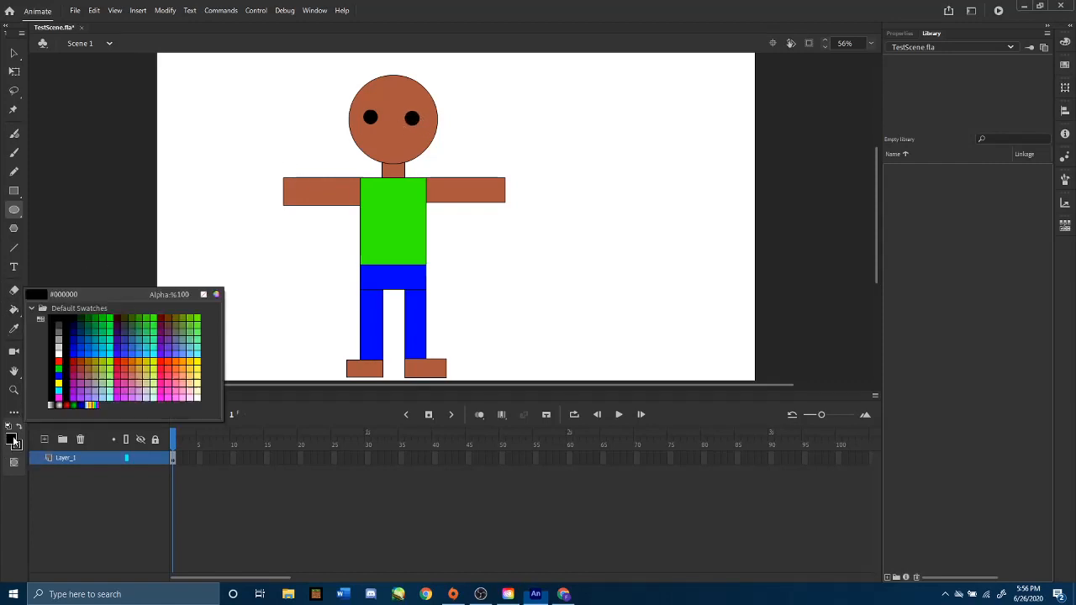
{"action": "left_click", "coordinate": [58, 351]}
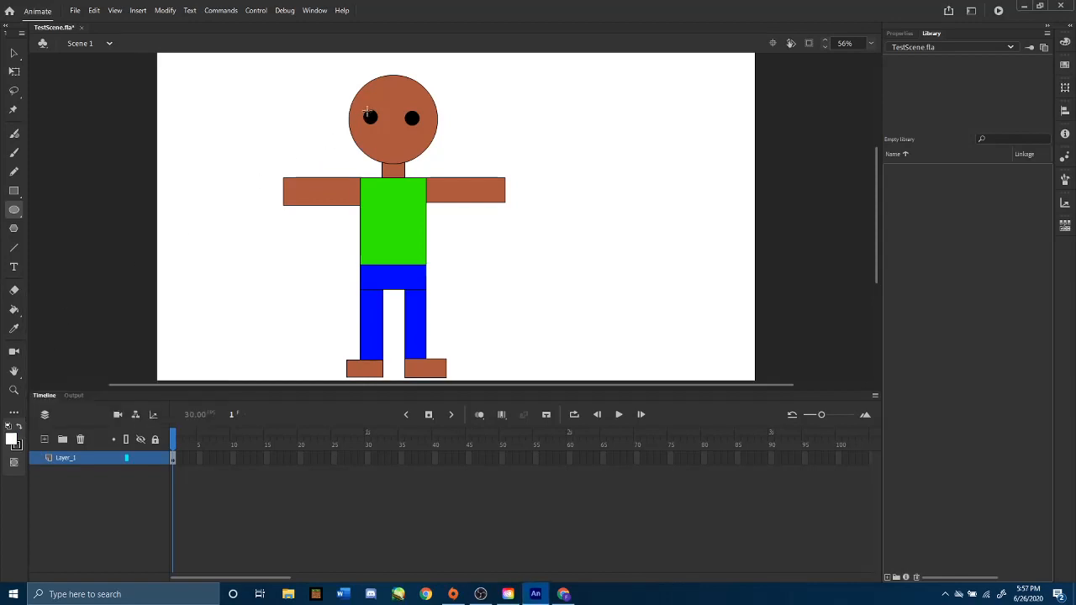
{"action": "left_click_drag", "start_coordinate": [370, 111], "coordinate": [416, 116]}
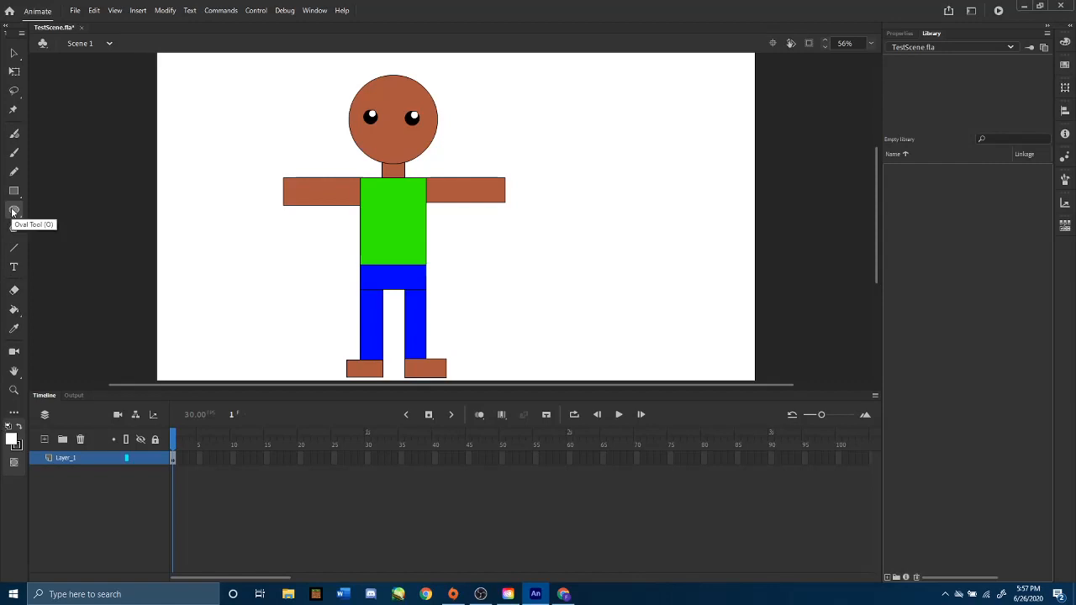
Step: Draw a red circle with the Oval tool on the empty stage area to the right of the character
{"action": "left_click", "coordinate": [11, 439]}
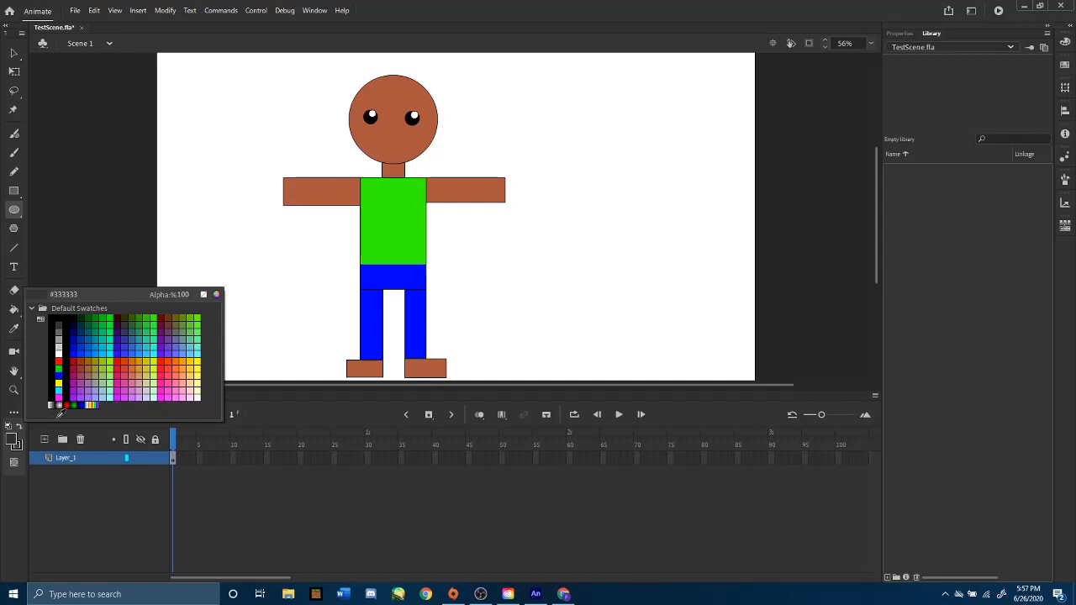
{"action": "left_click", "coordinate": [129, 363]}
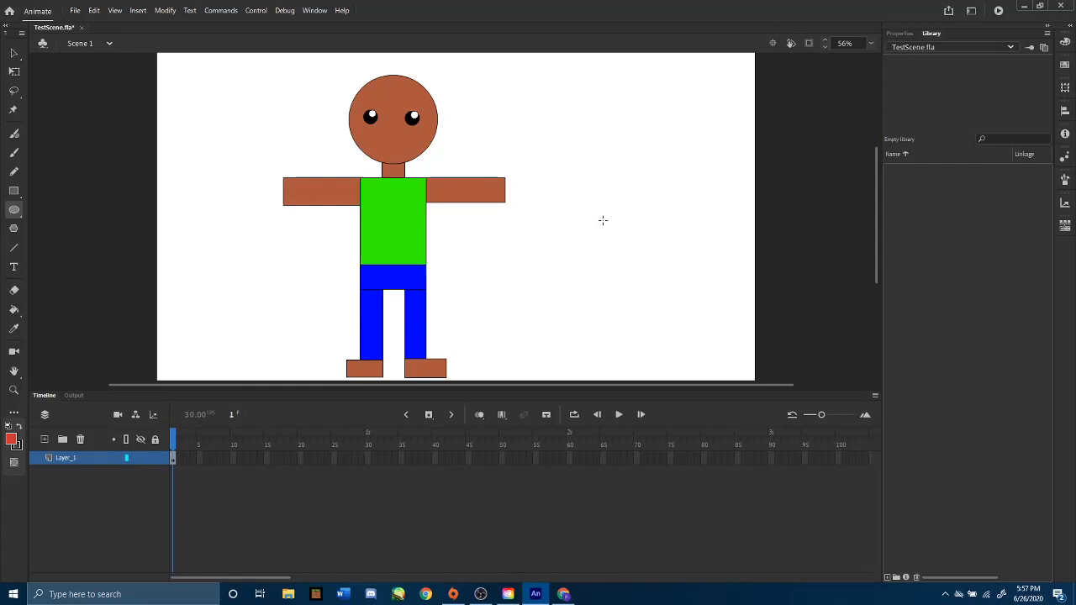
{"action": "mouse_move", "coordinate": [575, 155]}
{"action": "left_mouse_down"}
{"action": "mouse_move", "coordinate": [622, 190]}
{"action": "mouse_move", "coordinate": [629, 210]}
{"action": "left_mouse_up"}
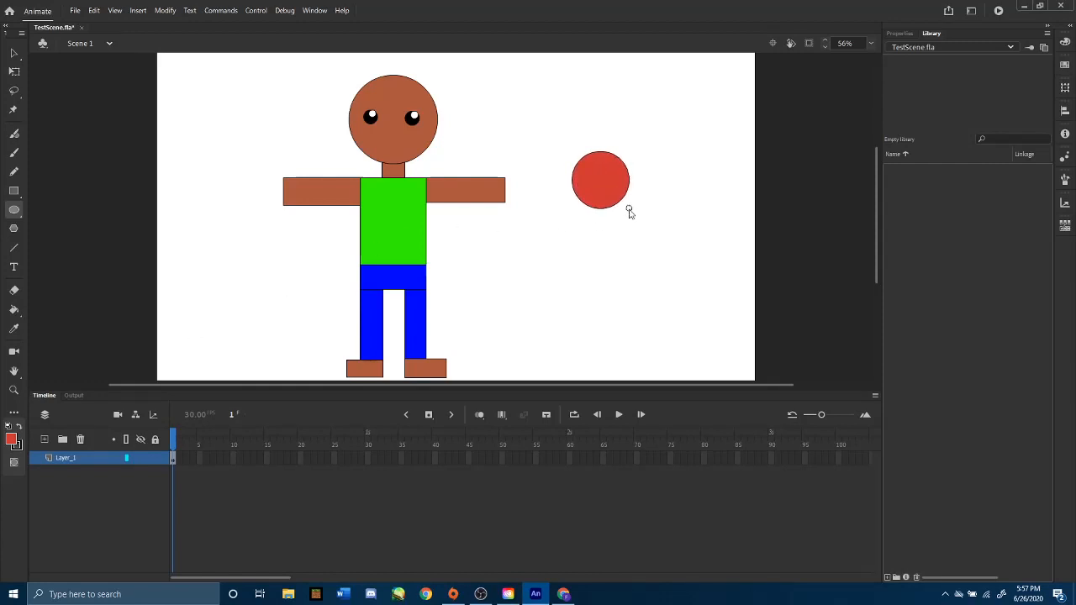
Step: Delete the upper half of the red circle and close the remaining half's flat edge with a straight line
{"action": "left_click", "coordinate": [12, 54]}
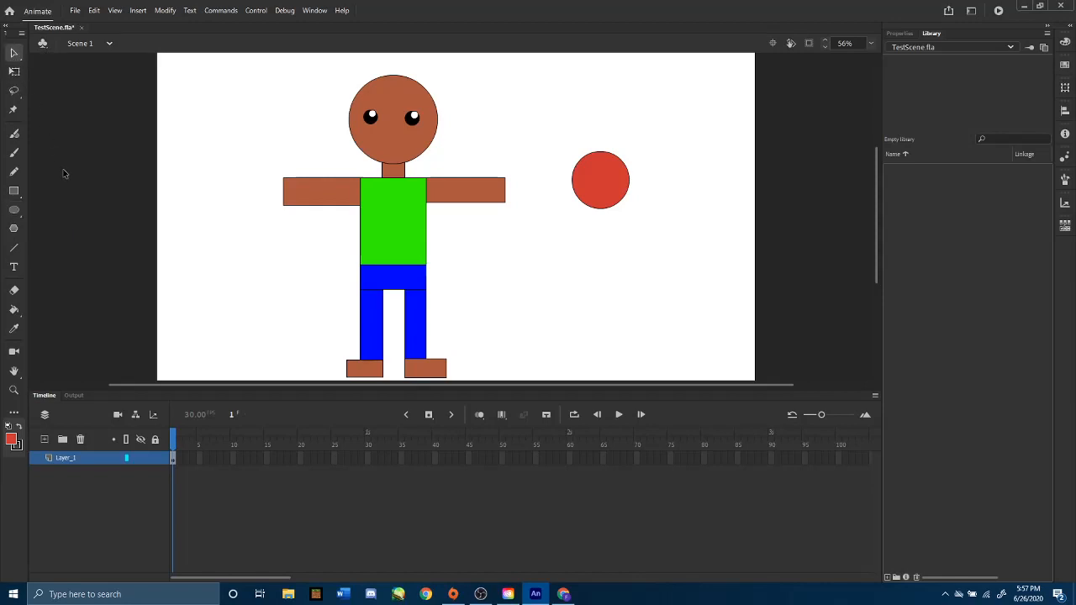
{"action": "left_click", "coordinate": [15, 73]}
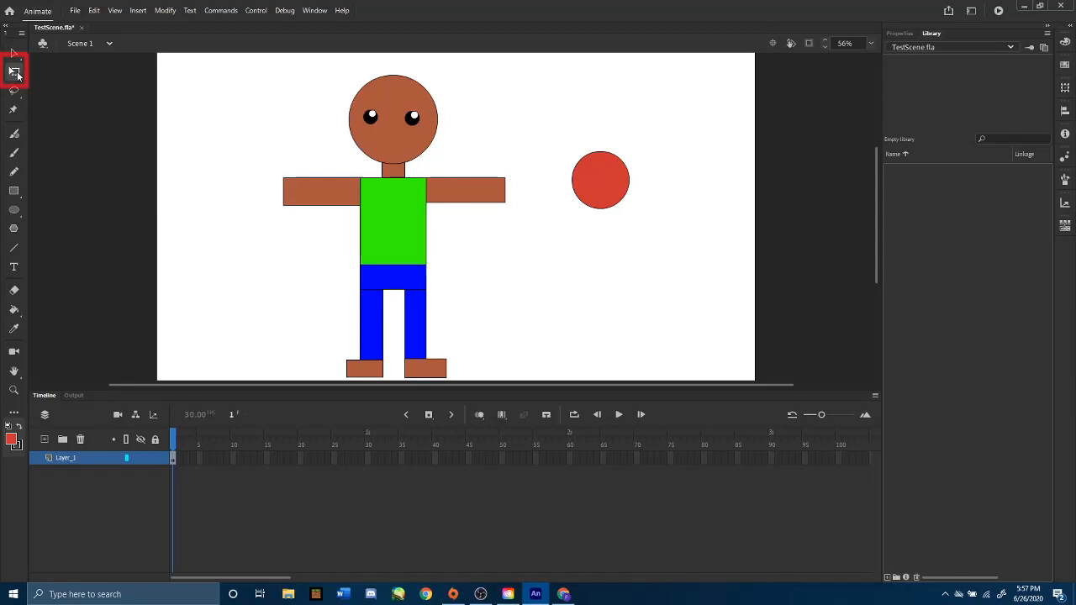
{"action": "left_click_drag", "start_coordinate": [532, 123], "coordinate": [657, 181]}
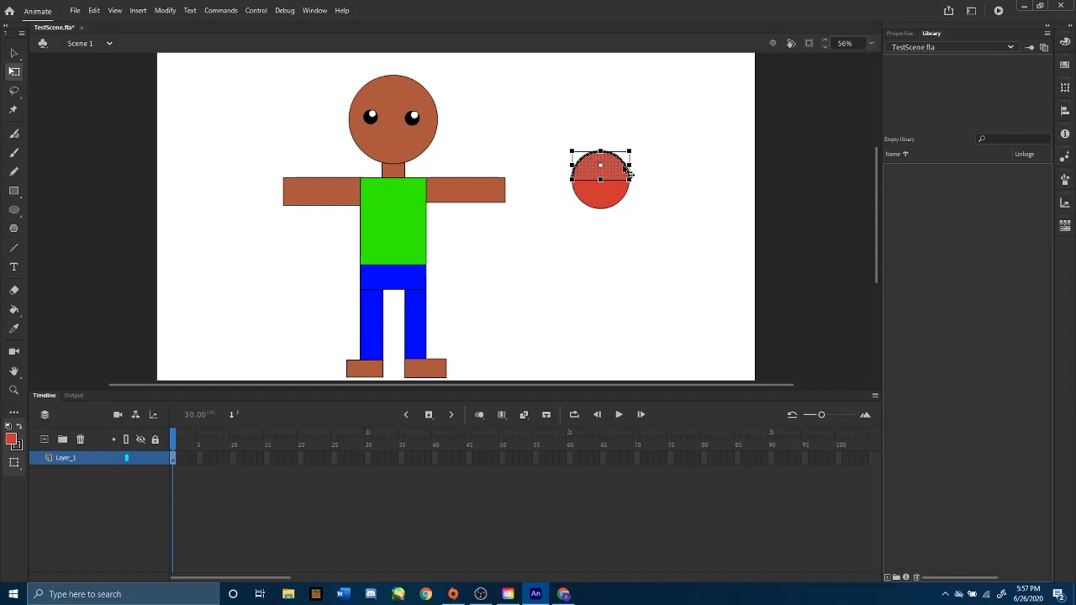
{"action": "key", "text": "Delete"}
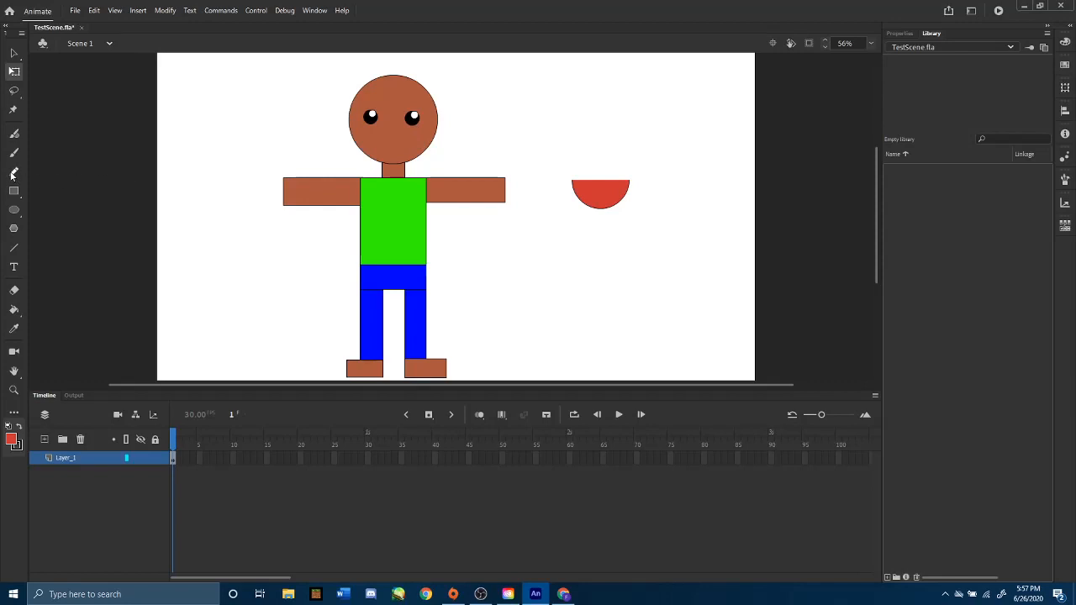
{"action": "left_click", "coordinate": [14, 248]}
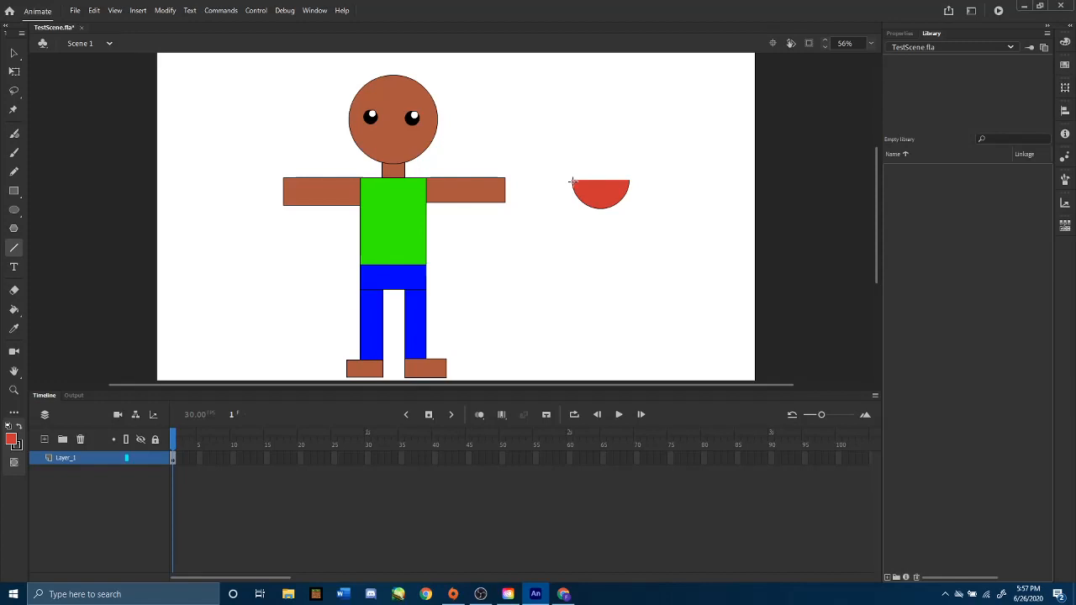
{"action": "left_click_drag", "start_coordinate": [572, 178], "coordinate": [630, 182]}
Step: Outline a narrow strip of teeth with straight lines just below the flat upper edge of the red mouth
{"action": "key", "text": "ctrl+equal"}
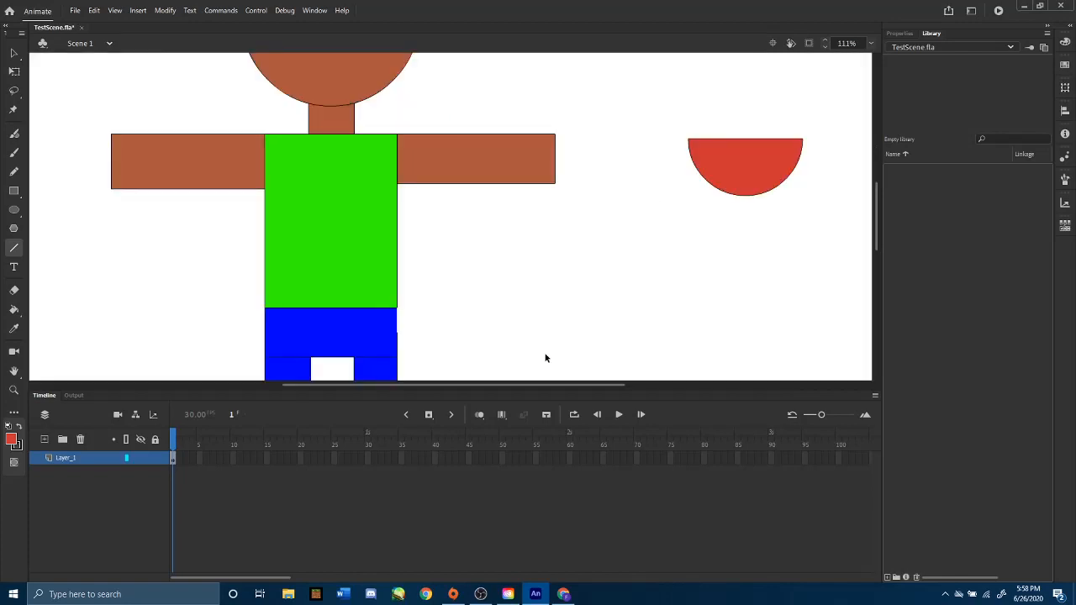
{"action": "key", "text": "ctrl+equal"}
{"action": "left_click_drag", "start_coordinate": [485, 386], "coordinate": [598, 378]}
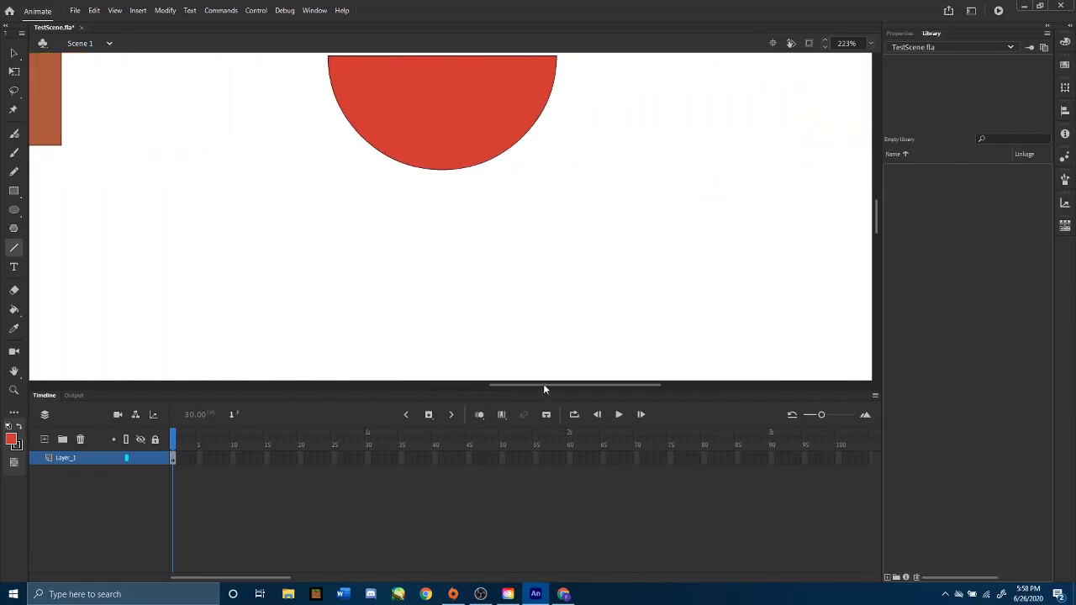
{"action": "scroll", "coordinate": [874, 210], "scroll_direction": "down", "scroll_amount": 3}
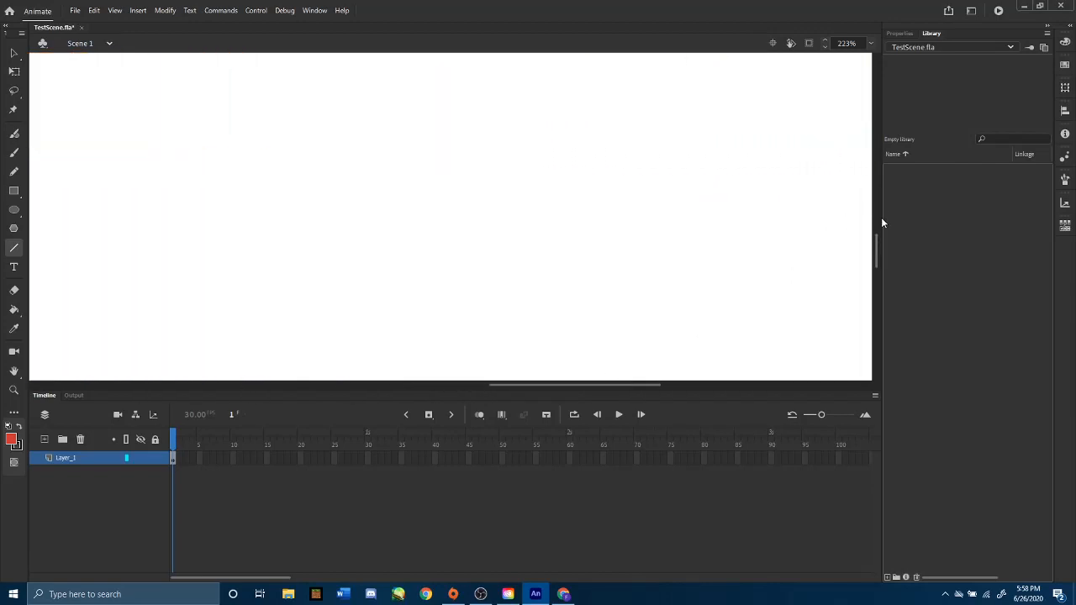
{"action": "left_click_drag", "start_coordinate": [875, 245], "coordinate": [875, 200]}
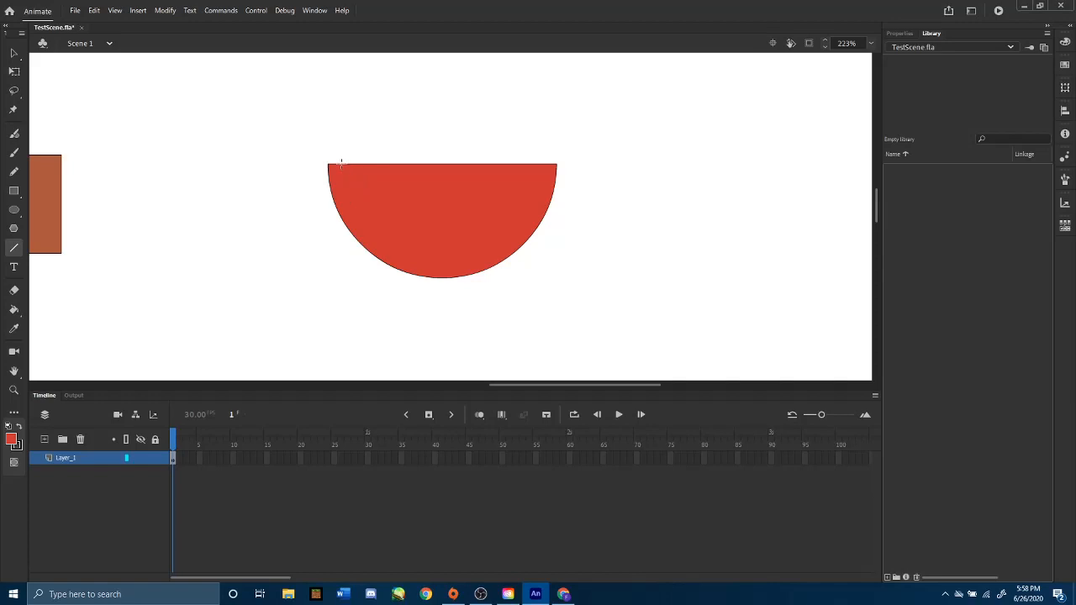
{"action": "left_click_drag", "start_coordinate": [341, 165], "coordinate": [342, 186]}
{"action": "mouse_move", "coordinate": [341, 185]}
{"action": "left_mouse_down"}
{"action": "mouse_move", "coordinate": [538, 186]}
{"action": "mouse_move", "coordinate": [539, 164]}
{"action": "left_mouse_up"}
Step: Fill the outlined teeth strip in the mouth with white using the Paint Bucket tool
{"action": "left_click", "coordinate": [15, 310]}
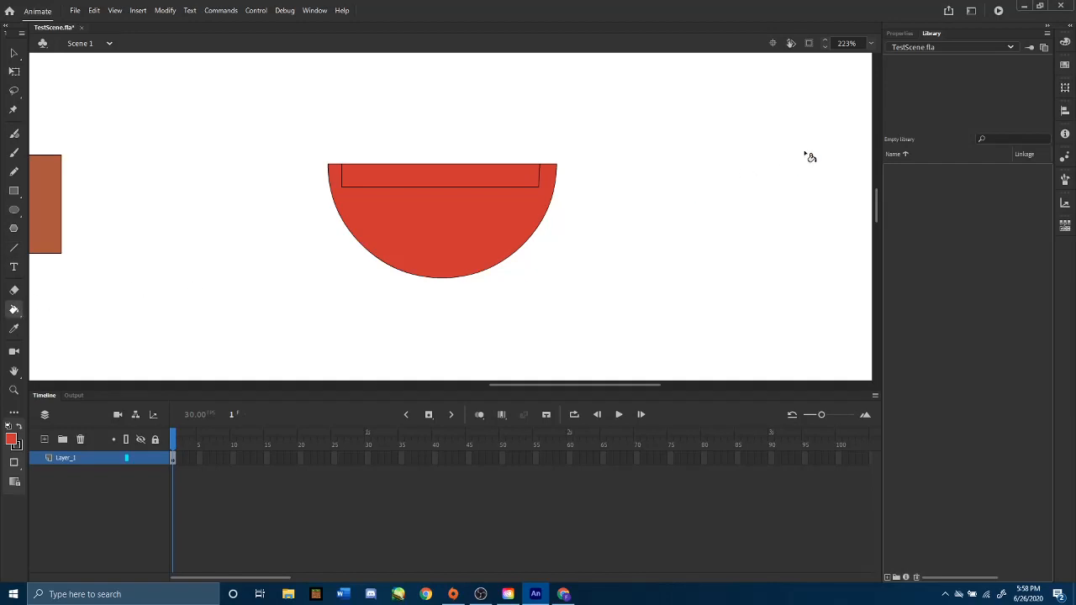
{"action": "left_click", "coordinate": [11, 439]}
{"action": "left_click", "coordinate": [62, 350]}
{"action": "left_click", "coordinate": [373, 178]}
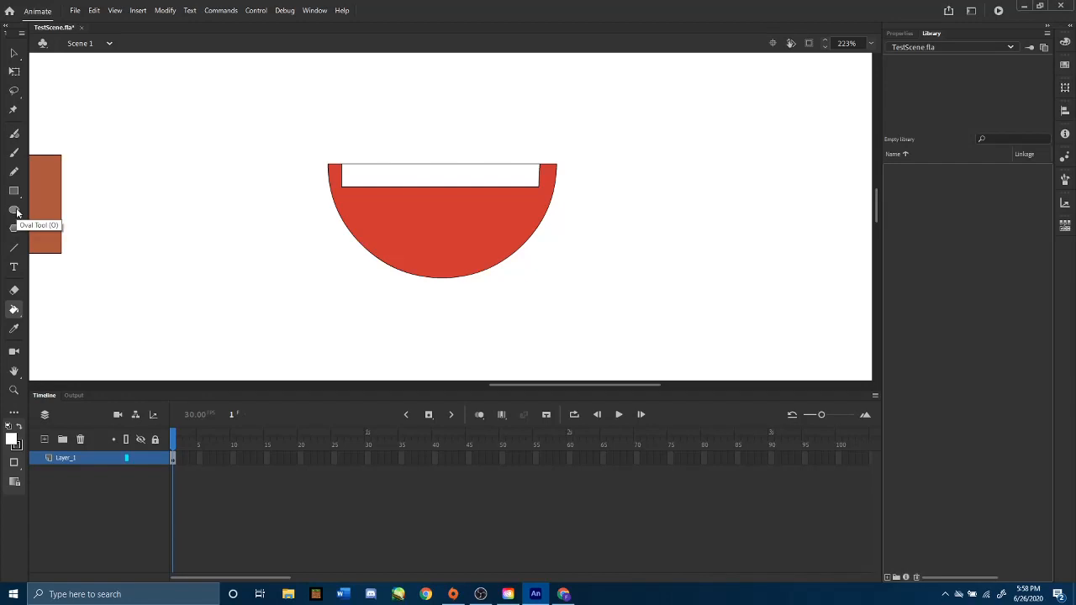
Step: Draw an arched tongue outline from connected straight lines across the lower part of the mouth
{"action": "left_click", "coordinate": [13, 249]}
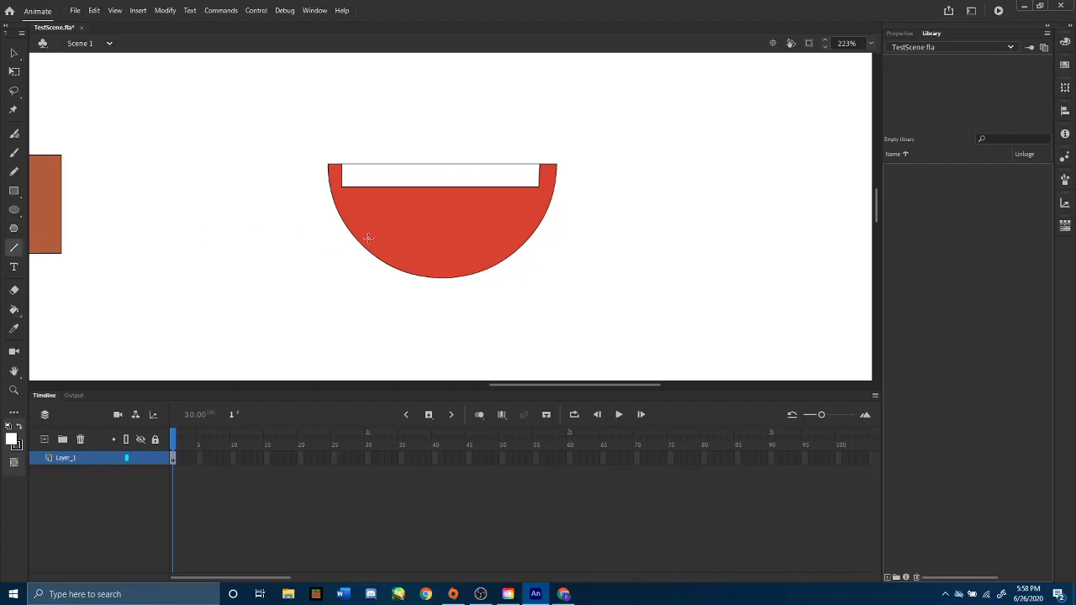
{"action": "mouse_move", "coordinate": [363, 241]}
{"action": "left_mouse_down"}
{"action": "mouse_move", "coordinate": [445, 223]}
{"action": "mouse_move", "coordinate": [483, 227]}
{"action": "mouse_move", "coordinate": [517, 252]}
{"action": "left_mouse_up"}
{"action": "key", "text": "ctrl+equal"}
{"action": "key", "text": "ctrl+equal"}
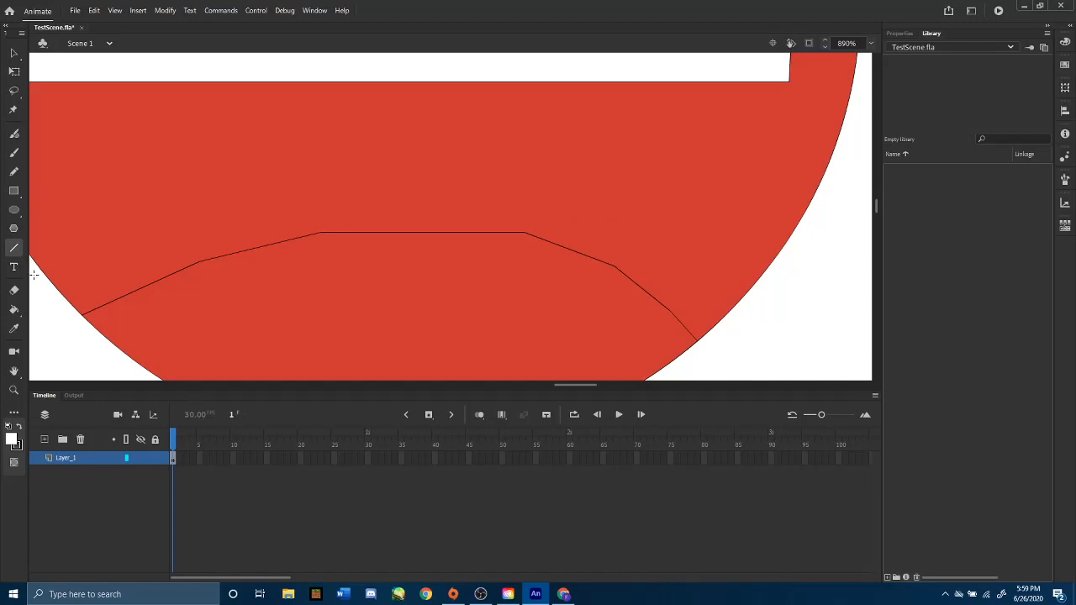
Step: Shorten the flat top segment of the tongue outline and rejoin it to the segment on its left
{"action": "left_click", "coordinate": [15, 55]}
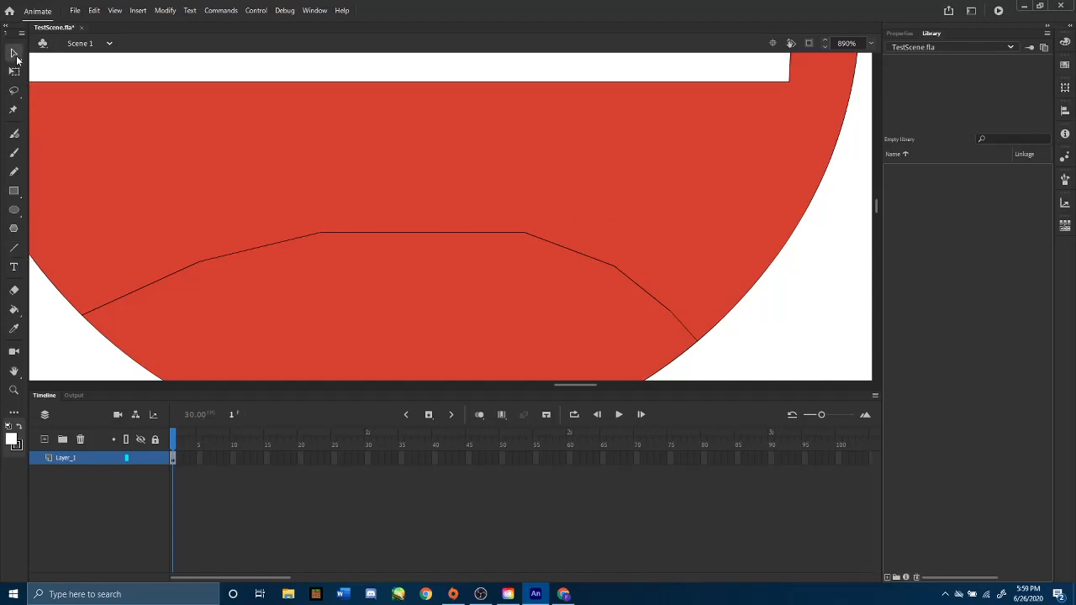
{"action": "left_click", "coordinate": [529, 232]}
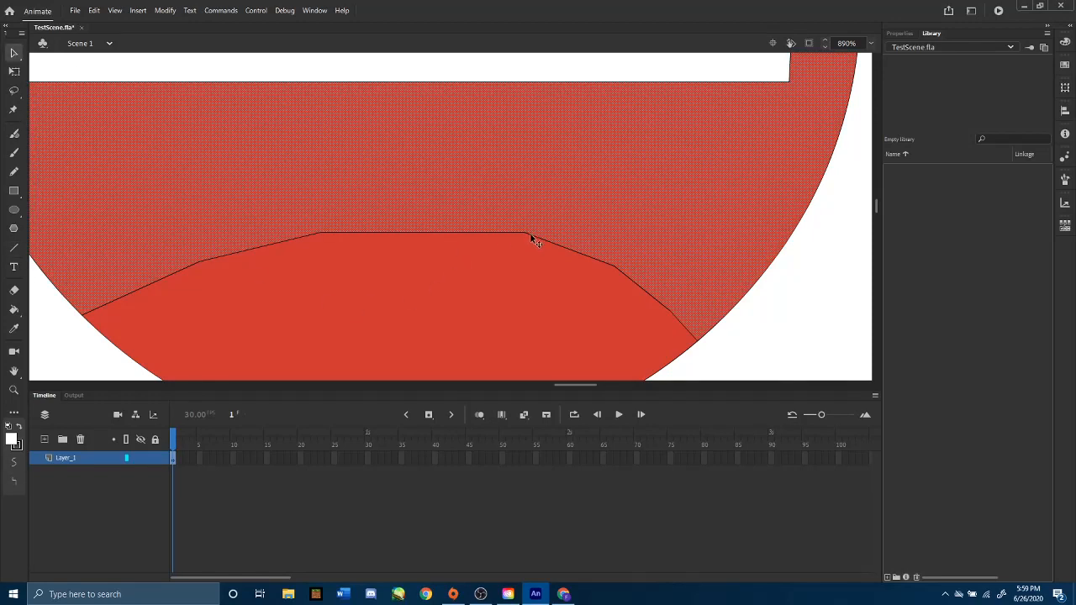
{"action": "left_click", "coordinate": [527, 236]}
{"action": "left_click_drag", "start_coordinate": [530, 236], "coordinate": [524, 237]}
{"action": "left_click", "coordinate": [517, 240]}
{"action": "left_click", "coordinate": [515, 233]}
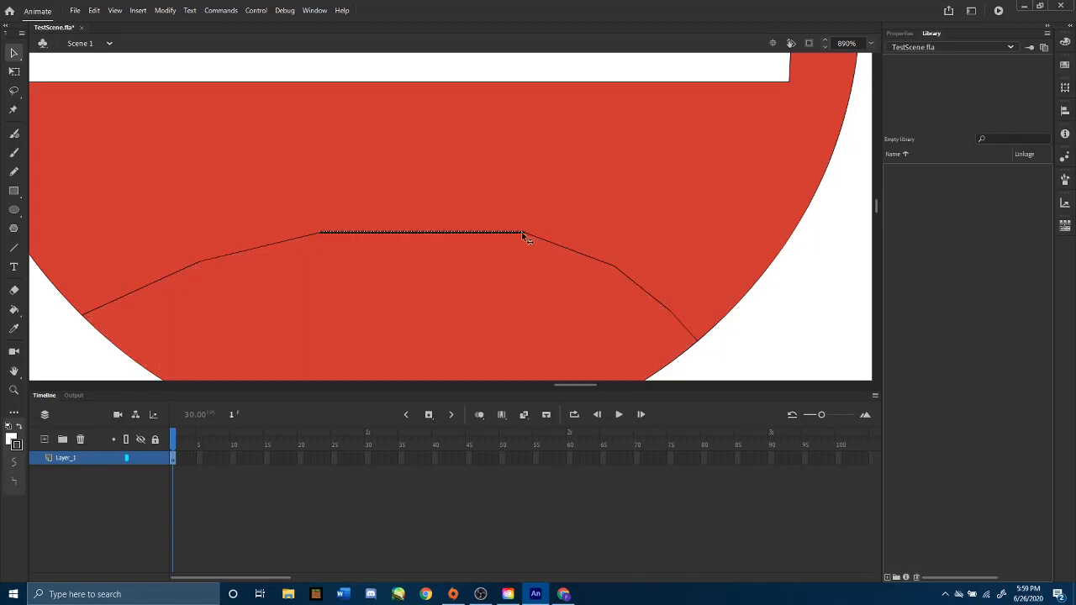
{"action": "left_click_drag", "start_coordinate": [517, 230], "coordinate": [523, 232]}
{"action": "left_click", "coordinate": [14, 72]}
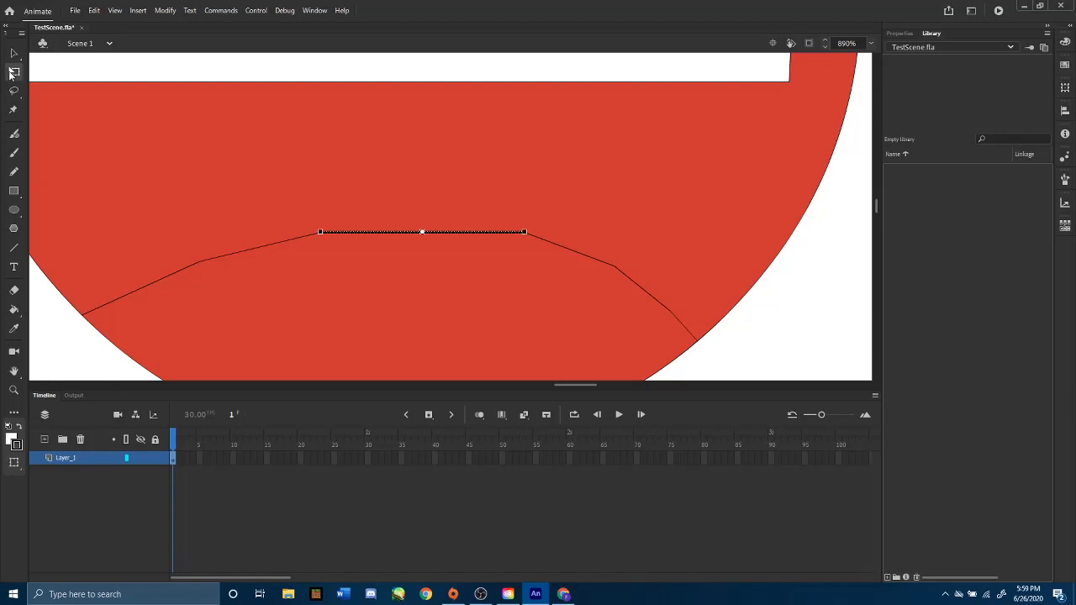
{"action": "left_click_drag", "start_coordinate": [523, 231], "coordinate": [505, 231]}
{"action": "left_click", "coordinate": [15, 53]}
{"action": "left_click_drag", "start_coordinate": [434, 239], "coordinate": [430, 240]}
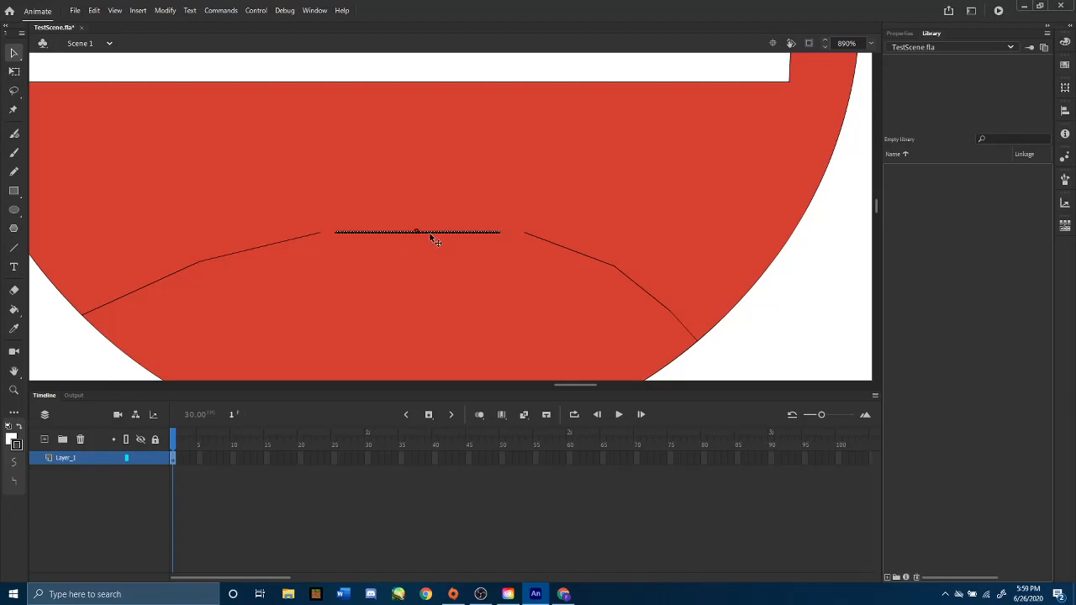
Step: Move the adjoining sloped tongue segment to the shortened top line's end and stretch it from there to meet the next segment
{"action": "left_click", "coordinate": [548, 241]}
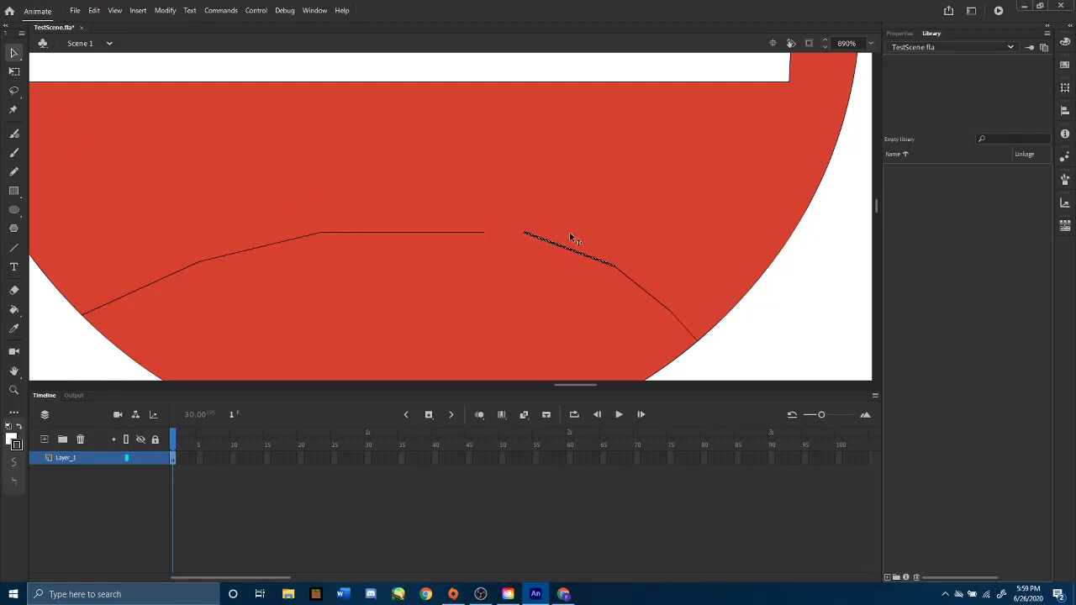
{"action": "left_click_drag", "start_coordinate": [525, 236], "coordinate": [494, 240]}
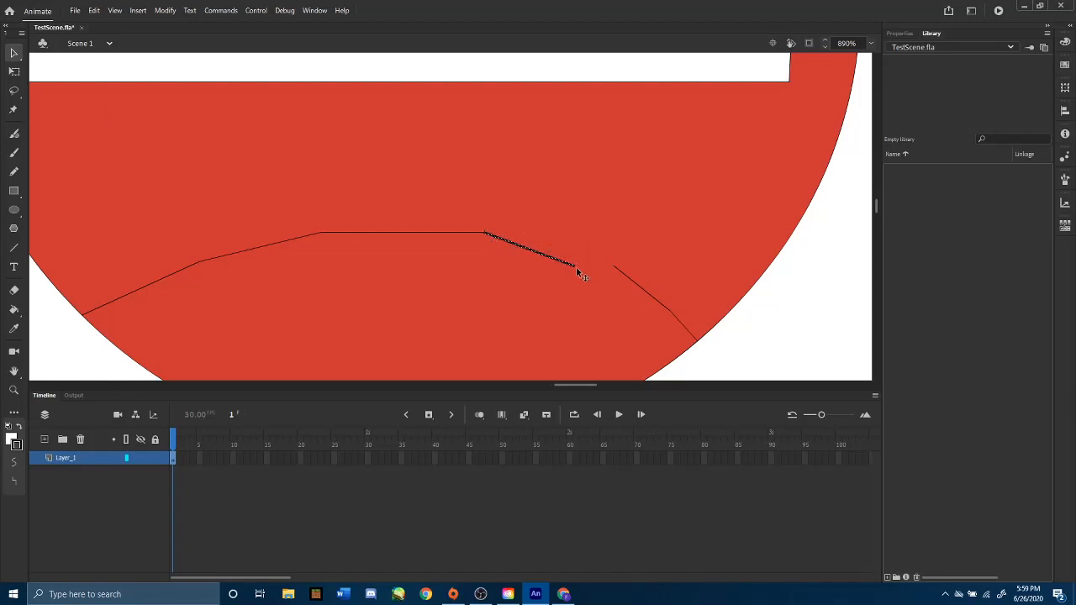
{"action": "left_click", "coordinate": [13, 71]}
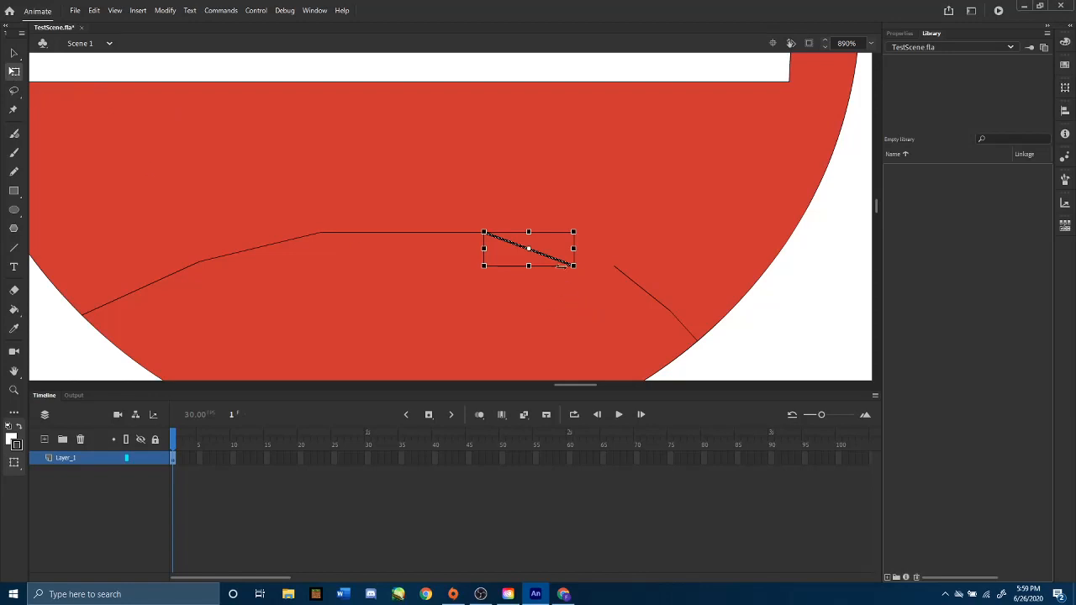
{"action": "mouse_move", "coordinate": [574, 265]}
{"action": "left_mouse_down"}
{"action": "mouse_move", "coordinate": [606, 266]}
{"action": "mouse_move", "coordinate": [593, 266]}
{"action": "left_mouse_up"}
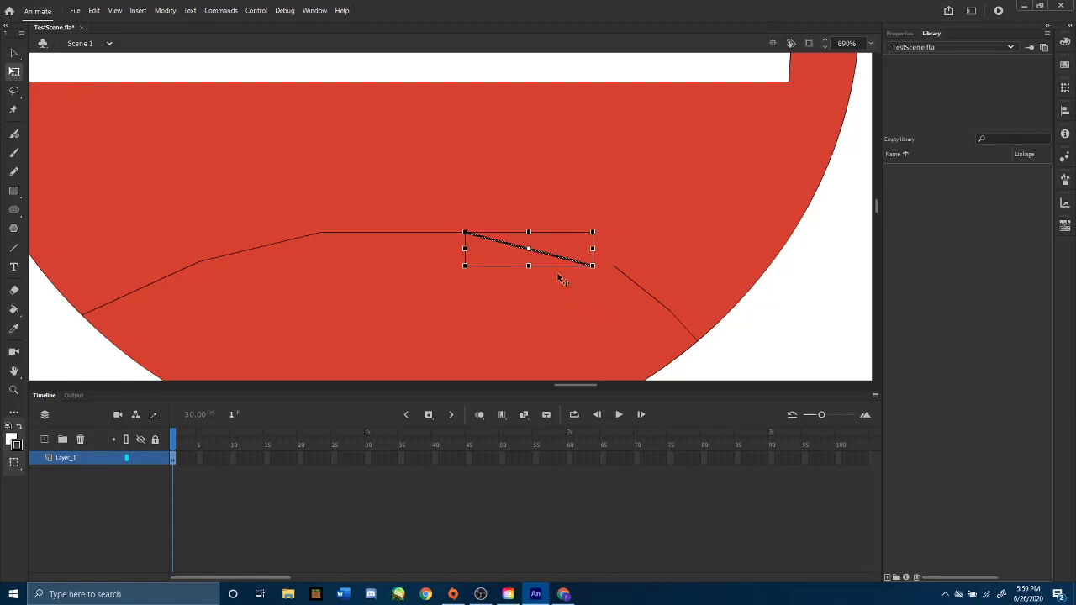
{"action": "key", "text": "ctrl+z"}
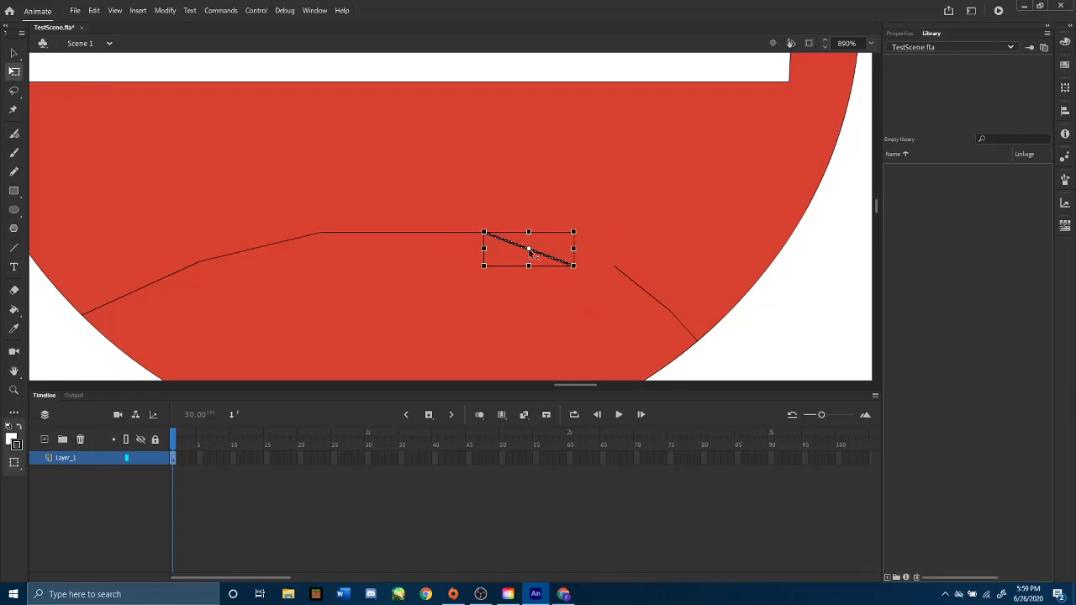
{"action": "left_click_drag", "start_coordinate": [529, 250], "coordinate": [484, 232]}
{"action": "left_click_drag", "start_coordinate": [574, 266], "coordinate": [614, 267]}
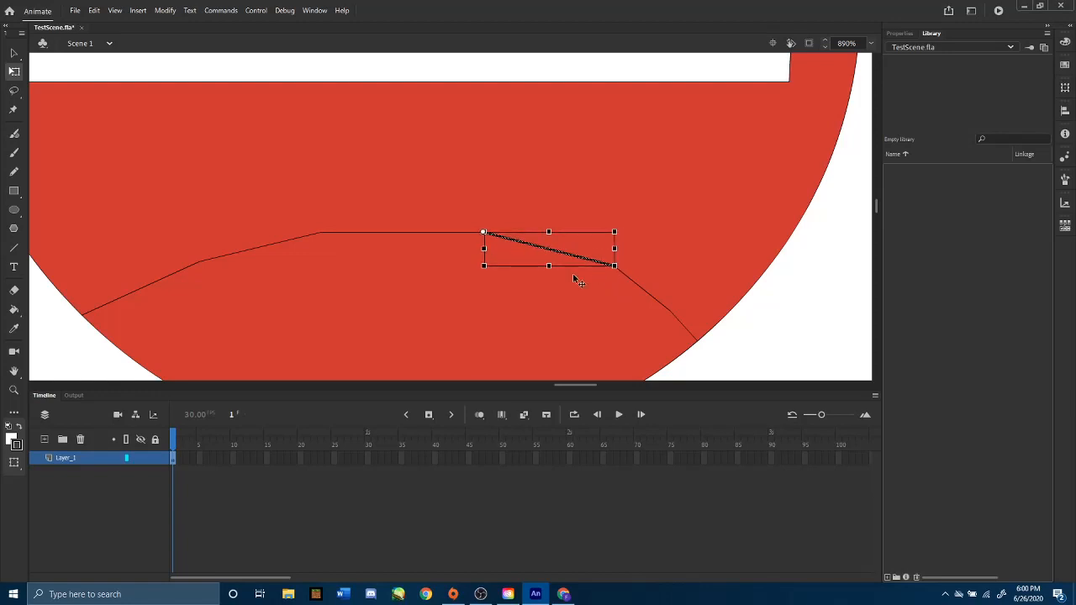
Step: Select the enclosed tongue area at the bottom of the mouth and fill it with pink
{"action": "left_click", "coordinate": [212, 178]}
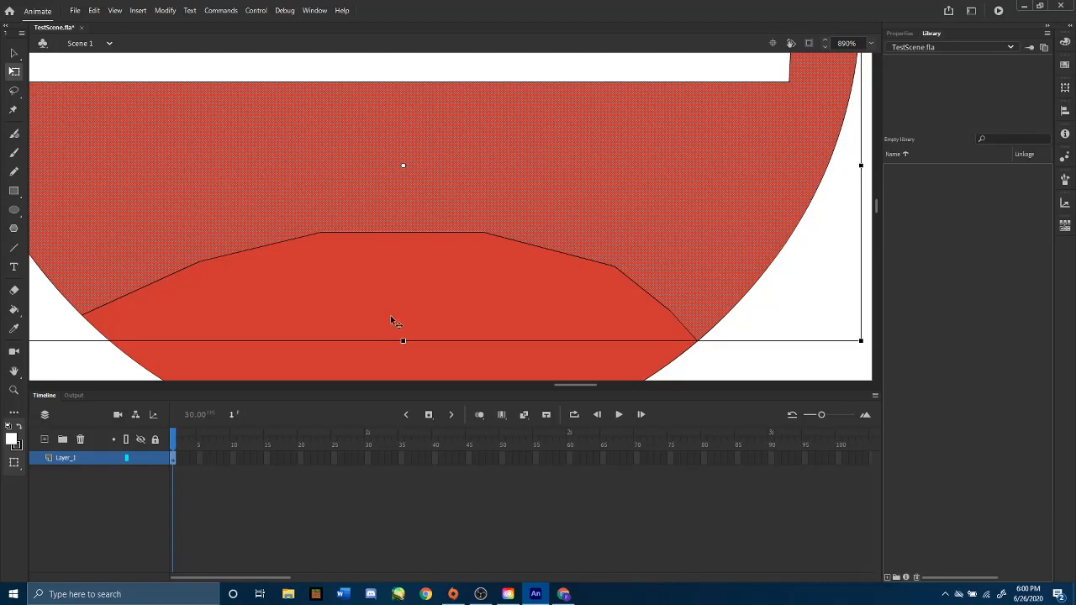
{"action": "left_click", "coordinate": [405, 350]}
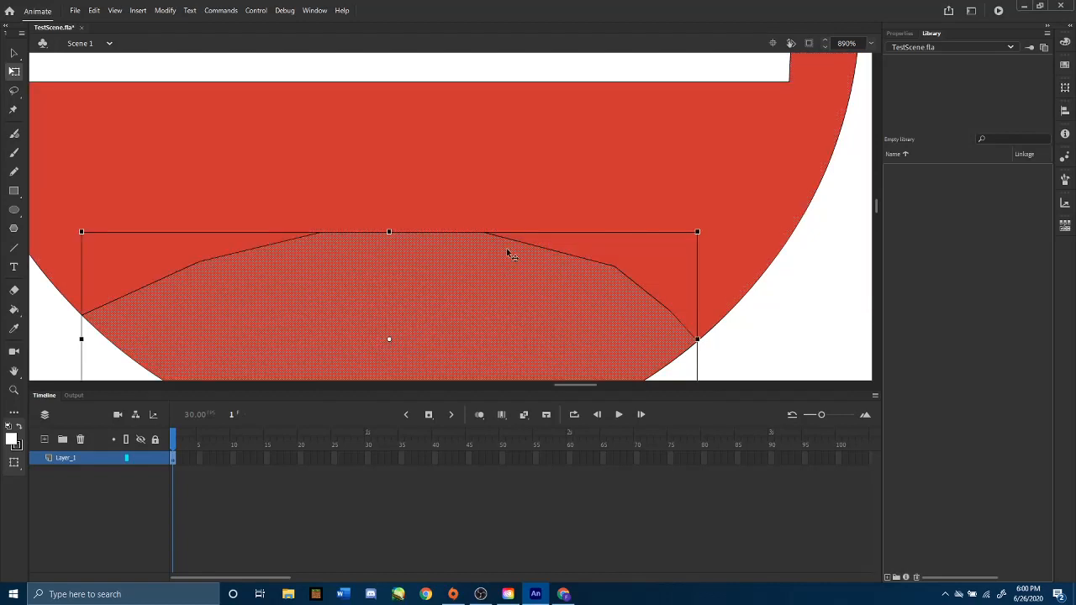
{"action": "key", "text": "ctrl+minus"}
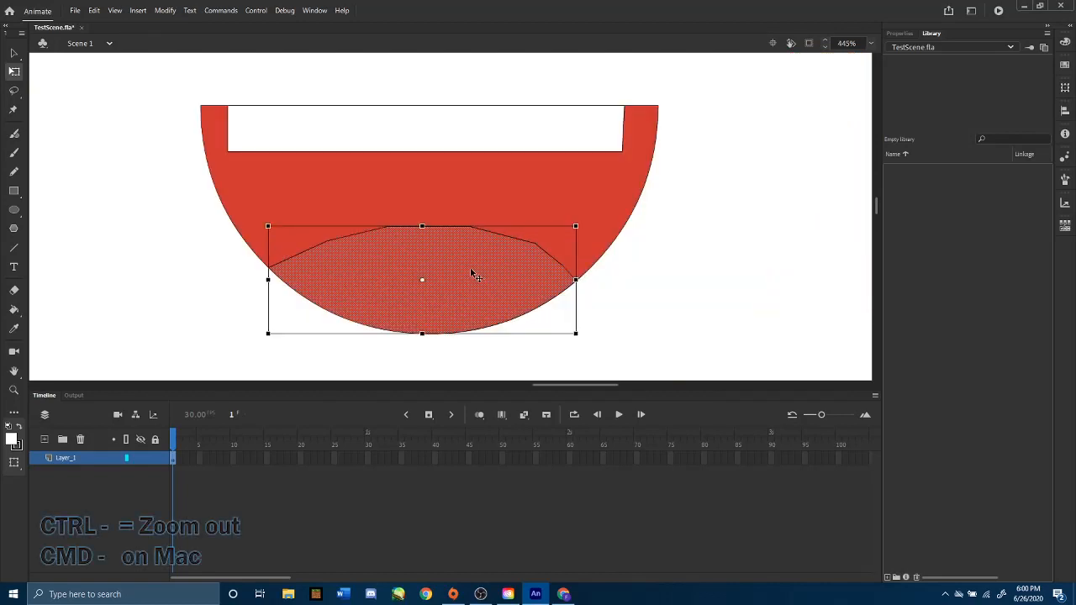
{"action": "left_click", "coordinate": [12, 310]}
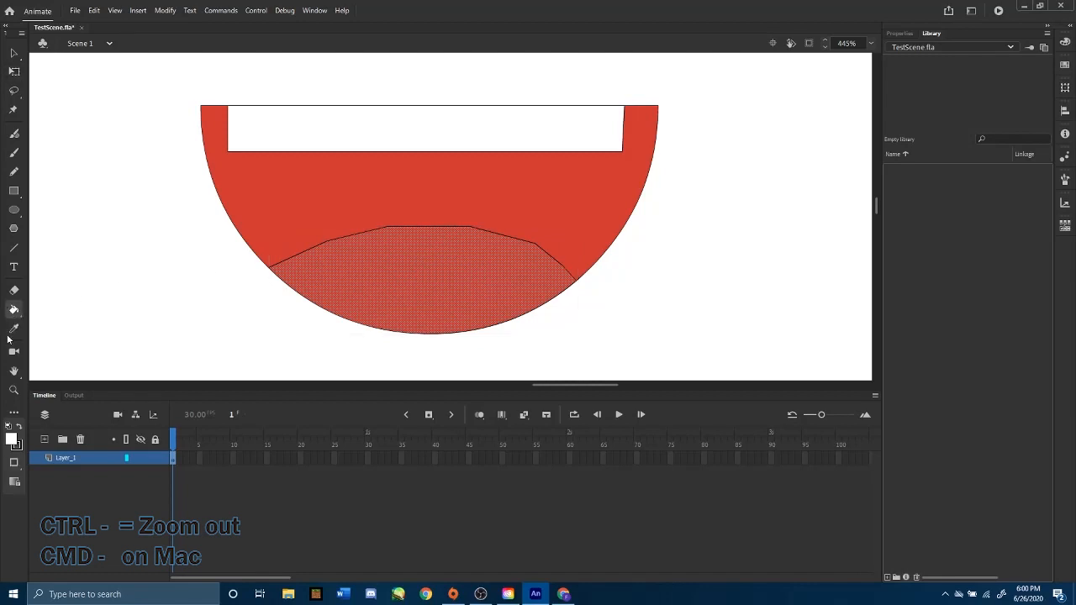
{"action": "left_click", "coordinate": [12, 441]}
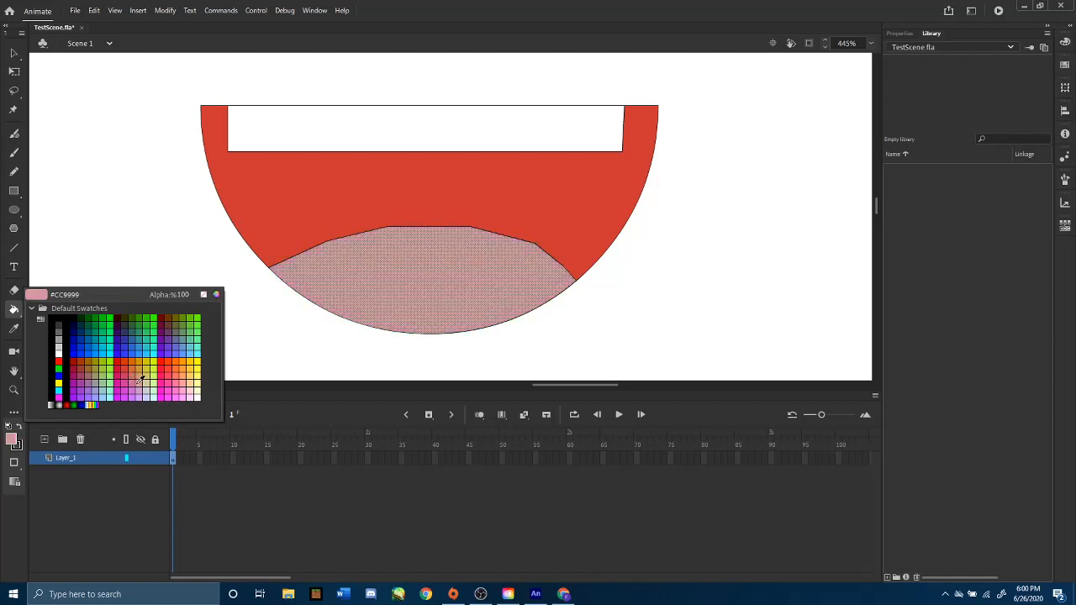
{"action": "left_click", "coordinate": [183, 375]}
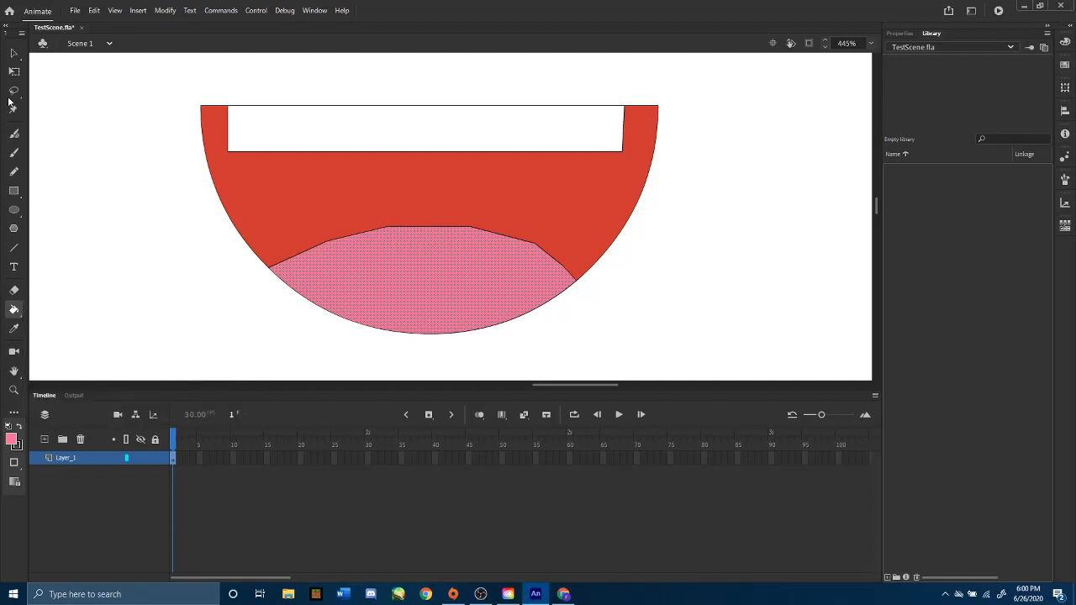
Step: Select the entire mouth with its teeth and tongue and move it onto the character's face below the eyes
{"action": "left_click", "coordinate": [14, 53]}
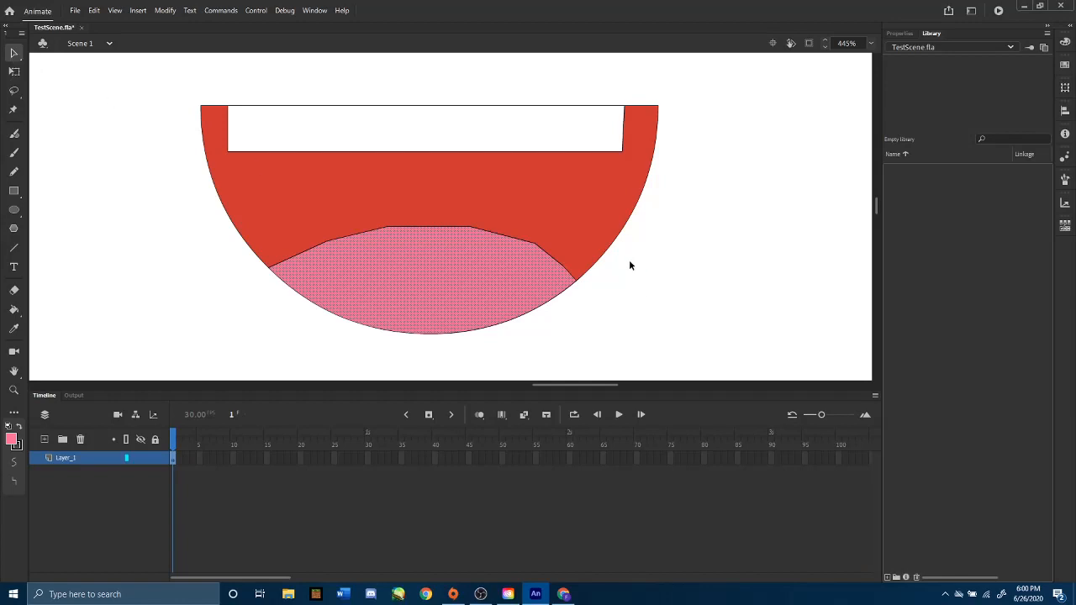
{"action": "key", "text": "ctrl+minus"}
{"action": "key", "text": "ctrl+minus"}
{"action": "key", "text": "ctrl+minus"}
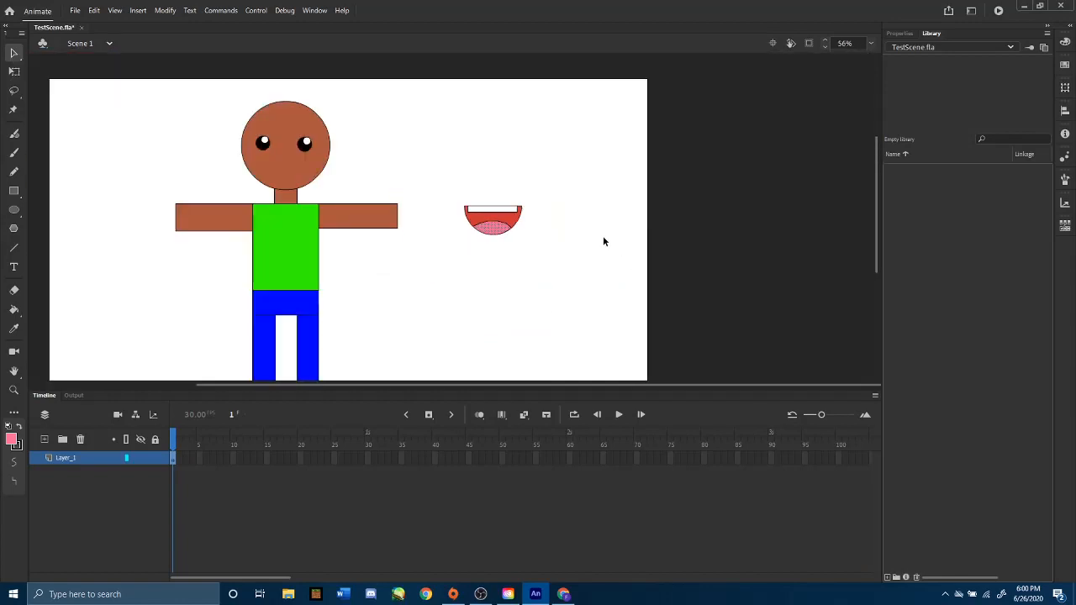
{"action": "left_click", "coordinate": [422, 269]}
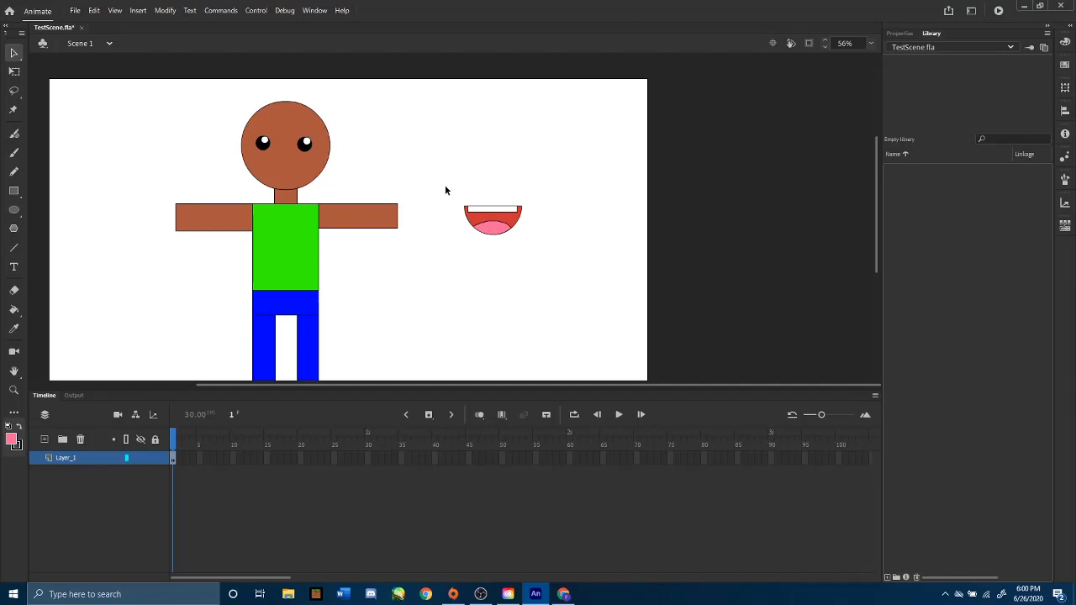
{"action": "left_click_drag", "start_coordinate": [446, 182], "coordinate": [545, 252]}
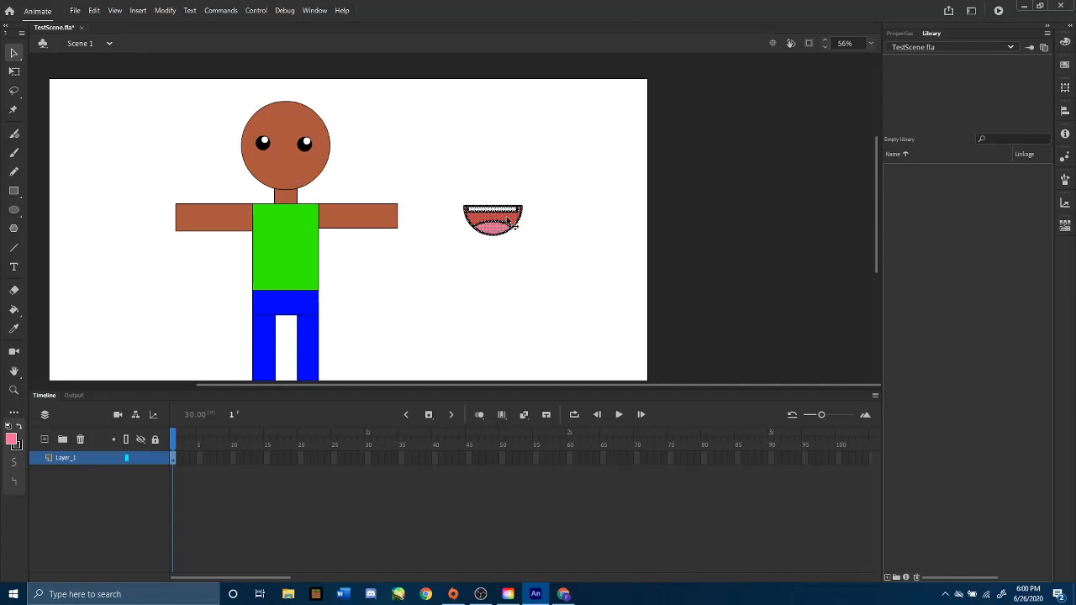
{"action": "left_click_drag", "start_coordinate": [507, 221], "coordinate": [300, 173]}
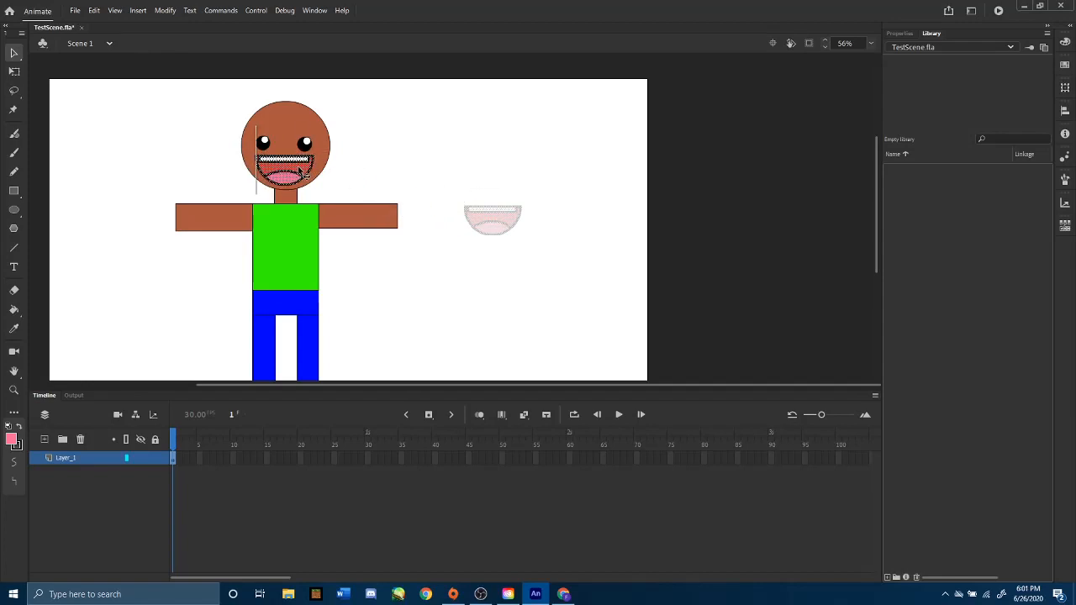
{"action": "left_click_drag", "start_coordinate": [303, 173], "coordinate": [301, 173]}
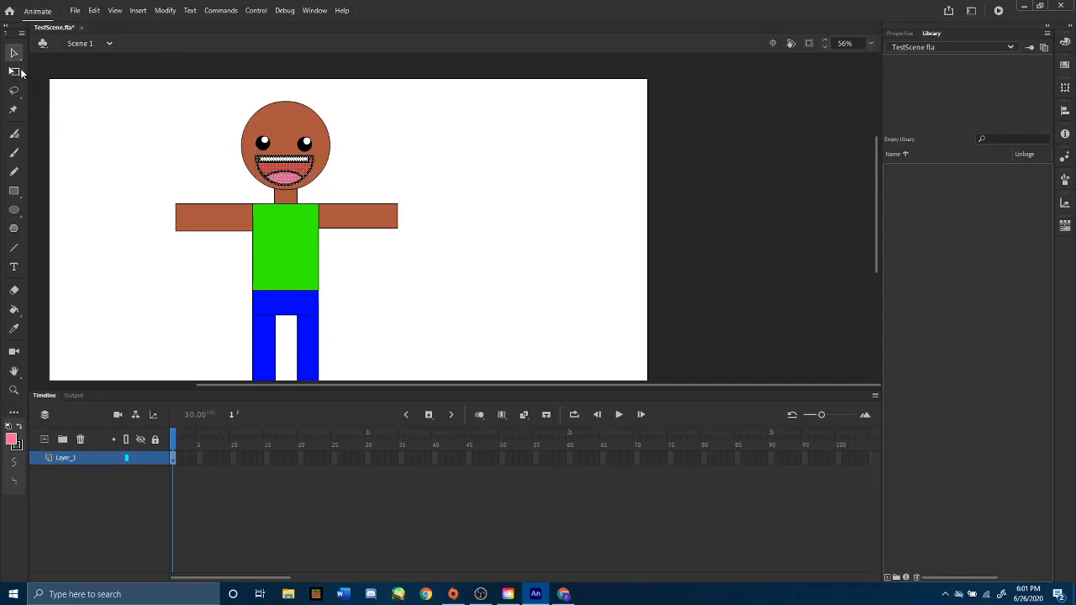
Step: Scale the whole mouth down with Free Transform, and stretch it slightly taller and wider to fit the lower face
{"action": "left_click", "coordinate": [17, 73]}
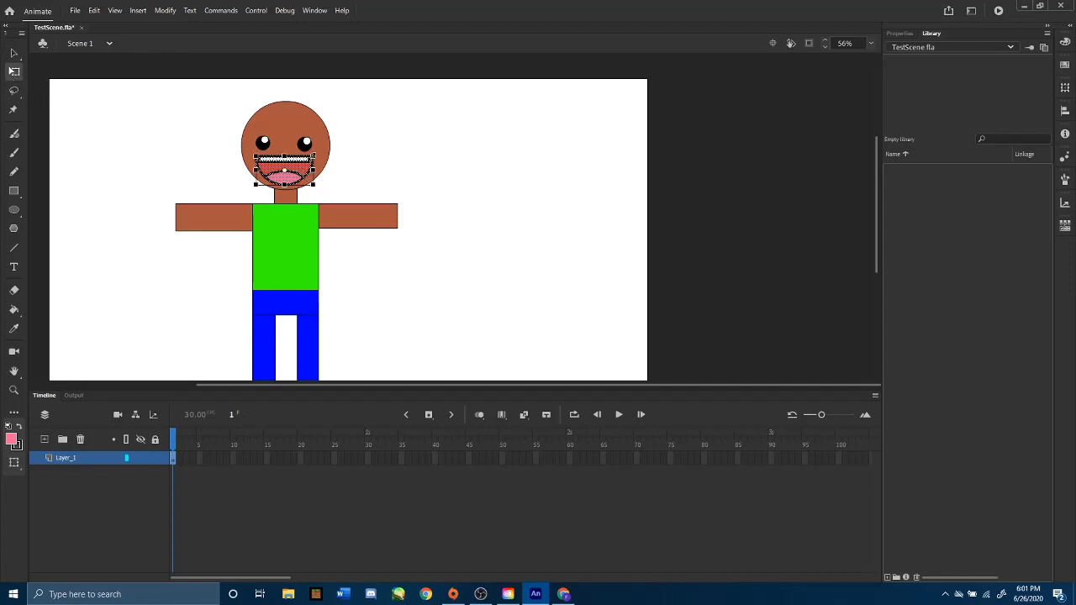
{"action": "left_click_drag", "start_coordinate": [313, 156], "coordinate": [284, 156]}
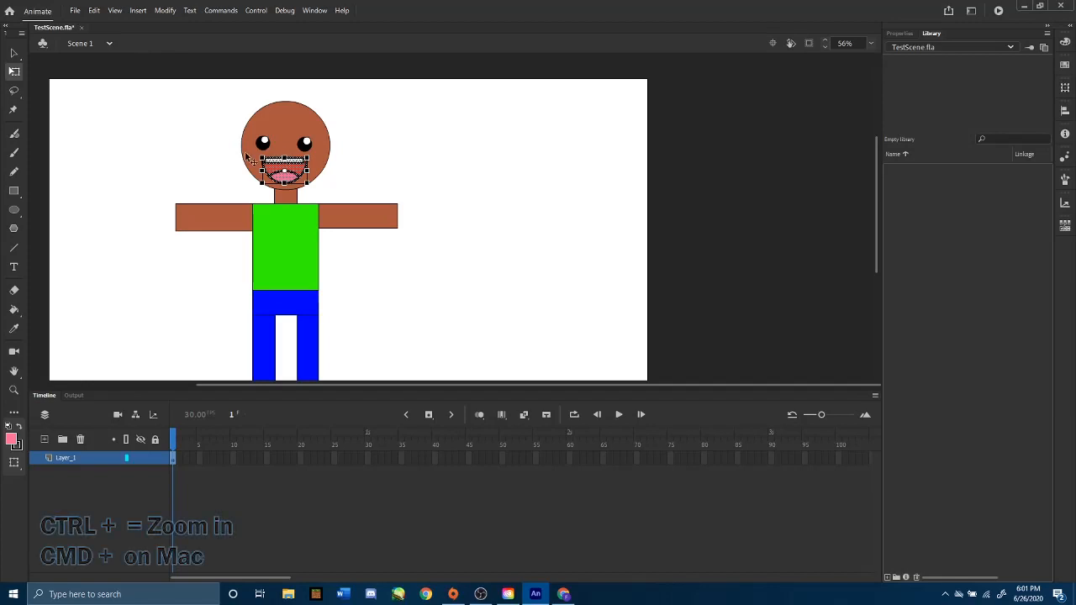
{"action": "key", "text": "ctrl+equal"}
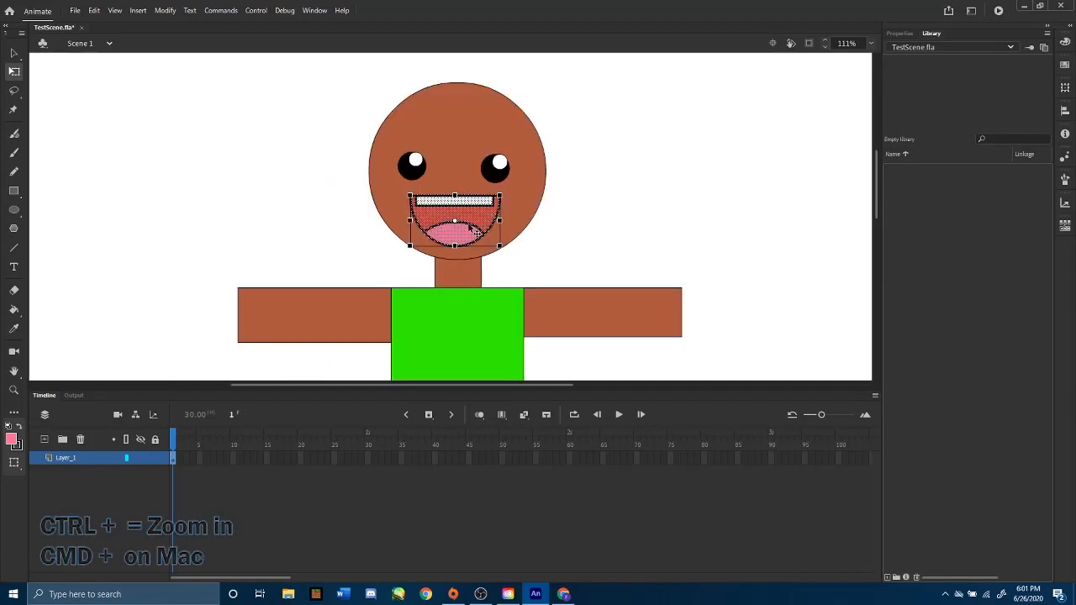
{"action": "key", "text": "ctrl+equal"}
{"action": "key", "text": "ctrl+equal"}
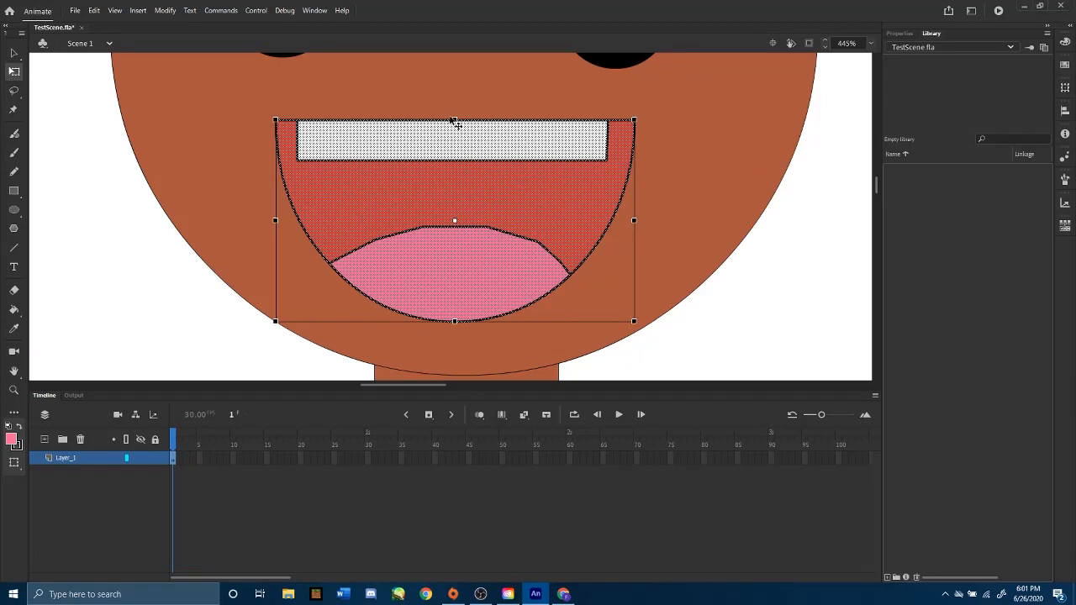
{"action": "mouse_move", "coordinate": [455, 119]}
{"action": "left_mouse_down"}
{"action": "mouse_move", "coordinate": [455, 95]}
{"action": "mouse_move", "coordinate": [455, 106]}
{"action": "left_mouse_up"}
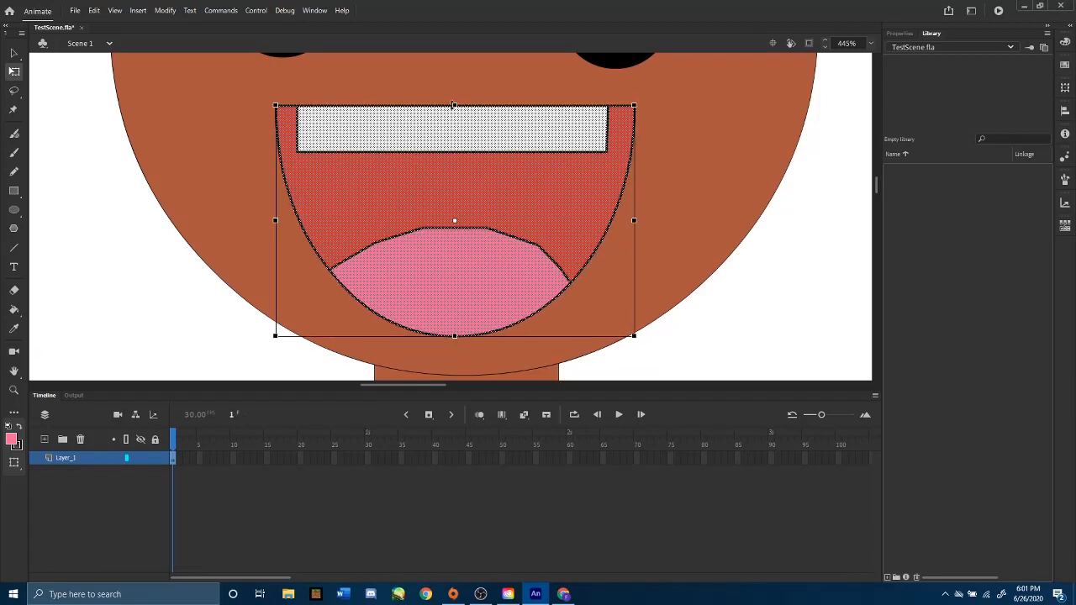
{"action": "left_click_drag", "start_coordinate": [633, 220], "coordinate": [662, 221]}
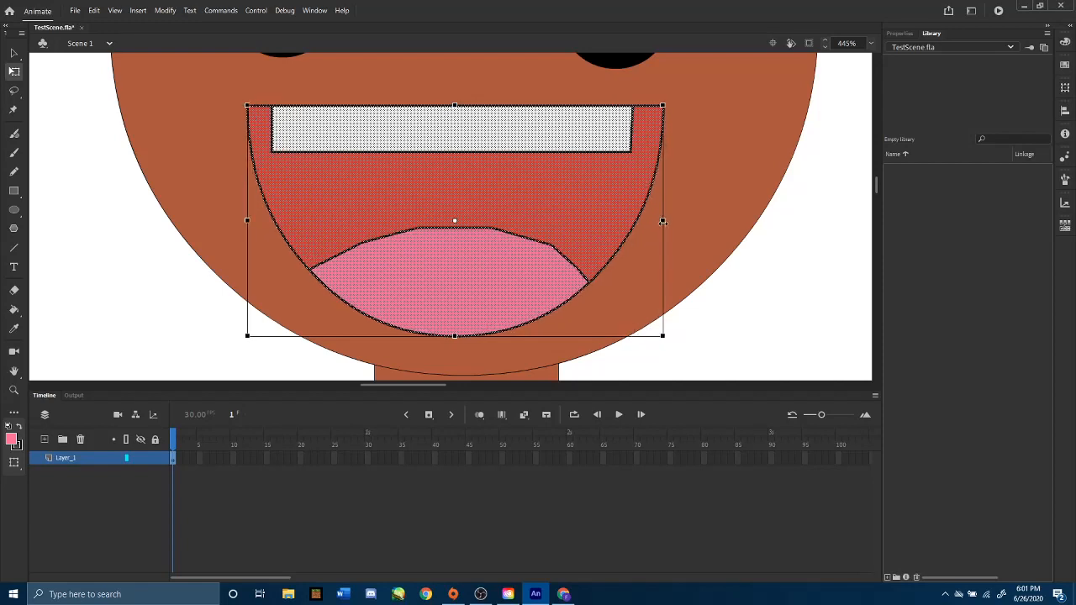
{"action": "left_click", "coordinate": [832, 252]}
{"action": "key", "text": "ctrl+minus"}
{"action": "key", "text": "ctrl+minus"}
{"action": "key", "text": "ctrl+minus"}
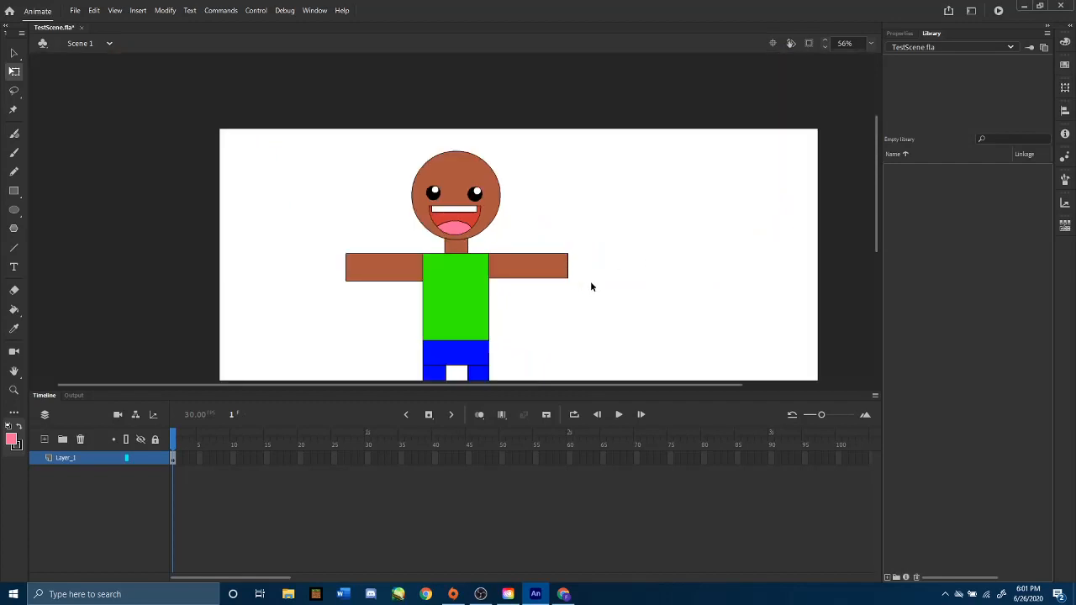
{"action": "left_click_drag", "start_coordinate": [873, 186], "coordinate": [868, 222]}
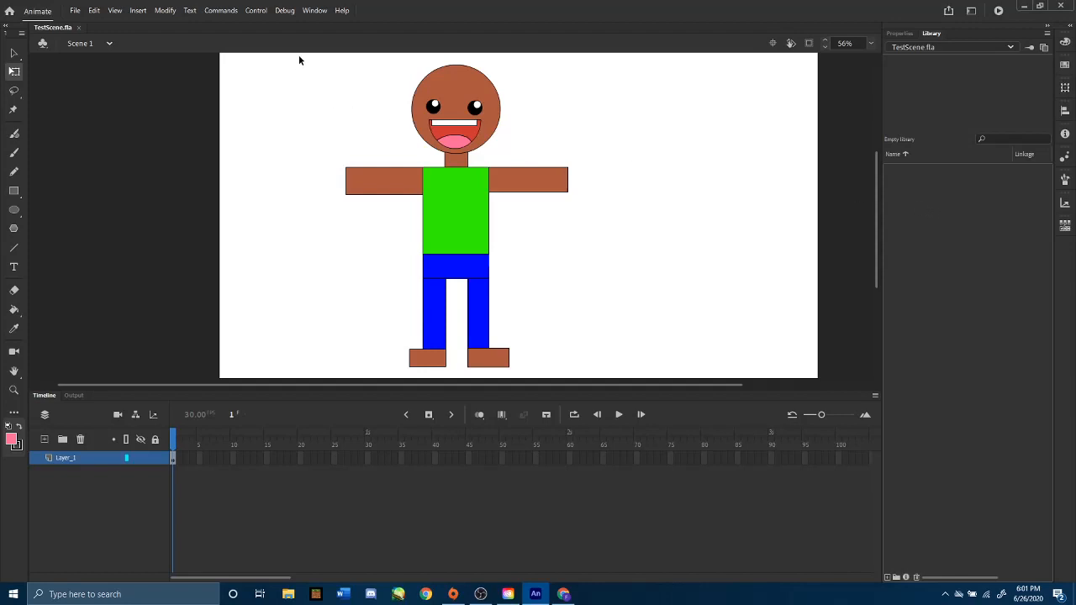
Step: Convert the whole character, from head to feet, to a Graphic symbol named HappyGuy
{"action": "left_click_drag", "start_coordinate": [299, 56], "coordinate": [624, 391]}
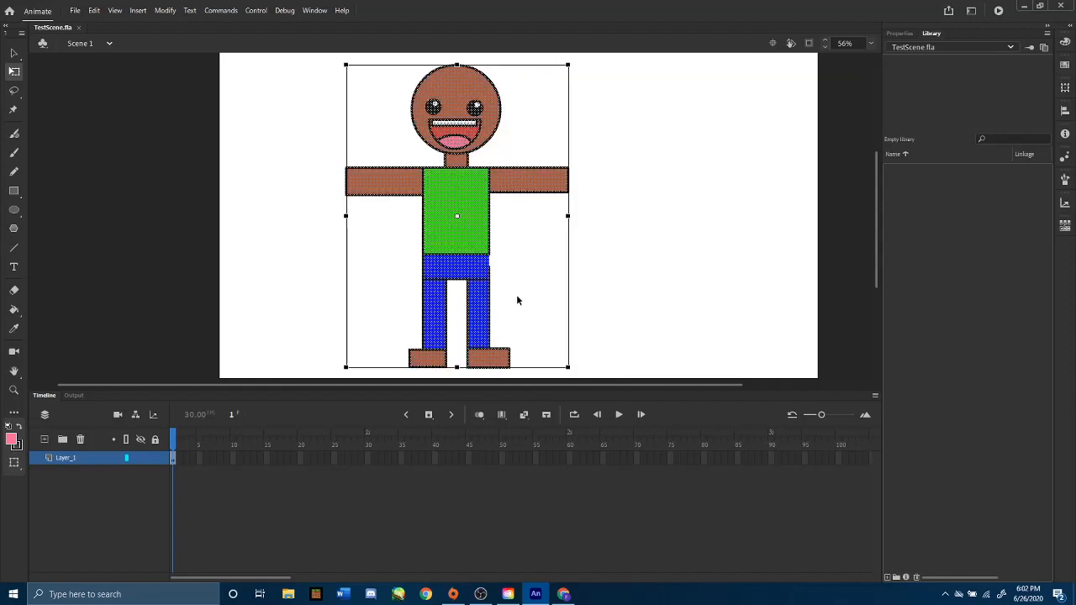
{"action": "left_click", "coordinate": [166, 10]}
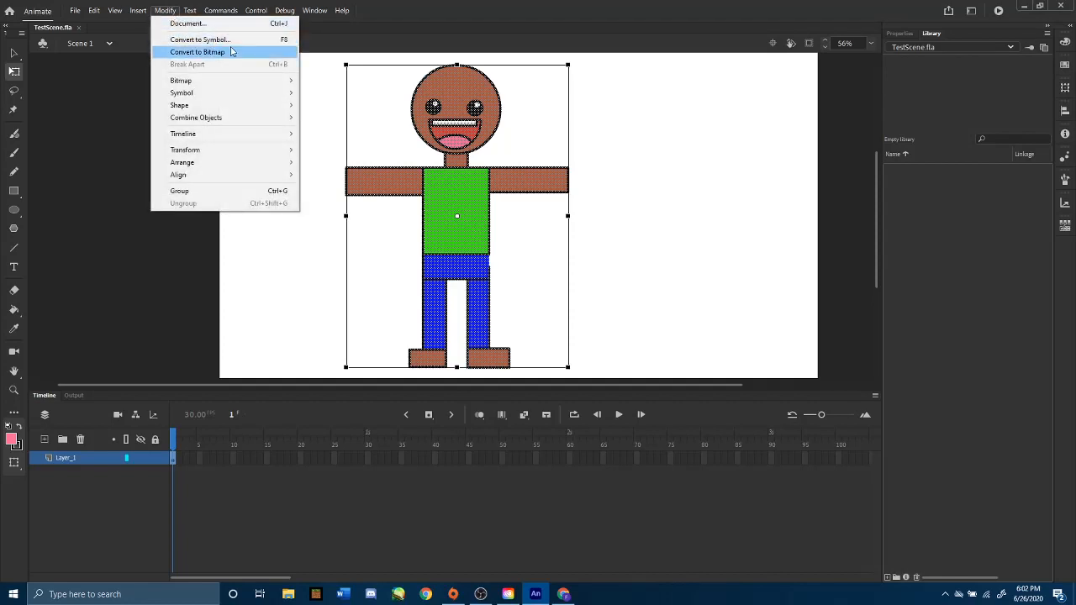
{"action": "left_click", "coordinate": [264, 41]}
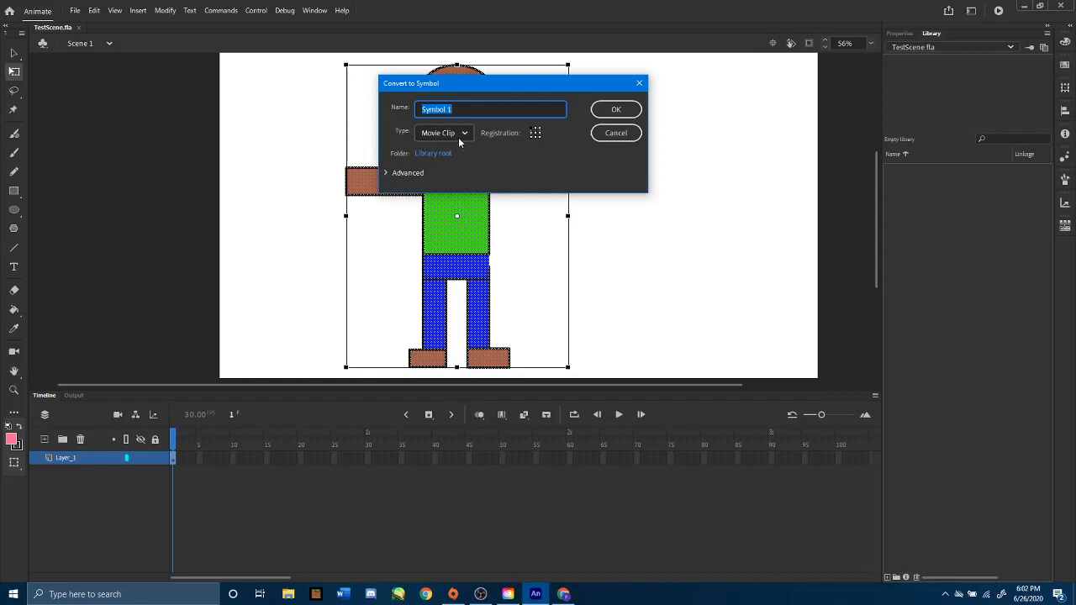
{"action": "left_click", "coordinate": [458, 135]}
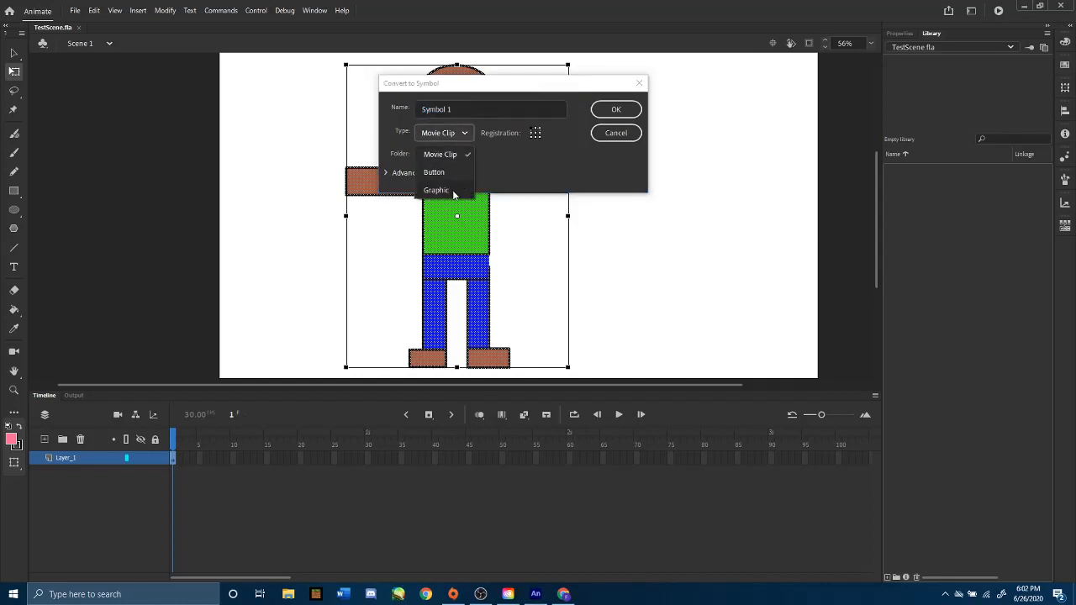
{"action": "left_click", "coordinate": [454, 192]}
{"action": "left_click", "coordinate": [473, 108]}
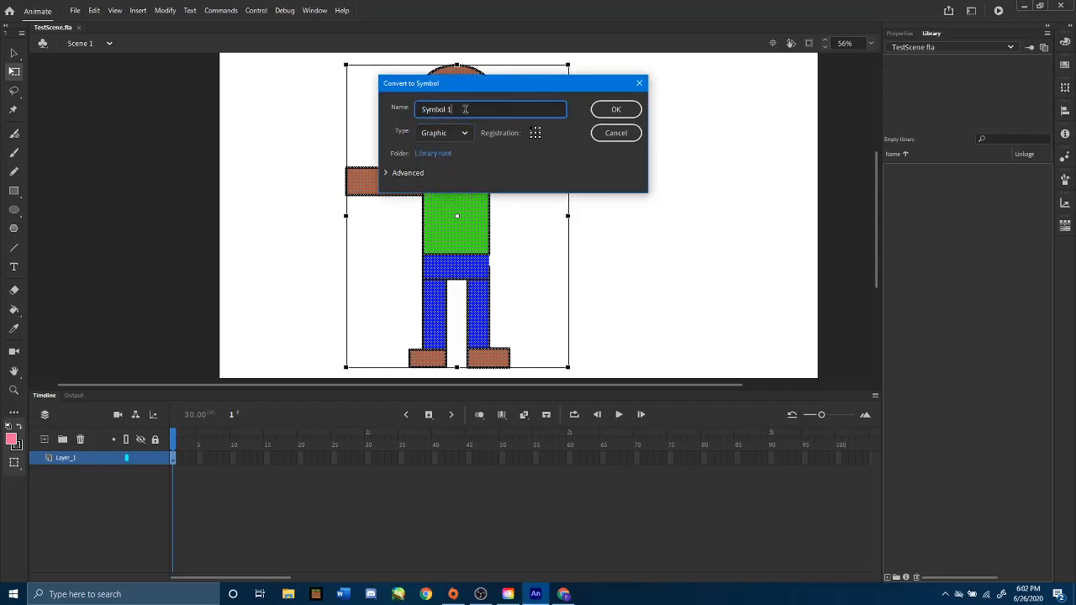
{"action": "left_click_drag", "start_coordinate": [474, 107], "coordinate": [422, 109]}
{"action": "type", "text": "HApp"}
{"action": "type", "text": "py"}
{"action": "type", "text": "Guy"}
{"action": "left_click", "coordinate": [616, 108]}
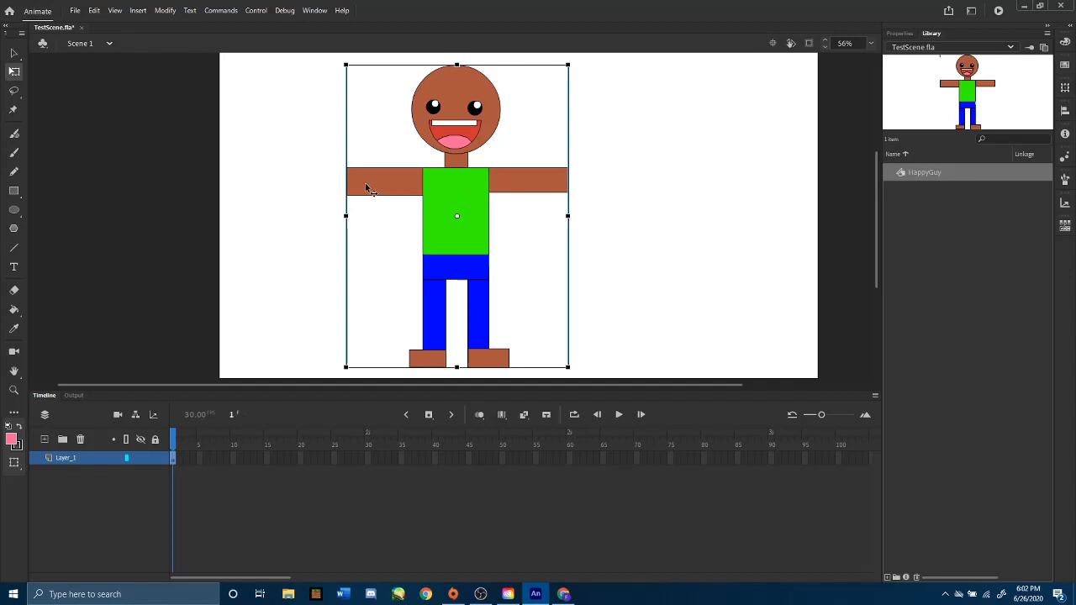
Step: Shift the HappyGuy instance sideways as one object and delete it from the stage
{"action": "left_click", "coordinate": [589, 174]}
{"action": "left_click", "coordinate": [490, 183]}
{"action": "left_click_drag", "start_coordinate": [460, 218], "coordinate": [556, 202]}
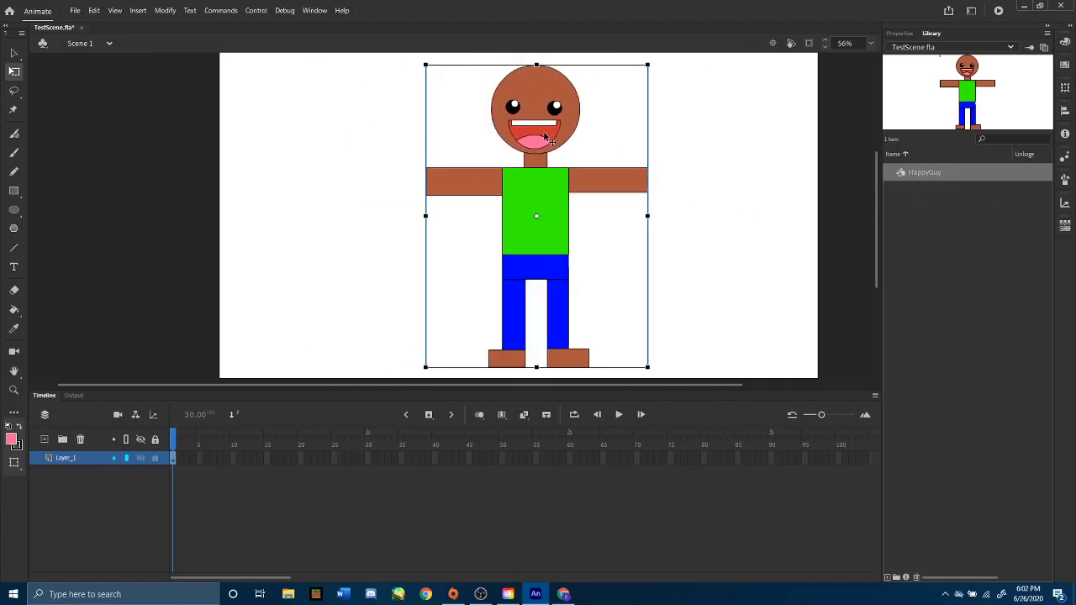
{"action": "key", "text": "Delete"}
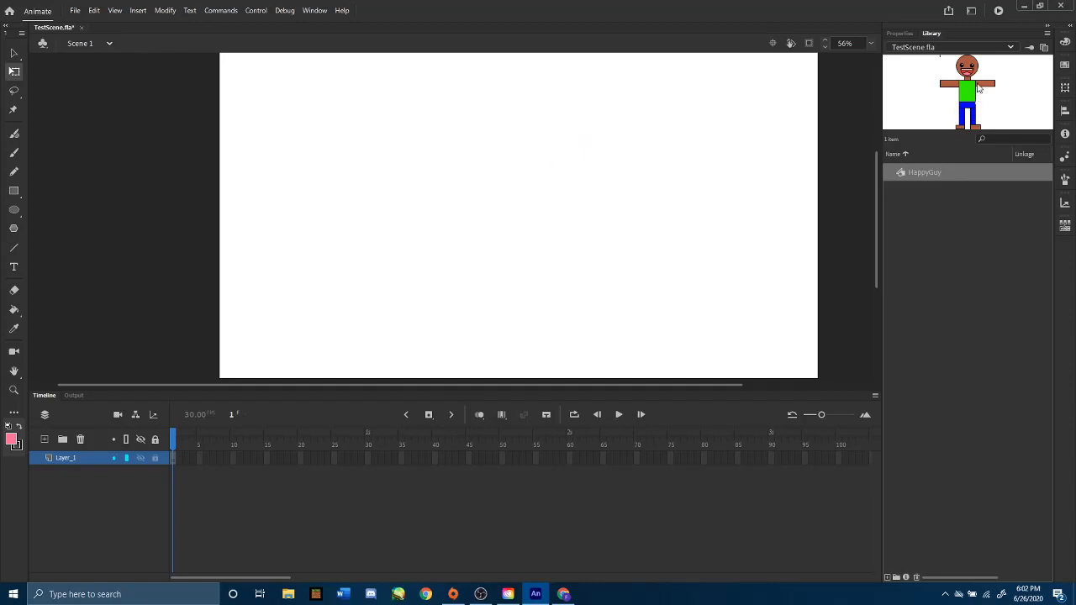
Step: Place two HappyGuy instances from the library on the stage and arrange them side by side at the same height
{"action": "left_click_drag", "start_coordinate": [973, 85], "coordinate": [545, 212]}
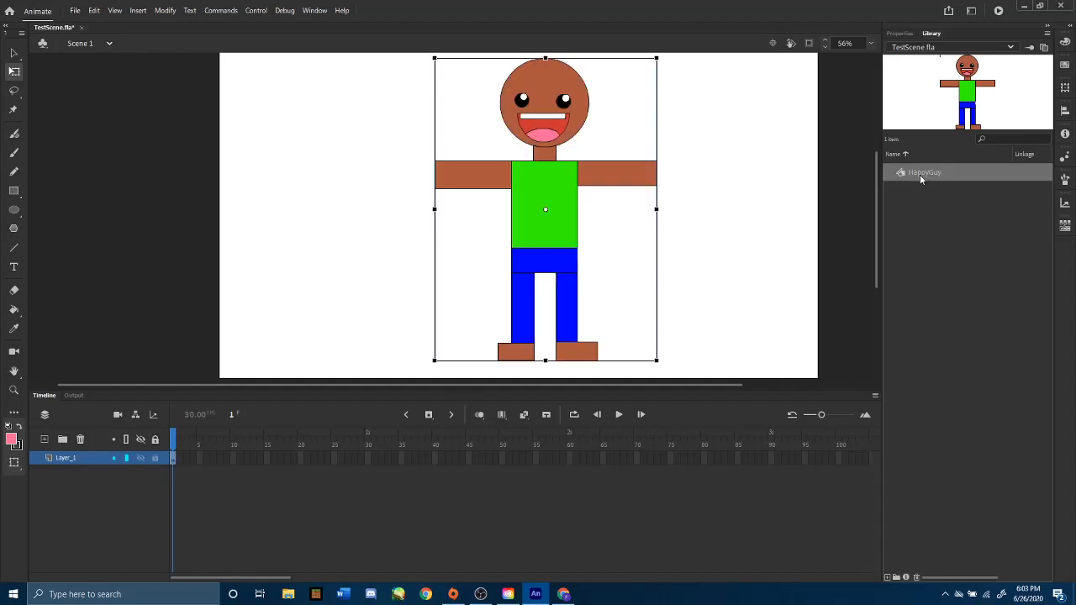
{"action": "left_click_drag", "start_coordinate": [921, 178], "coordinate": [735, 222]}
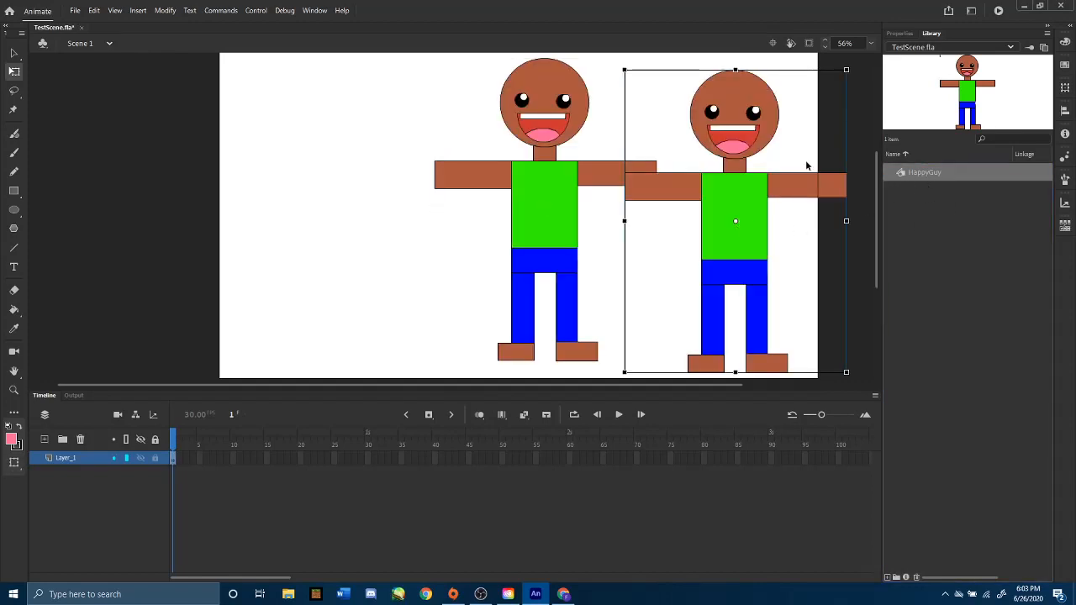
{"action": "left_click", "coordinate": [552, 182]}
{"action": "left_click_drag", "start_coordinate": [574, 186], "coordinate": [436, 182]}
{"action": "left_click_drag", "start_coordinate": [761, 199], "coordinate": [687, 194]}
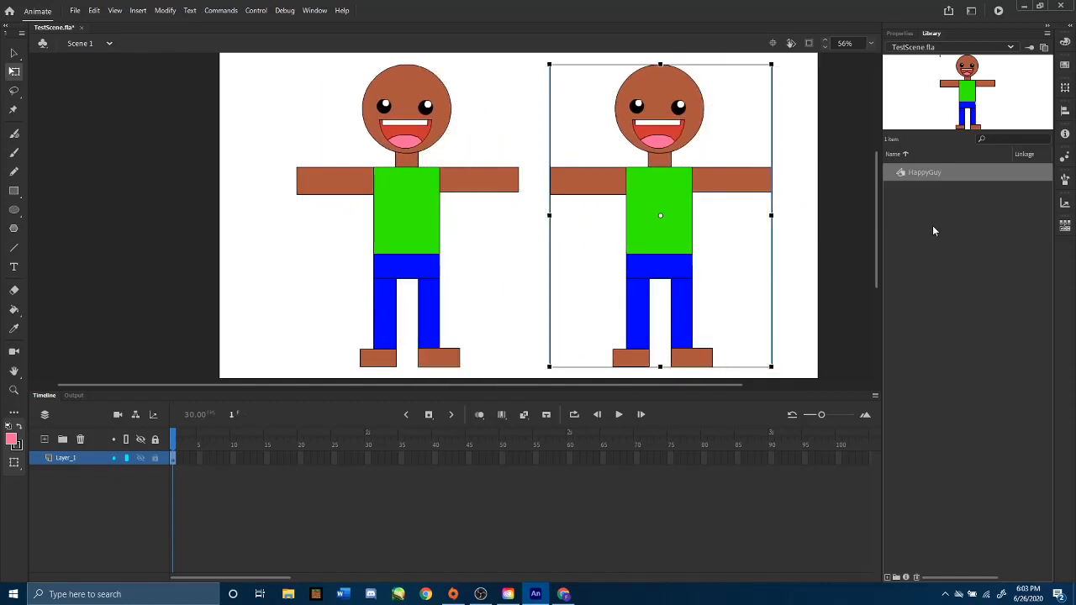
Step: Select both HappyGuy instances together, delete them from the stage and save the file
{"action": "left_click", "coordinate": [825, 223]}
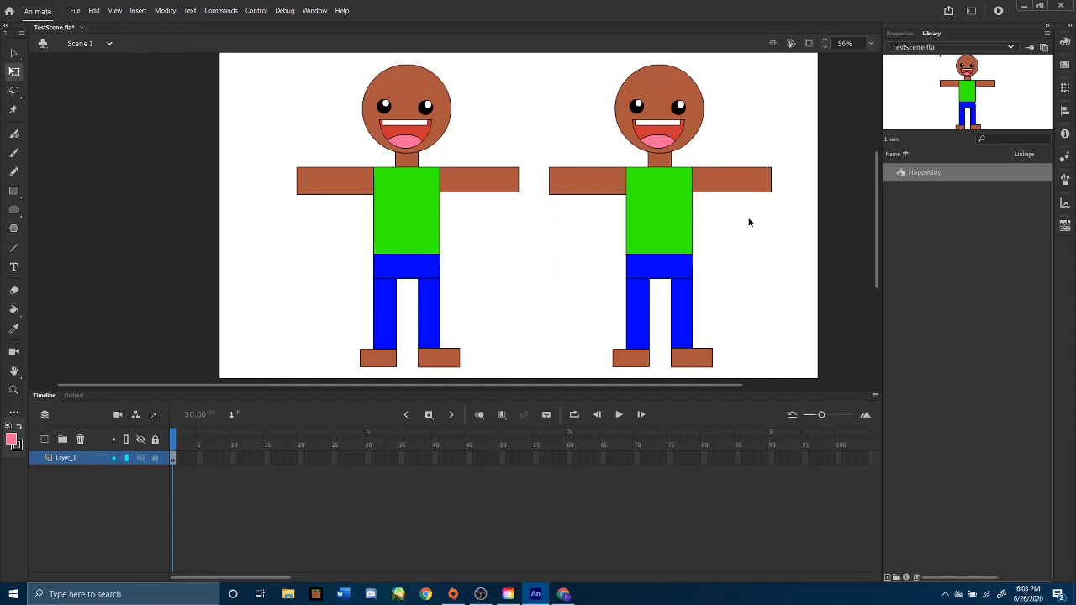
{"action": "left_click", "coordinate": [672, 233]}
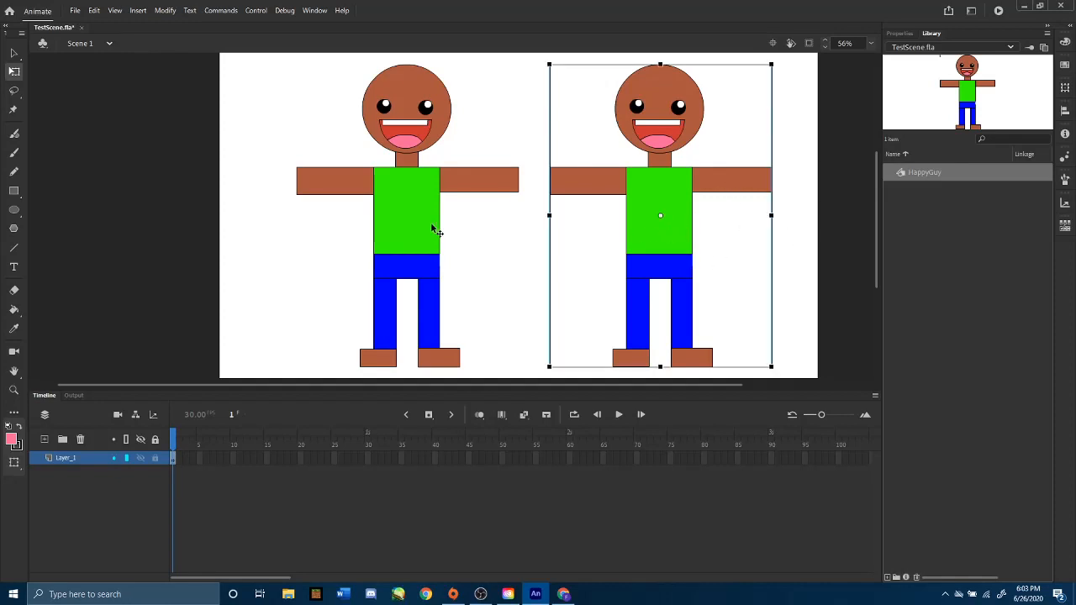
{"action": "left_click", "coordinate": [411, 225], "text": "shift"}
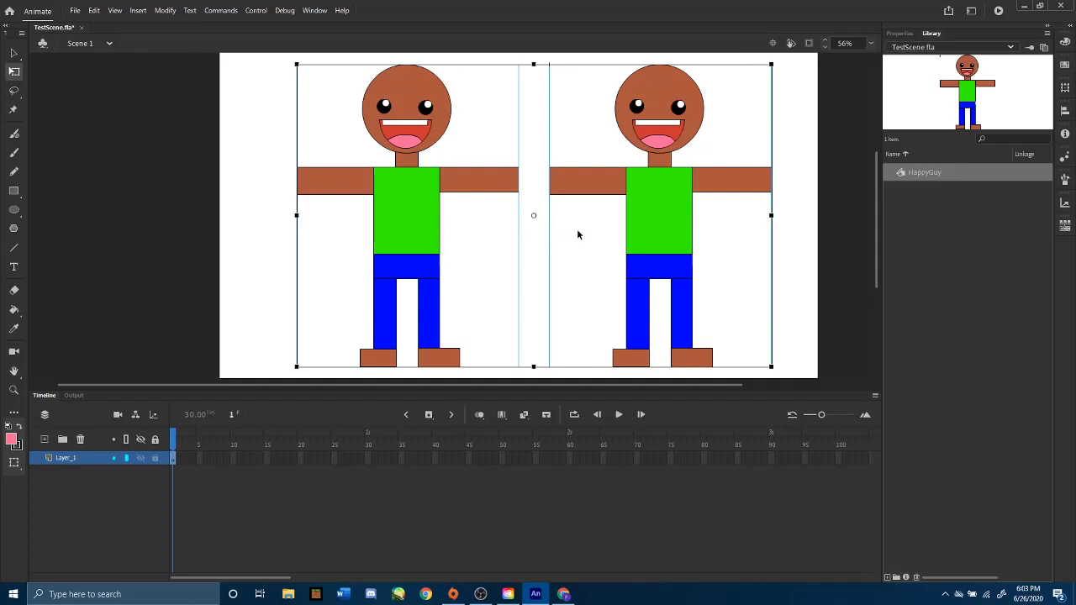
{"action": "key", "text": "Delete"}
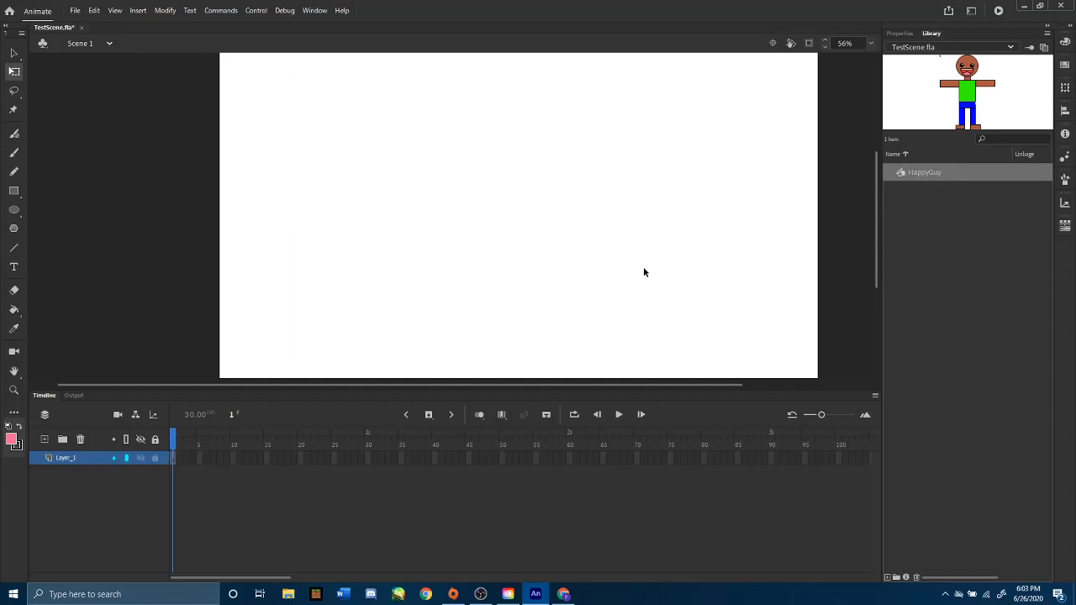
{"action": "key", "text": "ctrl+s"}
Step: Import the images green bird wing and green Bird_body from the Documents > Lucas folder into the library together
{"action": "left_click", "coordinate": [75, 11]}
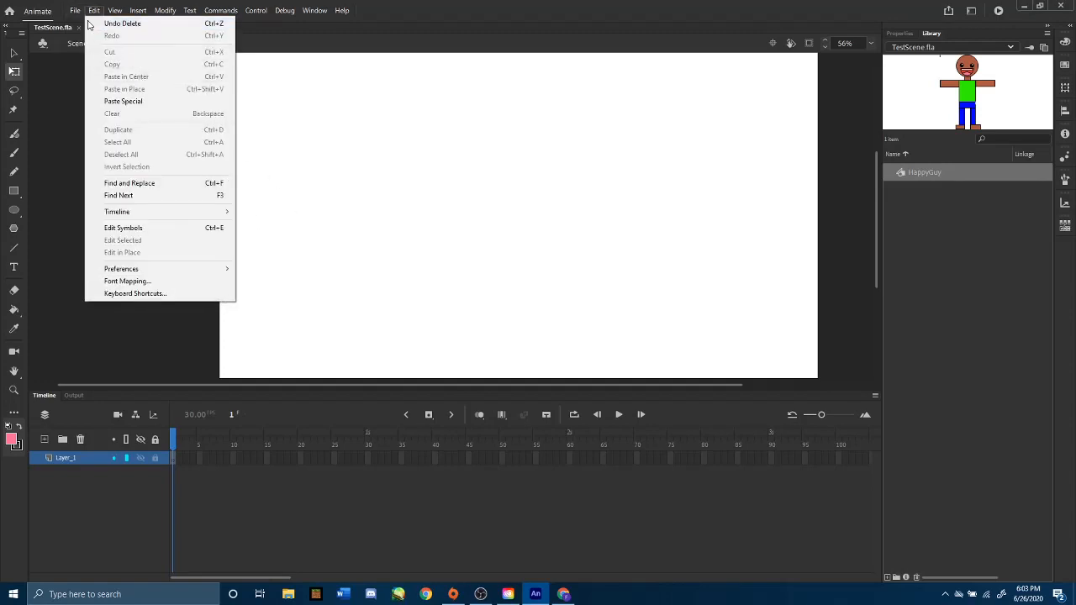
{"action": "mouse_move", "coordinate": [143, 180]}
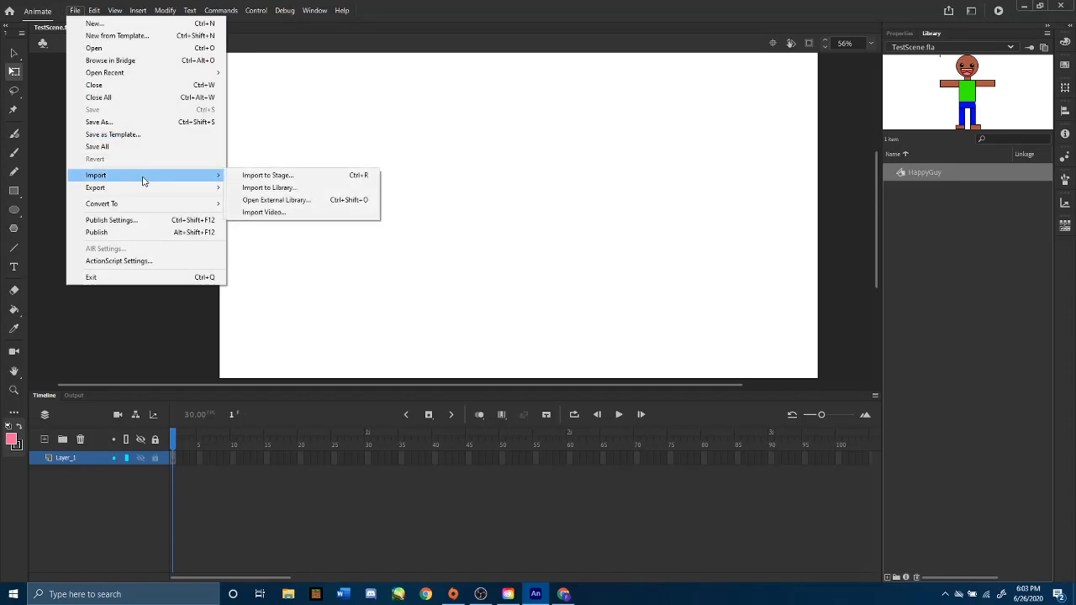
{"action": "left_click", "coordinate": [286, 191]}
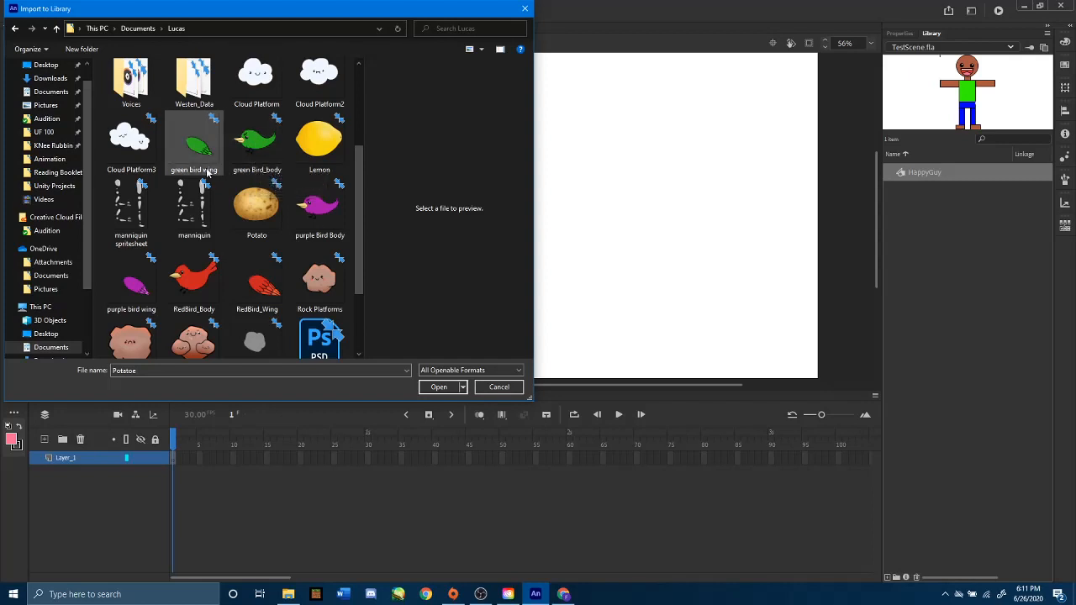
{"action": "left_click", "coordinate": [248, 152]}
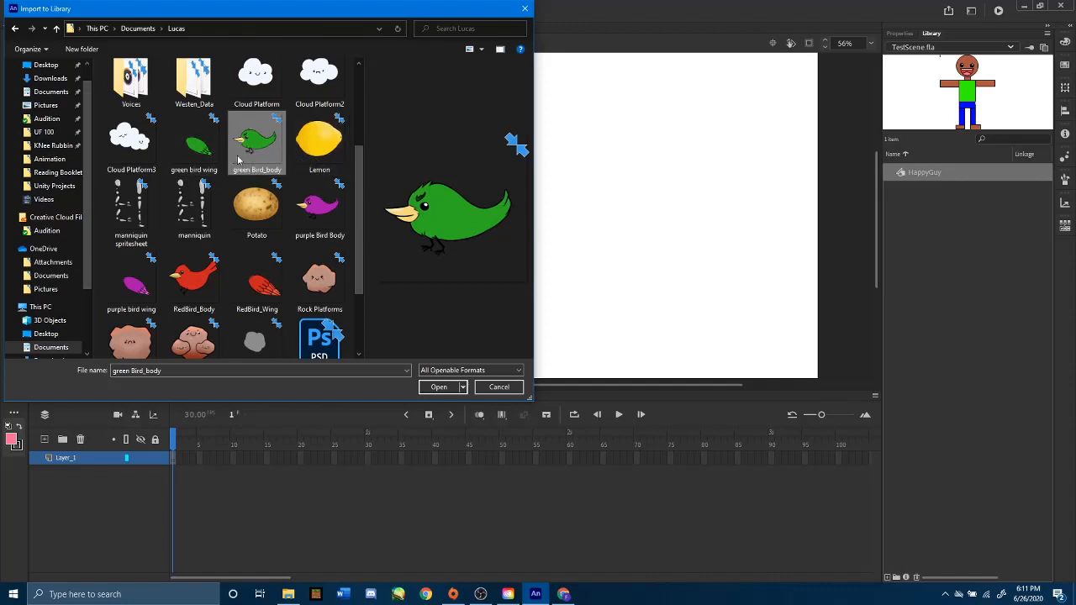
{"action": "left_click", "coordinate": [192, 152], "text": "ctrl"}
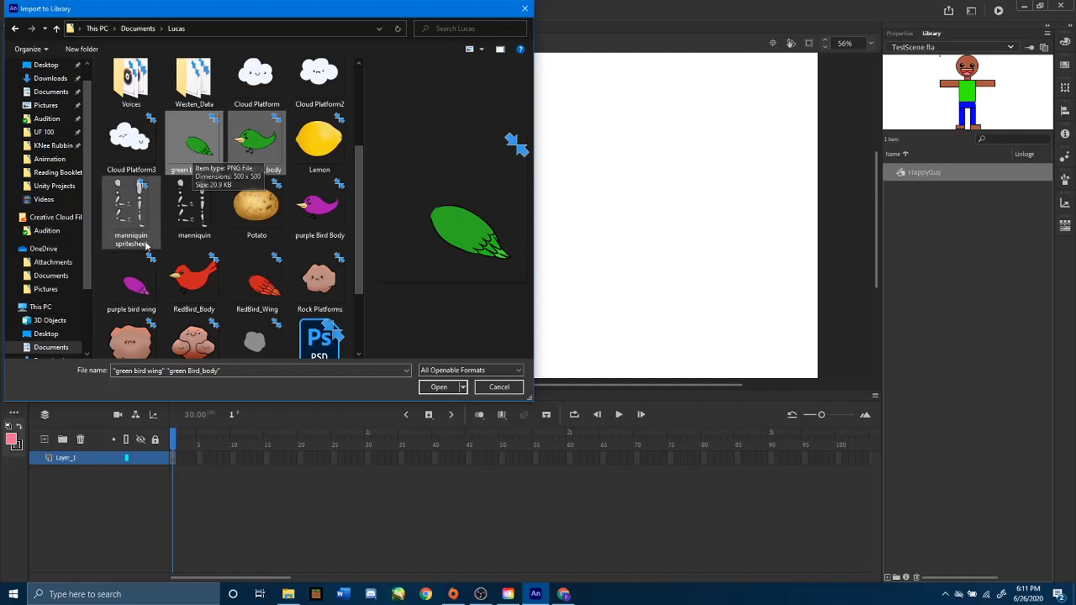
{"action": "left_click", "coordinate": [265, 218]}
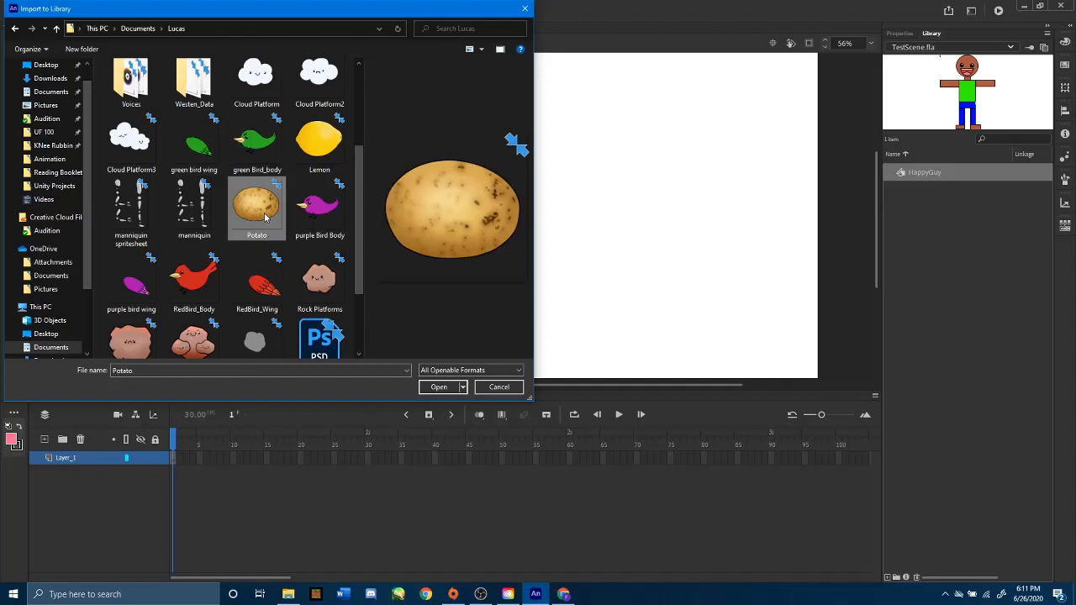
{"action": "left_click", "coordinate": [317, 144], "text": "ctrl"}
{"action": "left_click", "coordinate": [274, 151]}
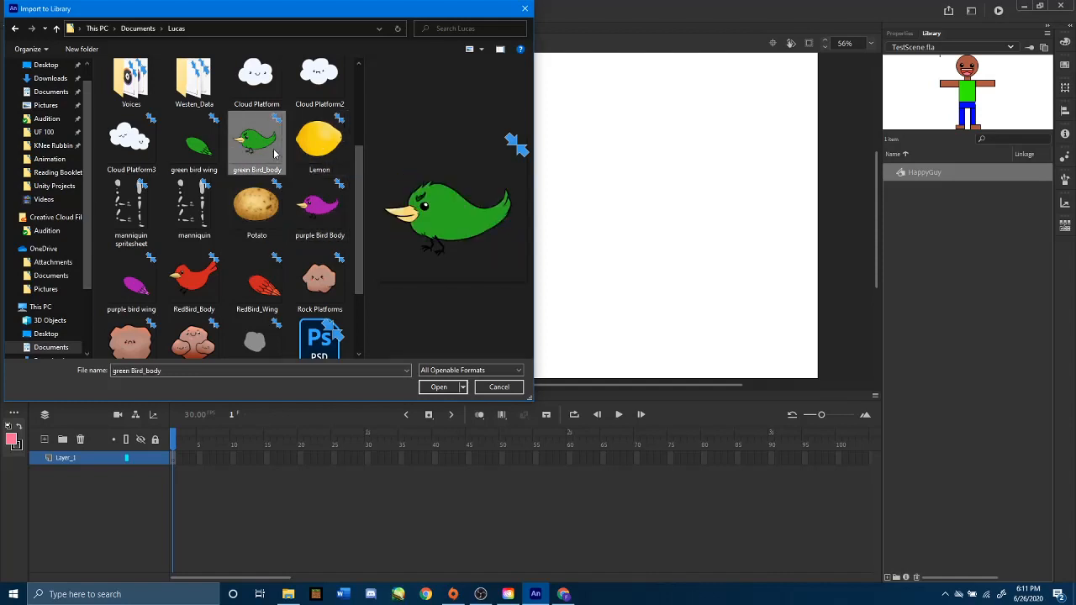
{"action": "left_click", "coordinate": [186, 153], "text": "ctrl"}
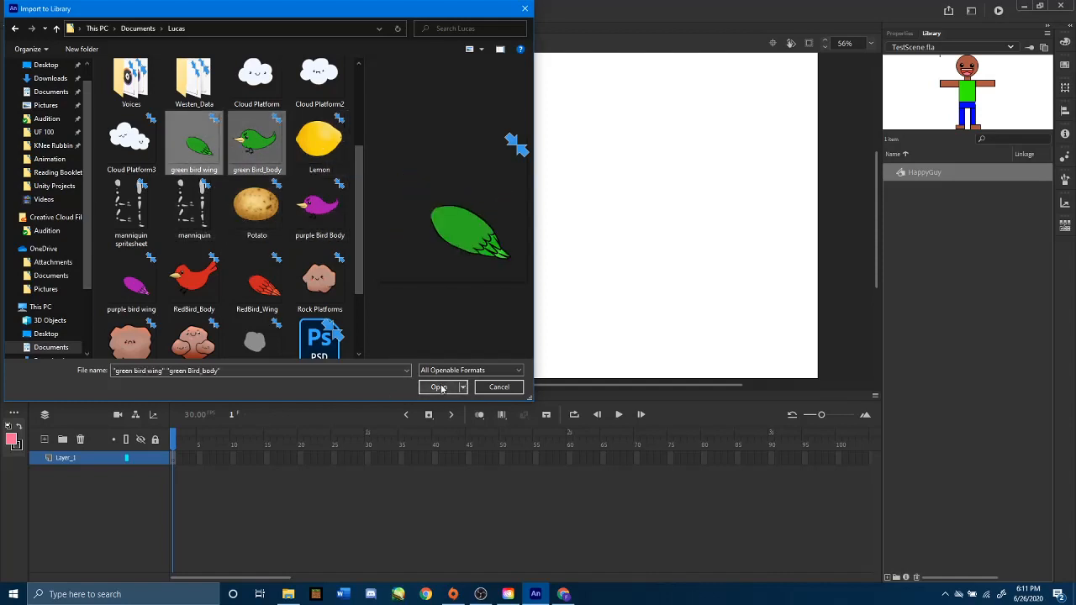
{"action": "left_click", "coordinate": [439, 388]}
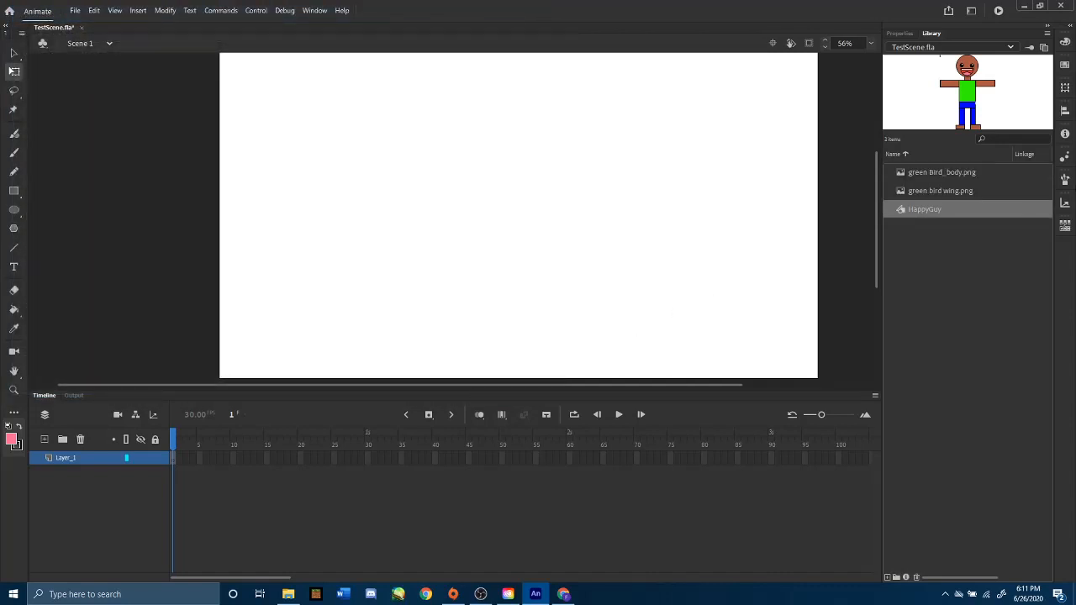
Step: Place green Bird_body.png from the library near the middle of the stage
{"action": "left_click", "coordinate": [1005, 171]}
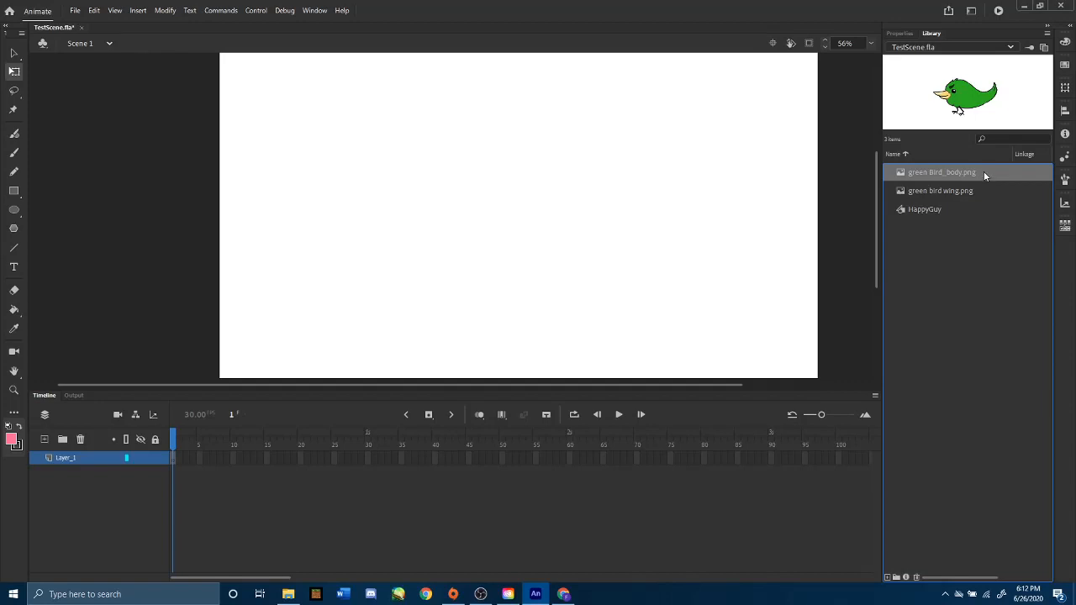
{"action": "left_click_drag", "start_coordinate": [983, 173], "coordinate": [538, 227]}
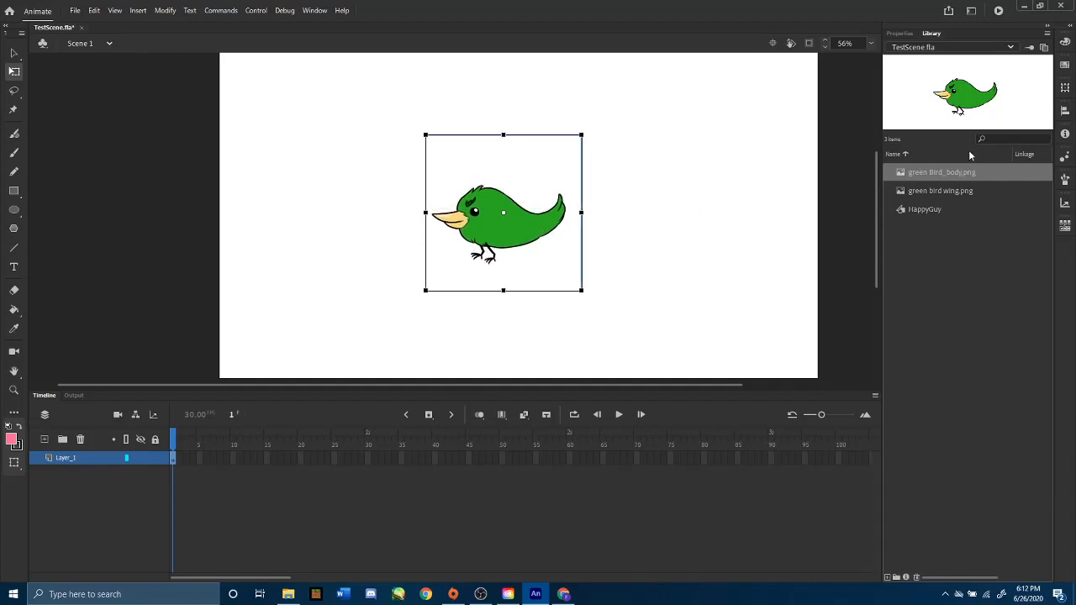
Step: Try placing green bird wing.png over the bird's body on the same layer, and undo that placement
{"action": "left_click", "coordinate": [970, 191]}
{"action": "left_click_drag", "start_coordinate": [984, 191], "coordinate": [559, 241]}
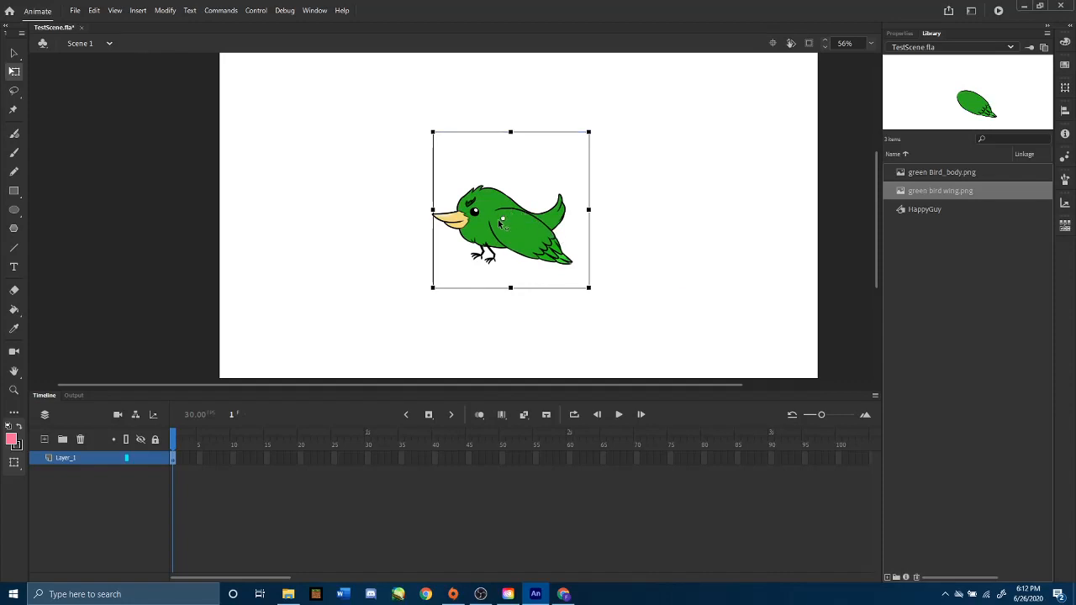
{"action": "left_click", "coordinate": [708, 244]}
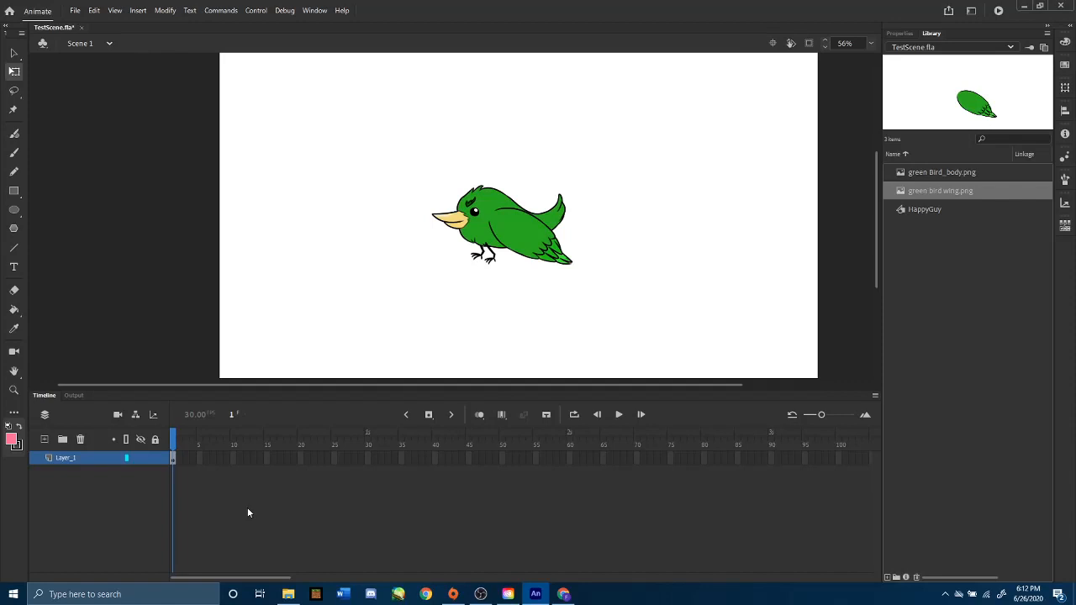
{"action": "key", "text": "ctrl+a"}
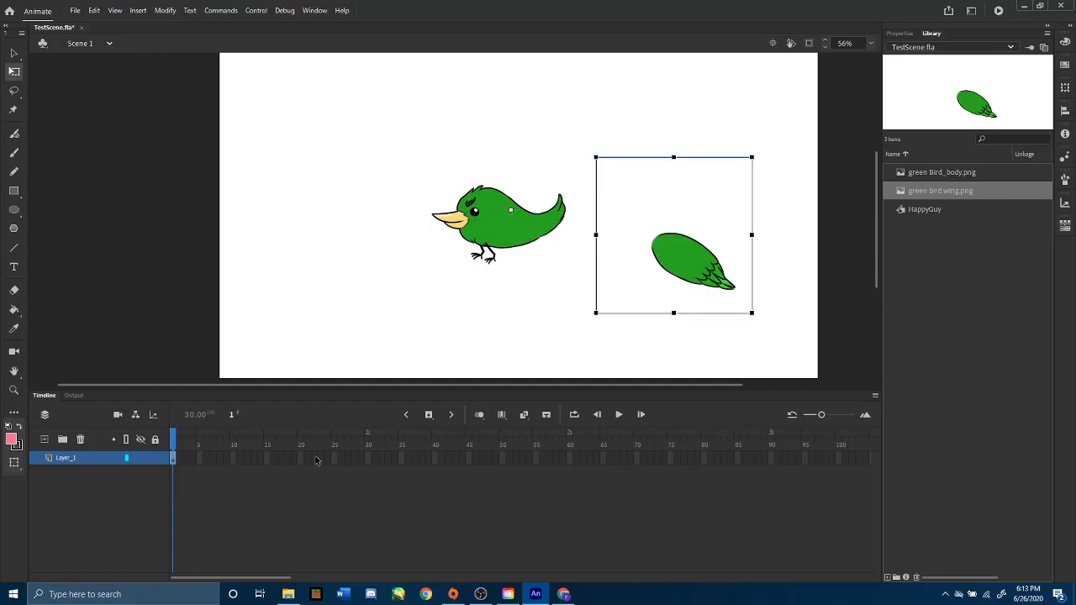
{"action": "key", "text": "ctrl+z"}
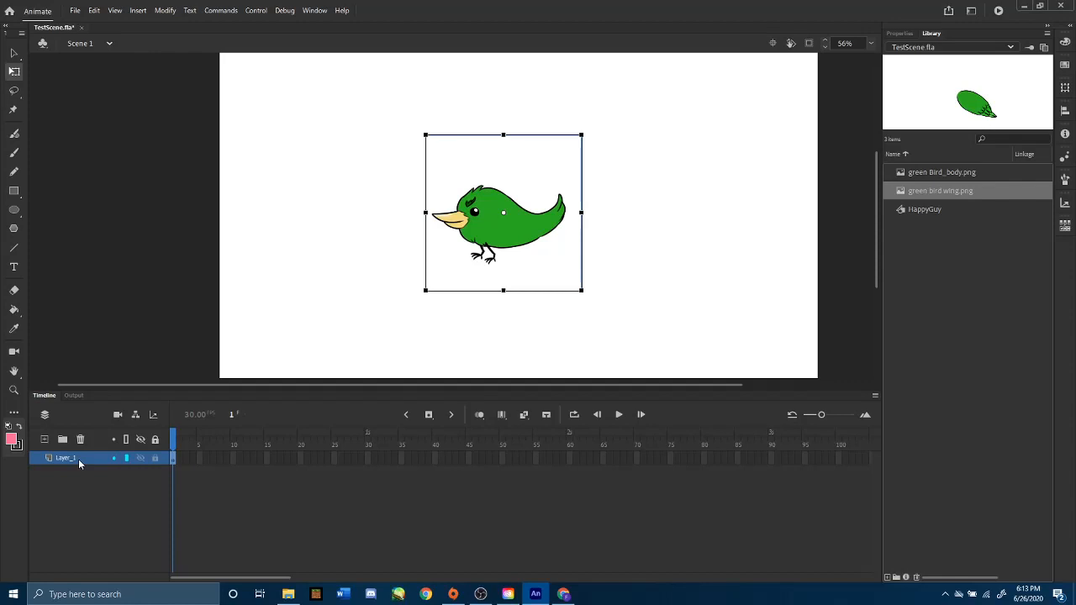
Step: Rename the layer holding the bird's body as Bird_Body and lock it
{"action": "double_click", "coordinate": [78, 458]}
{"action": "type", "text": "Bird Body"}
{"action": "key", "text": "Return"}
{"action": "left_click", "coordinate": [156, 458]}
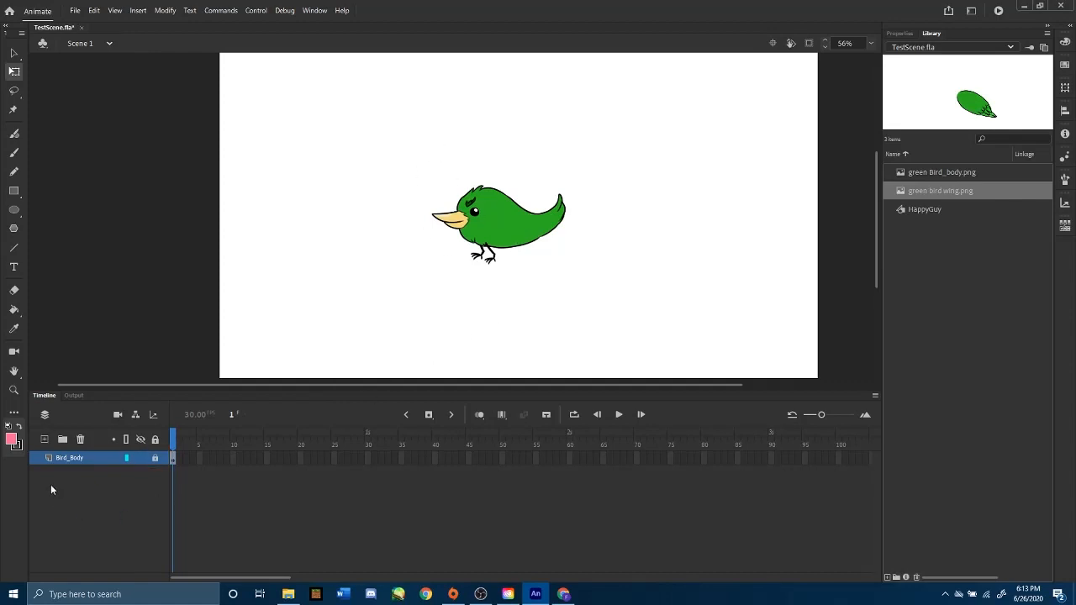
Step: Add a new layer above Bird_Body and name it Wing
{"action": "left_click", "coordinate": [44, 440]}
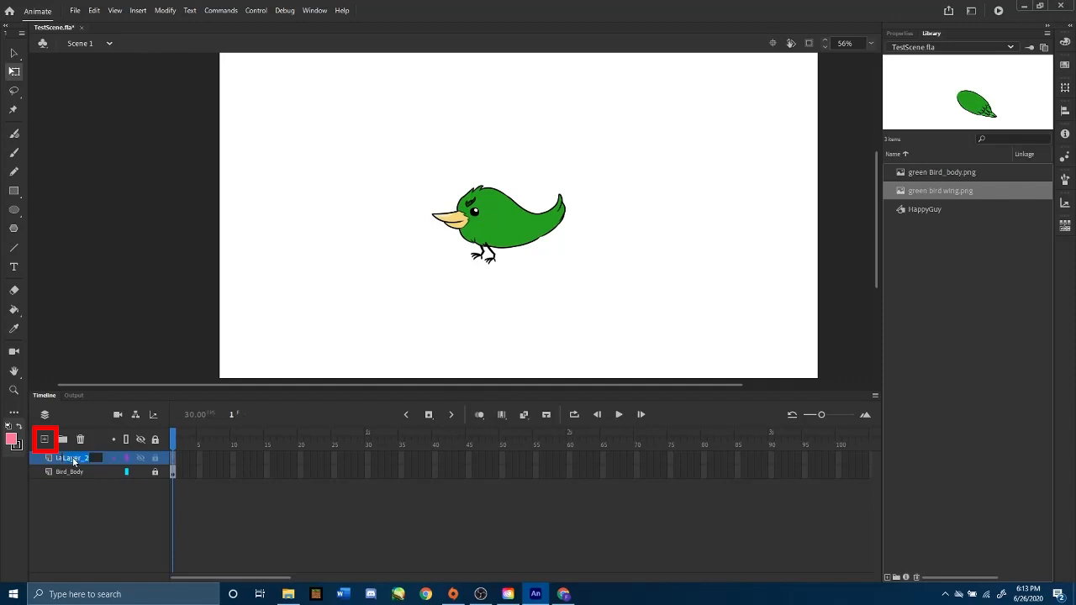
{"action": "double_click", "coordinate": [74, 459]}
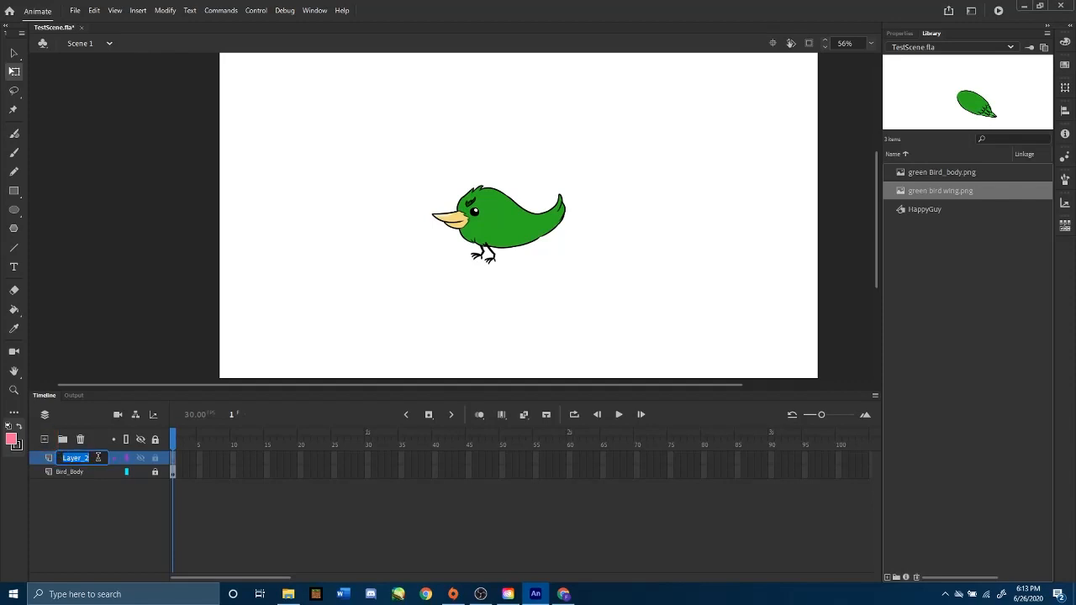
{"action": "type", "text": "Wing"}
{"action": "key", "text": "Return"}
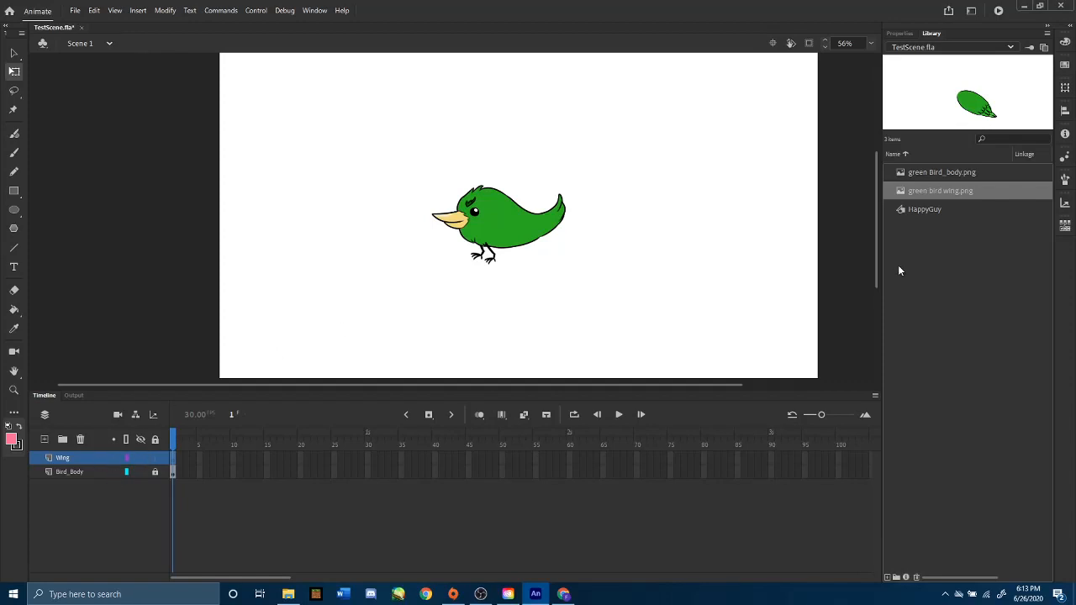
Step: Place green bird wing.png over the bird's body on the Wing layer and move its transformation point to the wing's shoulder end
{"action": "left_click_drag", "start_coordinate": [900, 193], "coordinate": [596, 224]}
{"action": "left_click_drag", "start_coordinate": [653, 244], "coordinate": [561, 244]}
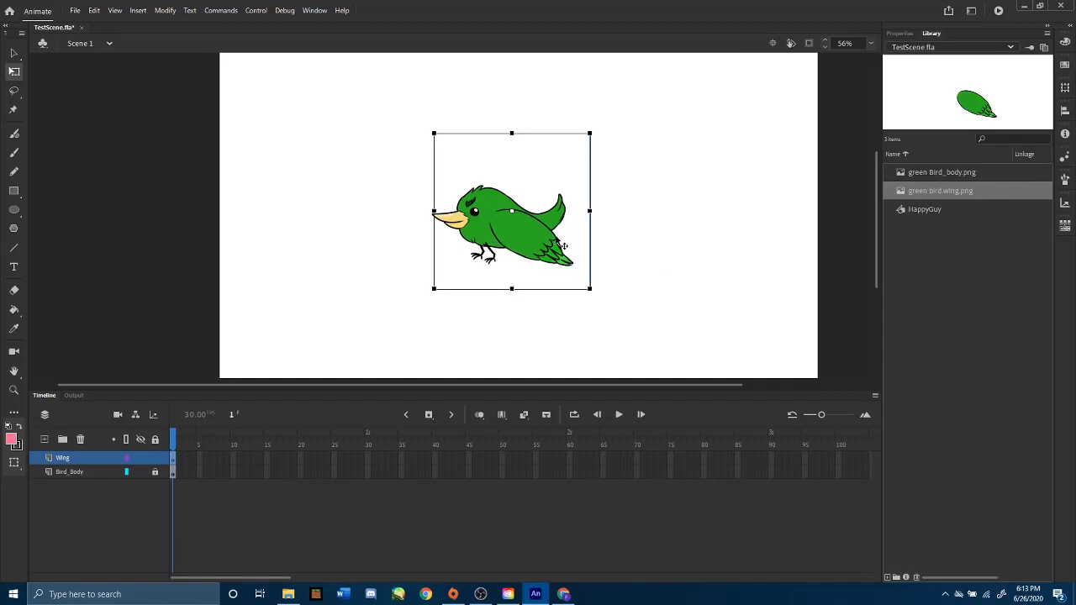
{"action": "left_click_drag", "start_coordinate": [514, 216], "coordinate": [504, 226]}
{"action": "left_click_drag", "start_coordinate": [596, 303], "coordinate": [583, 280]}
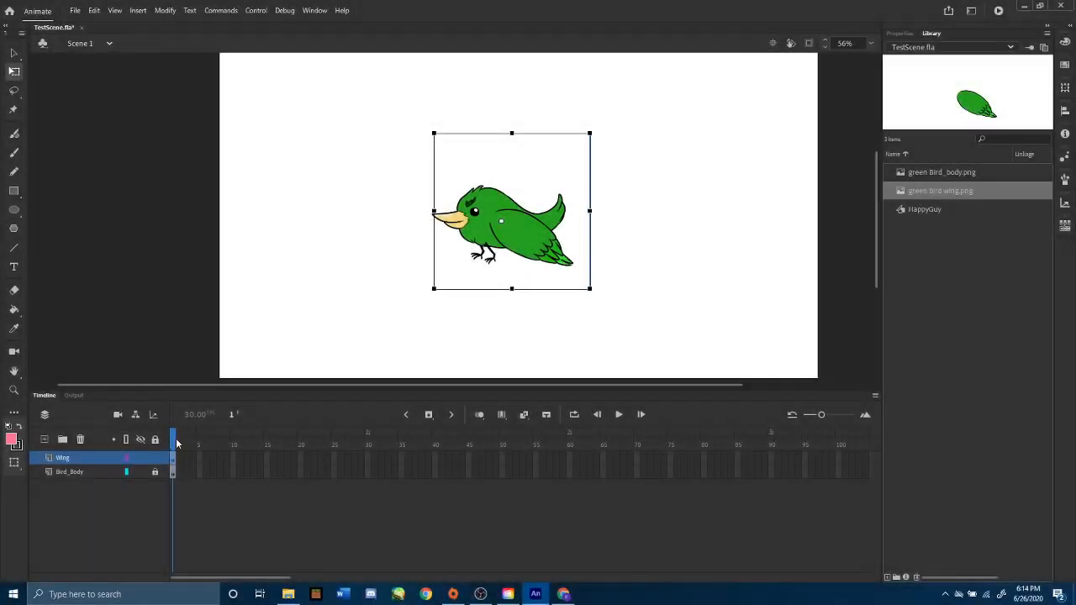
Step: Hide and show the Wing and Bird_Body layers one at a time to check what each layer contains
{"action": "left_click_drag", "start_coordinate": [177, 443], "coordinate": [202, 444]}
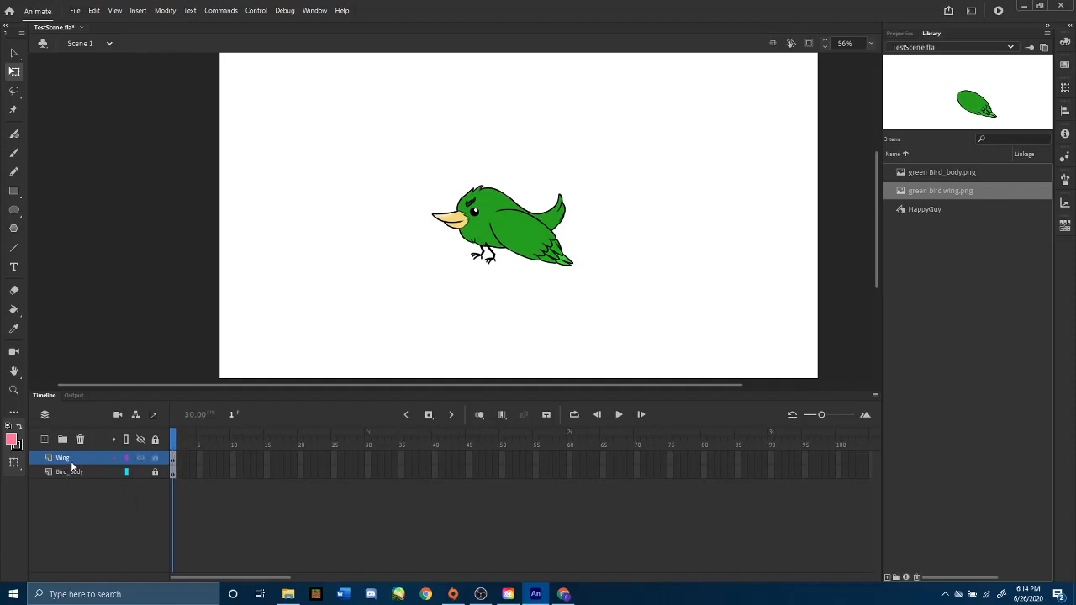
{"action": "left_click", "coordinate": [140, 460]}
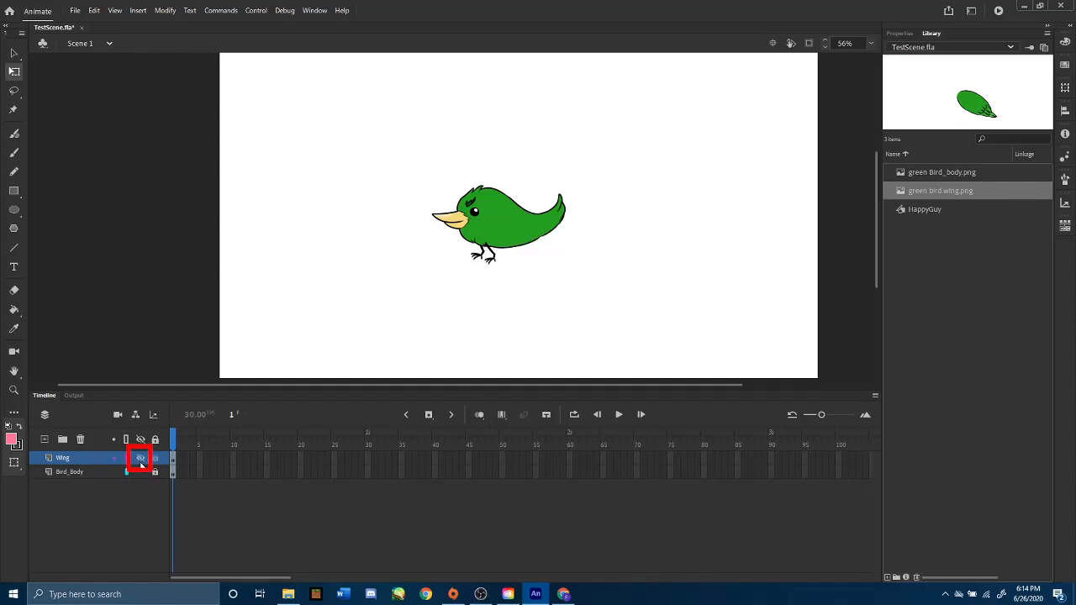
{"action": "left_click", "coordinate": [141, 459]}
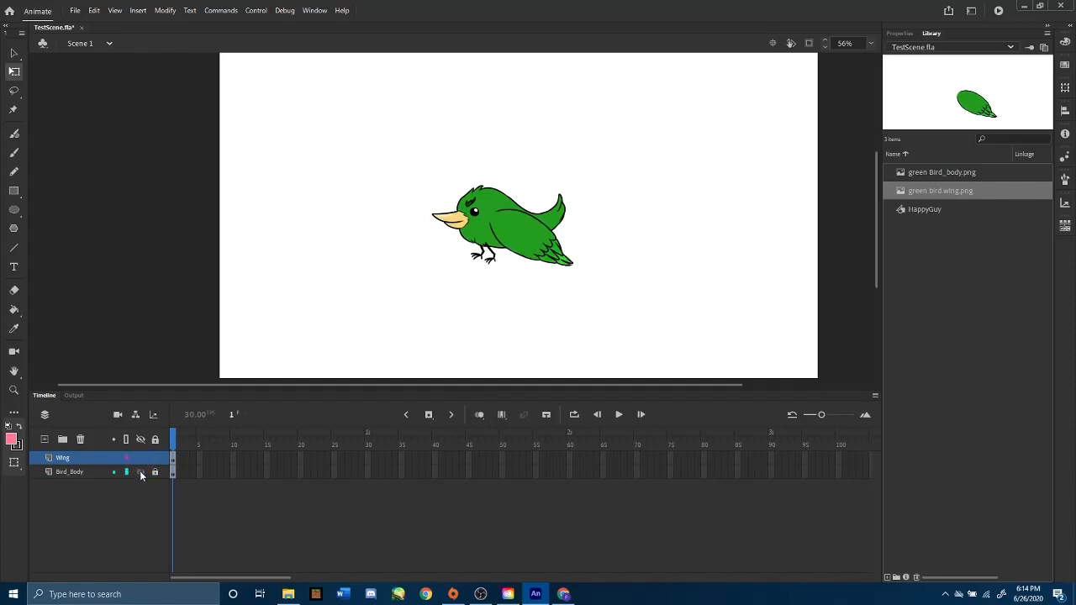
{"action": "left_click", "coordinate": [140, 472]}
{"action": "left_click", "coordinate": [140, 472]}
{"action": "left_click", "coordinate": [140, 471]}
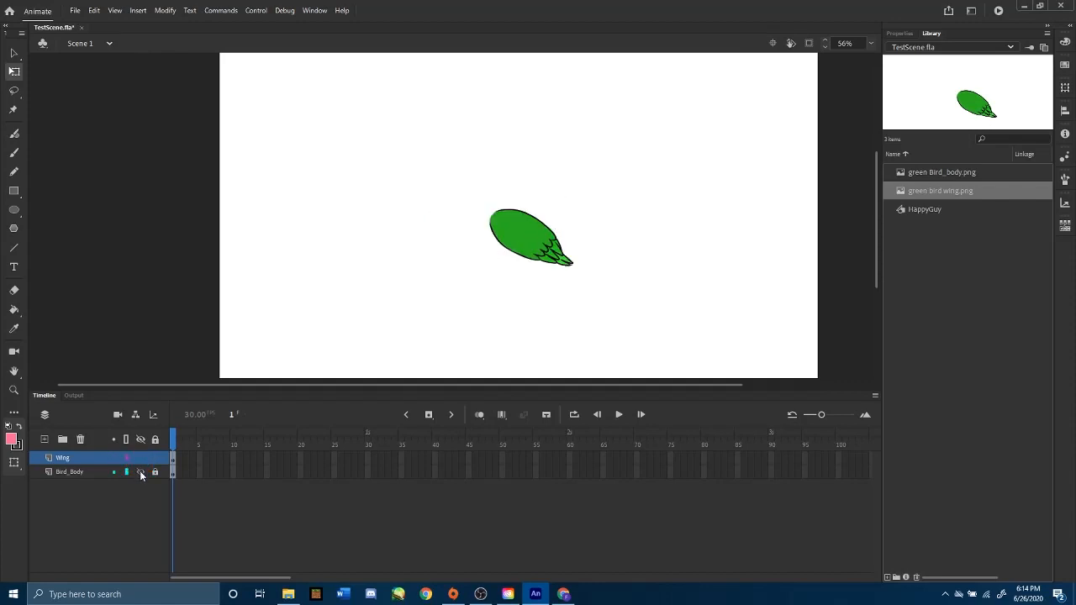
{"action": "left_click", "coordinate": [140, 472]}
{"action": "left_click", "coordinate": [55, 474]}
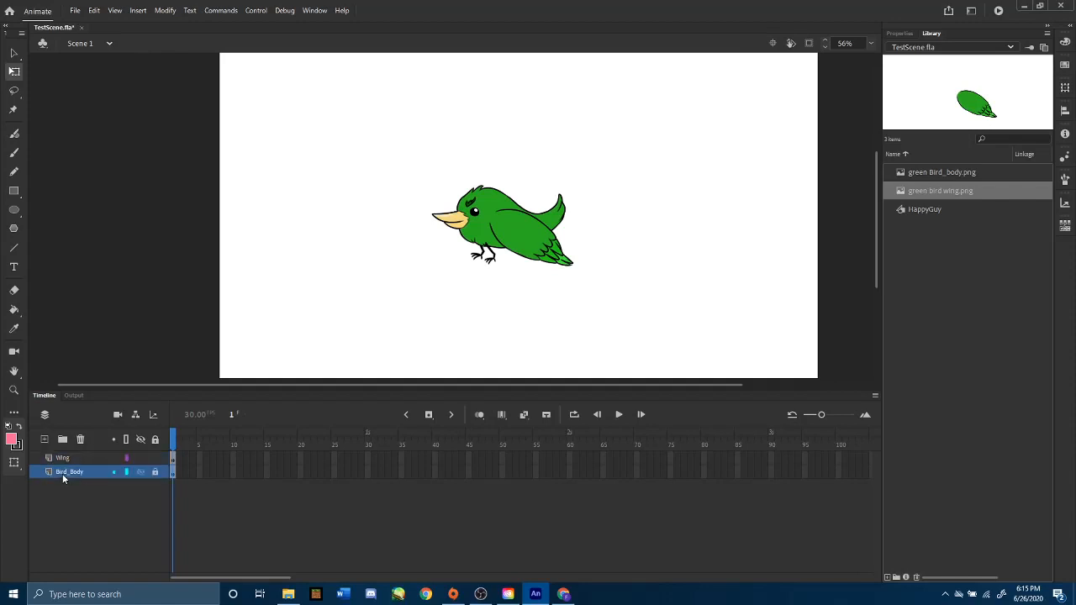
{"action": "left_click", "coordinate": [74, 456]}
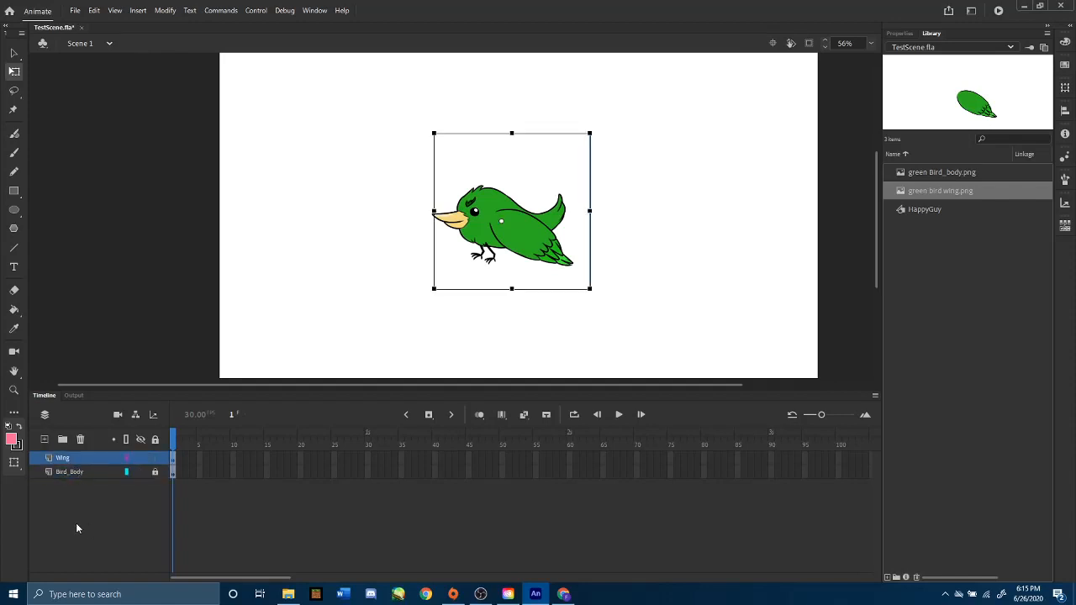
{"action": "left_click", "coordinate": [58, 473]}
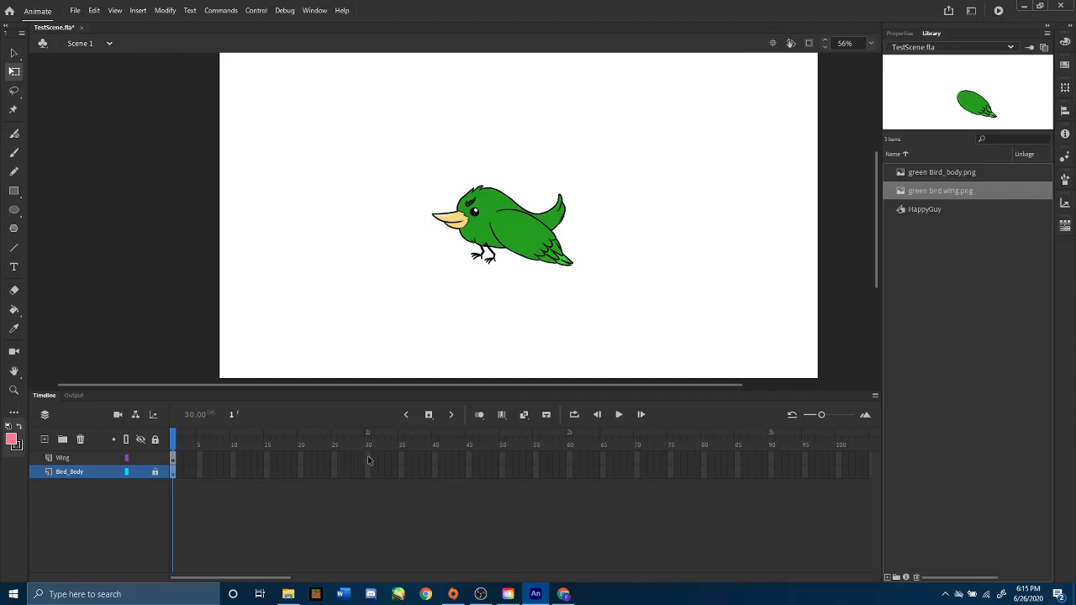
Step: Insert keyframes at frame 30 on both the Wing and Bird_Body layers
{"action": "left_click_drag", "start_coordinate": [367, 456], "coordinate": [364, 477]}
{"action": "right_click", "coordinate": [372, 475]}
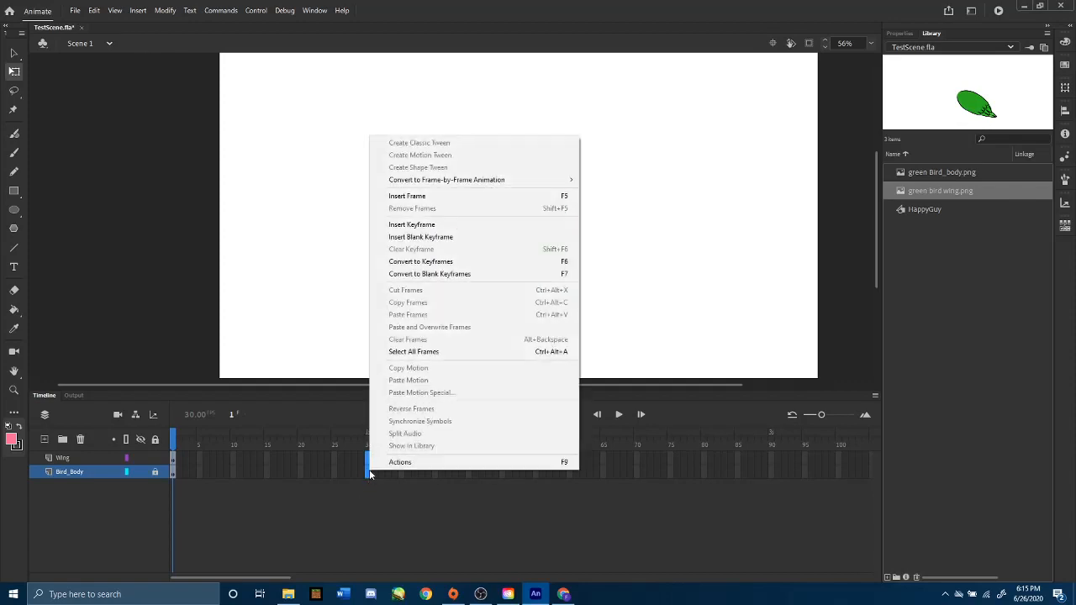
{"action": "left_click", "coordinate": [420, 225]}
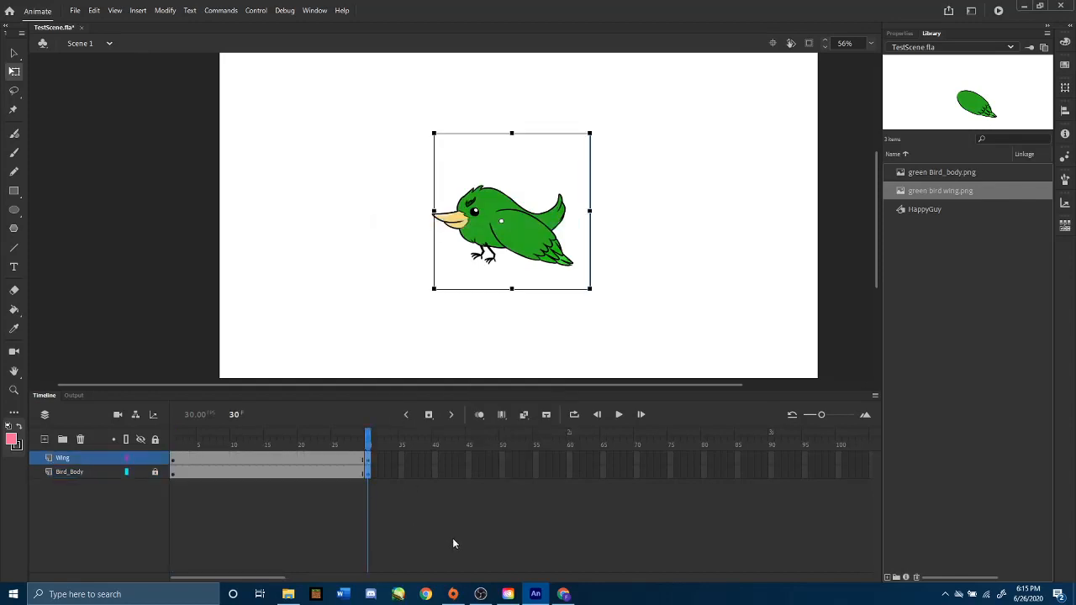
Step: Scrub the playhead between frames 1 and 30 to review the bird, and return to the Wing layer's first keyframe
{"action": "key", "text": "Return"}
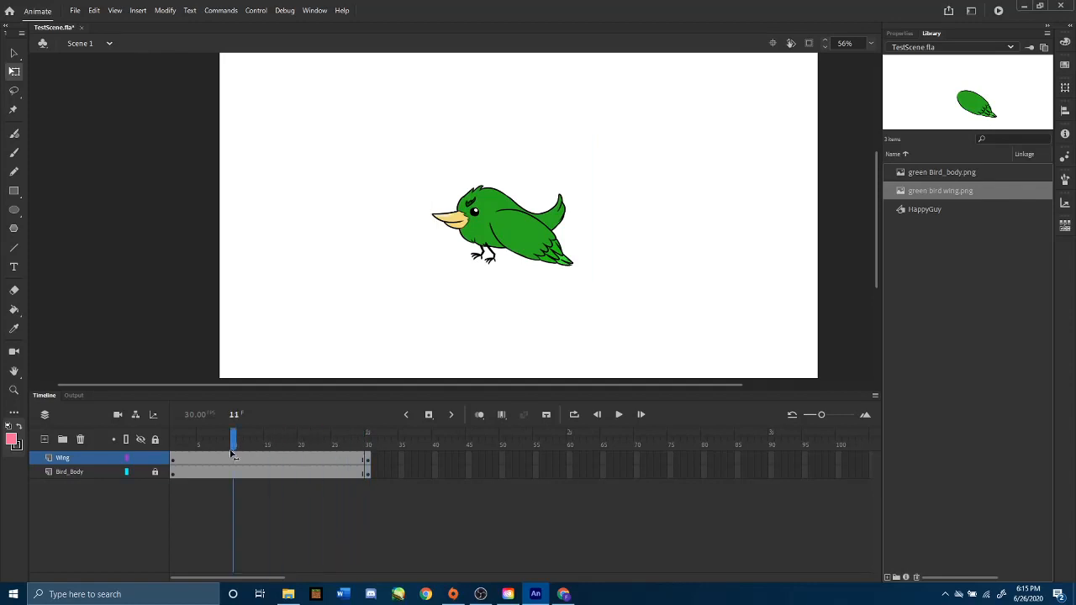
{"action": "mouse_move", "coordinate": [366, 456]}
{"action": "left_mouse_down"}
{"action": "mouse_move", "coordinate": [127, 466]}
{"action": "mouse_move", "coordinate": [368, 454]}
{"action": "left_mouse_up"}
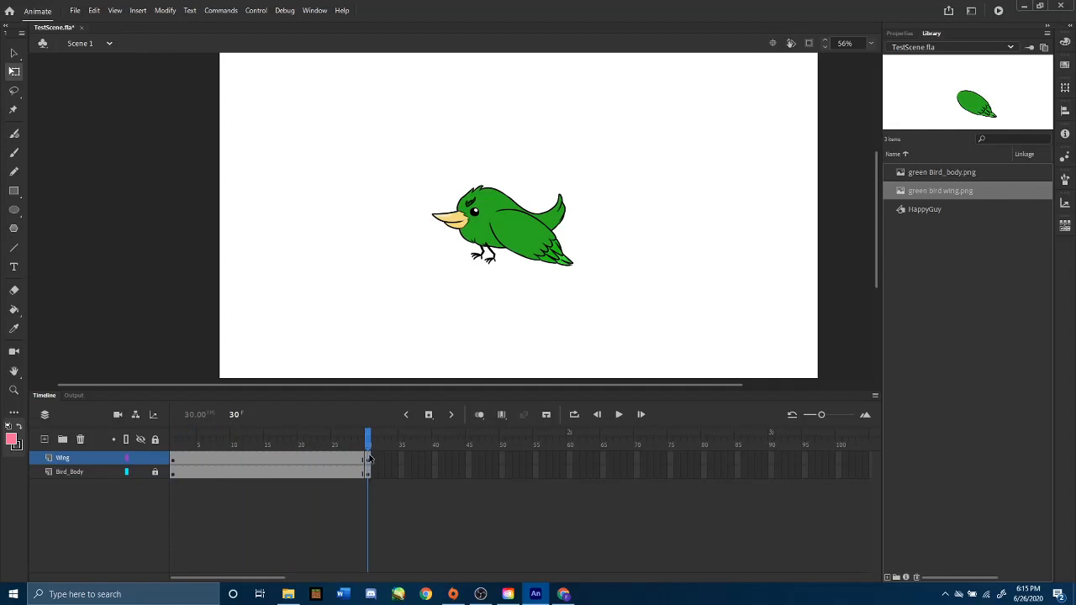
{"action": "left_click_drag", "start_coordinate": [276, 448], "coordinate": [153, 450]}
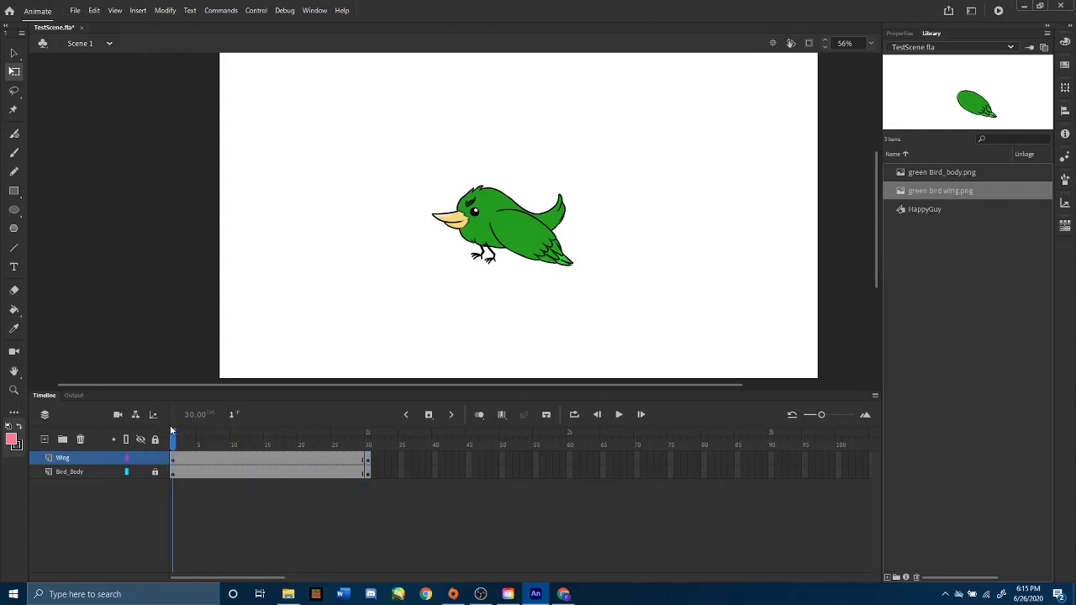
{"action": "left_click_drag", "start_coordinate": [173, 447], "coordinate": [149, 465]}
{"action": "left_click_drag", "start_coordinate": [173, 435], "coordinate": [274, 434]}
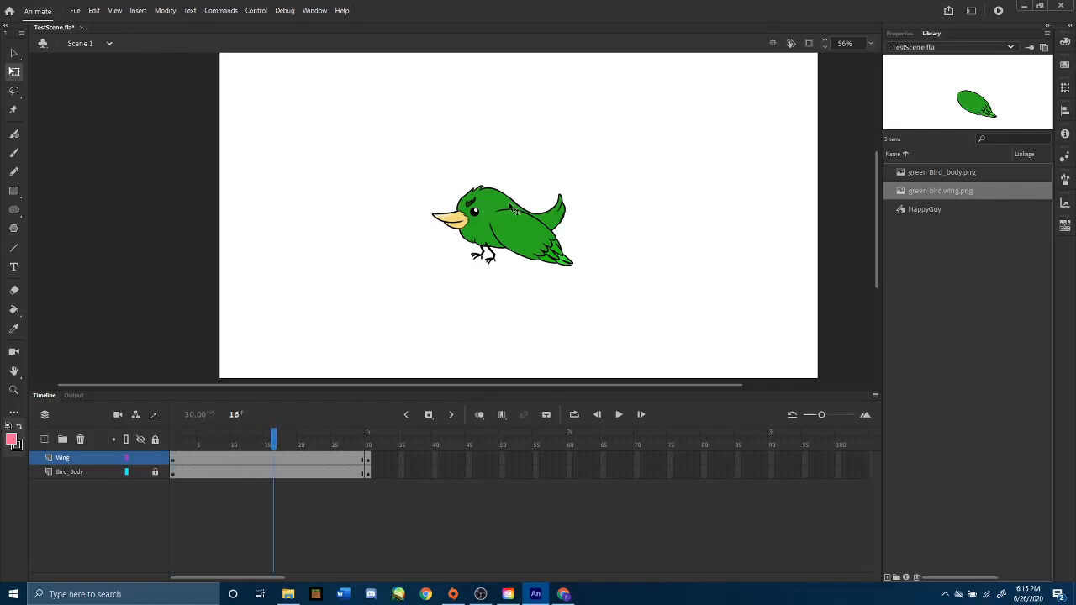
{"action": "left_click", "coordinate": [174, 460]}
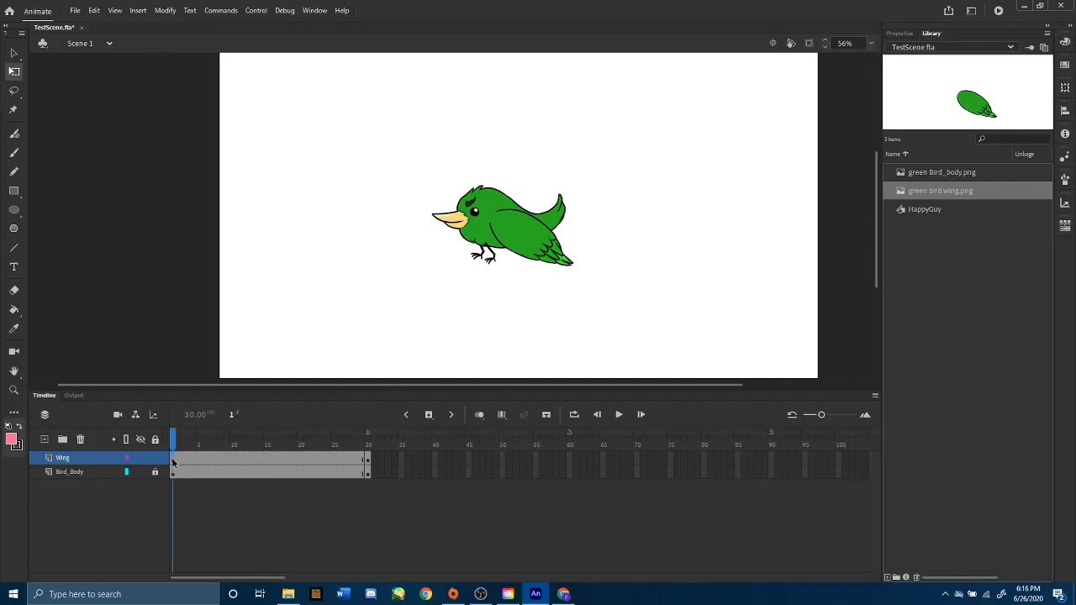
Step: Try rotating the wing downward at frame 16 of the Wing layer without a keyframe, and compare it with frame 1
{"action": "left_click", "coordinate": [176, 460]}
{"action": "left_click", "coordinate": [174, 458]}
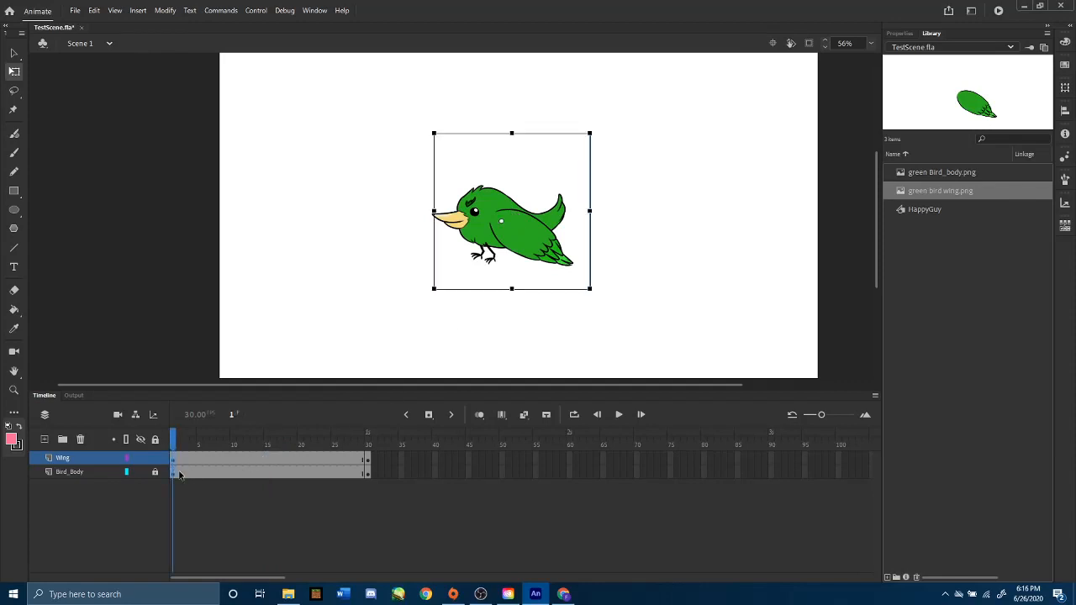
{"action": "left_click_drag", "start_coordinate": [173, 441], "coordinate": [274, 436]}
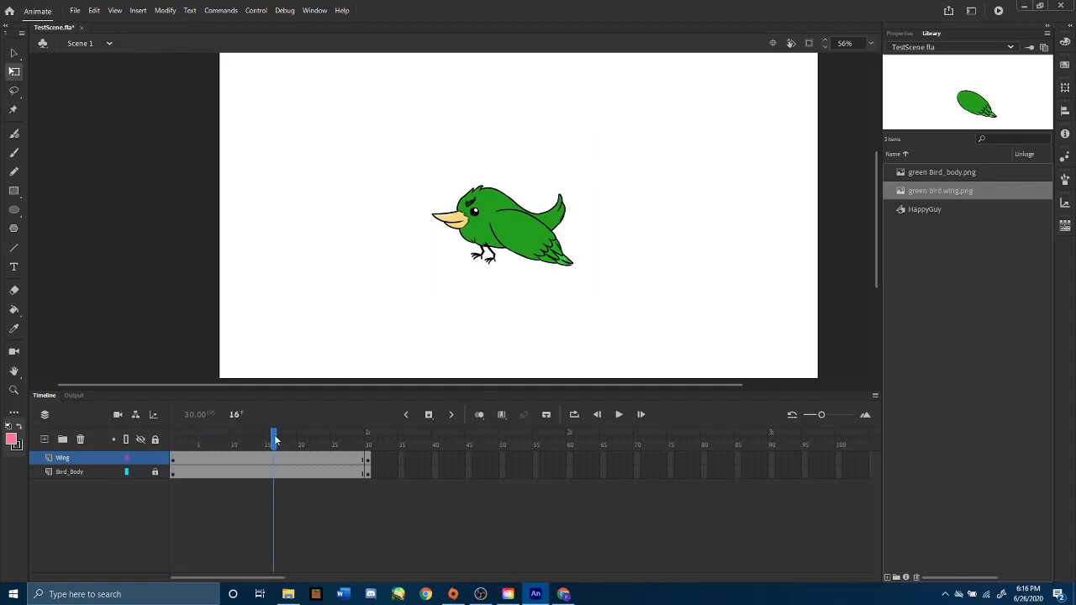
{"action": "left_click", "coordinate": [272, 459]}
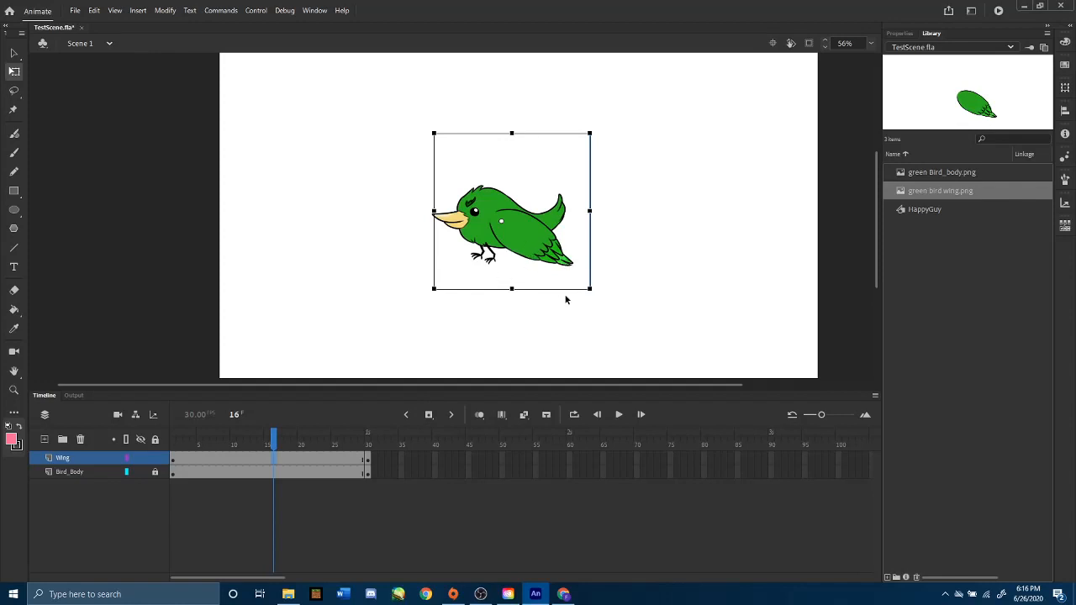
{"action": "left_click_drag", "start_coordinate": [594, 300], "coordinate": [546, 333]}
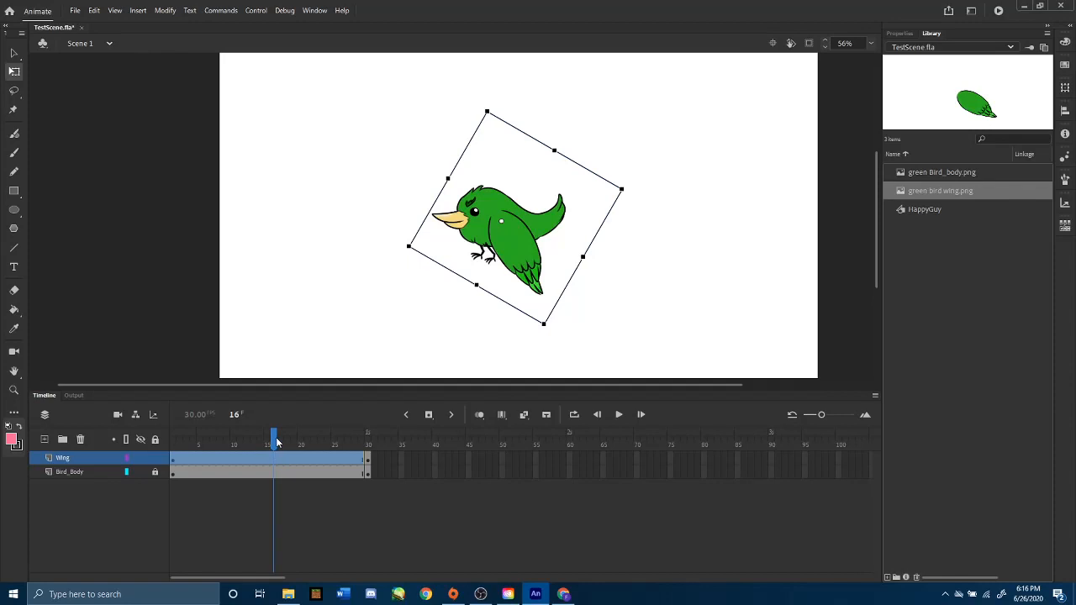
{"action": "left_click_drag", "start_coordinate": [273, 438], "coordinate": [173, 438]}
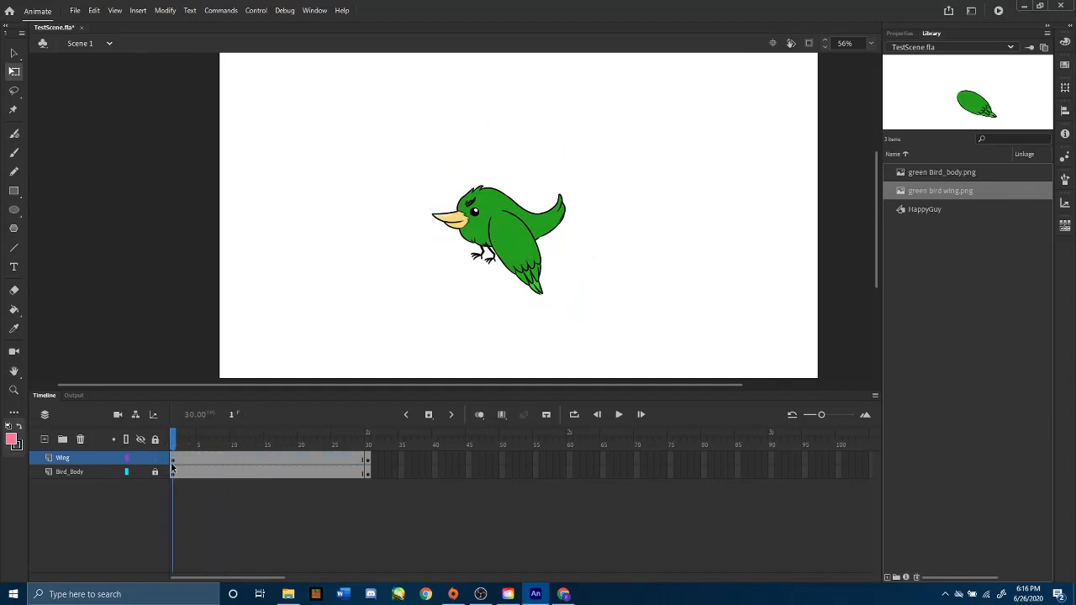
{"action": "left_click", "coordinate": [173, 459]}
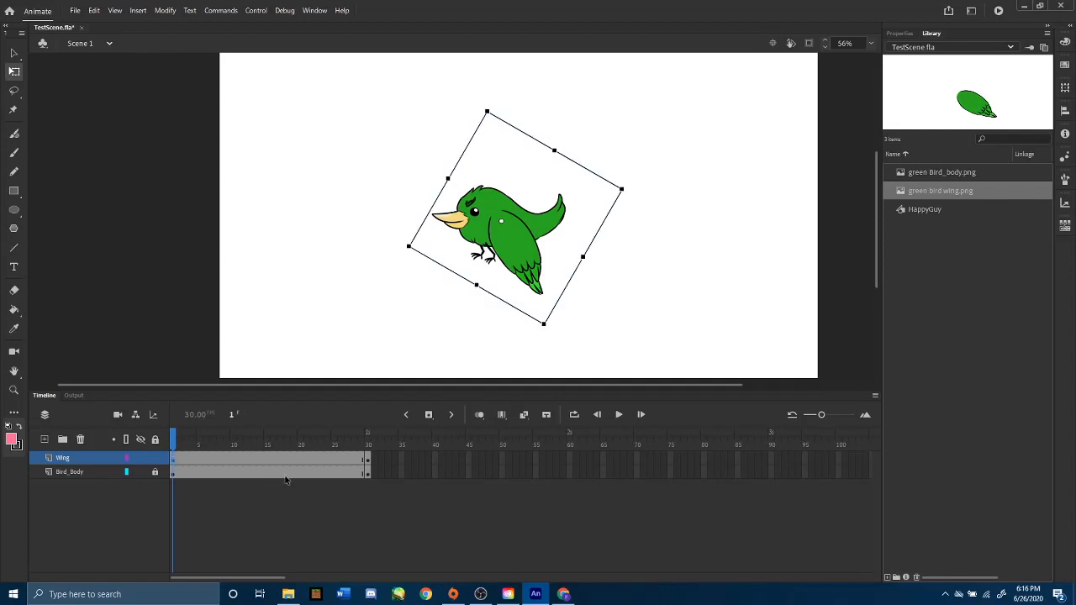
Step: Undo the wing rotation made without a keyframe
{"action": "key", "text": "ctrl+z"}
{"action": "key", "text": "ctrl+z"}
{"action": "key", "text": "ctrl+z"}
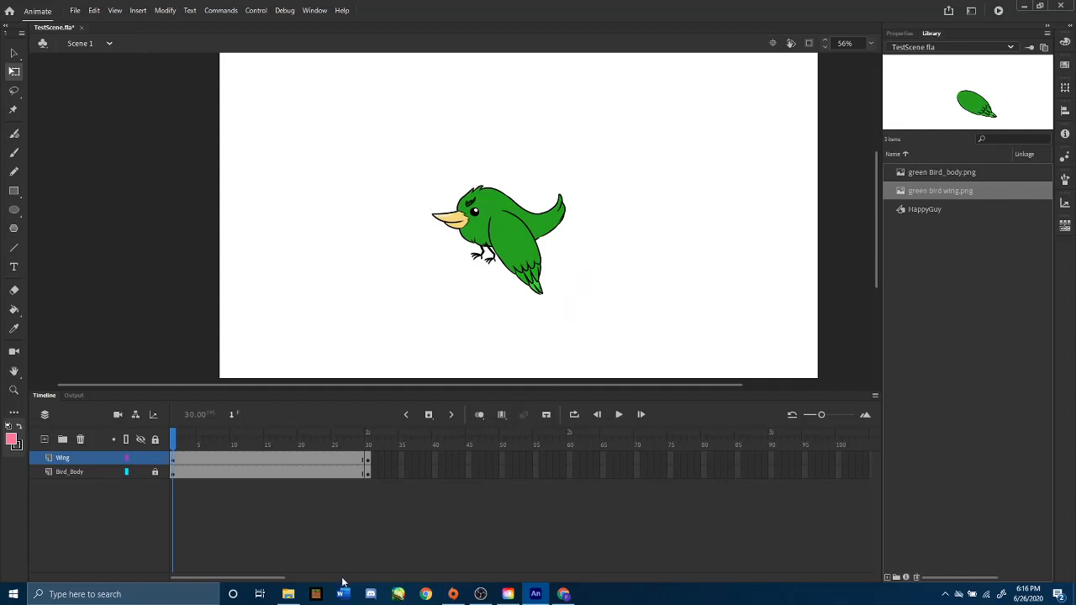
{"action": "left_click", "coordinate": [344, 563]}
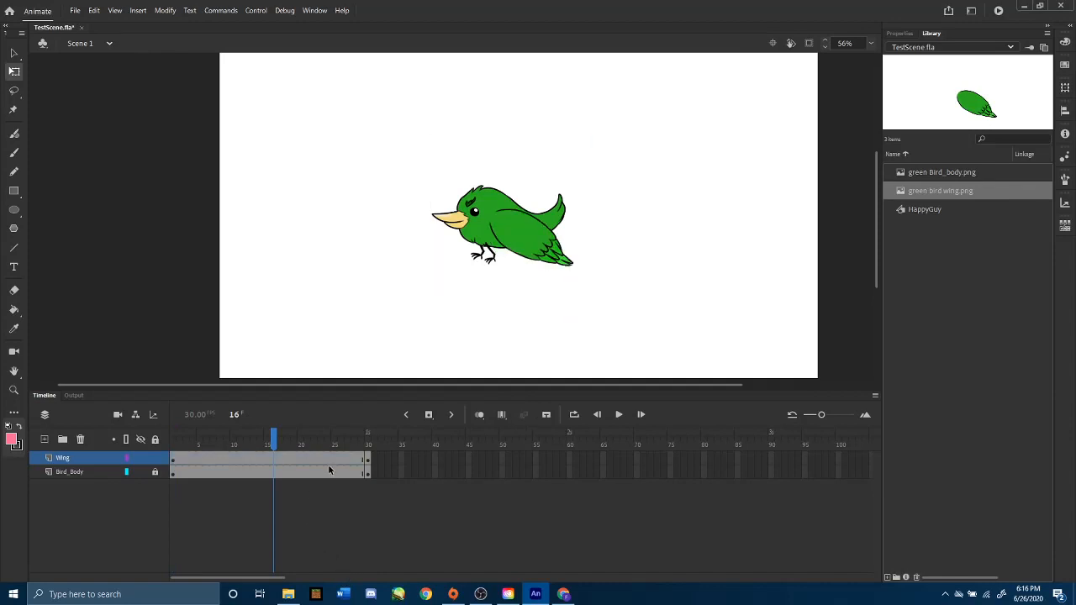
Step: Scrub the playhead across frames 1, 15 and 30 to review where the wing's start, middle and end poses fall
{"action": "left_click_drag", "start_coordinate": [279, 443], "coordinate": [371, 438]}
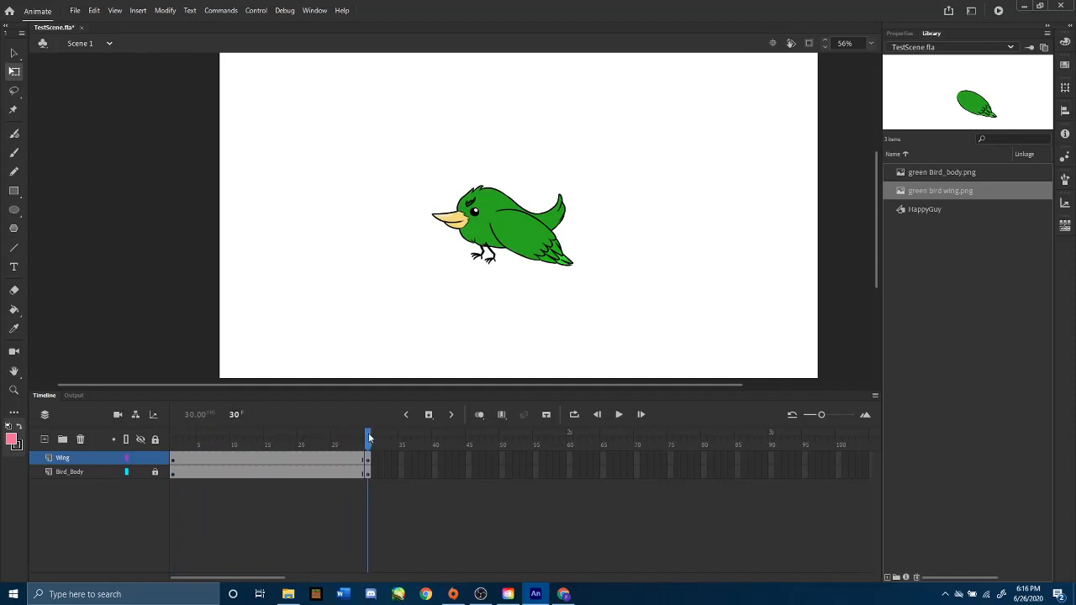
{"action": "left_click_drag", "start_coordinate": [369, 439], "coordinate": [270, 475]}
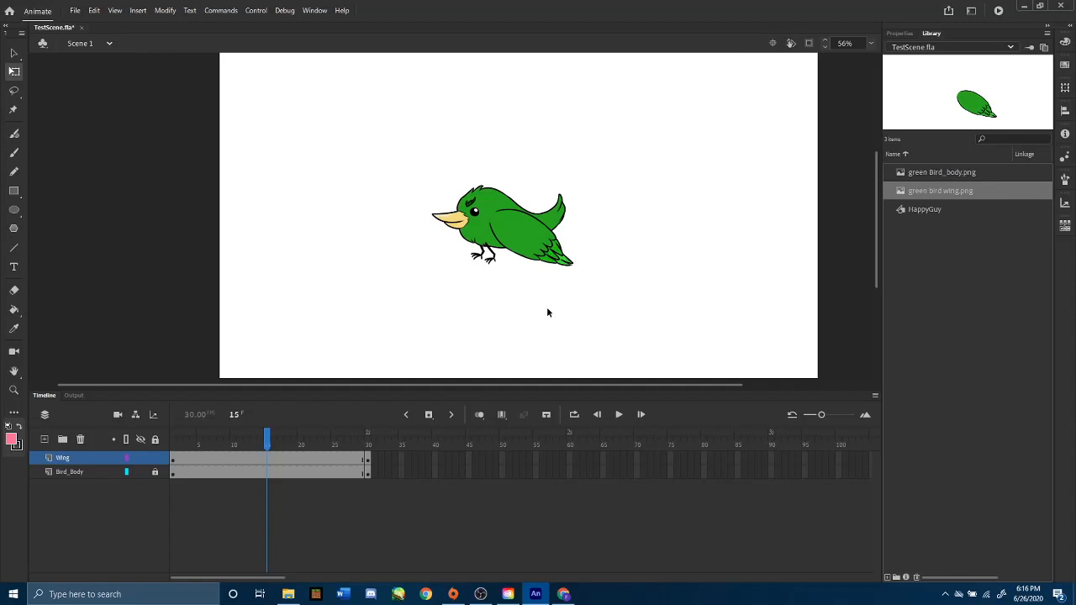
{"action": "left_click", "coordinate": [174, 460]}
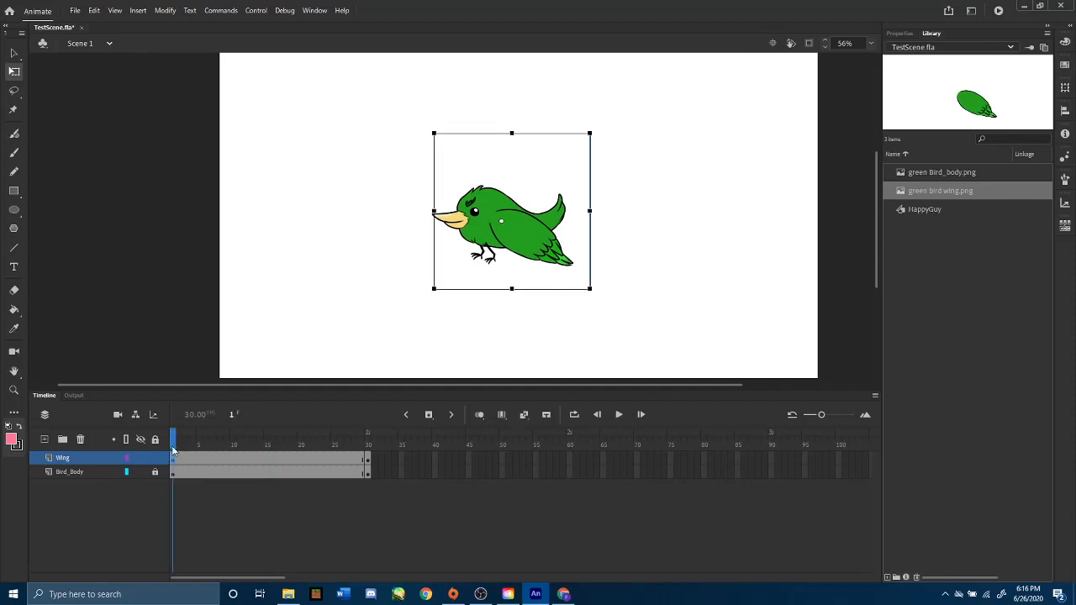
{"action": "left_click_drag", "start_coordinate": [174, 436], "coordinate": [368, 448]}
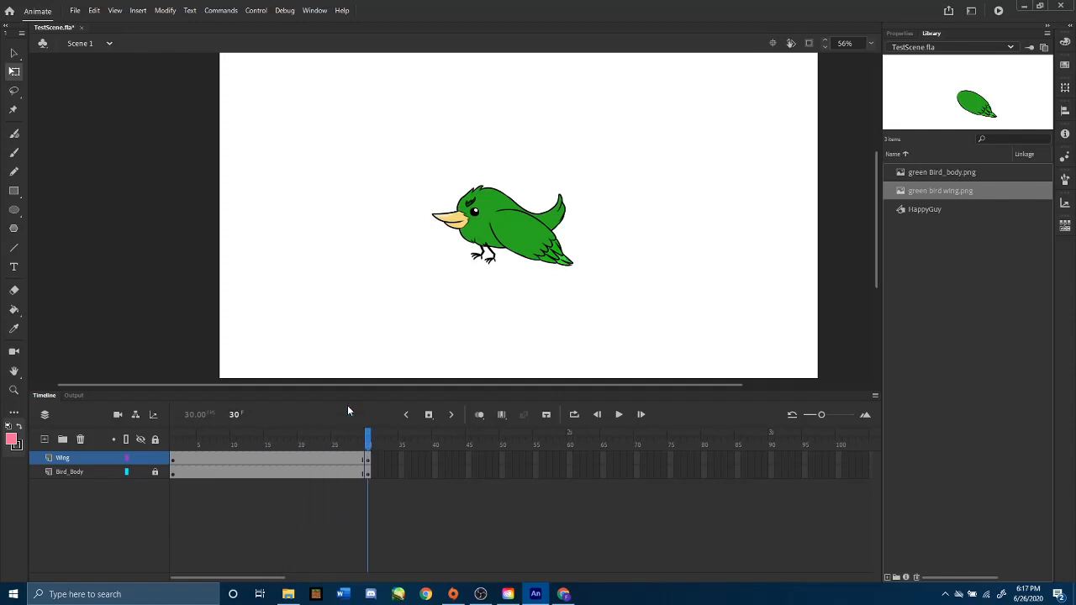
{"action": "left_click", "coordinate": [175, 441]}
{"action": "left_click_drag", "start_coordinate": [173, 438], "coordinate": [369, 454]}
Step: Insert a keyframe at frame 15 of the Wing layer and rotate the wing upward around its shoulder end
{"action": "left_click", "coordinate": [269, 456]}
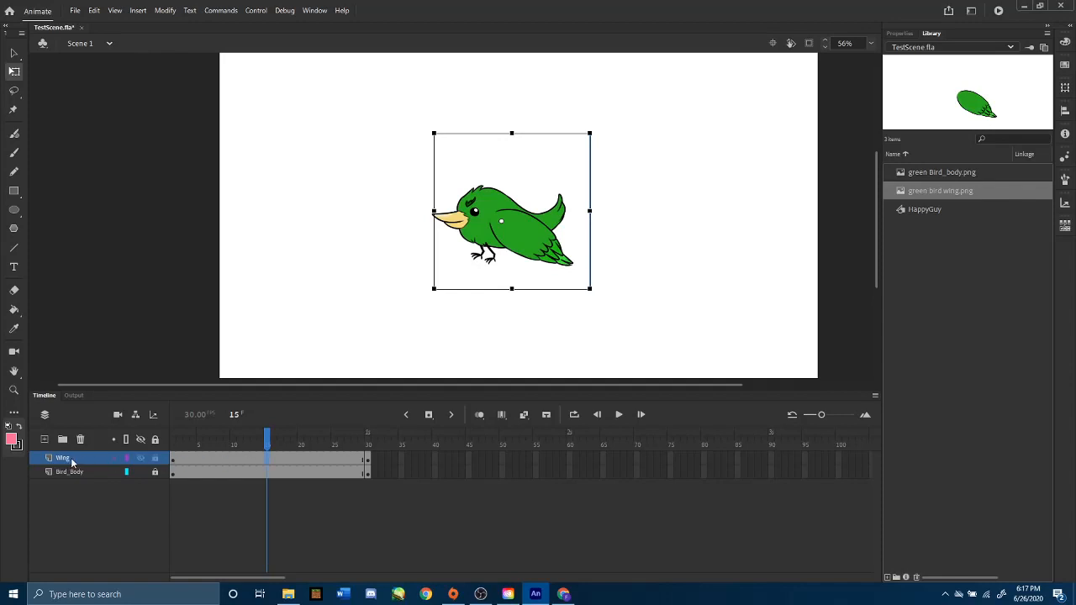
{"action": "right_click", "coordinate": [265, 462]}
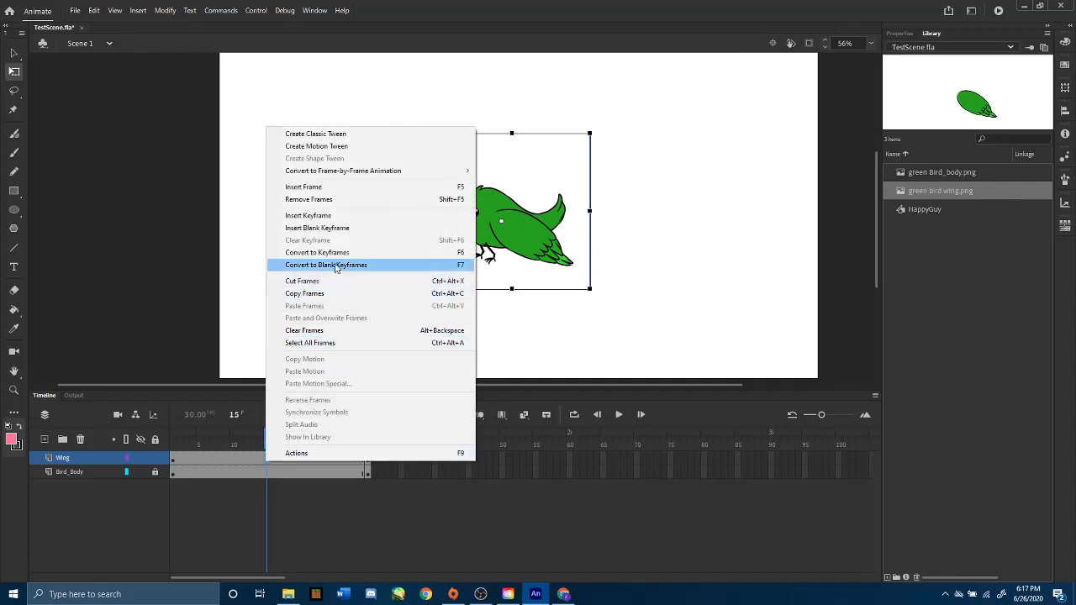
{"action": "left_click", "coordinate": [327, 217]}
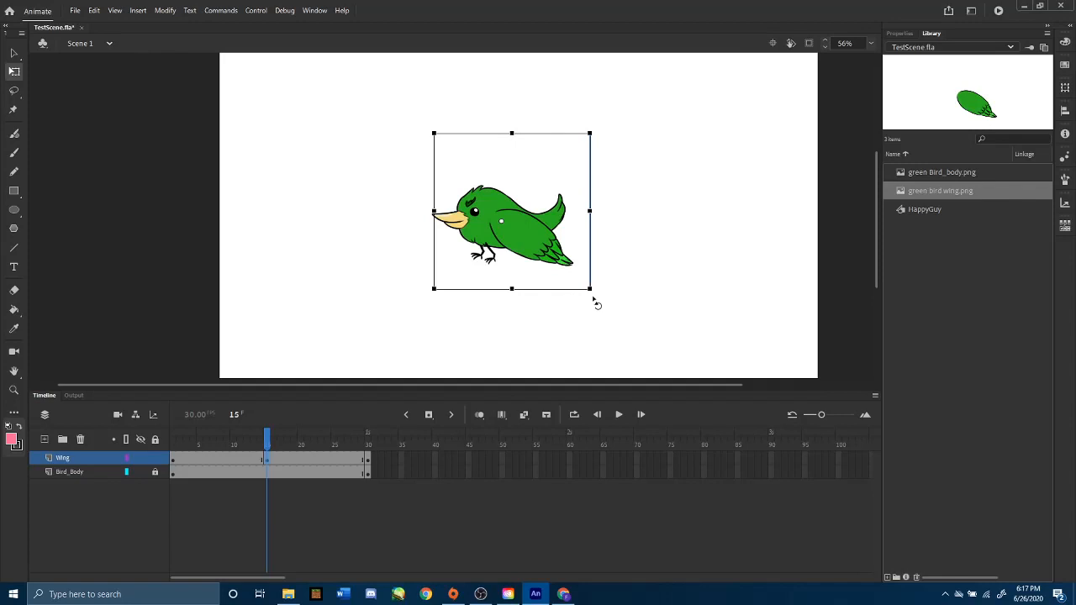
{"action": "left_click_drag", "start_coordinate": [593, 300], "coordinate": [584, 206]}
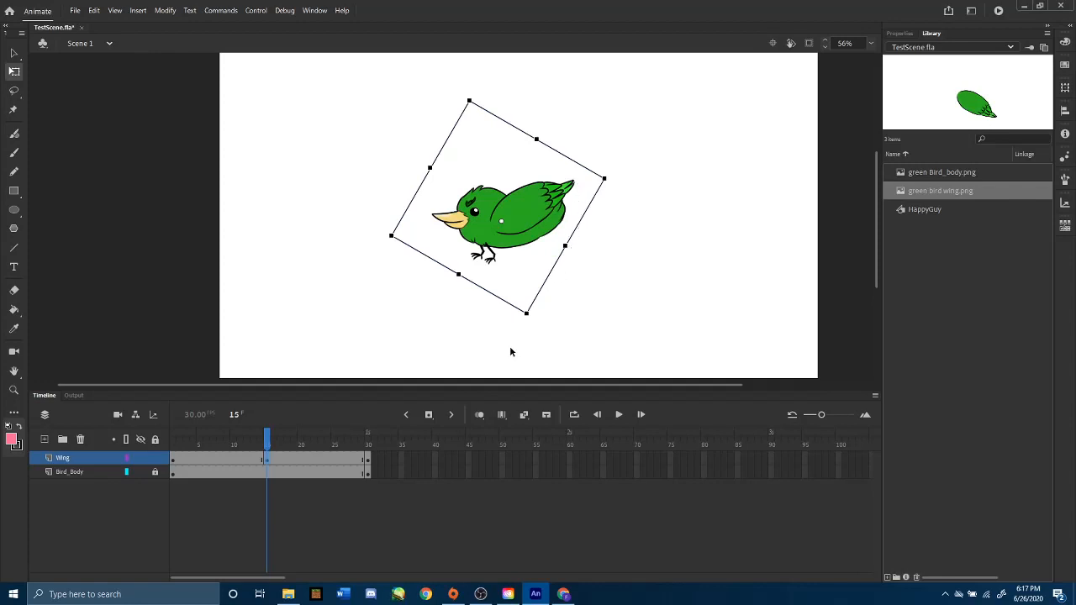
{"action": "left_click", "coordinate": [432, 523]}
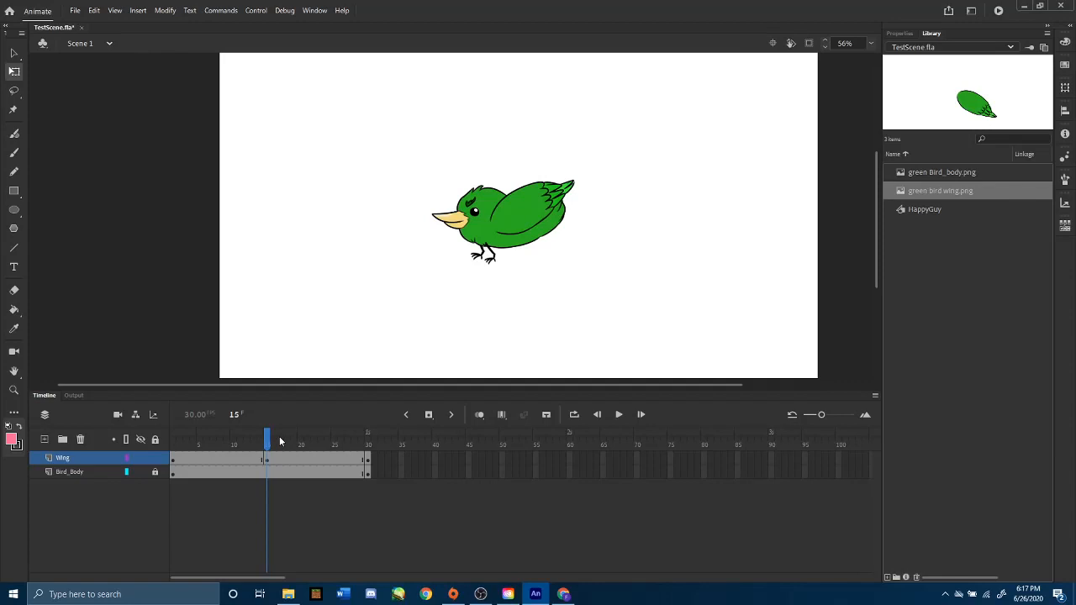
Step: Play the animation from frame 1 and scrub back from frame 30 to frame 15 to check the wing's motion
{"action": "left_click_drag", "start_coordinate": [268, 441], "coordinate": [172, 441]}
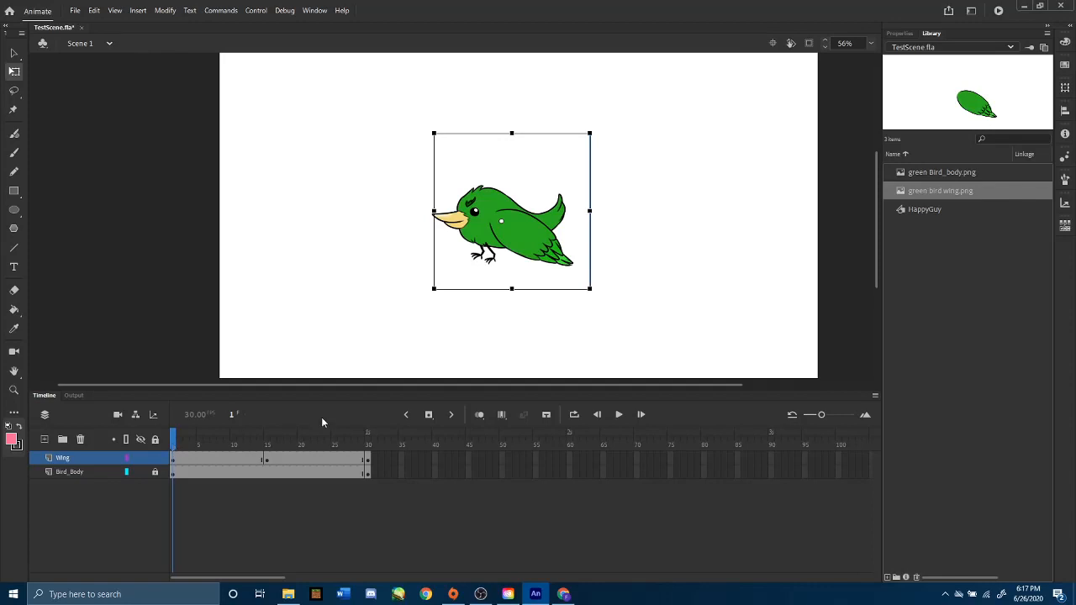
{"action": "left_click", "coordinate": [618, 414]}
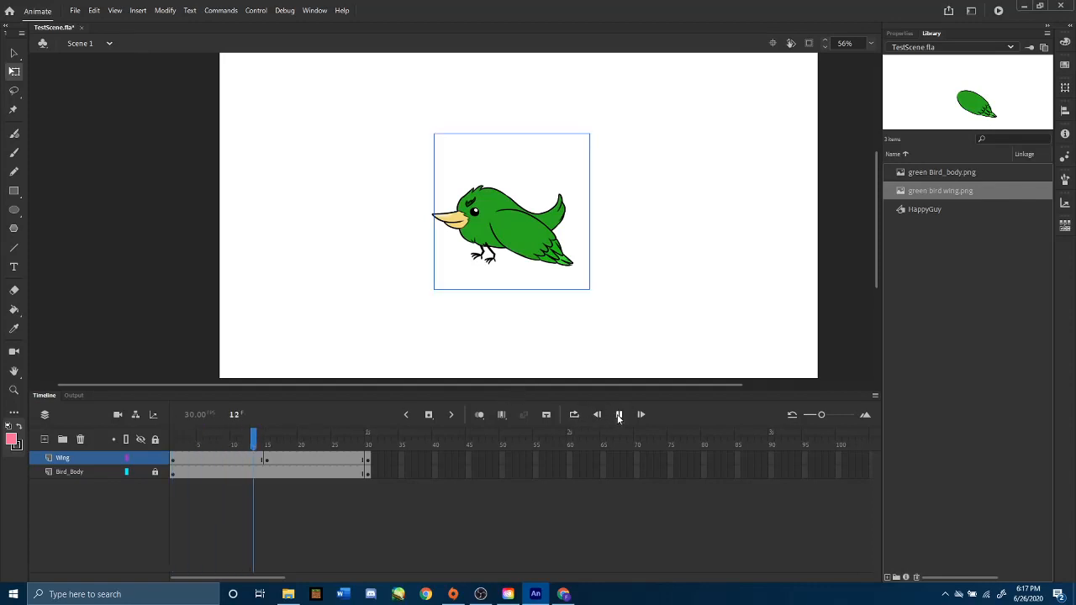
{"action": "left_click", "coordinate": [618, 416]}
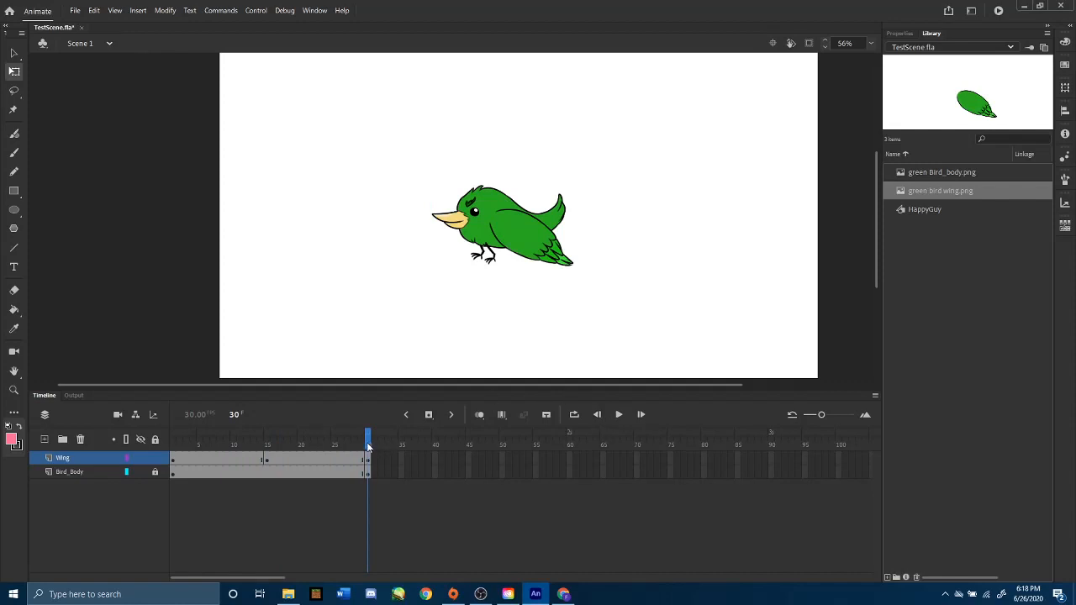
{"action": "mouse_move", "coordinate": [367, 447]}
{"action": "left_mouse_down"}
{"action": "mouse_move", "coordinate": [172, 450]}
{"action": "mouse_move", "coordinate": [380, 456]}
{"action": "left_mouse_up"}
{"action": "left_click", "coordinate": [365, 446]}
{"action": "left_click_drag", "start_coordinate": [366, 448], "coordinate": [267, 446]}
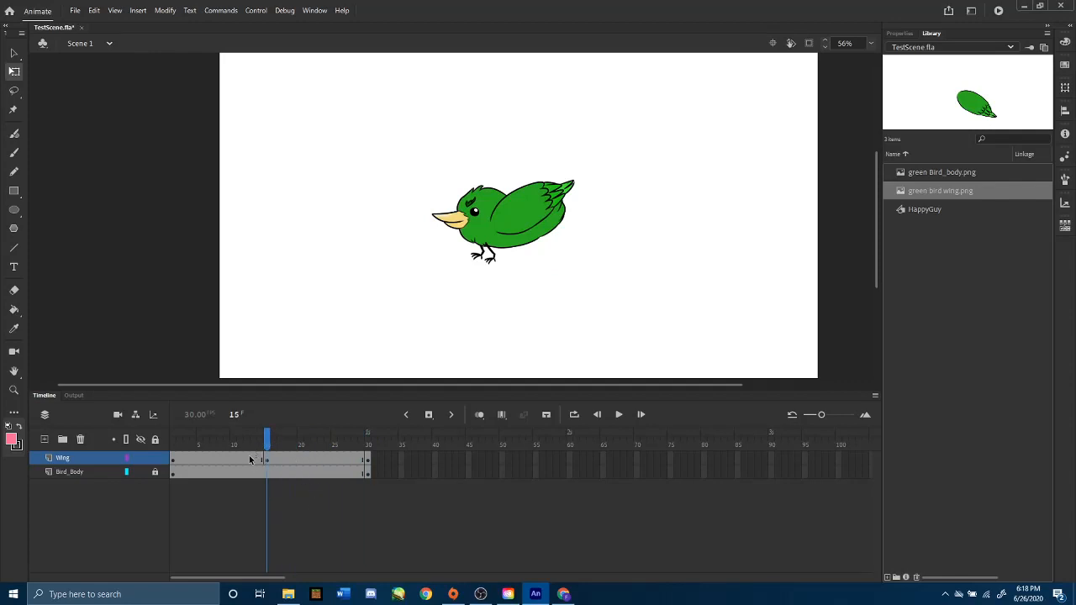
Step: Insert a keyframe at frame 8 of the Wing layer, between the resting and raised wing poses
{"action": "left_click", "coordinate": [220, 462]}
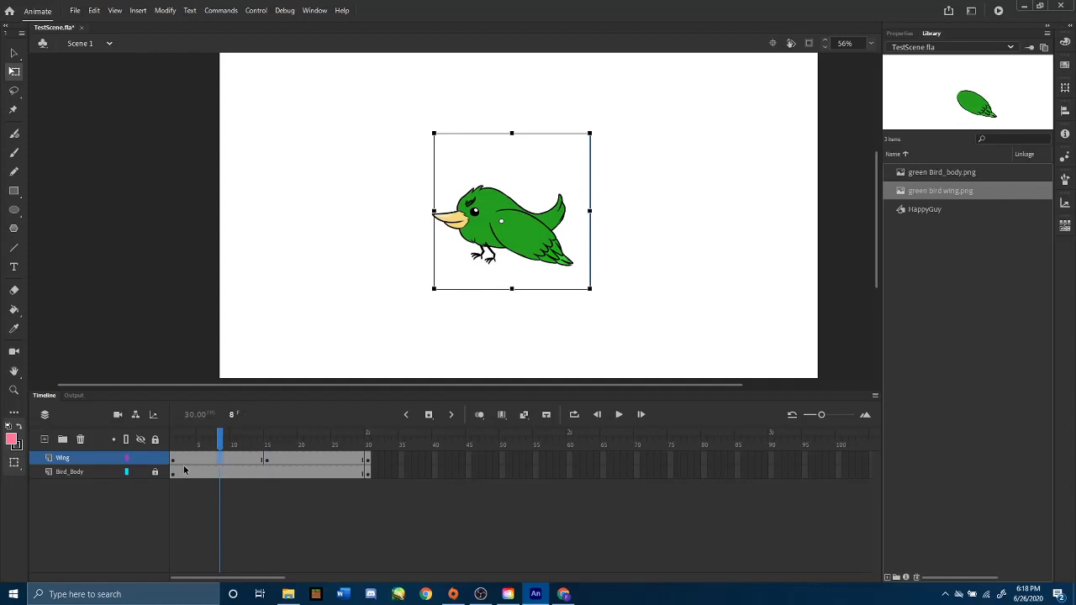
{"action": "left_click", "coordinate": [212, 465]}
{"action": "left_click", "coordinate": [213, 466]}
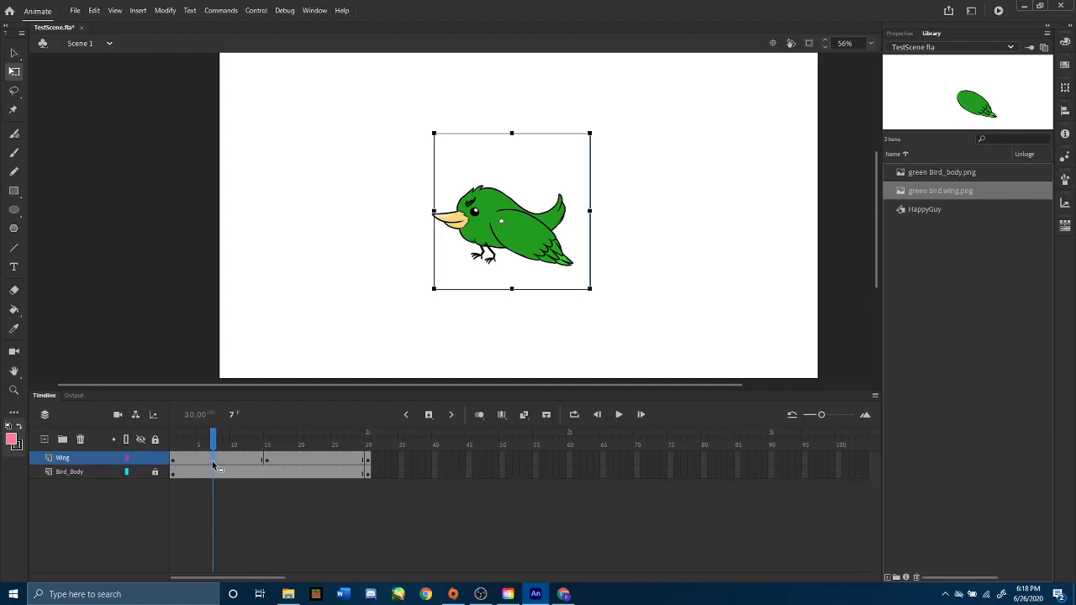
{"action": "left_click", "coordinate": [218, 463]}
{"action": "left_click", "coordinate": [217, 462]}
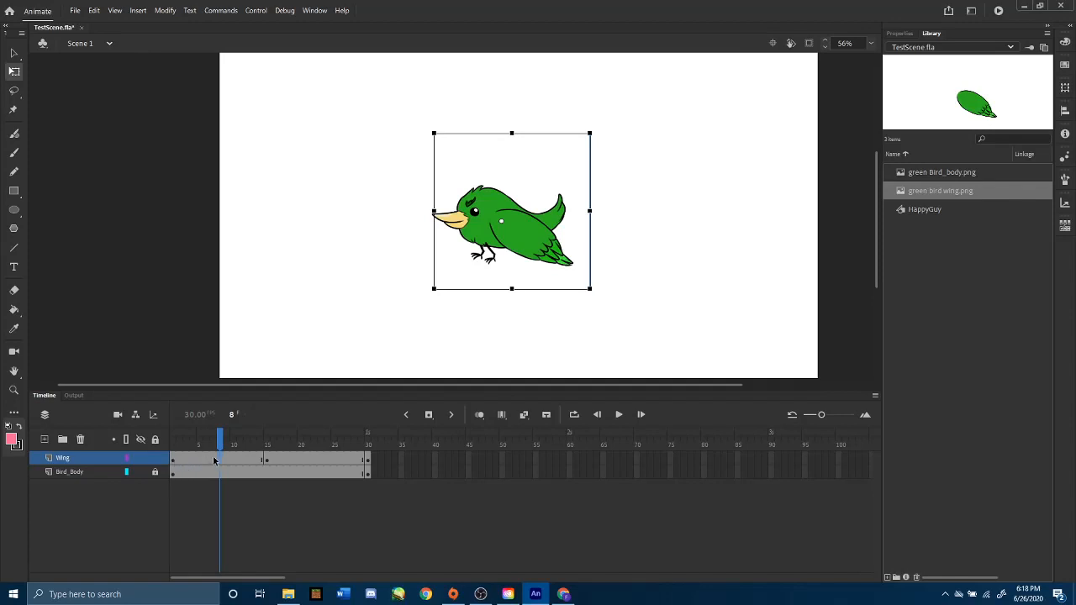
{"action": "left_click", "coordinate": [174, 463]}
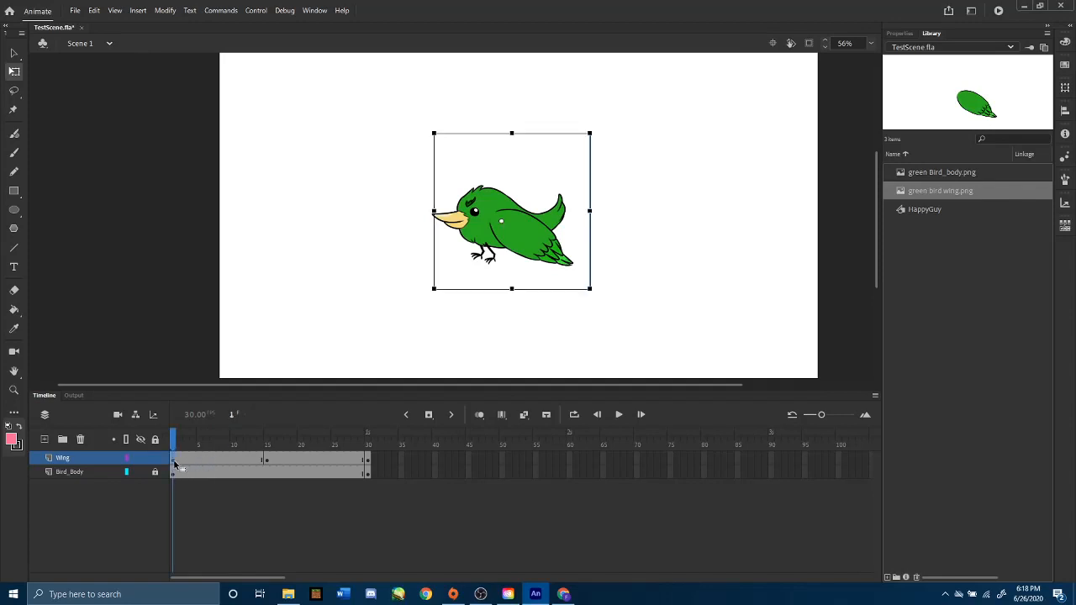
{"action": "left_click", "coordinate": [267, 461]}
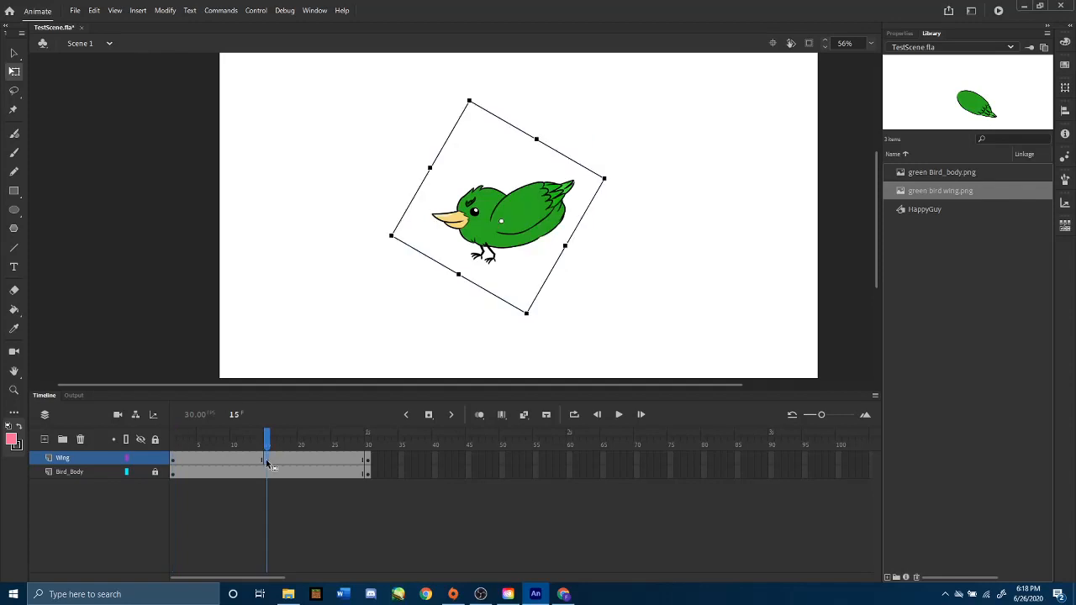
{"action": "left_click", "coordinate": [220, 462]}
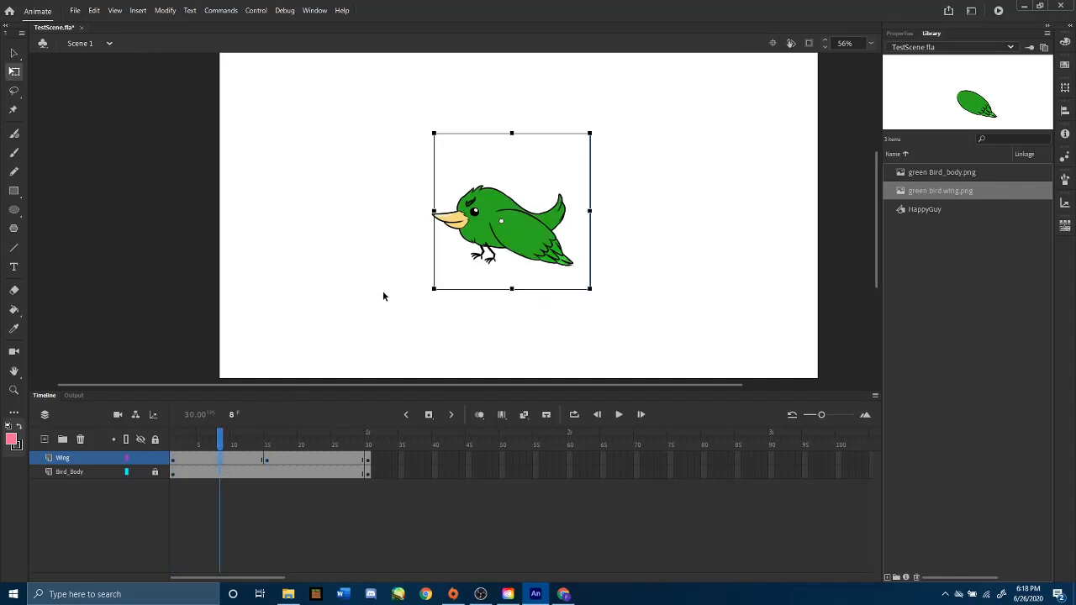
{"action": "right_click", "coordinate": [219, 461]}
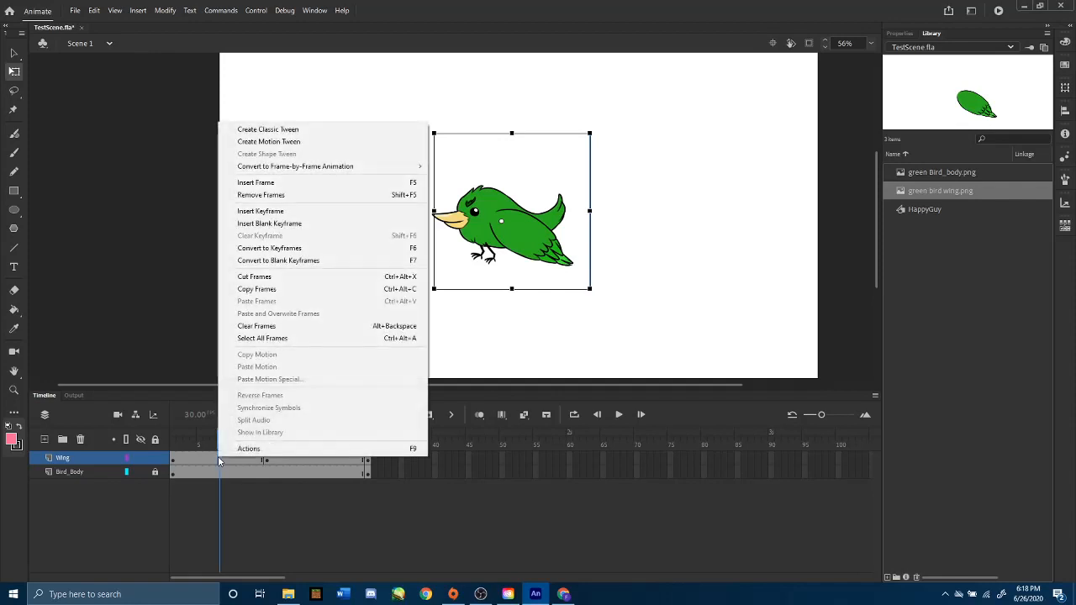
{"action": "left_click", "coordinate": [296, 212]}
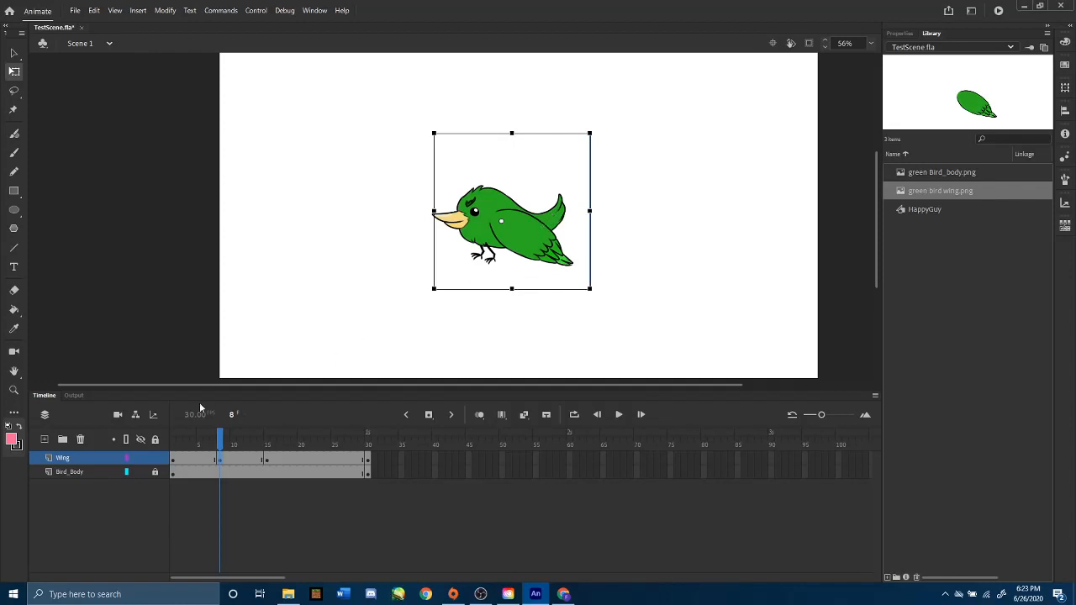
Step: Turn on onion skinning at the Wing layer's frame 8 keyframe and extend its forward range to frame 15
{"action": "left_click_drag", "start_coordinate": [220, 439], "coordinate": [174, 443]}
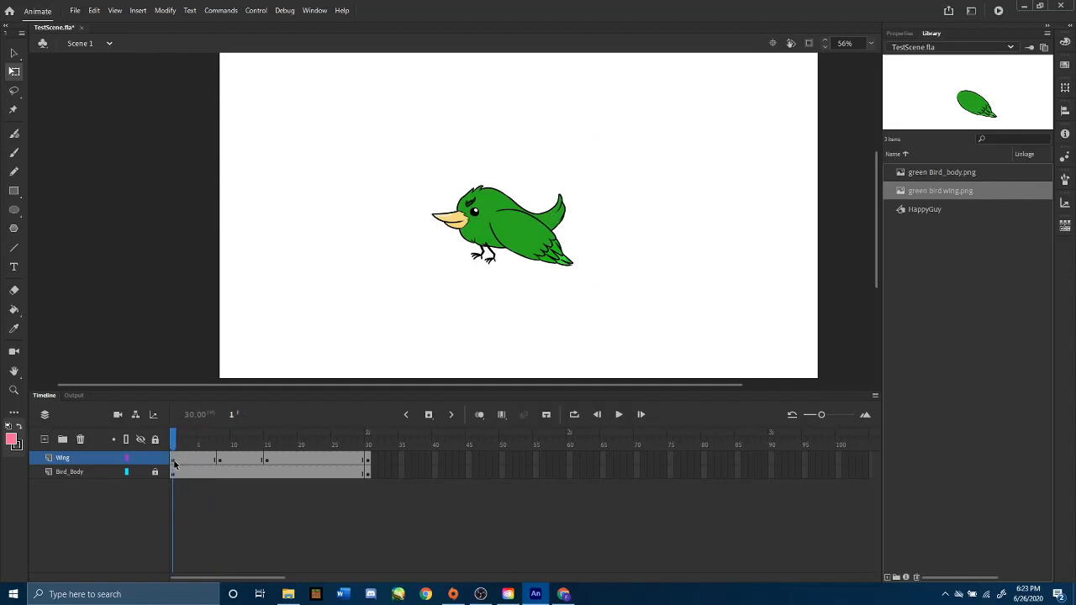
{"action": "left_click", "coordinate": [174, 463]}
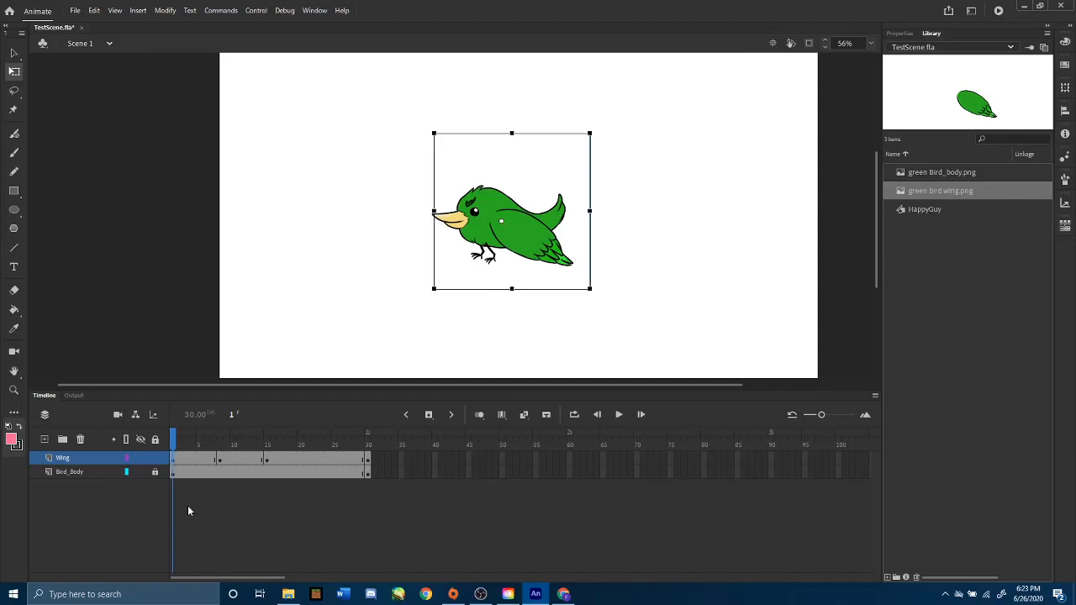
{"action": "left_click", "coordinate": [265, 461]}
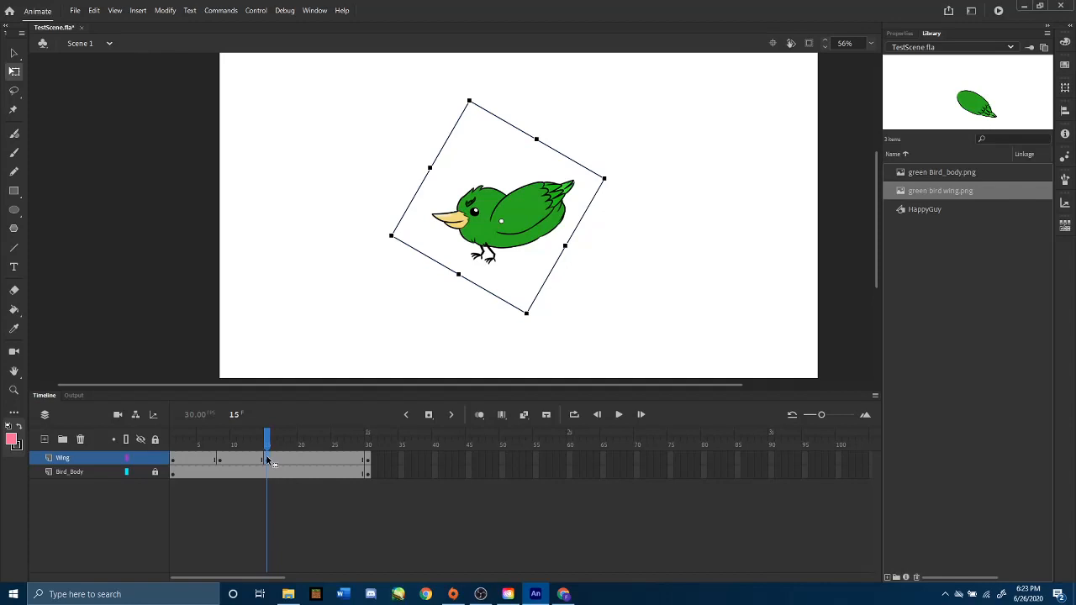
{"action": "left_click", "coordinate": [217, 462]}
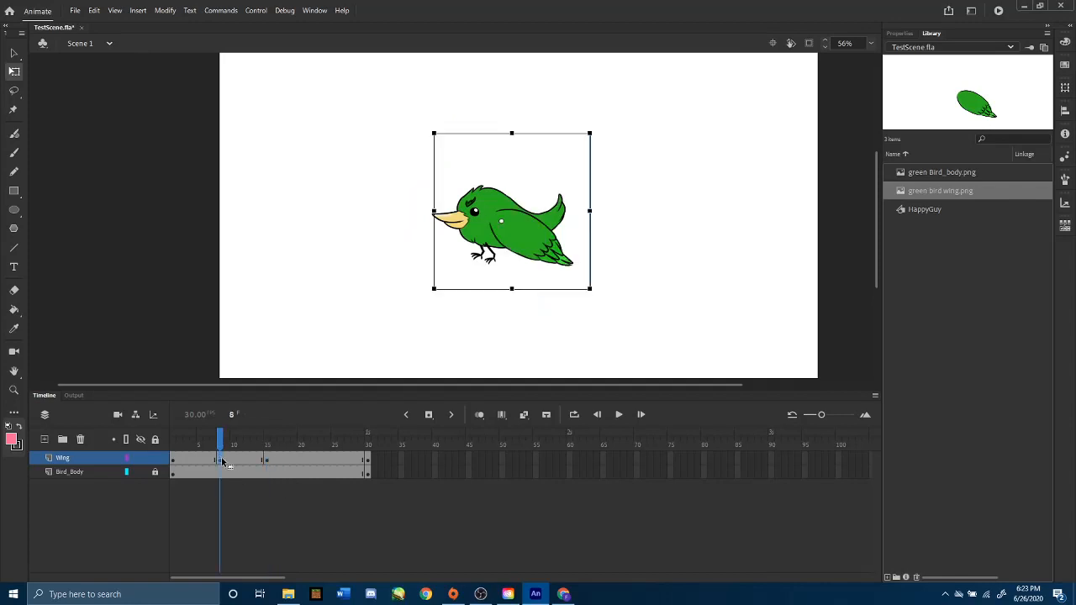
{"action": "left_click", "coordinate": [478, 415]}
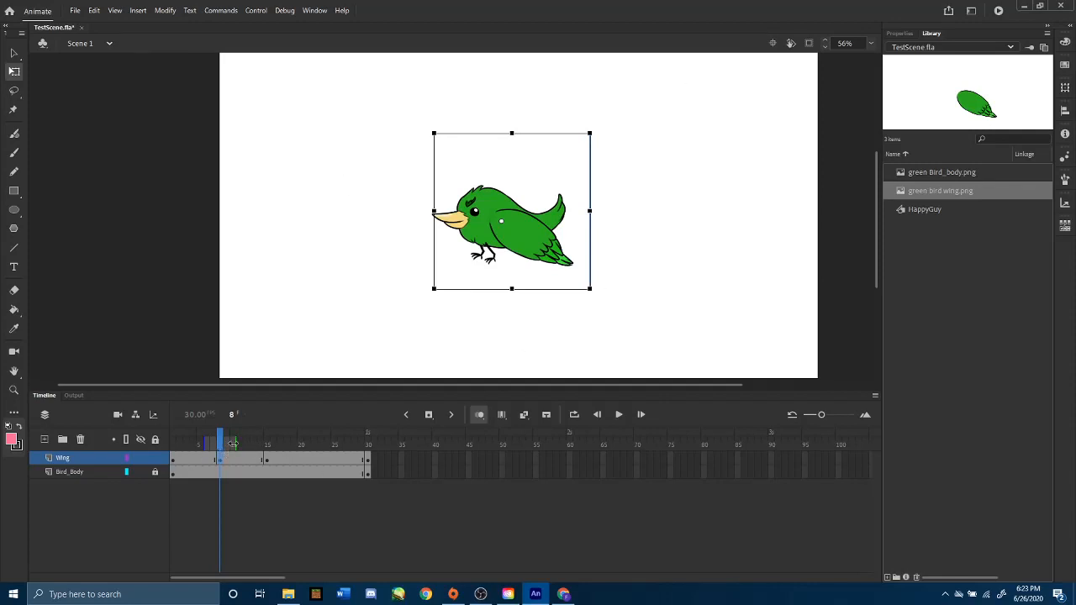
{"action": "left_click_drag", "start_coordinate": [233, 444], "coordinate": [267, 443]}
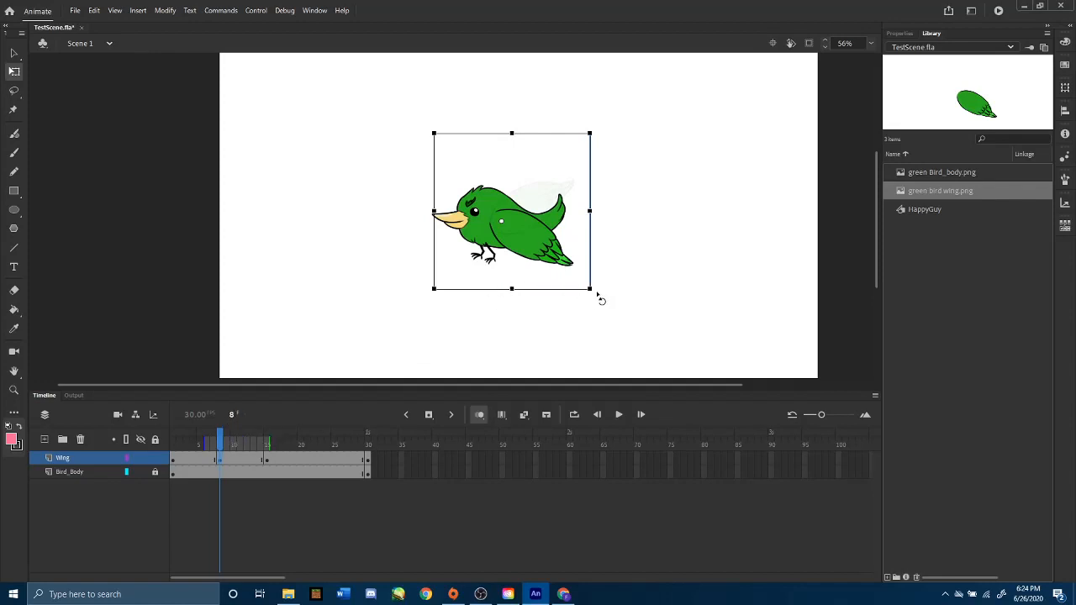
Step: Rotate the frame 8 wing midway between its resting and raised poses, and scrub to frame 30 with onion skinning off
{"action": "left_click_drag", "start_coordinate": [596, 294], "coordinate": [629, 246]}
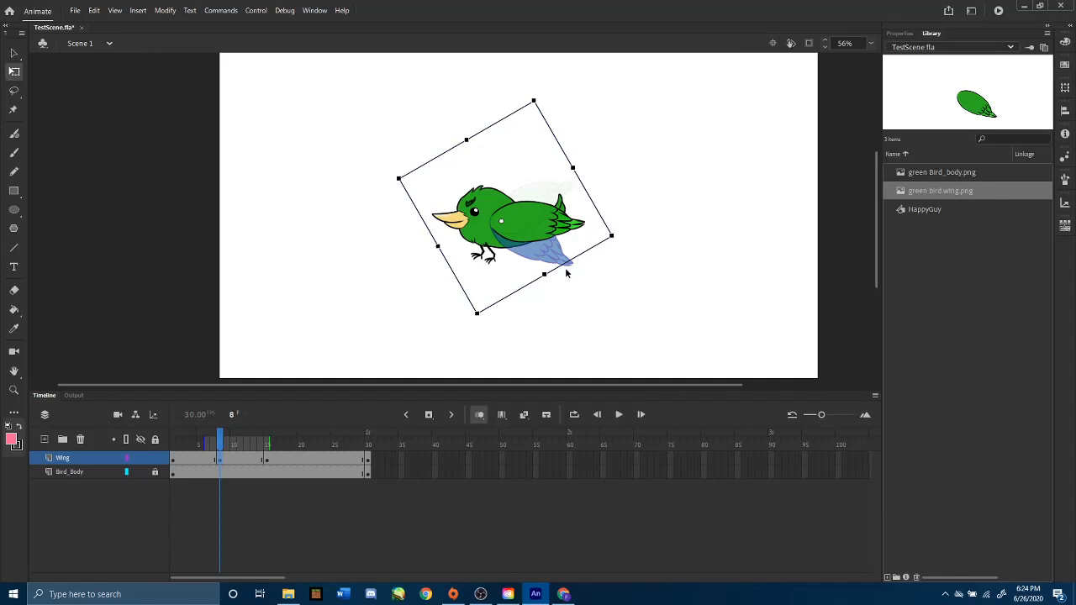
{"action": "left_click", "coordinate": [479, 414]}
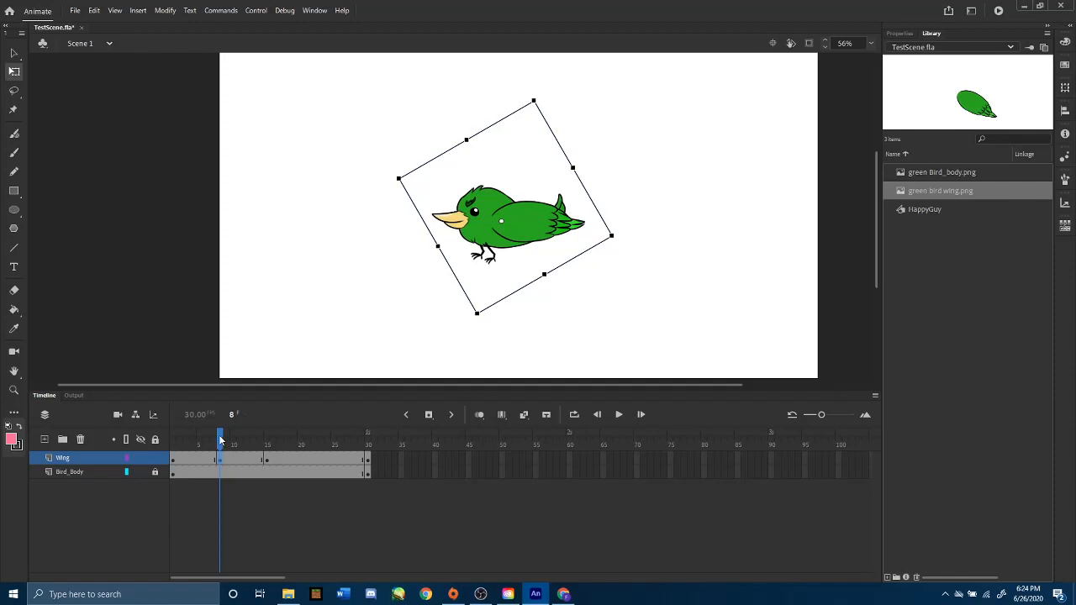
{"action": "left_click_drag", "start_coordinate": [221, 441], "coordinate": [383, 448]}
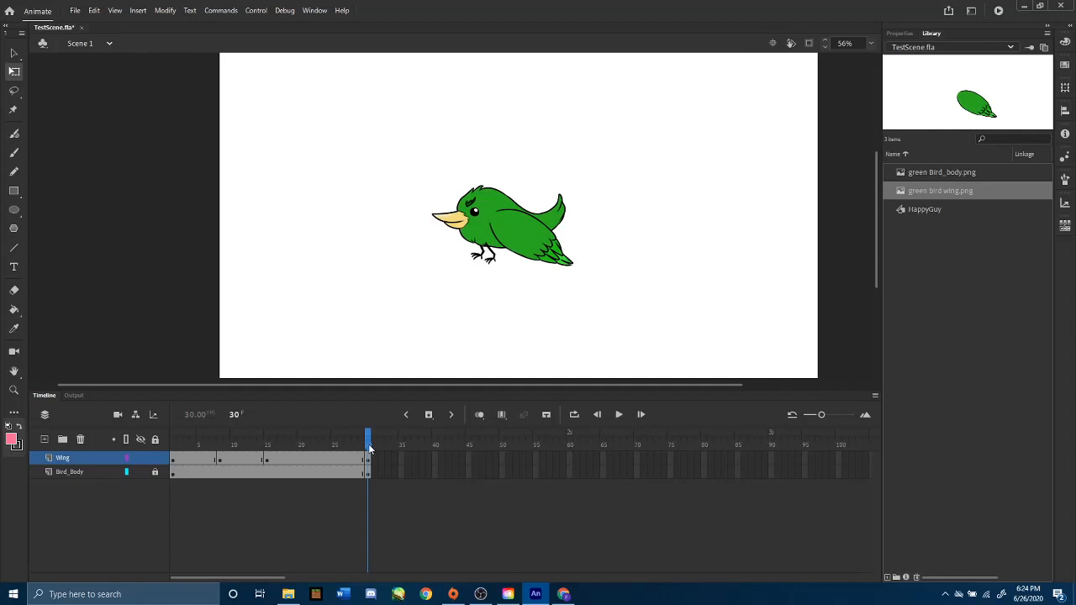
{"action": "mouse_move", "coordinate": [370, 448]}
{"action": "left_mouse_down"}
{"action": "mouse_move", "coordinate": [342, 446]}
{"action": "mouse_move", "coordinate": [368, 448]}
{"action": "left_mouse_up"}
Step: Insert a keyframe at frame 22 of the Wing layer with onion skinning on and rotate the wing down to the midway pose
{"action": "left_click", "coordinate": [265, 459]}
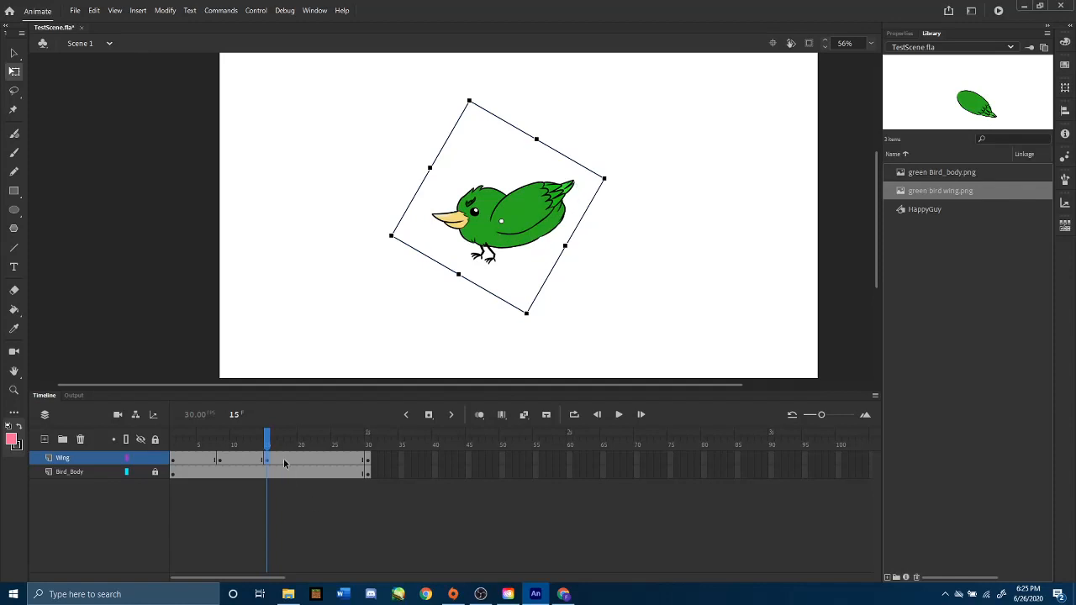
{"action": "left_click", "coordinate": [312, 459]}
{"action": "left_click", "coordinate": [266, 459]}
{"action": "left_click", "coordinate": [367, 462]}
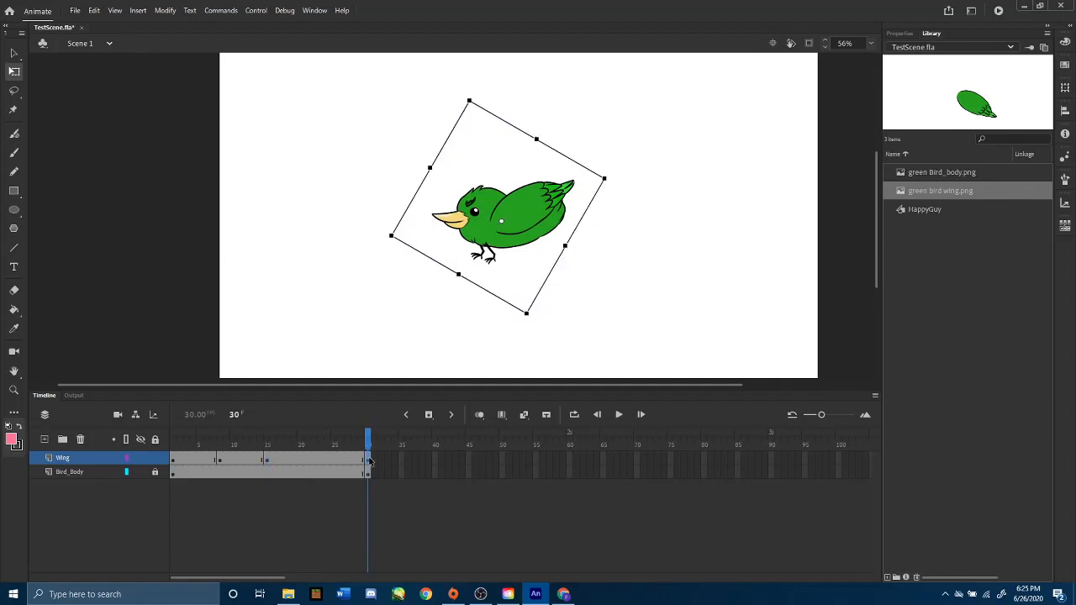
{"action": "left_click", "coordinate": [314, 461]}
{"action": "left_click", "coordinate": [481, 415]}
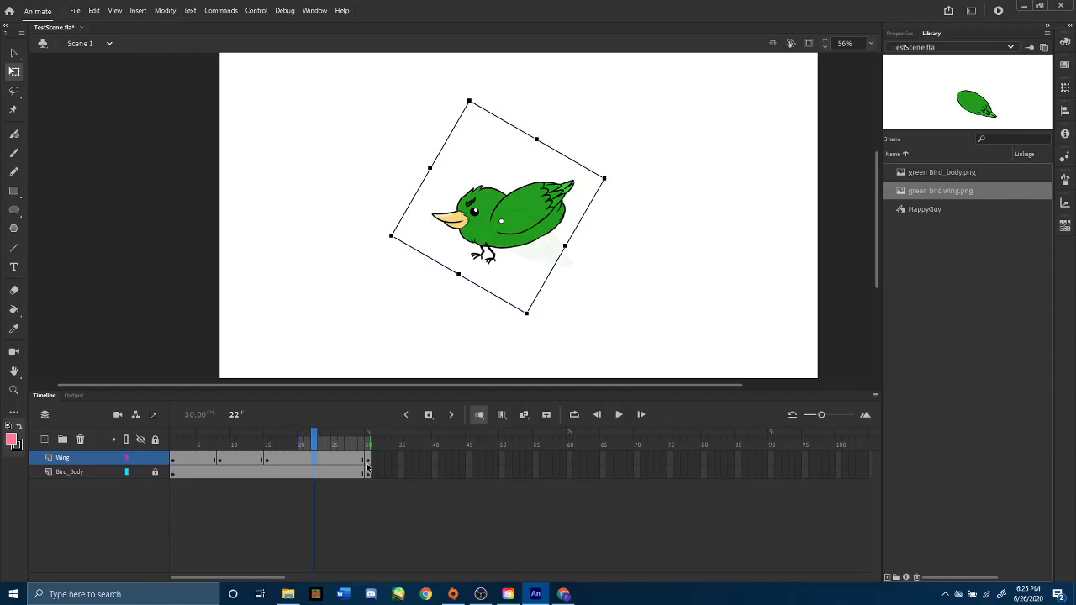
{"action": "right_click", "coordinate": [314, 464]}
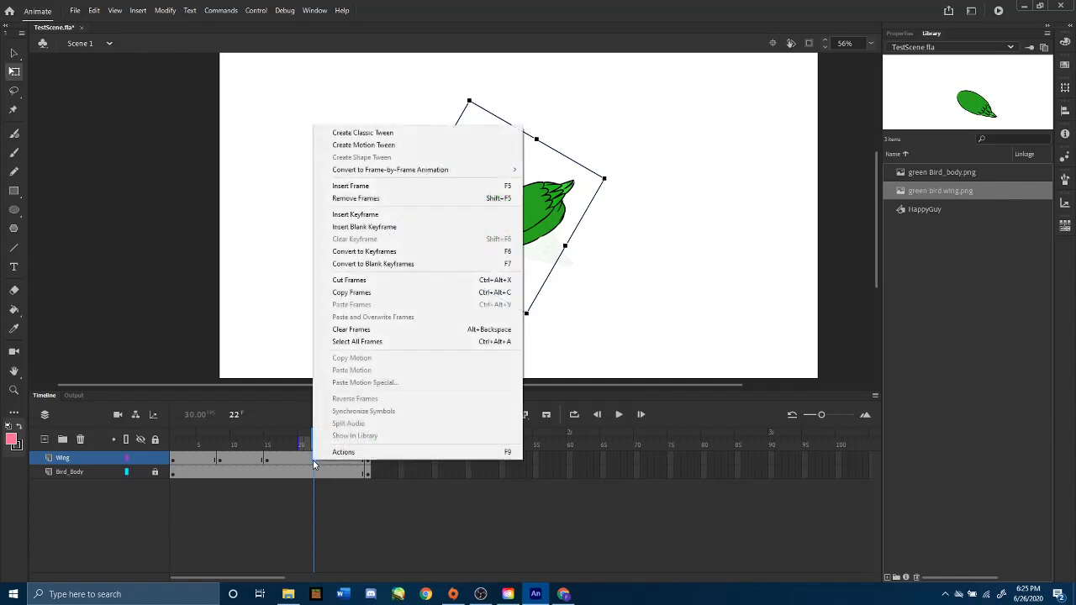
{"action": "left_click", "coordinate": [359, 217]}
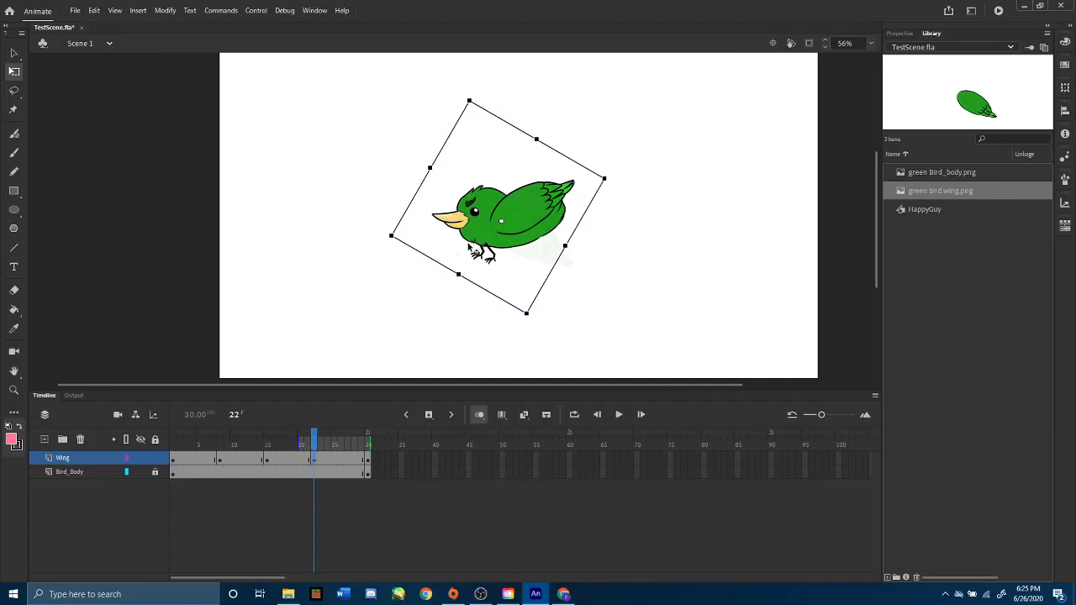
{"action": "left_click_drag", "start_coordinate": [616, 178], "coordinate": [612, 235]}
{"action": "left_click", "coordinate": [217, 458]}
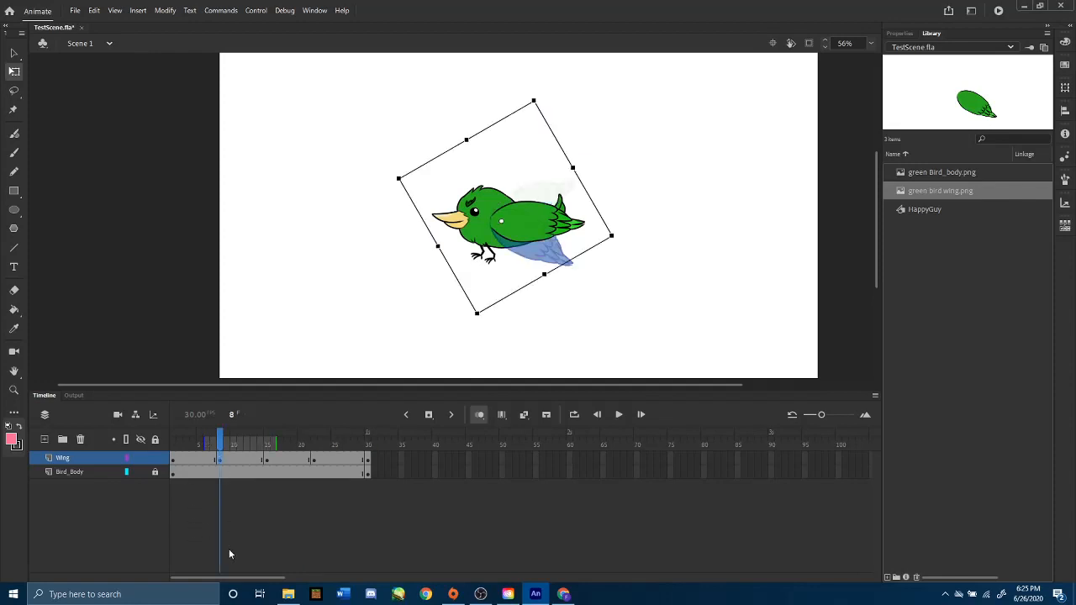
{"action": "right_click", "coordinate": [221, 462]}
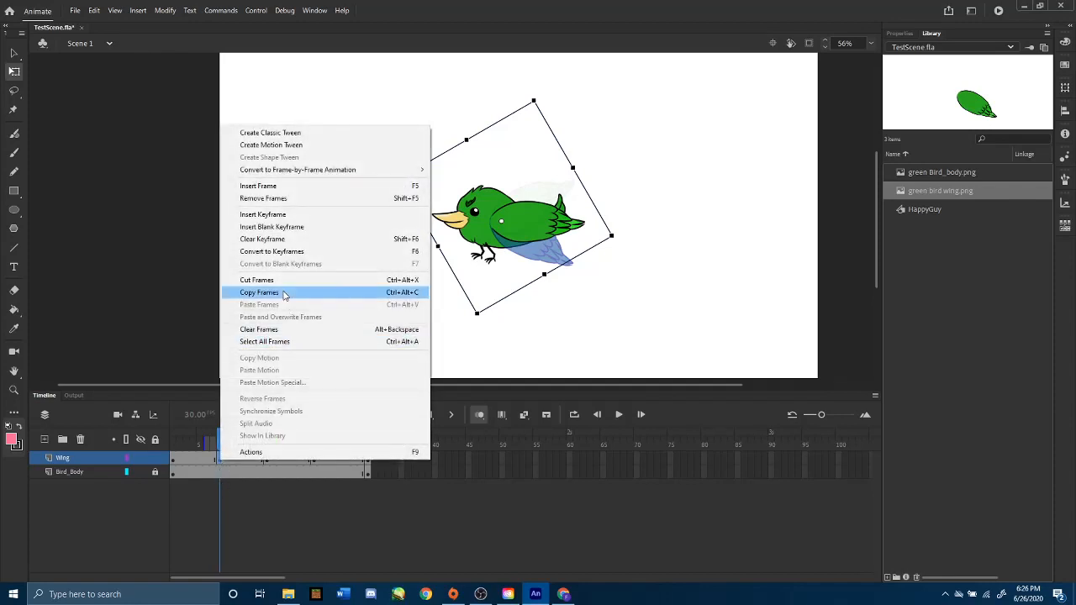
{"action": "left_click", "coordinate": [275, 502]}
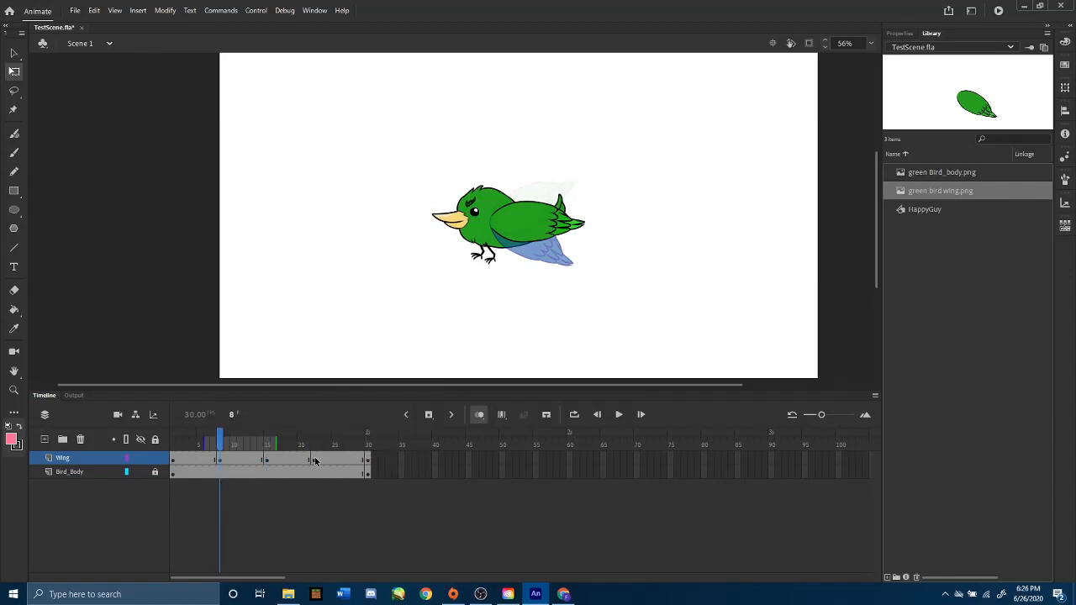
{"action": "right_click", "coordinate": [315, 461]}
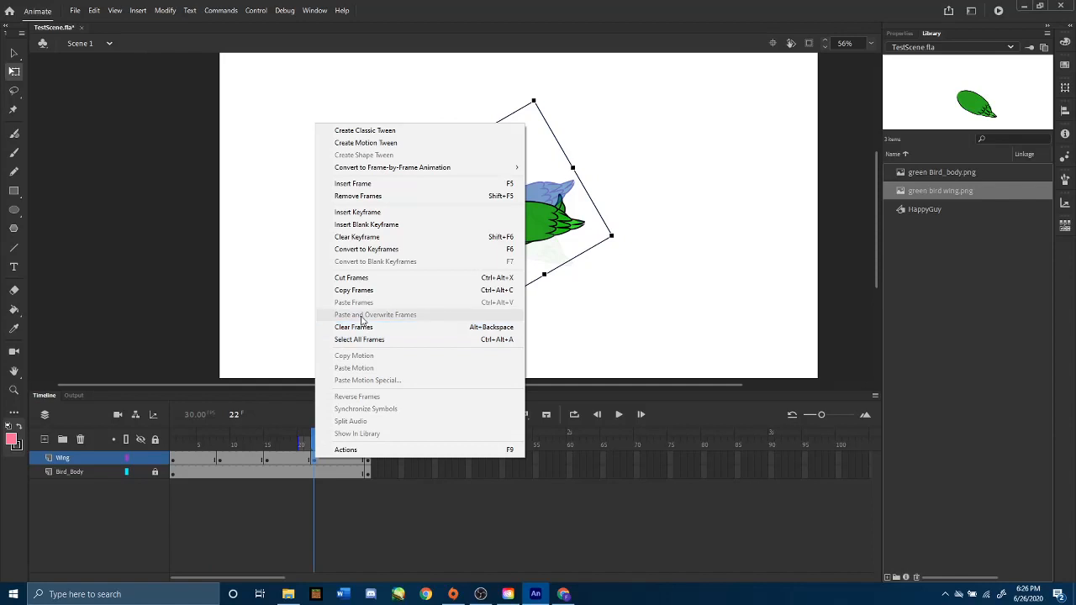
{"action": "left_click", "coordinate": [288, 513]}
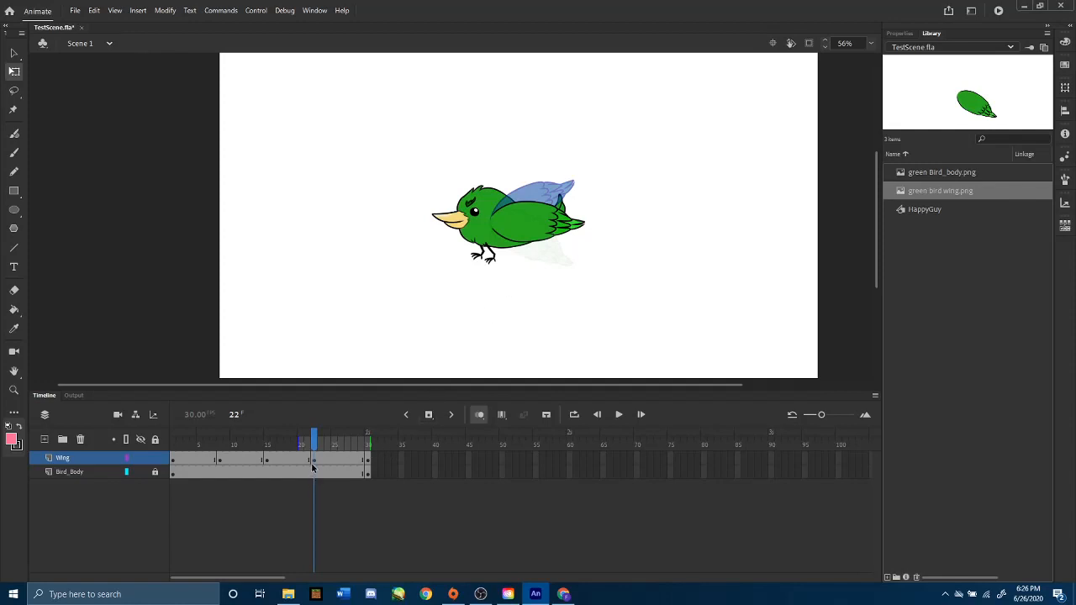
Step: Turn off onion skinning and play the wing animation from frame 1, returning the playhead to the start
{"action": "left_click", "coordinate": [479, 414]}
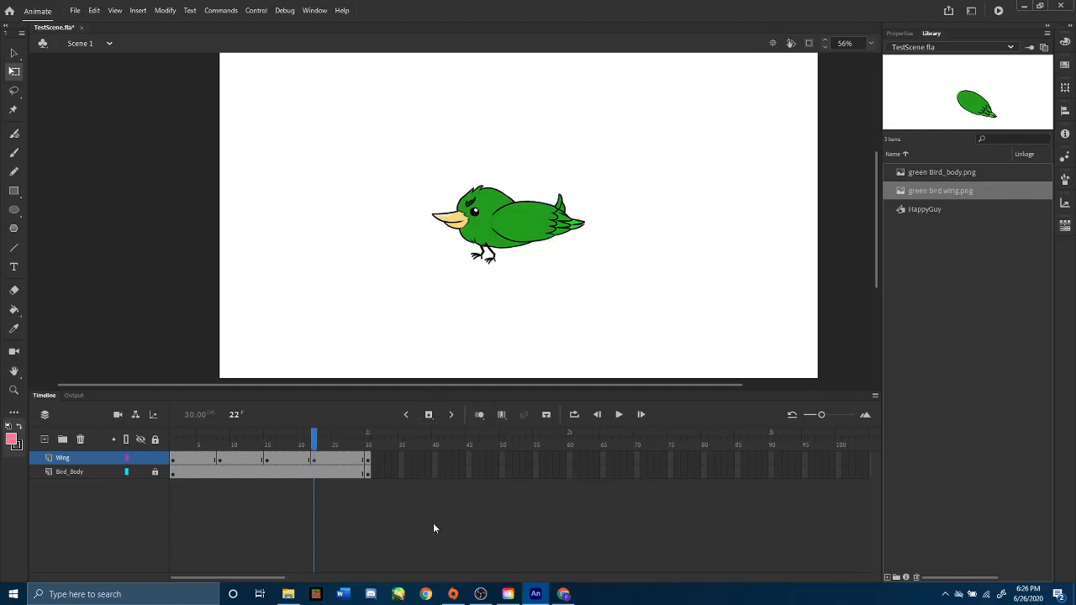
{"action": "left_click_drag", "start_coordinate": [313, 437], "coordinate": [172, 443]}
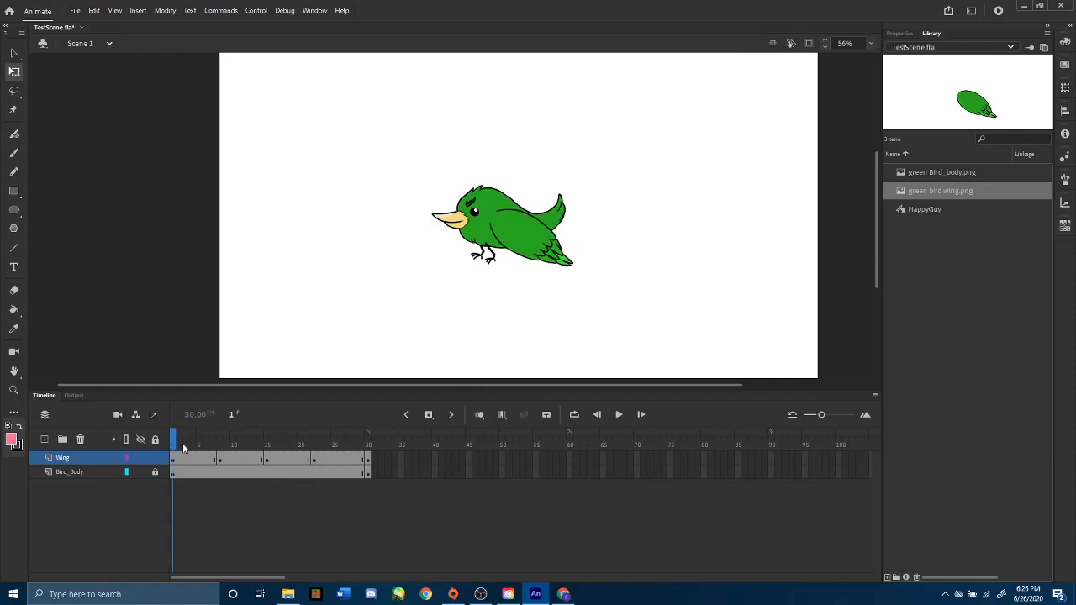
{"action": "left_click", "coordinate": [619, 415]}
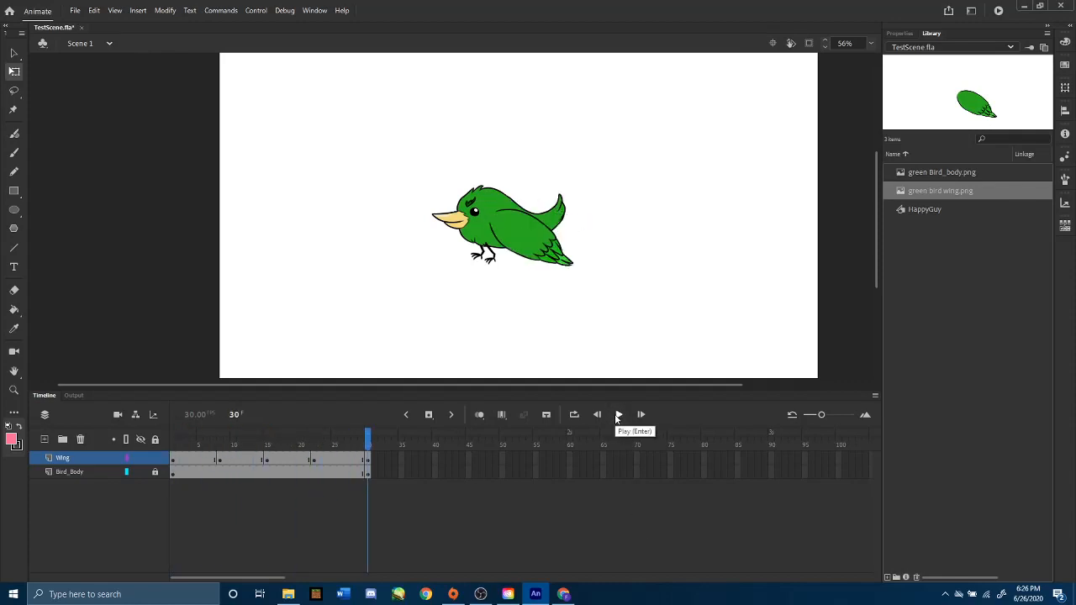
{"action": "left_click_drag", "start_coordinate": [367, 439], "coordinate": [126, 451]}
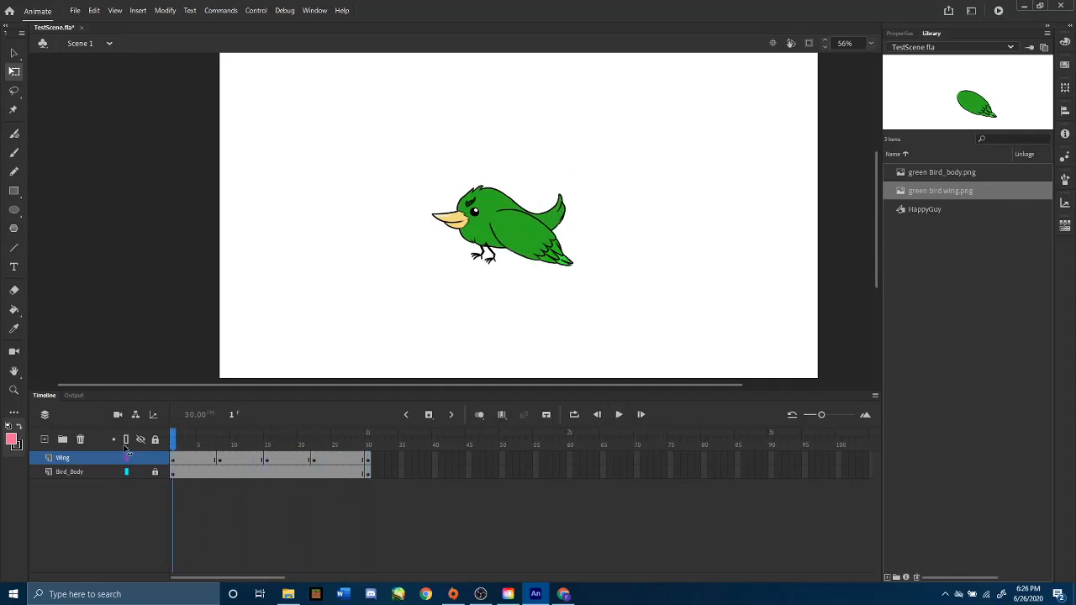
Step: Loop playback over frames 1 to 30 to review the repeating wing flap, and stop it
{"action": "left_click", "coordinate": [575, 416]}
{"action": "left_click", "coordinate": [620, 415]}
{"action": "left_click_drag", "start_coordinate": [189, 431], "coordinate": [374, 430]}
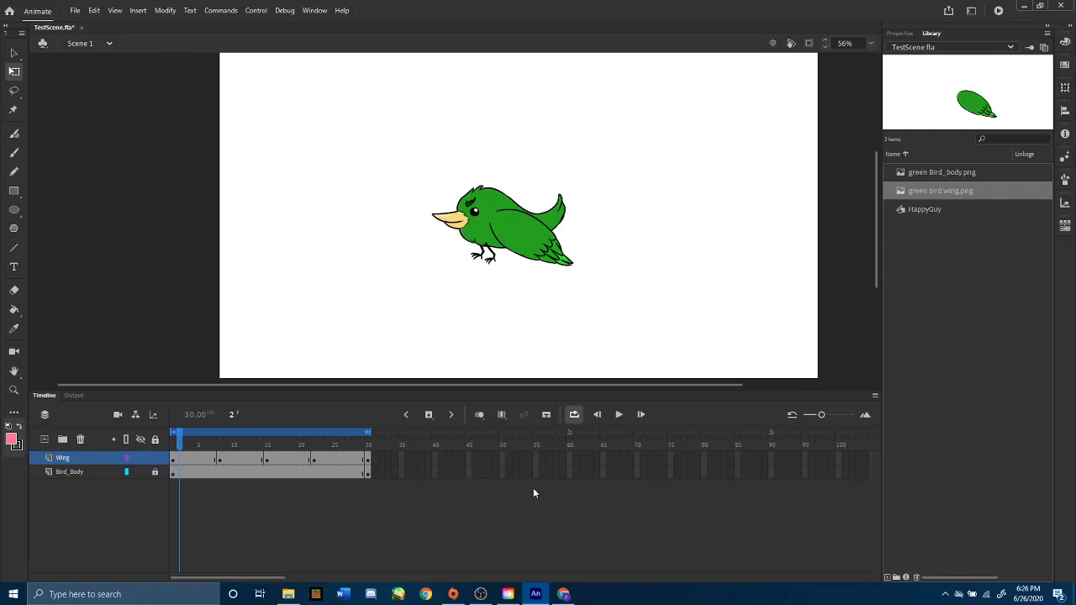
{"action": "left_click", "coordinate": [619, 414]}
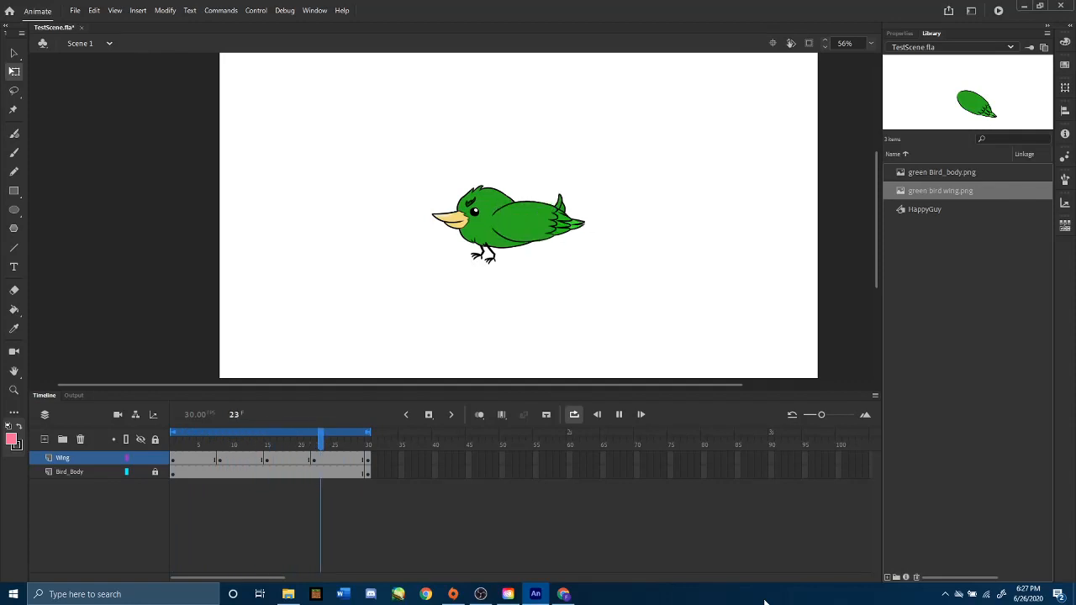
{"action": "left_click", "coordinate": [618, 415]}
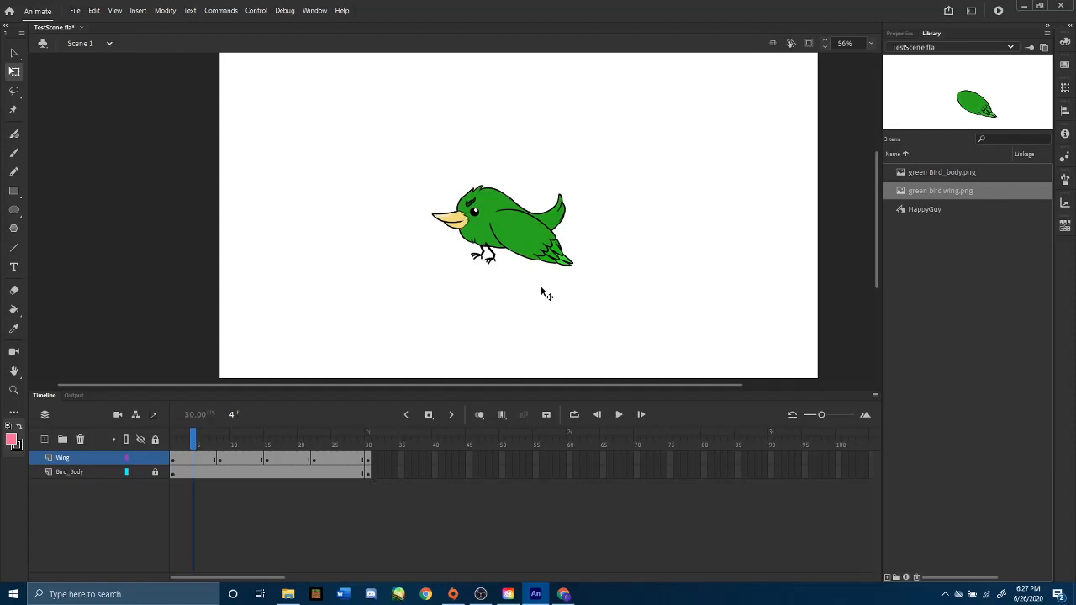
Step: Remove frames 2 to 4 from the Wing layer to shorten the hold before its second keyframe
{"action": "left_click_drag", "start_coordinate": [187, 449], "coordinate": [222, 459]}
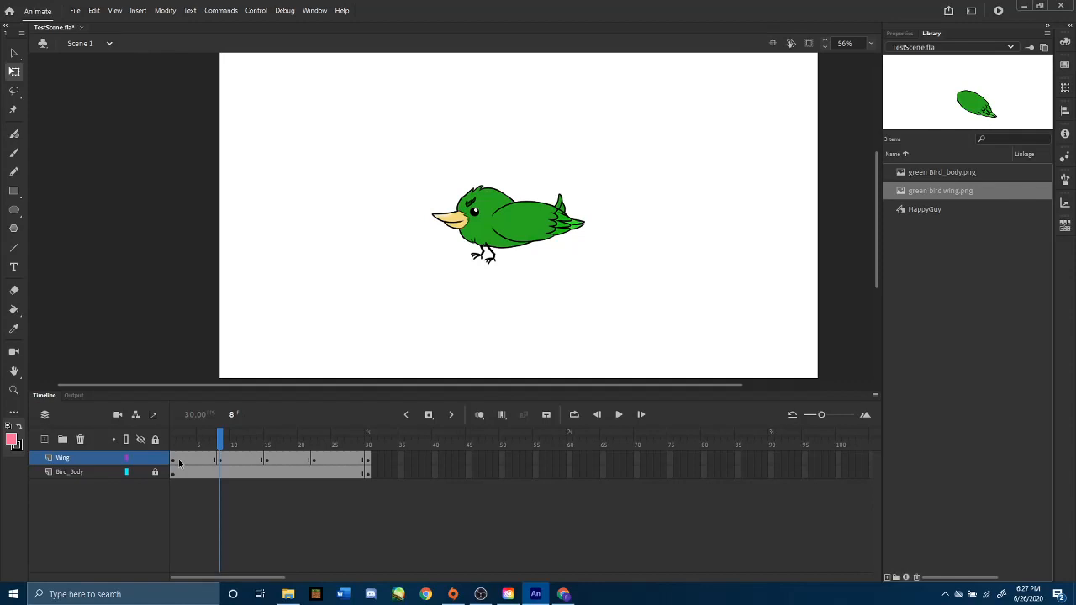
{"action": "left_click", "coordinate": [179, 462]}
{"action": "left_click", "coordinate": [181, 466]}
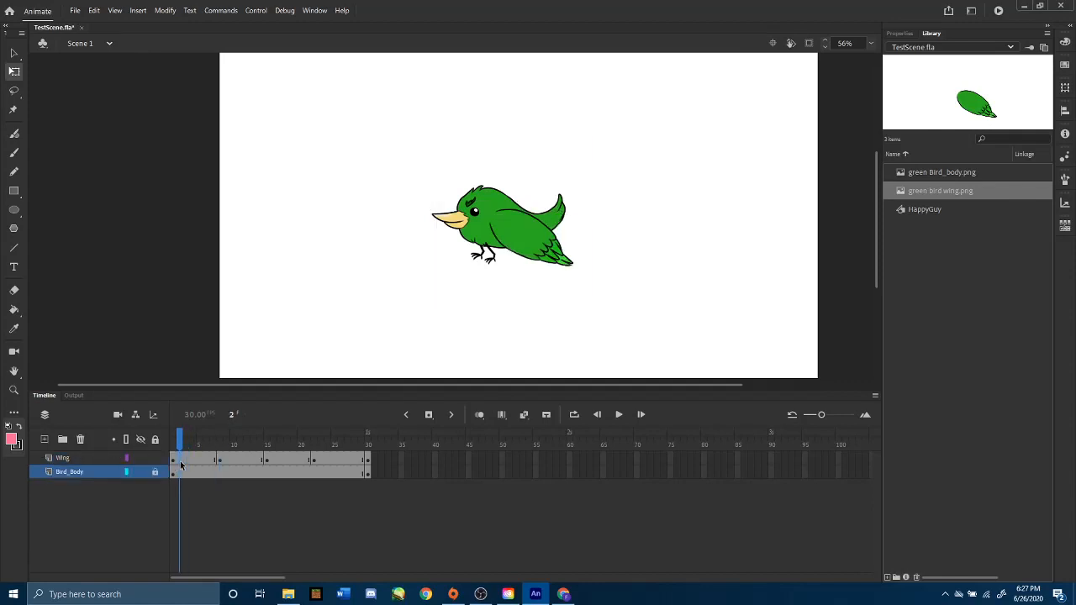
{"action": "left_click_drag", "start_coordinate": [181, 466], "coordinate": [215, 463]}
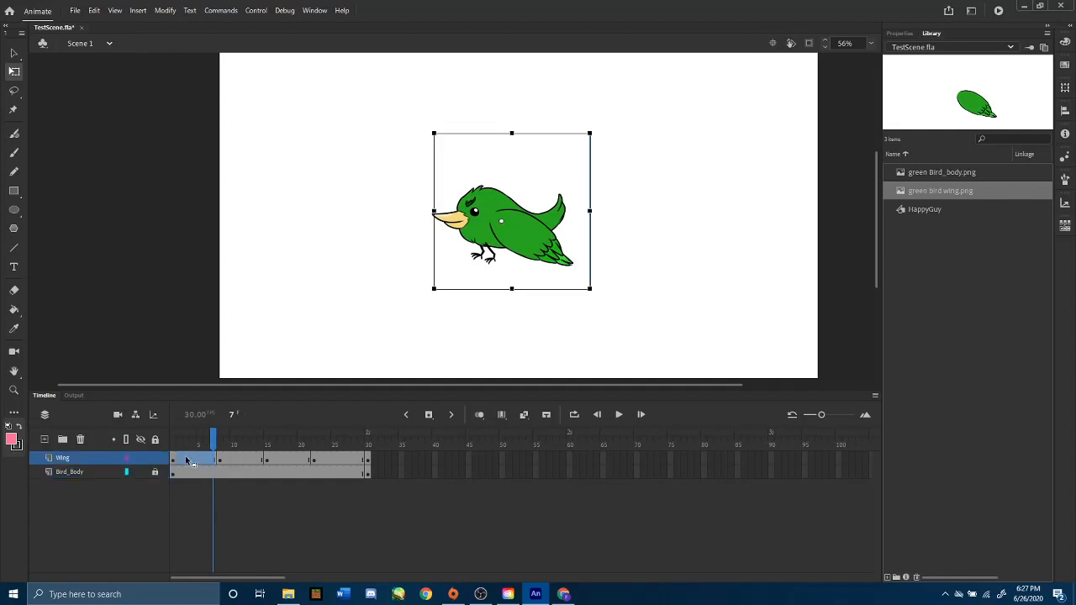
{"action": "left_click", "coordinate": [219, 491]}
{"action": "left_click_drag", "start_coordinate": [179, 462], "coordinate": [191, 463]}
{"action": "left_click", "coordinate": [192, 463]}
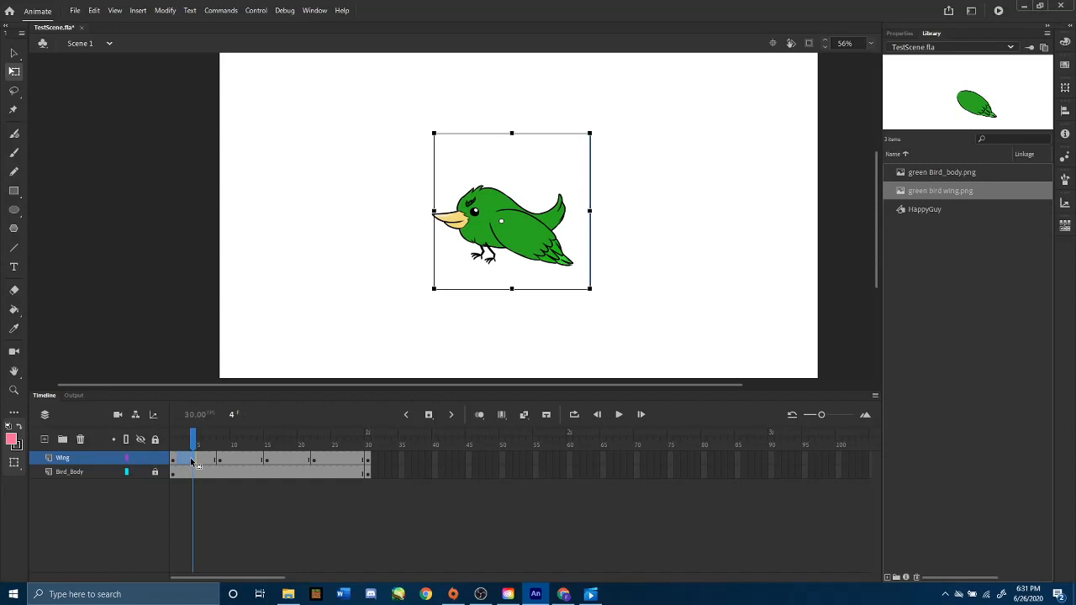
{"action": "right_click", "coordinate": [192, 463]}
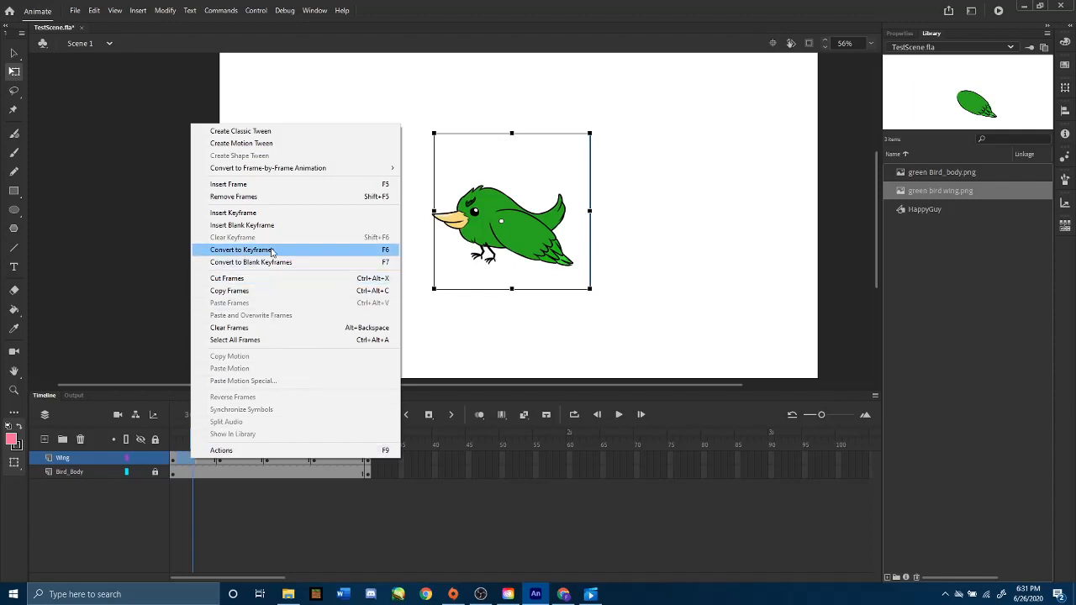
{"action": "left_click", "coordinate": [269, 198]}
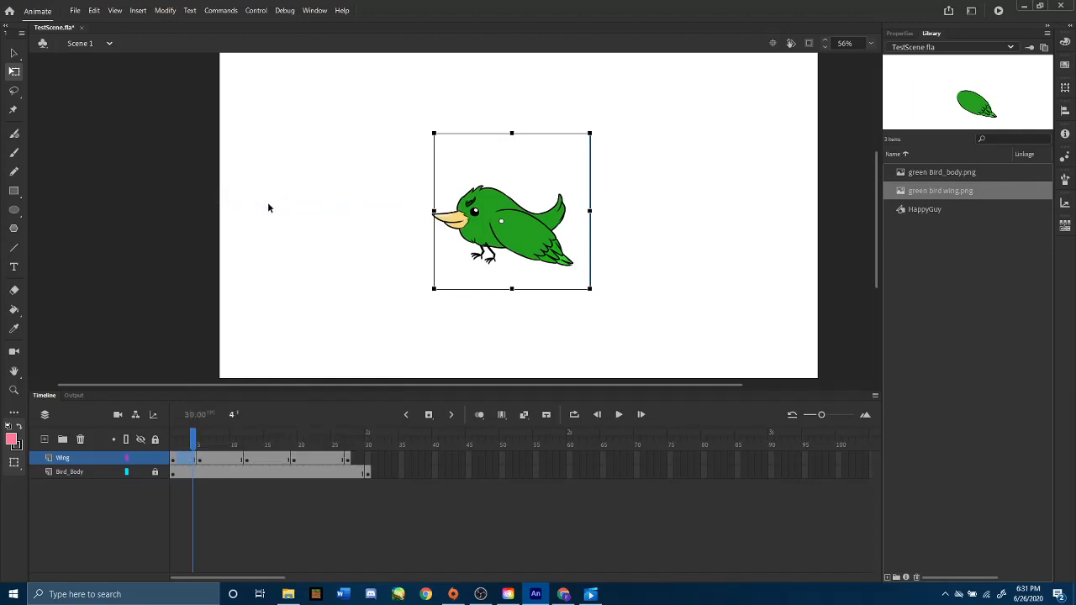
Step: Scrub past the second keyframe and remove frames 6 to 8 from the Wing layer
{"action": "mouse_move", "coordinate": [195, 436]}
{"action": "left_mouse_down"}
{"action": "mouse_move", "coordinate": [172, 444]}
{"action": "mouse_move", "coordinate": [196, 434]}
{"action": "left_mouse_up"}
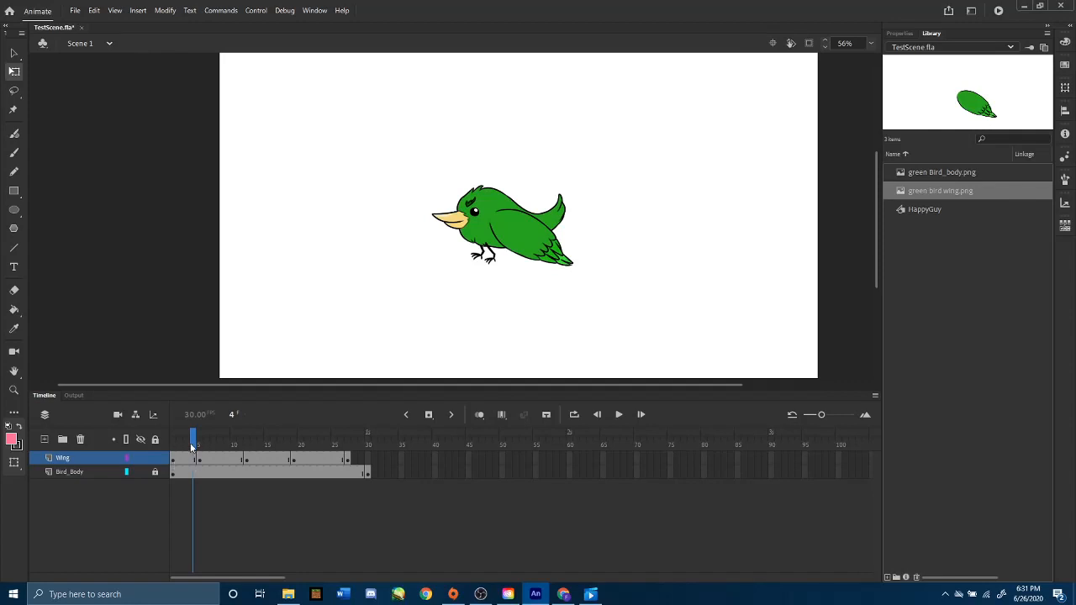
{"action": "mouse_move", "coordinate": [194, 443]}
{"action": "left_mouse_down"}
{"action": "mouse_move", "coordinate": [173, 441]}
{"action": "mouse_move", "coordinate": [212, 441]}
{"action": "left_mouse_up"}
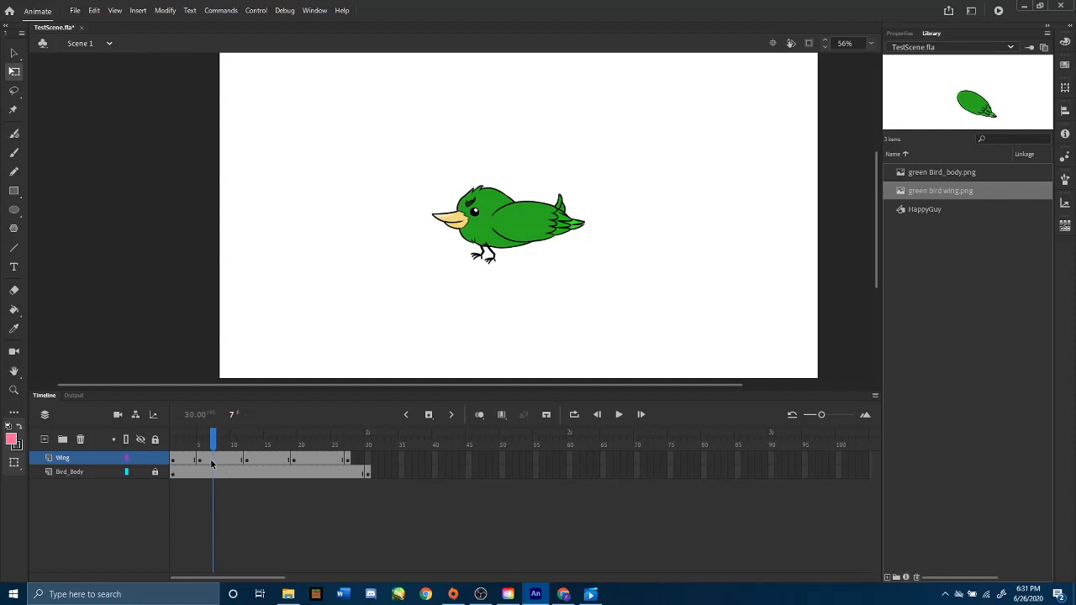
{"action": "left_click_drag", "start_coordinate": [202, 463], "coordinate": [221, 458]}
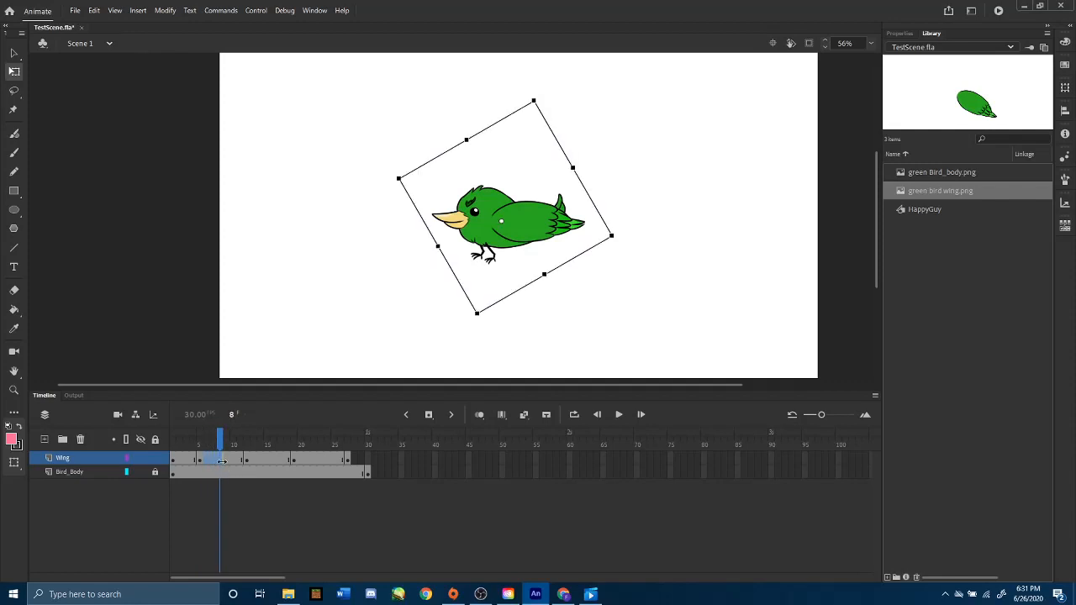
{"action": "right_click", "coordinate": [216, 458]}
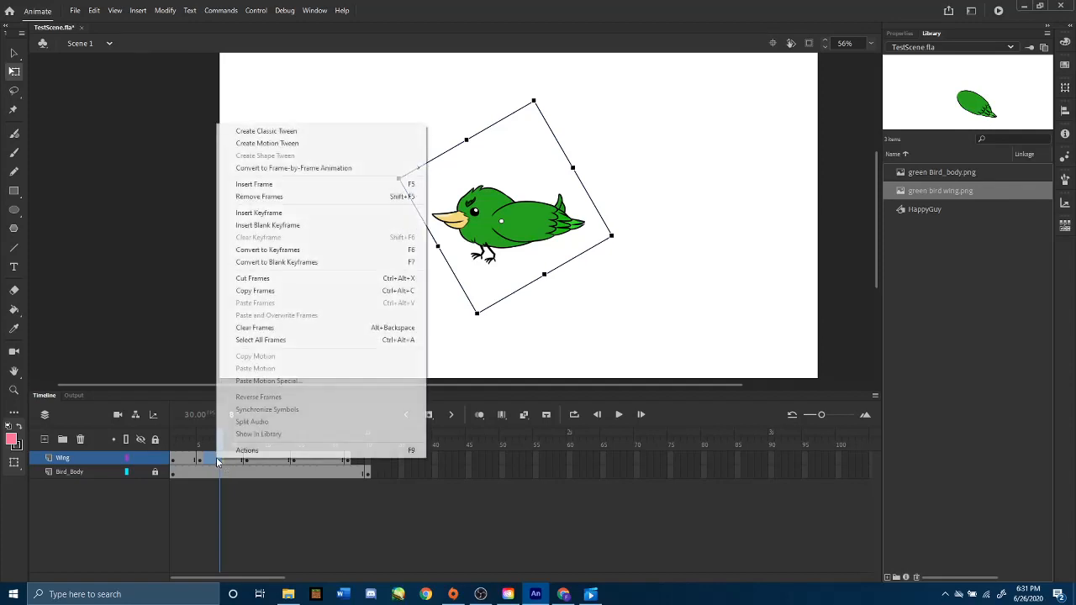
{"action": "left_click", "coordinate": [278, 196]}
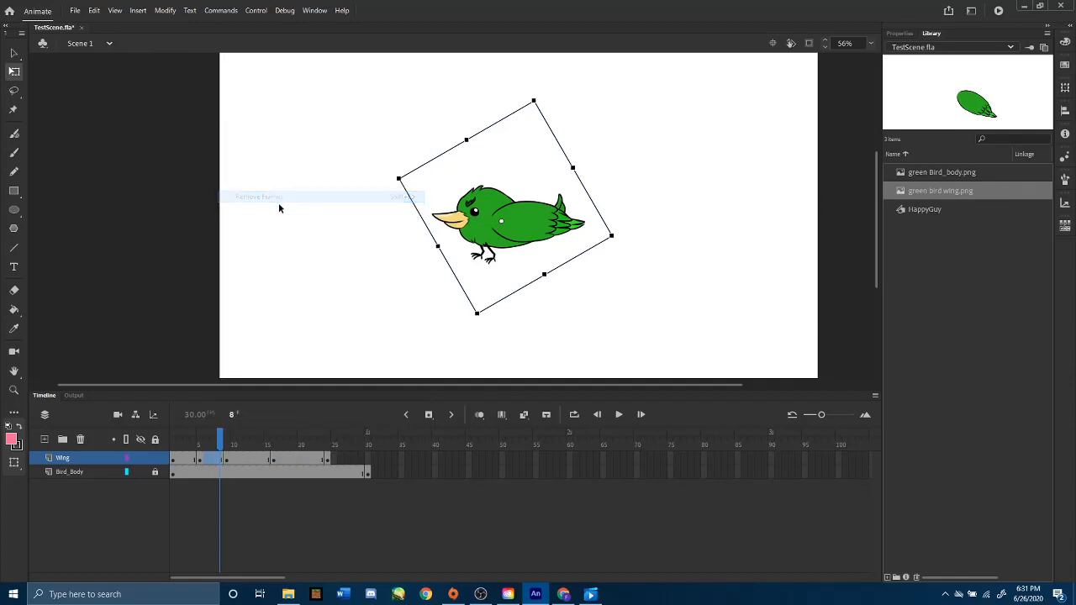
Step: Remove frames 10 to 12 from the Wing layer to shorten the raised wing's hold
{"action": "left_click", "coordinate": [233, 459]}
{"action": "left_click", "coordinate": [234, 474]}
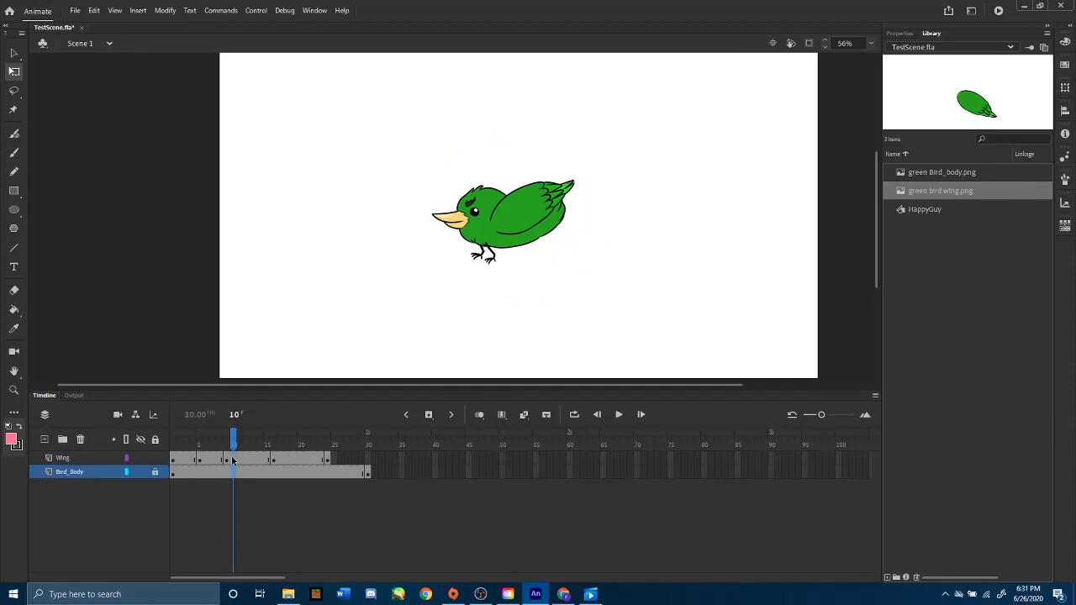
{"action": "left_click_drag", "start_coordinate": [232, 459], "coordinate": [245, 459]}
{"action": "right_click", "coordinate": [247, 459]}
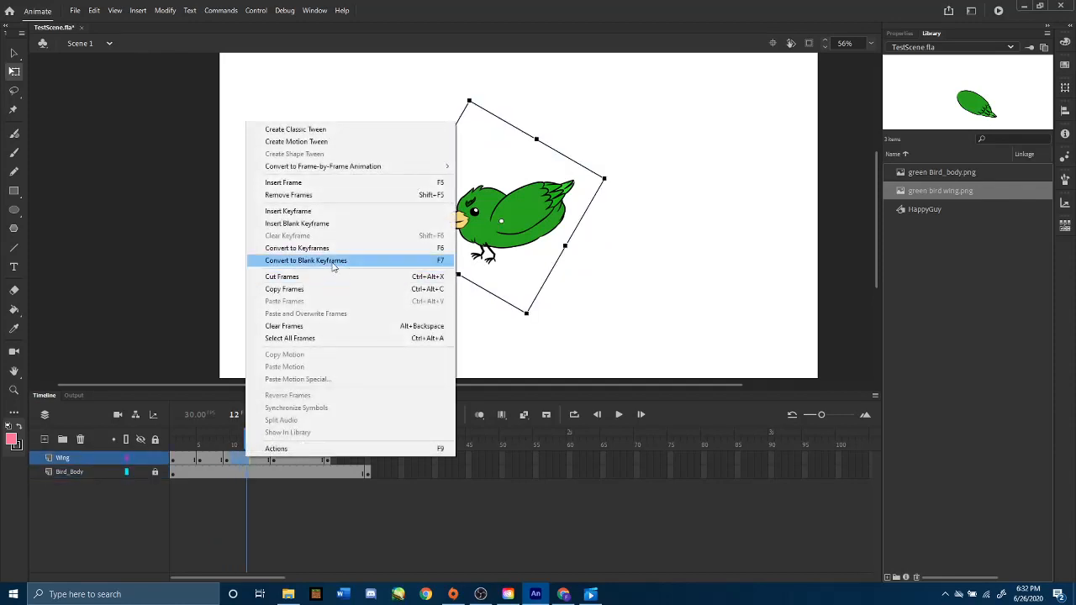
{"action": "left_click", "coordinate": [287, 195]}
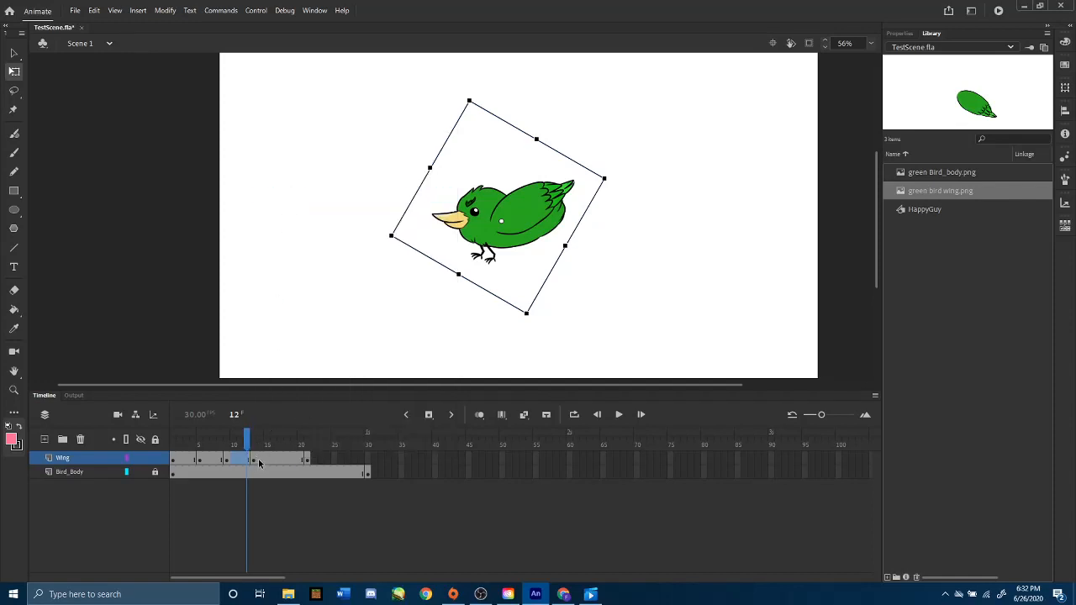
Step: Remove frames 14 to 17 from the Wing layer to shorten the hold before its last keyframe
{"action": "left_click_drag", "start_coordinate": [259, 463], "coordinate": [279, 460]}
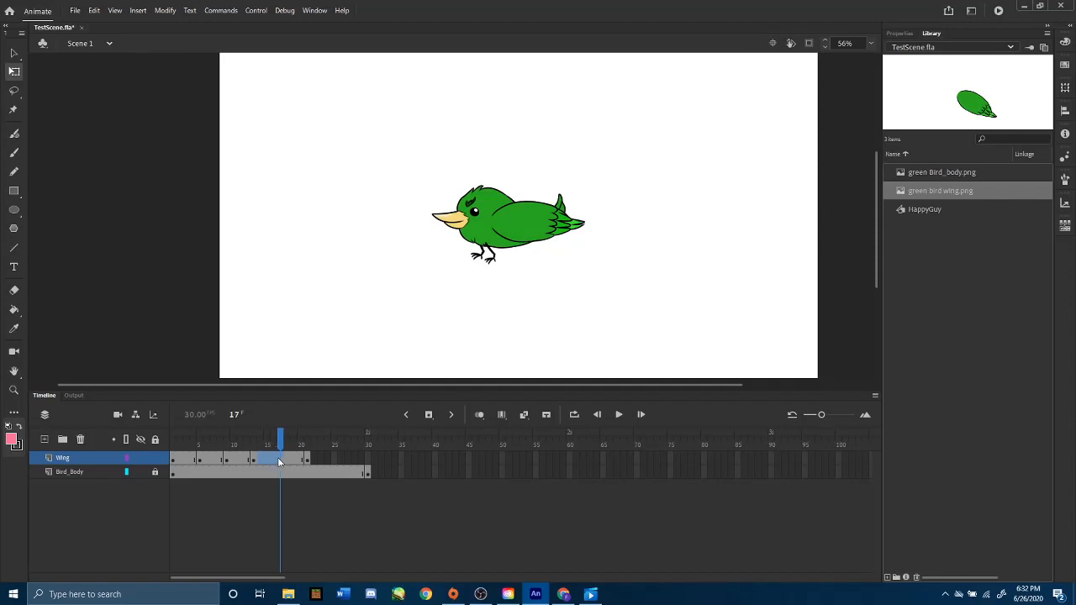
{"action": "right_click", "coordinate": [279, 461]}
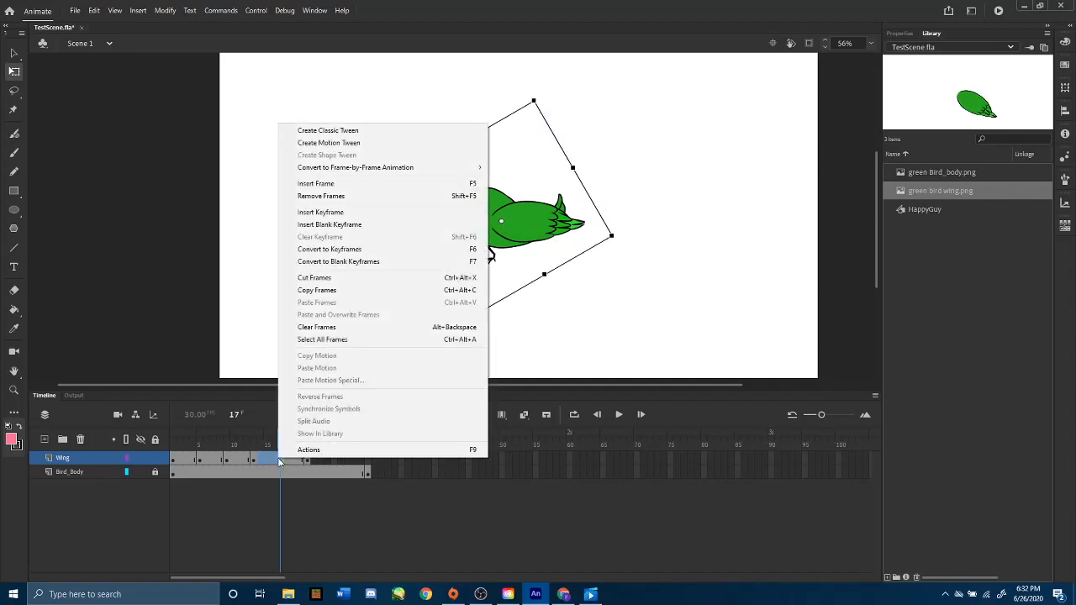
{"action": "left_click", "coordinate": [356, 197]}
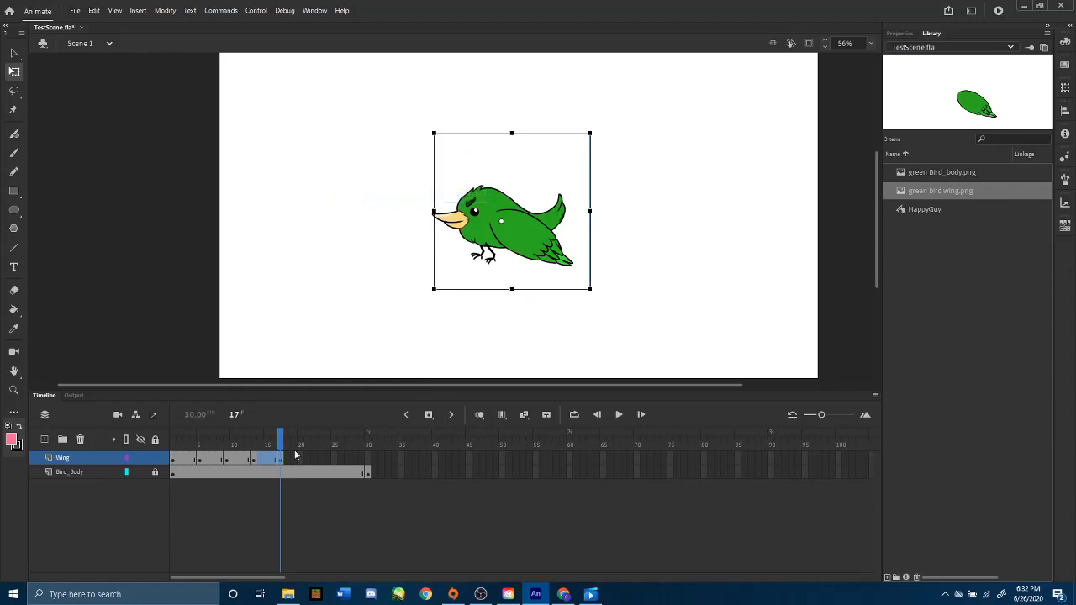
Step: Scrub through the shortened flap and remove frames 18 to 30 from the Bird_Body layer to match the Wing layer's length
{"action": "left_click", "coordinate": [199, 443]}
{"action": "left_click_drag", "start_coordinate": [198, 444], "coordinate": [339, 454]}
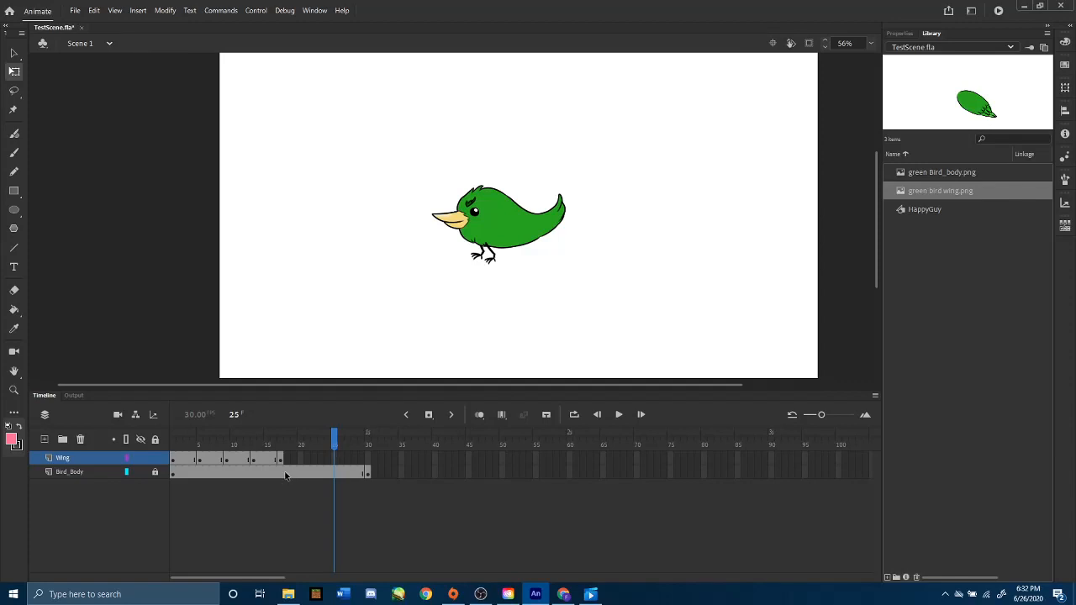
{"action": "left_click_drag", "start_coordinate": [286, 476], "coordinate": [376, 477]}
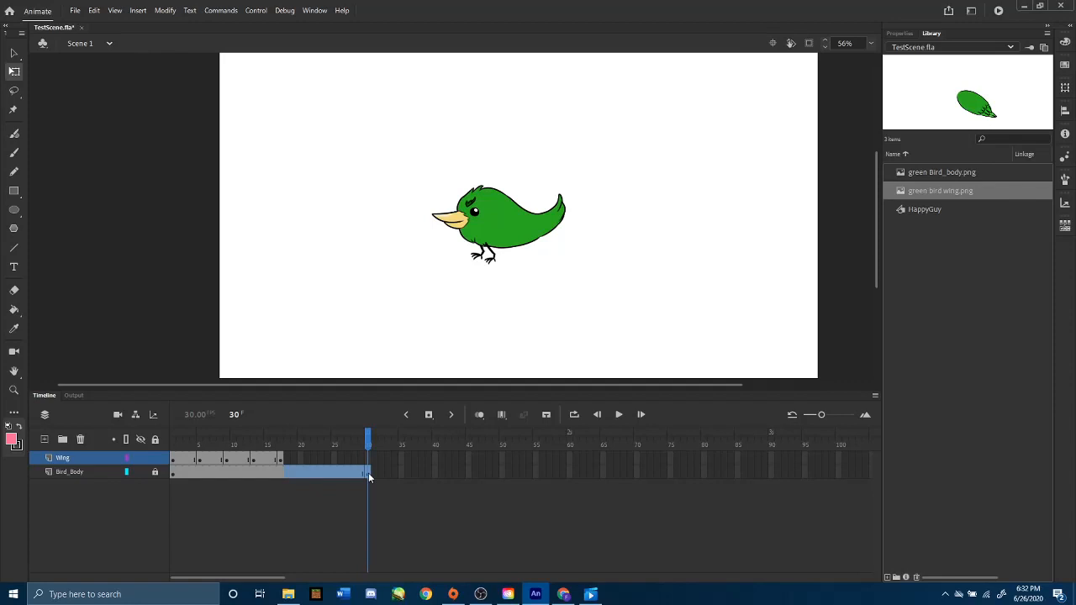
{"action": "left_click", "coordinate": [368, 472]}
{"action": "right_click", "coordinate": [323, 472]}
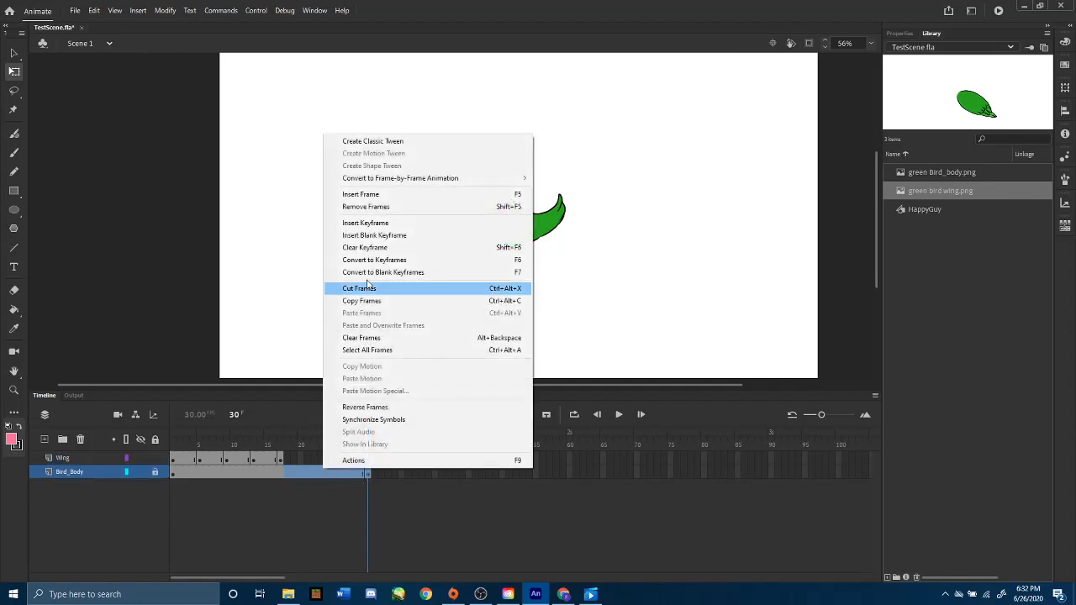
{"action": "left_click", "coordinate": [372, 209]}
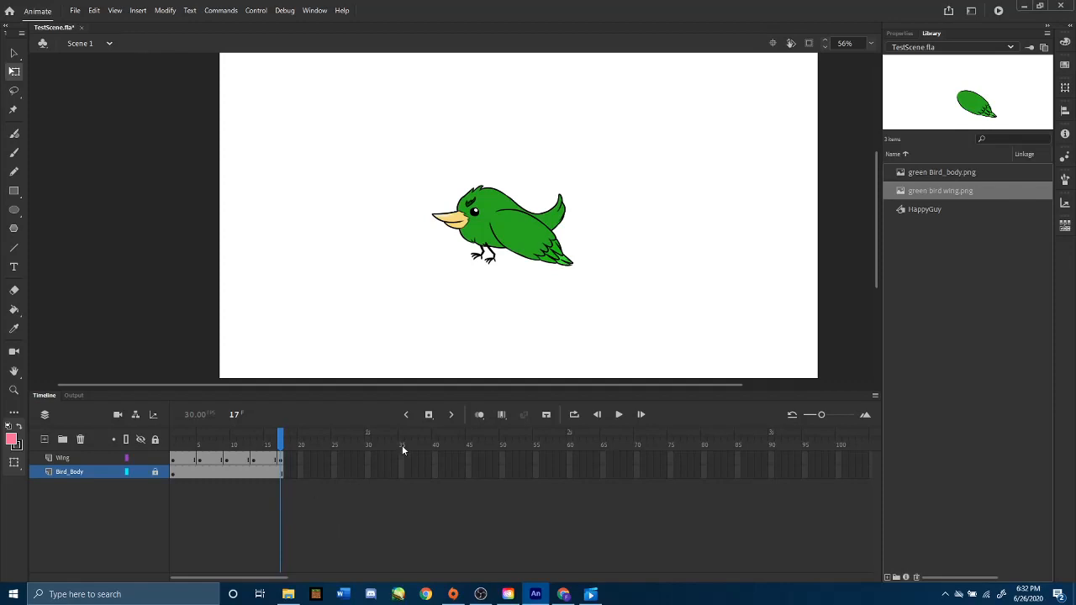
Step: Loop playback over frames 1 to 17 to review the faster wing flap, and turn looping off after stopping
{"action": "left_click", "coordinate": [573, 414]}
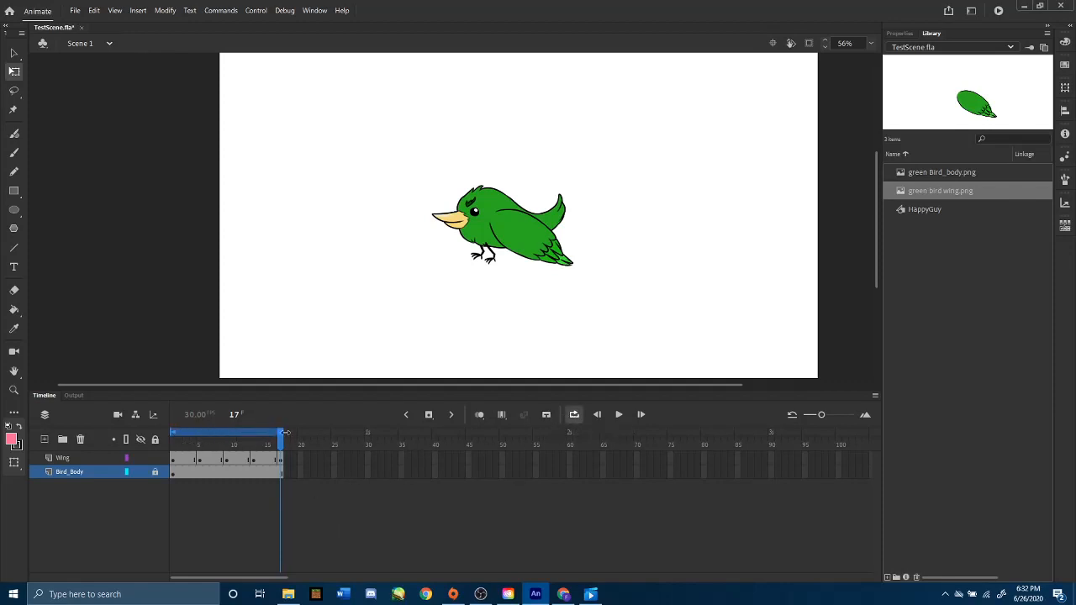
{"action": "left_click", "coordinate": [619, 415]}
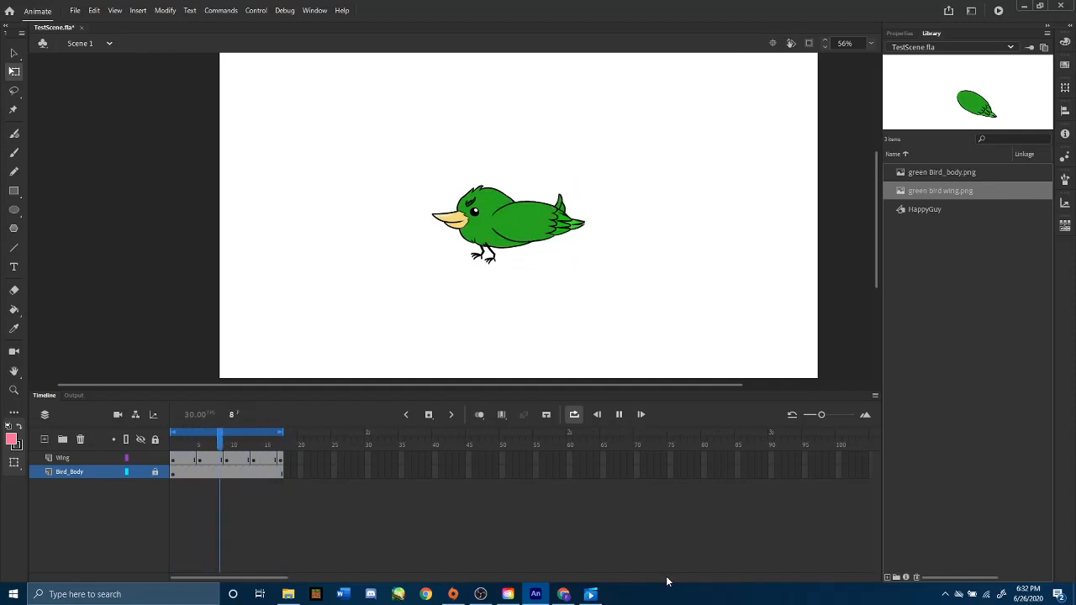
{"action": "left_click", "coordinate": [619, 414]}
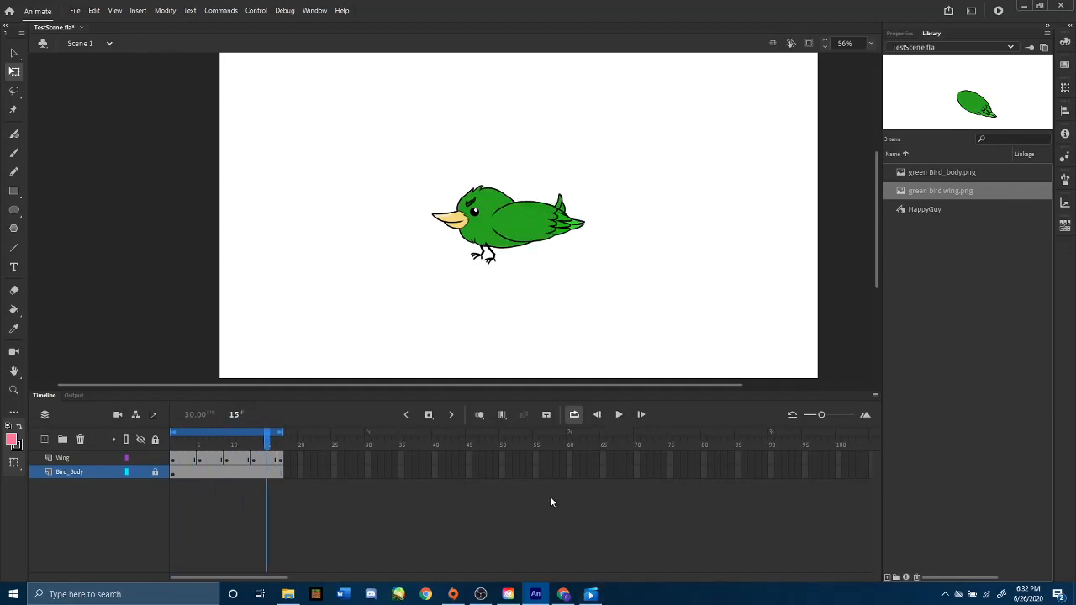
{"action": "left_click", "coordinate": [574, 419]}
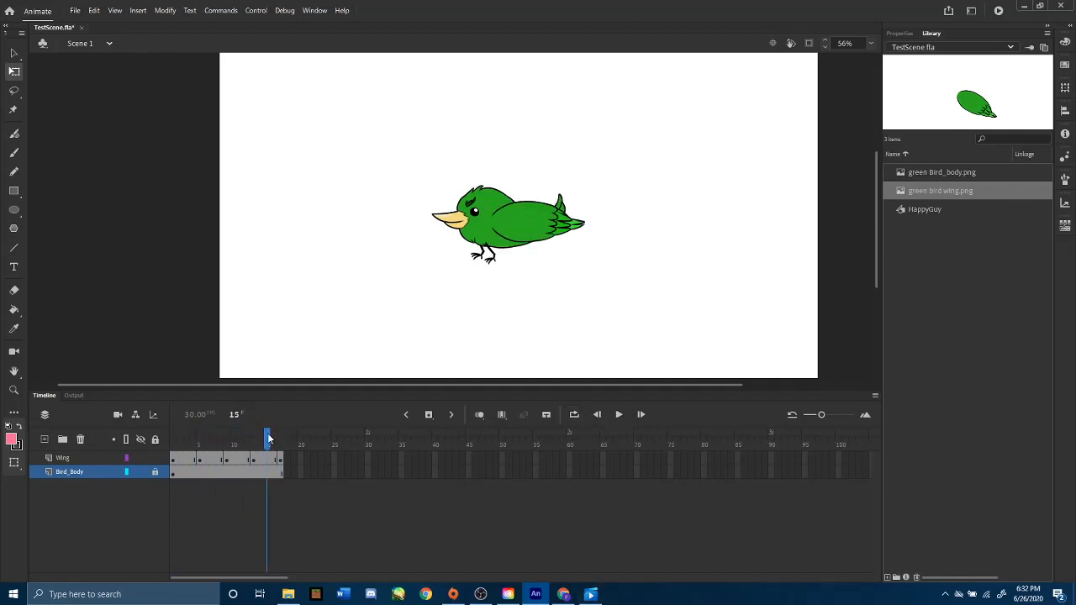
Step: Insert a keyframe at frame 3 of the Wing layer
{"action": "left_click_drag", "start_coordinate": [269, 438], "coordinate": [185, 438]}
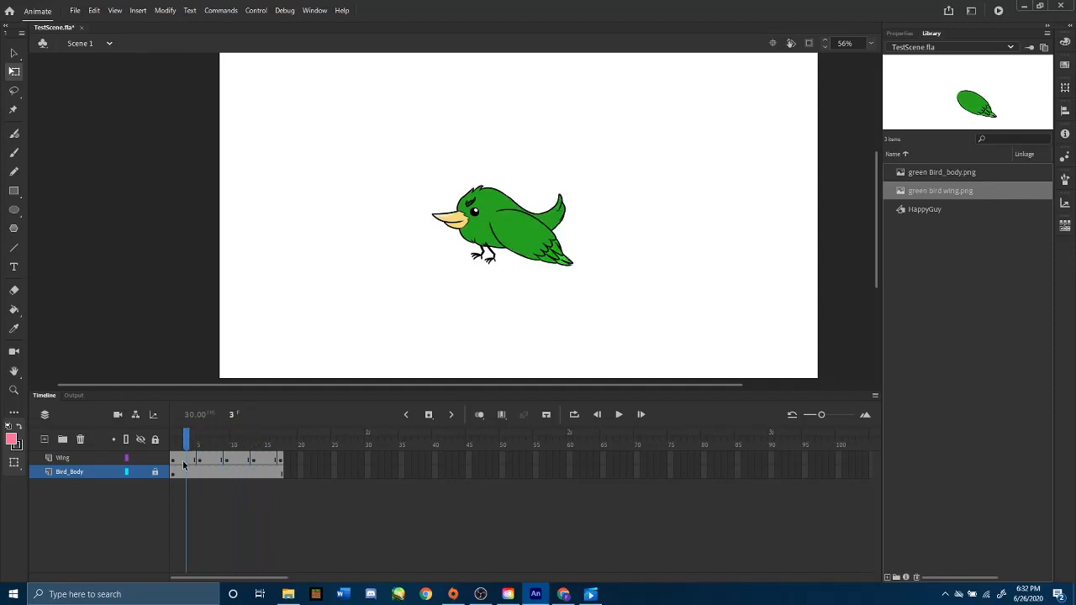
{"action": "right_click", "coordinate": [188, 460]}
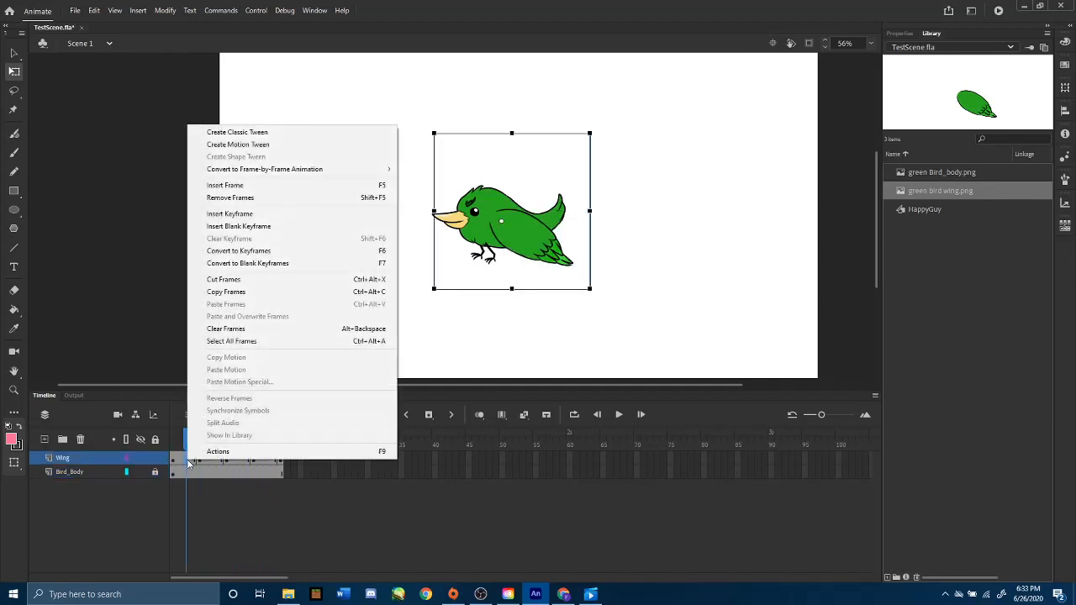
{"action": "left_click", "coordinate": [243, 216]}
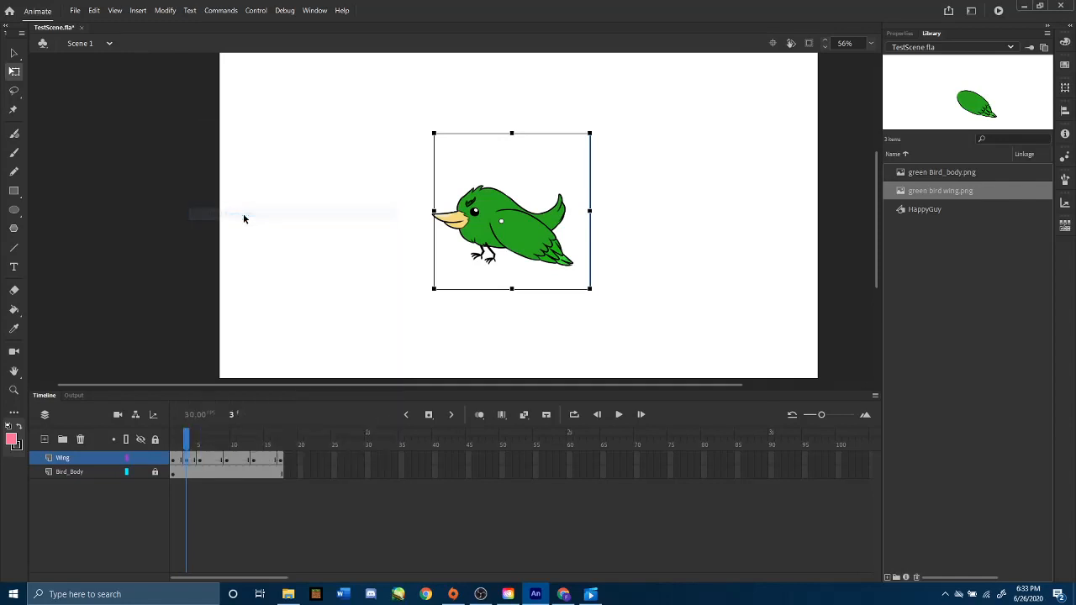
Step: Turn on onion skinning with its range ending at frame 5, and rotate frame 3's wing halfway up toward the frame 5 pose
{"action": "left_click", "coordinate": [478, 415]}
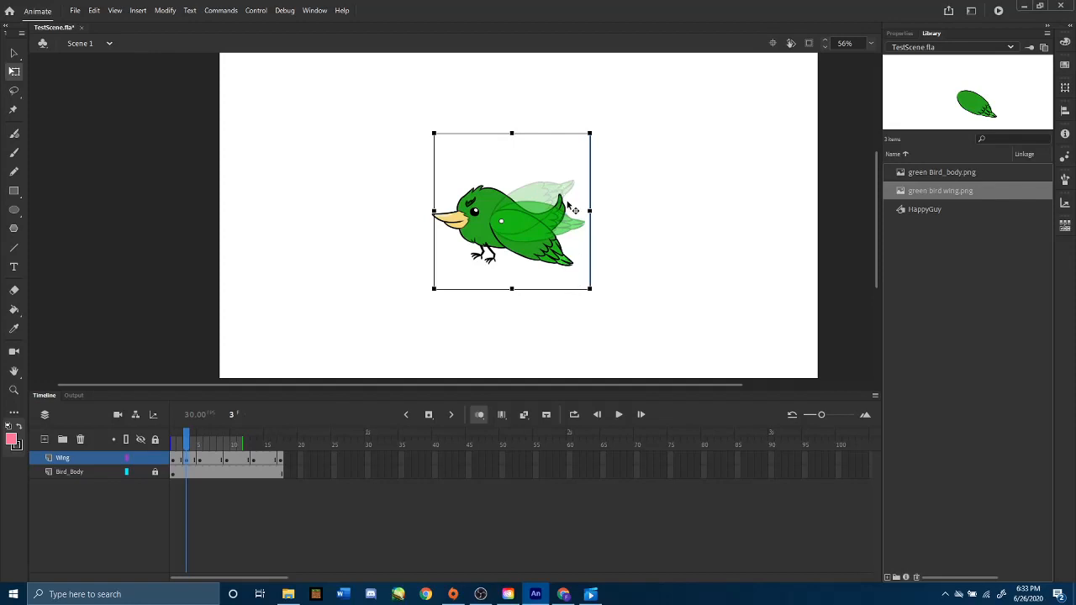
{"action": "left_click_drag", "start_coordinate": [242, 444], "coordinate": [201, 444]}
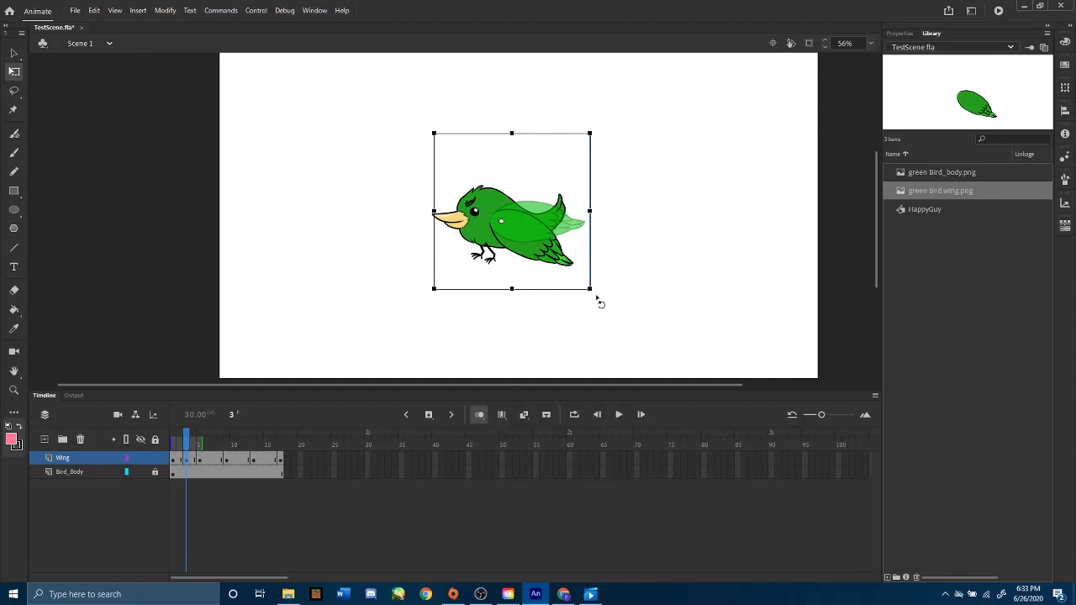
{"action": "left_click_drag", "start_coordinate": [598, 303], "coordinate": [612, 279]}
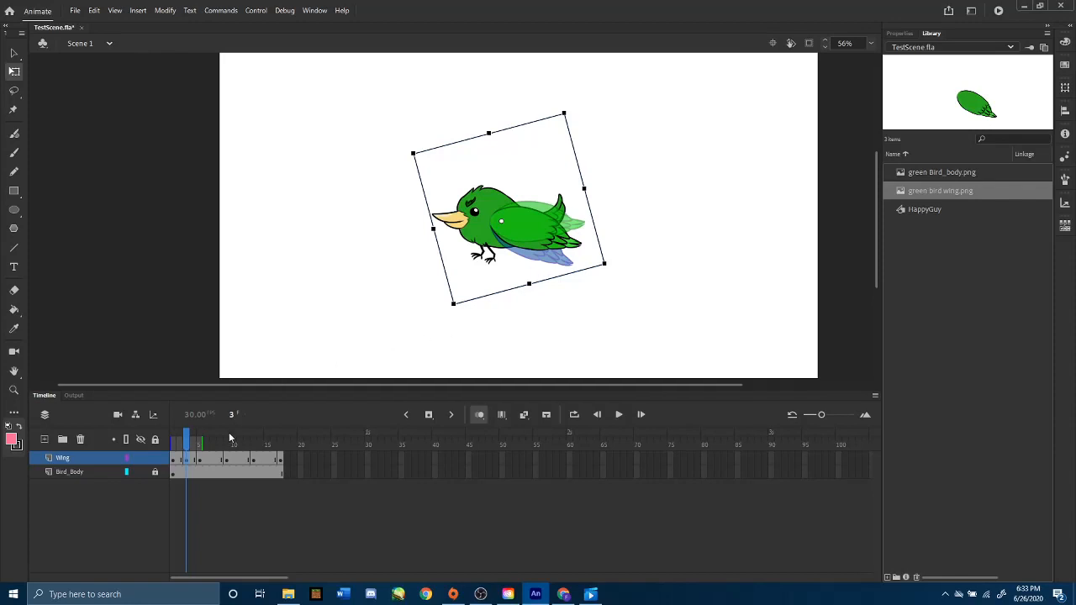
Step: Insert a keyframe at frame 7 of the Wing layer and rotate its wing halfway up toward the frame 9 pose
{"action": "left_click", "coordinate": [211, 462]}
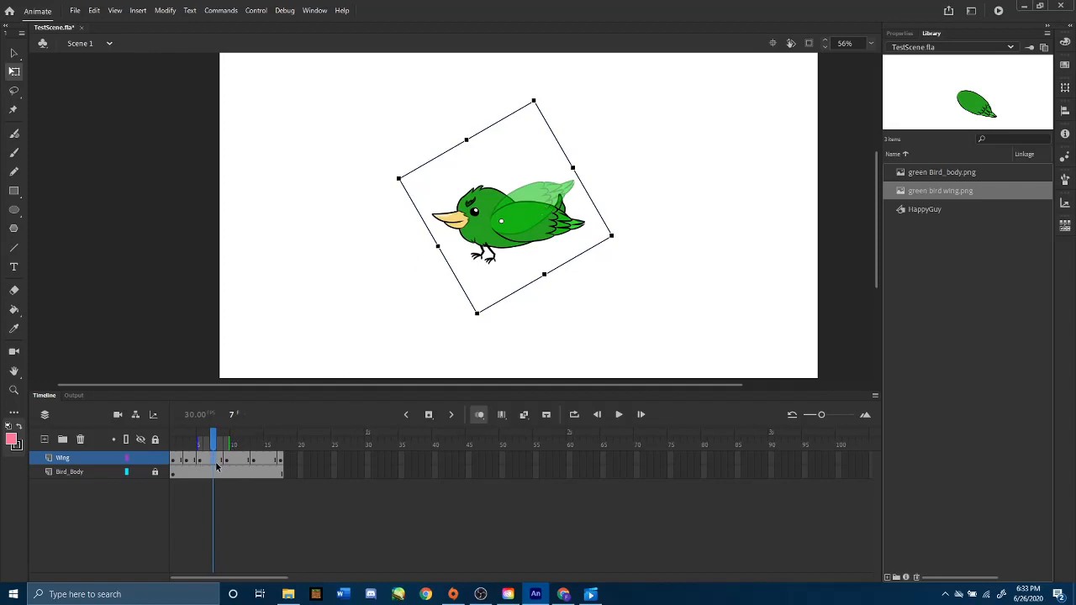
{"action": "left_click_drag", "start_coordinate": [214, 467], "coordinate": [200, 461]}
{"action": "right_click", "coordinate": [213, 463]}
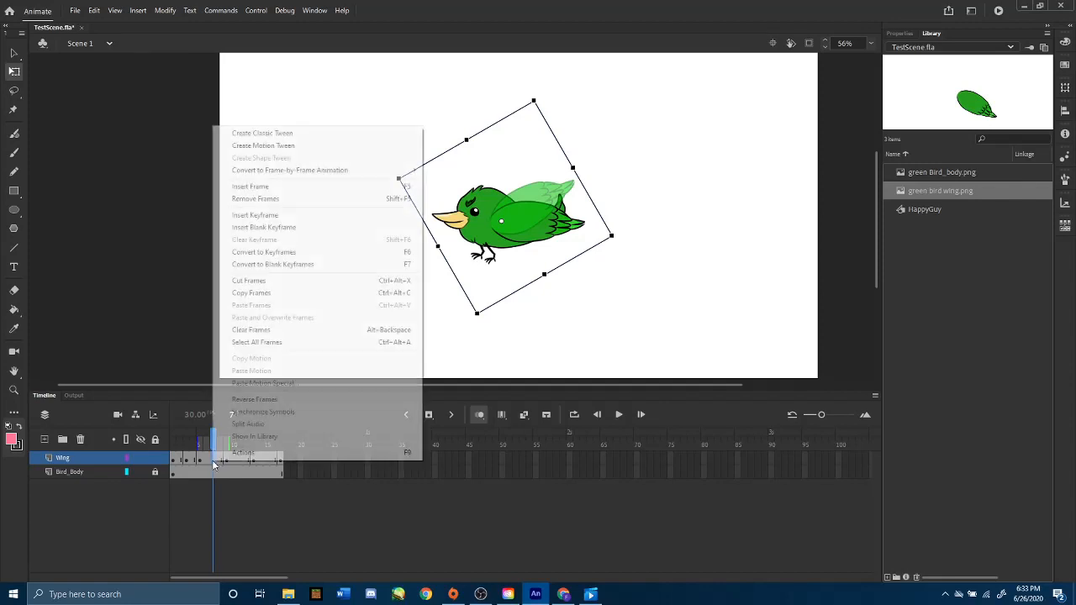
{"action": "left_click", "coordinate": [278, 216]}
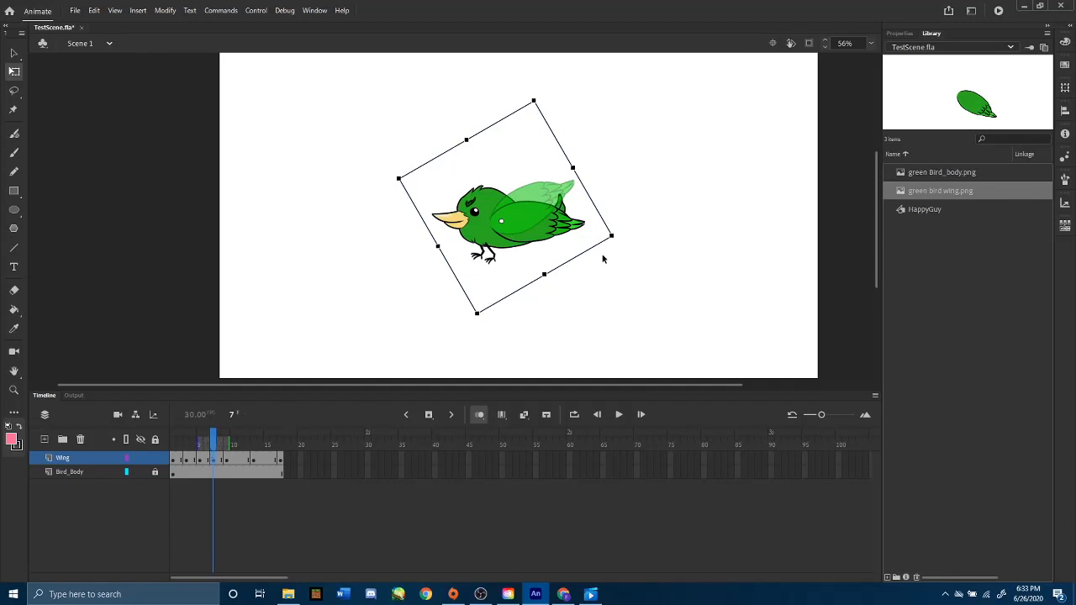
{"action": "left_click_drag", "start_coordinate": [623, 248], "coordinate": [628, 217]}
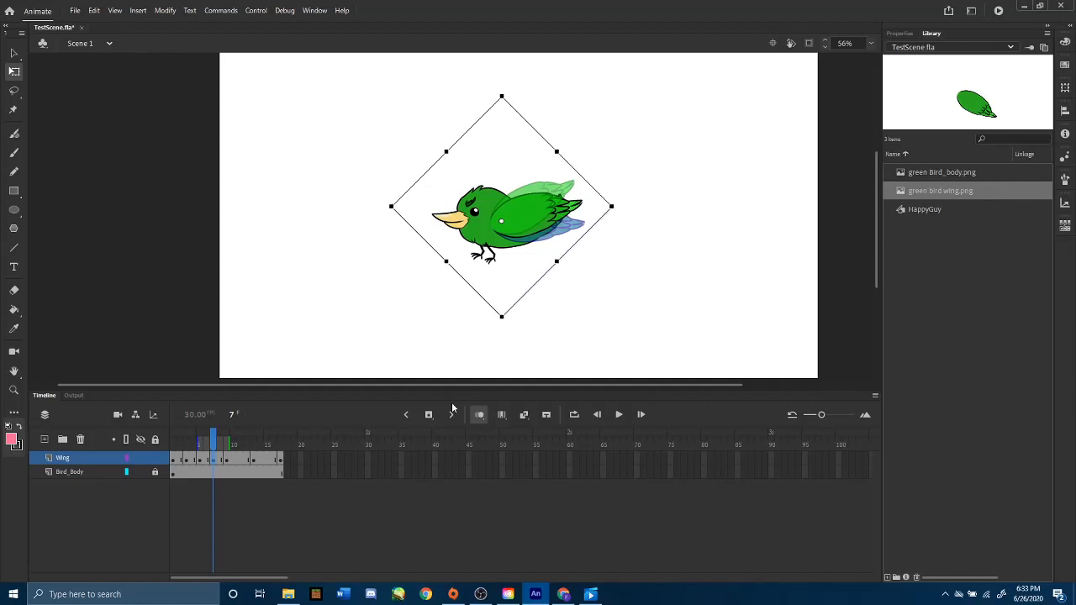
Step: Copy the Wing layer's frame 7 keyframe, paste and overwrite it at frame 11, and turn off onion skinning
{"action": "right_click", "coordinate": [213, 462]}
{"action": "left_click", "coordinate": [257, 292]}
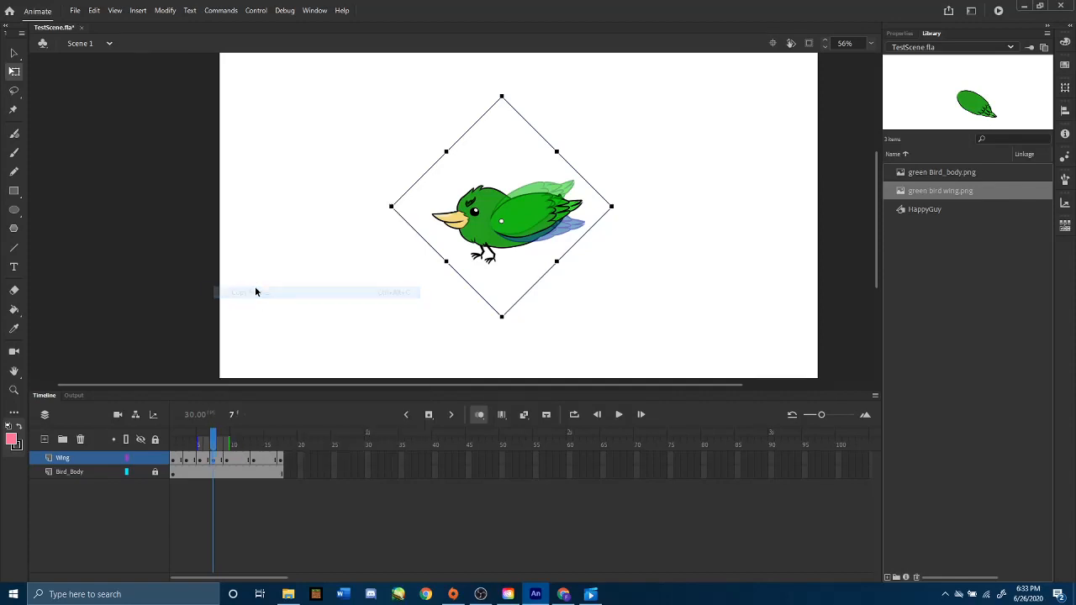
{"action": "left_click", "coordinate": [218, 444]}
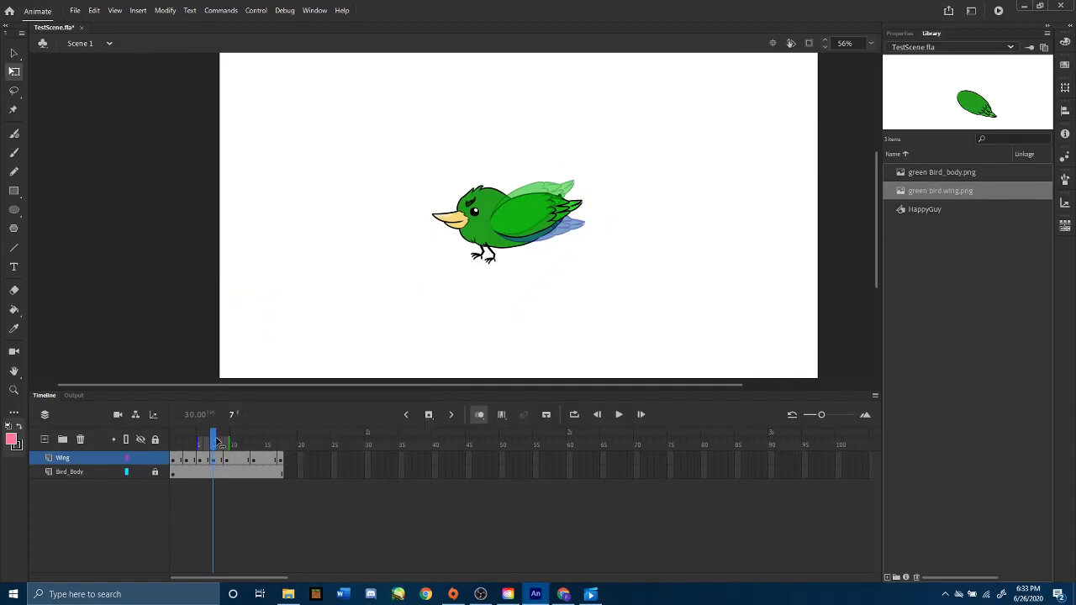
{"action": "left_click_drag", "start_coordinate": [218, 444], "coordinate": [231, 443]}
{"action": "left_click_drag", "start_coordinate": [236, 440], "coordinate": [241, 442]}
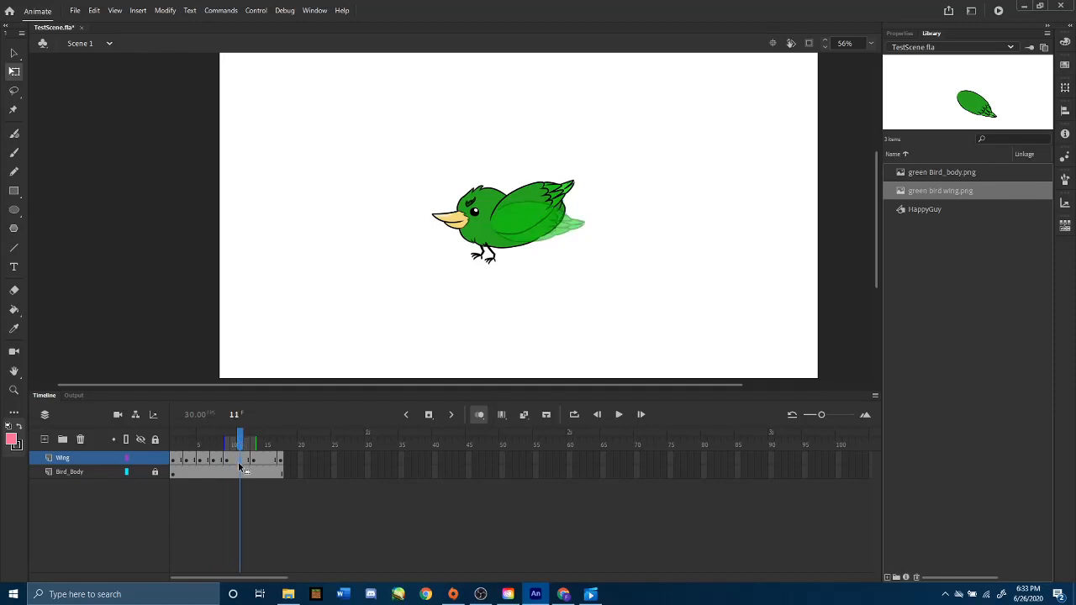
{"action": "left_click", "coordinate": [241, 464]}
{"action": "right_click", "coordinate": [240, 464]}
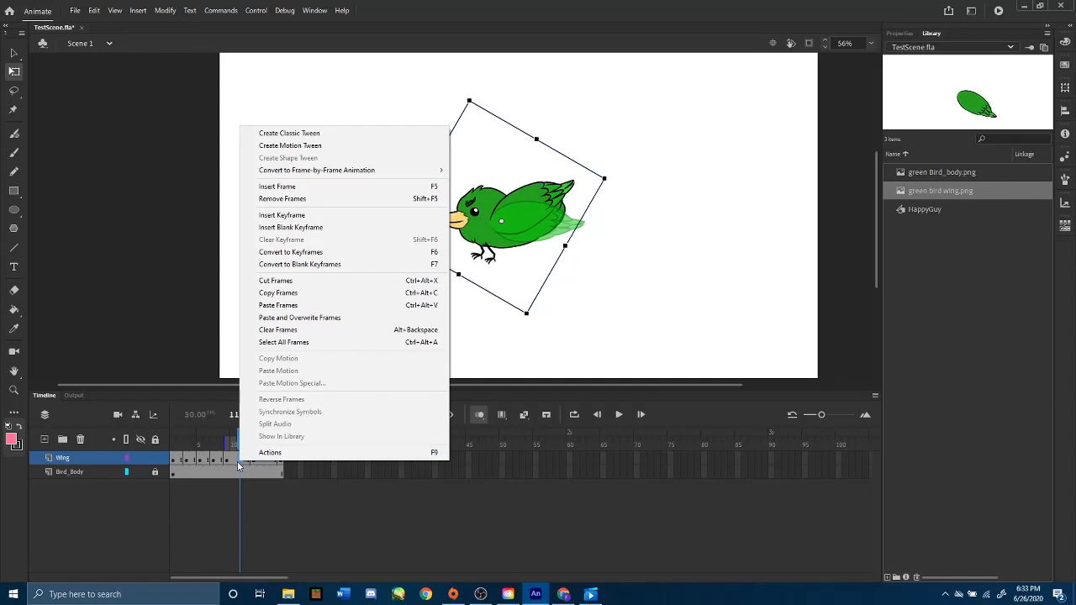
{"action": "left_click", "coordinate": [282, 318]}
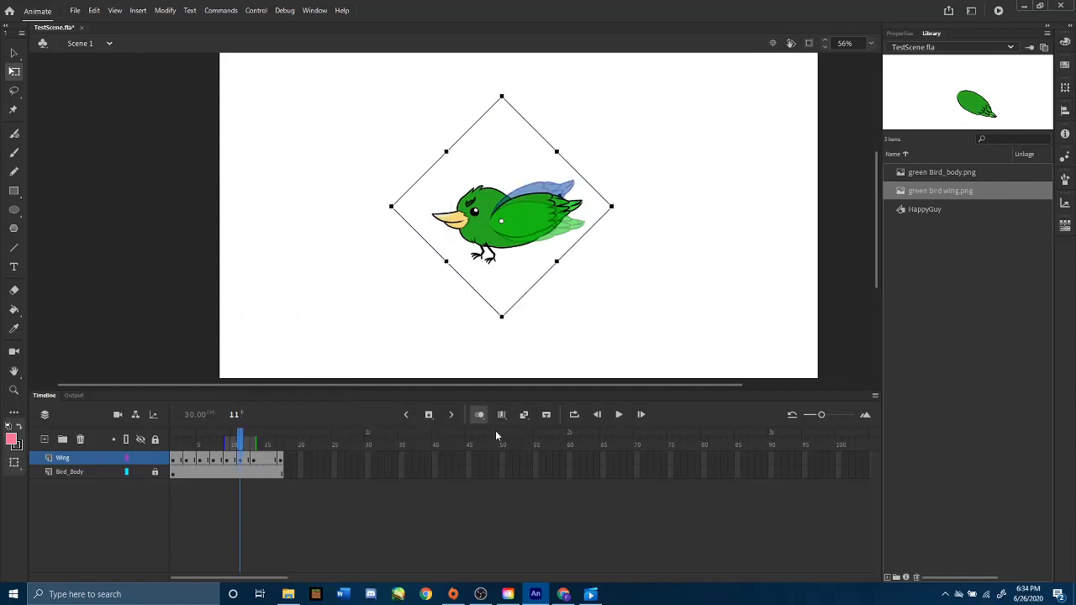
{"action": "left_click", "coordinate": [479, 414]}
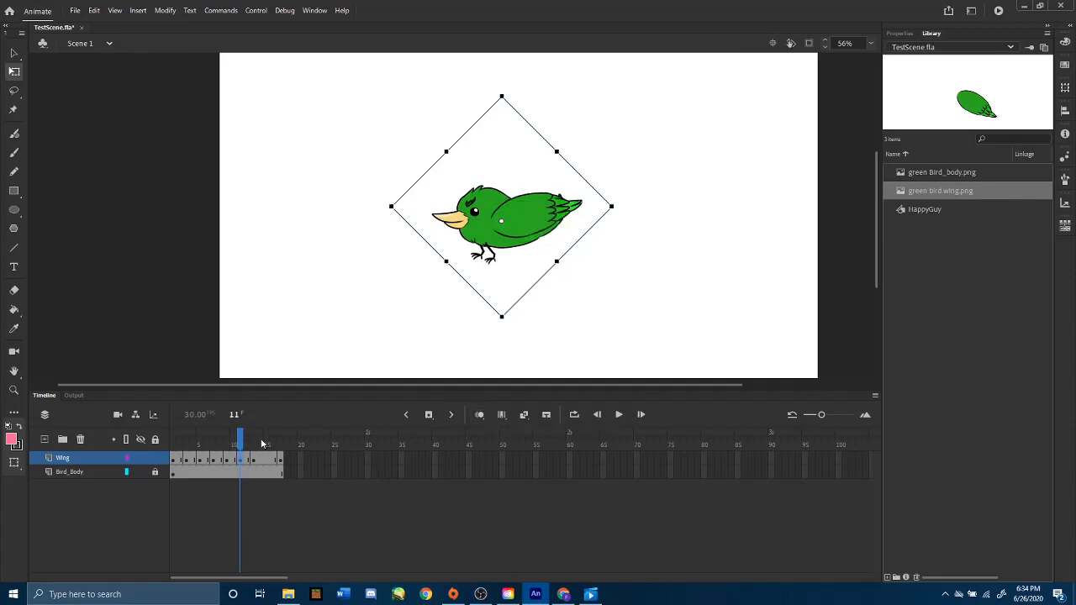
Step: Copy the Wing layer's frame 3 keyframe and paste and overwrite it at frame 15
{"action": "left_click_drag", "start_coordinate": [243, 445], "coordinate": [189, 456]}
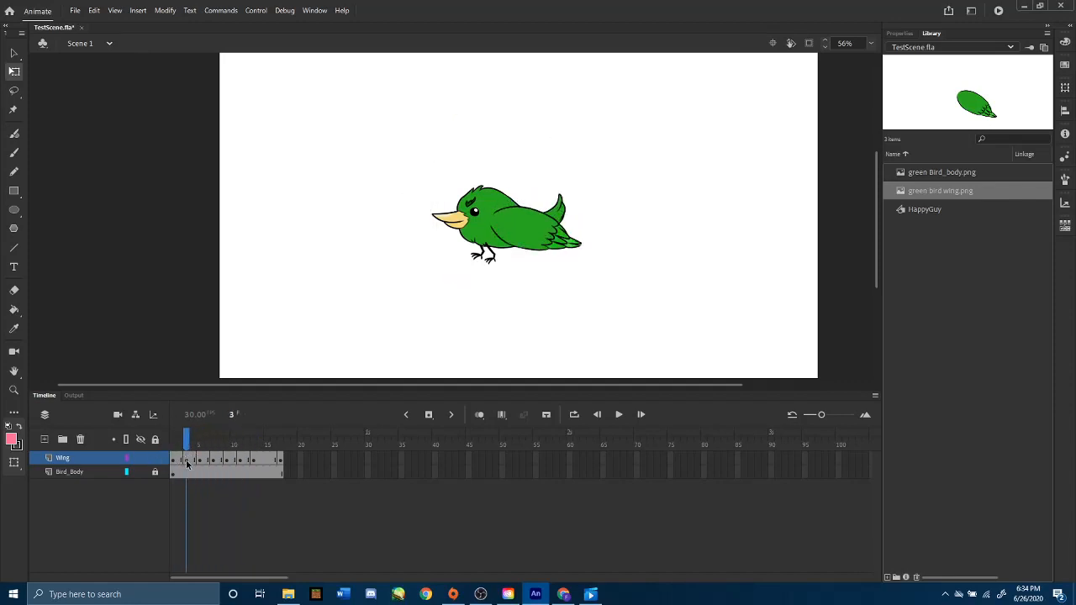
{"action": "left_click", "coordinate": [189, 461]}
{"action": "right_click", "coordinate": [188, 462]}
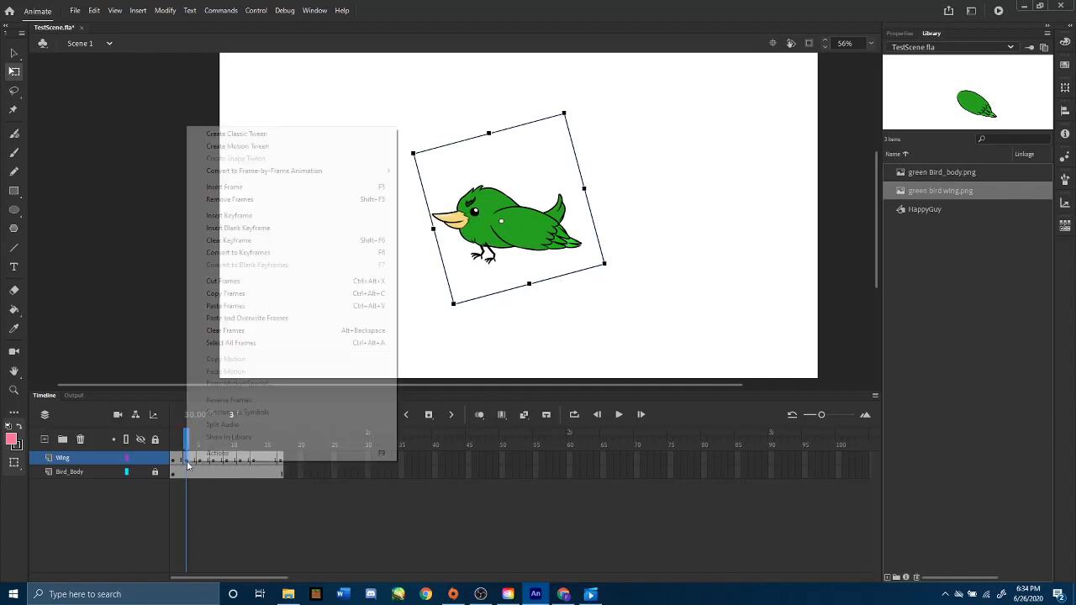
{"action": "left_click", "coordinate": [243, 294]}
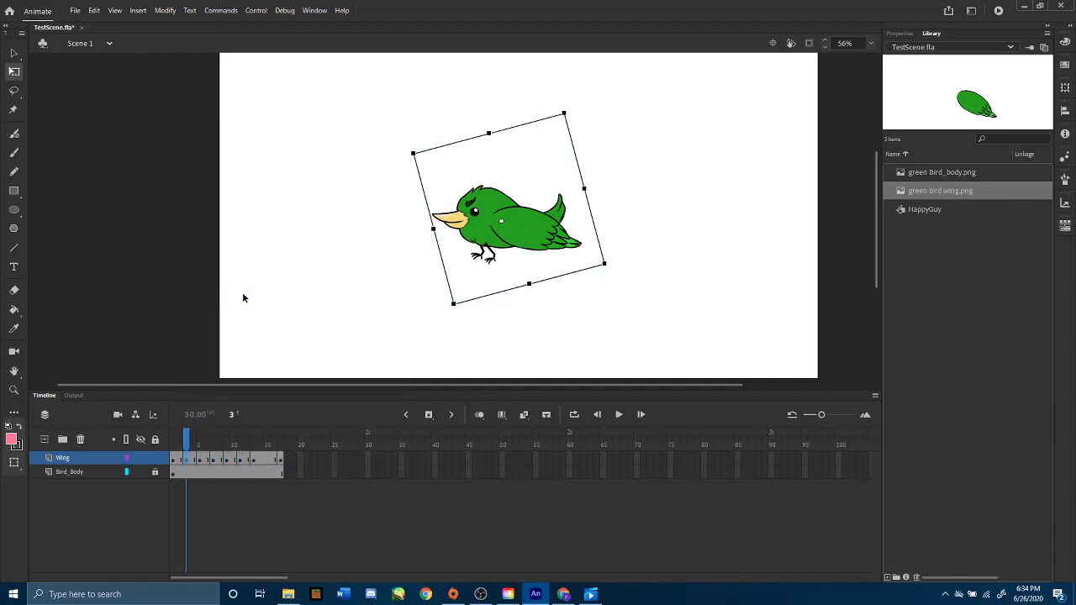
{"action": "left_click", "coordinate": [267, 461]}
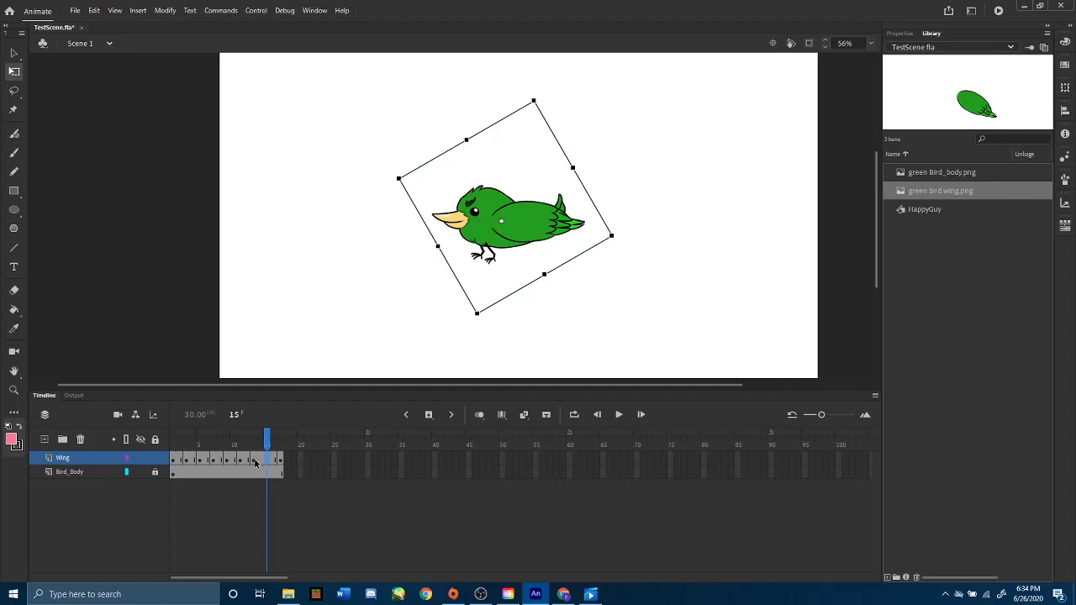
{"action": "left_click", "coordinate": [253, 463]}
{"action": "left_click", "coordinate": [281, 460]}
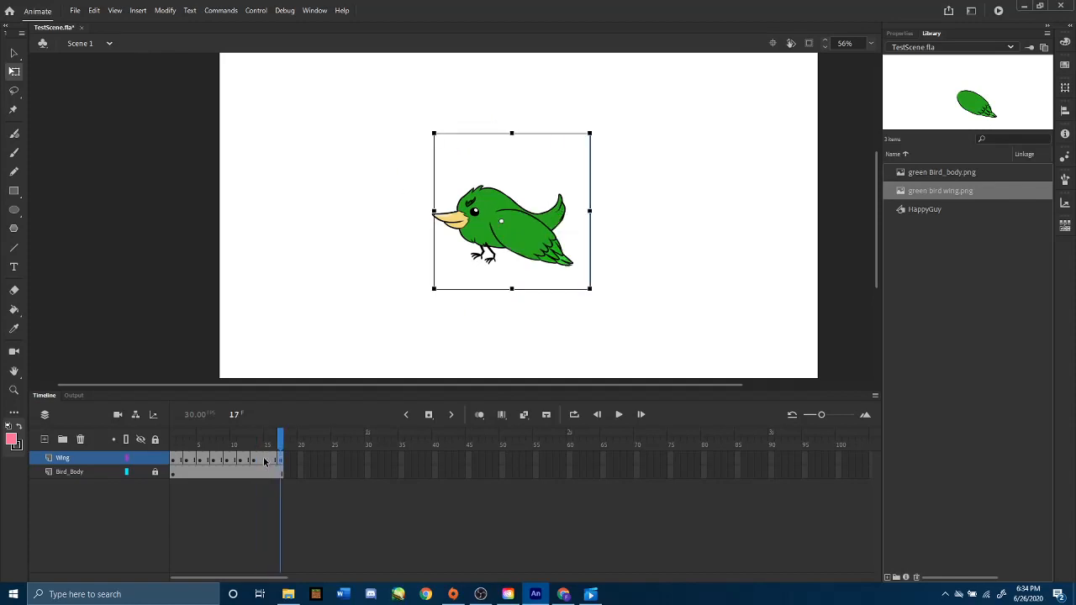
{"action": "left_click", "coordinate": [265, 460]}
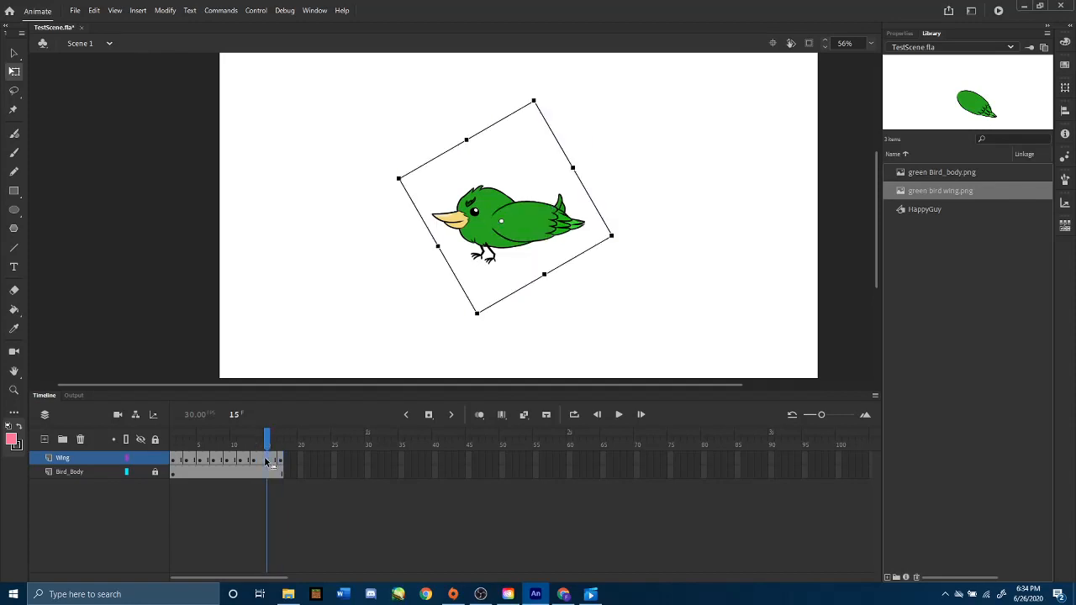
{"action": "right_click", "coordinate": [265, 461]}
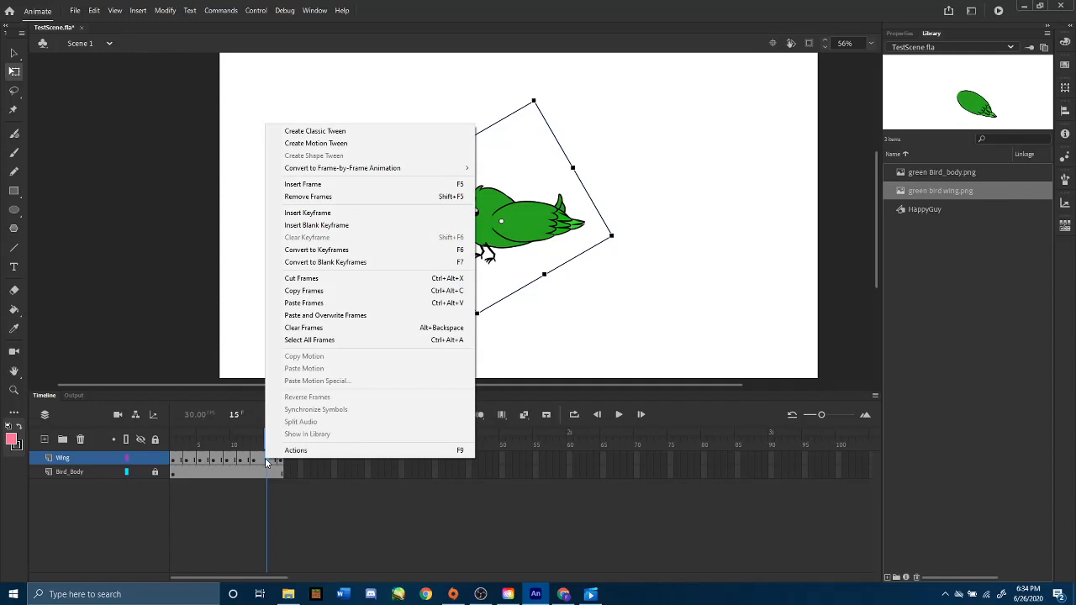
{"action": "left_click", "coordinate": [304, 316]}
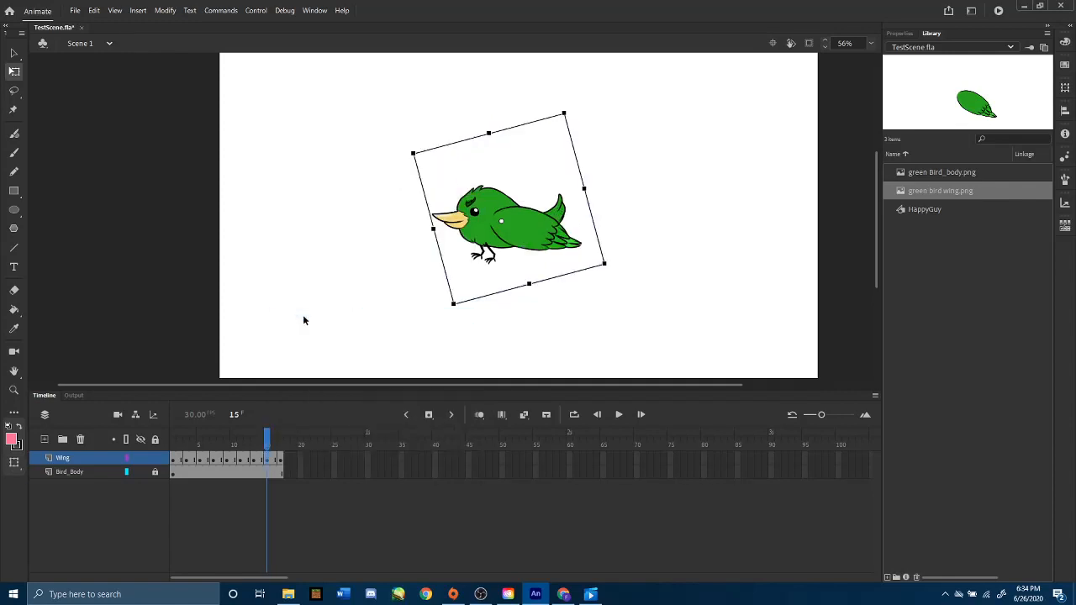
Step: Lock the Wing layer, preview the wing flap looping over all frames, scrub to frame 17, and turn looping off
{"action": "left_click", "coordinate": [576, 416]}
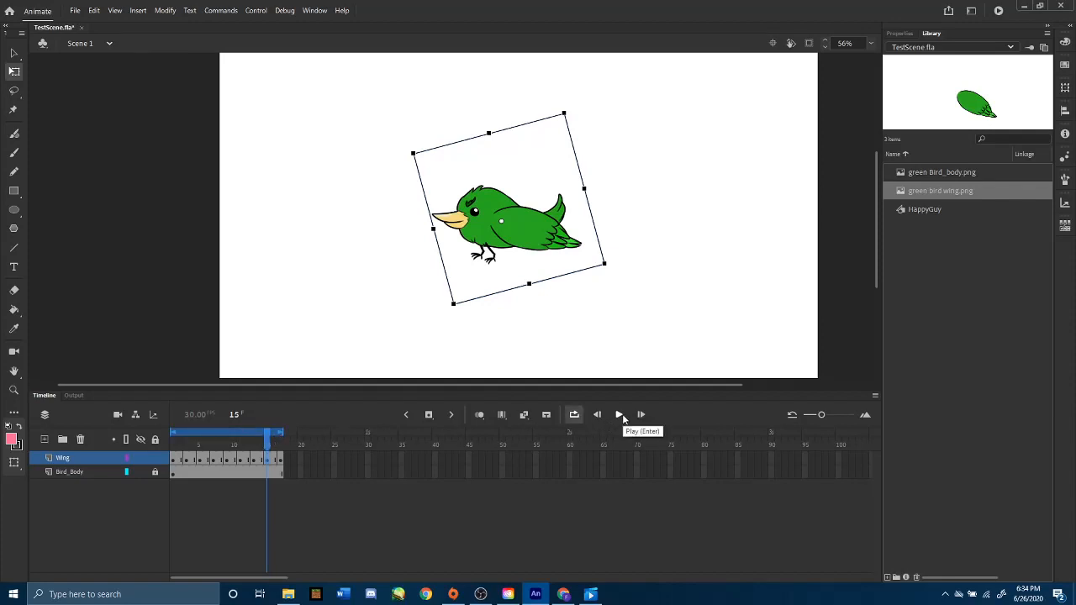
{"action": "left_click", "coordinate": [156, 459]}
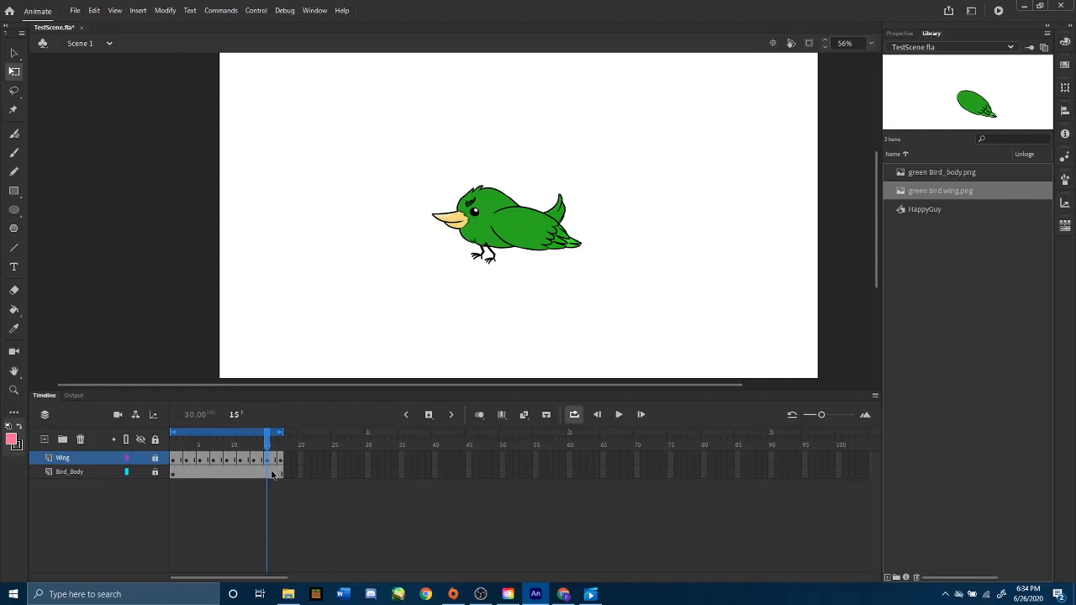
{"action": "left_click", "coordinate": [618, 415]}
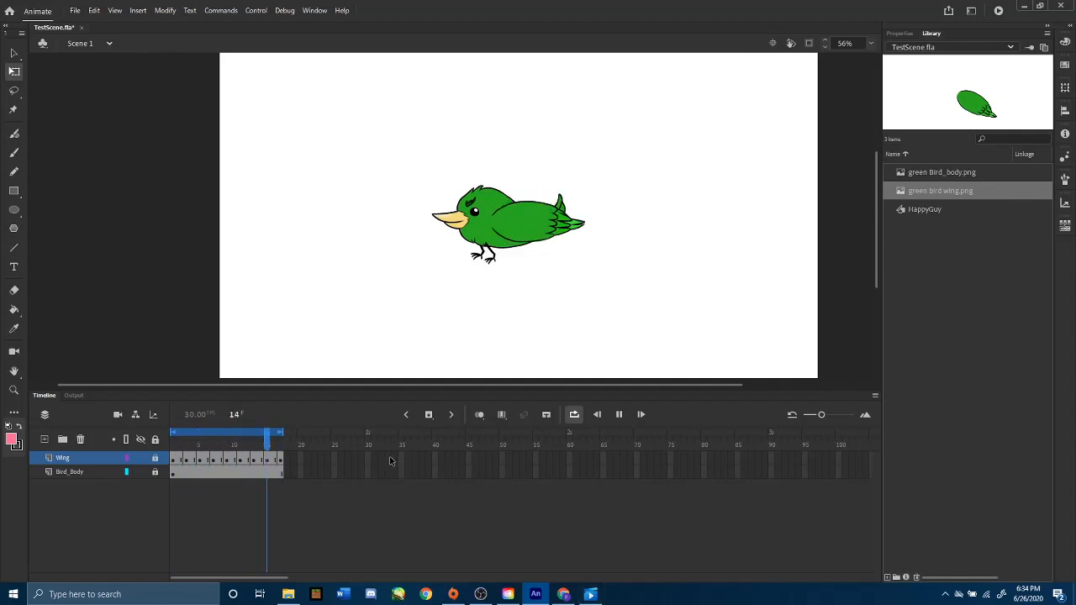
{"action": "left_click", "coordinate": [619, 414]}
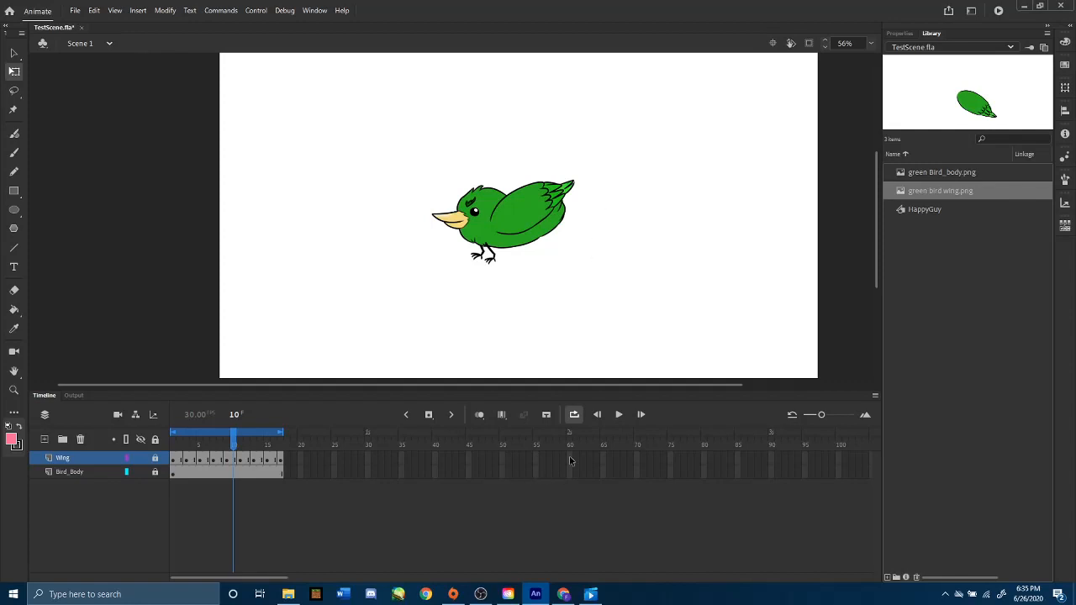
{"action": "left_click_drag", "start_coordinate": [235, 454], "coordinate": [309, 461]}
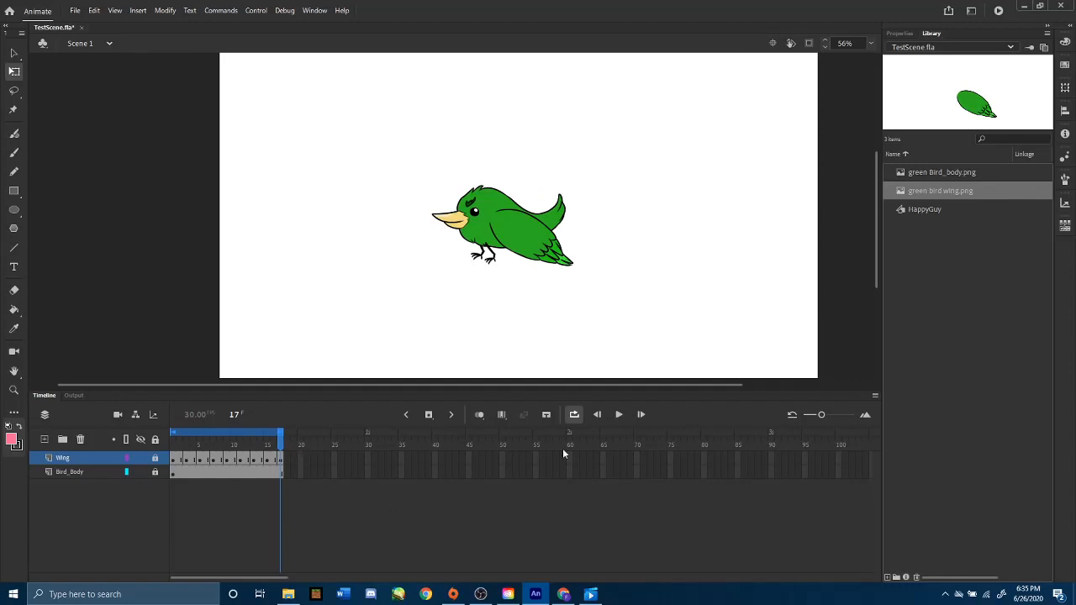
{"action": "left_click", "coordinate": [572, 416]}
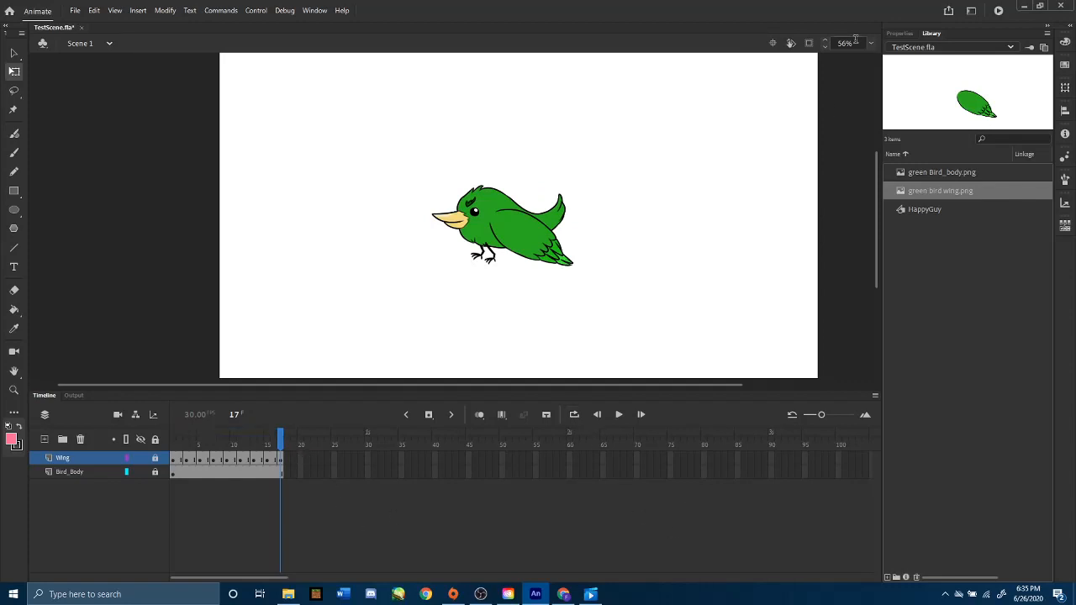
Step: Remove all frames 1 to 17 from both the Wing and Bird_Body layers
{"action": "left_click", "coordinate": [900, 34]}
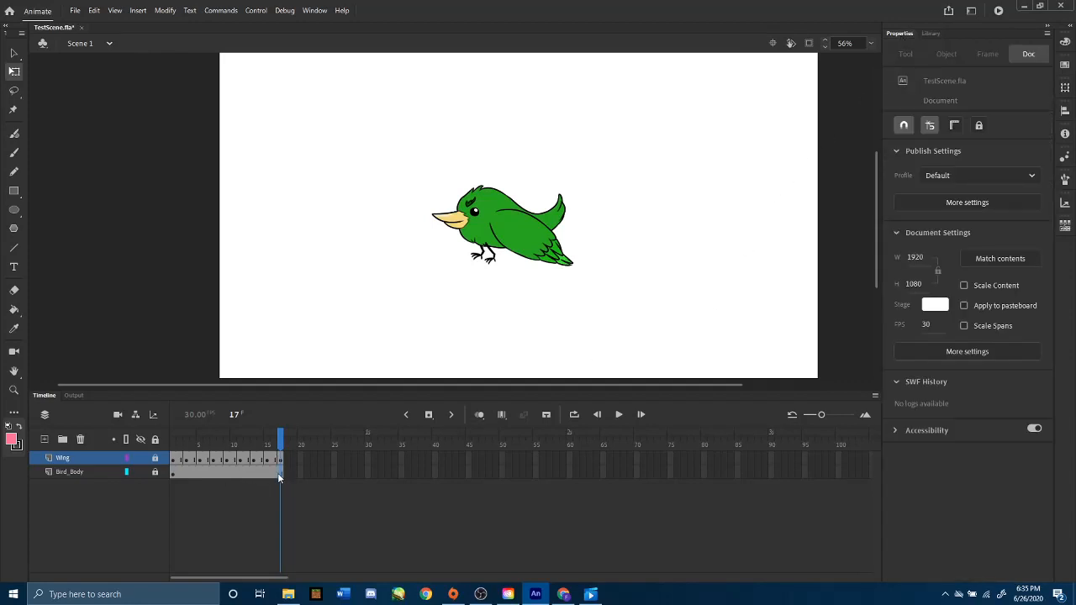
{"action": "left_click_drag", "start_coordinate": [277, 472], "coordinate": [182, 456]}
{"action": "right_click", "coordinate": [187, 456]}
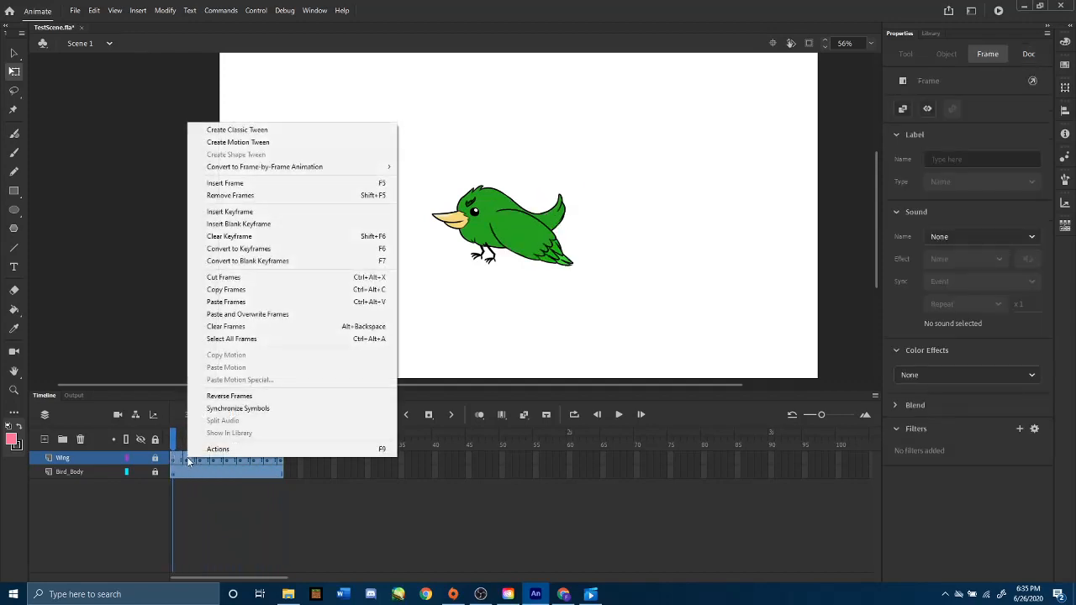
{"action": "left_click", "coordinate": [246, 196]}
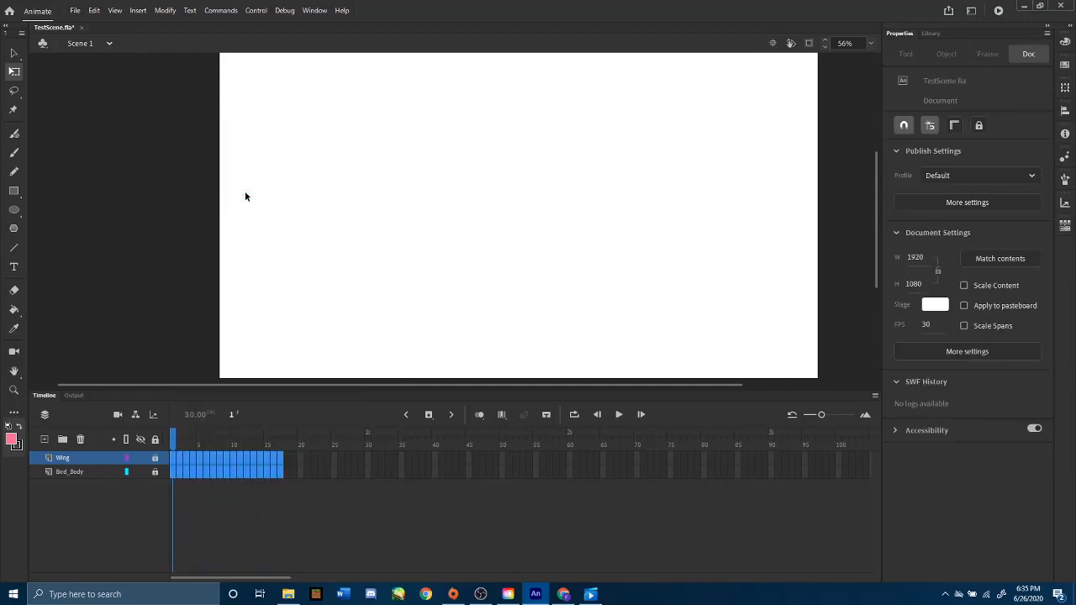
{"action": "left_click", "coordinate": [170, 503]}
Step: Unlock the Wing and Bird_Body layers and delete both of them
{"action": "left_click", "coordinate": [155, 458]}
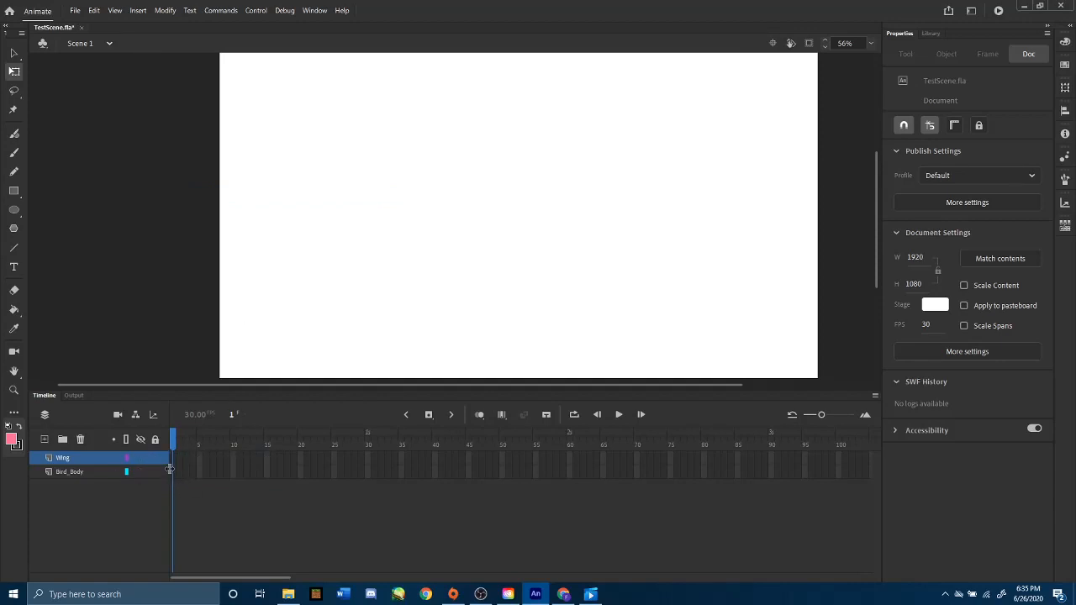
{"action": "left_click", "coordinate": [87, 472]}
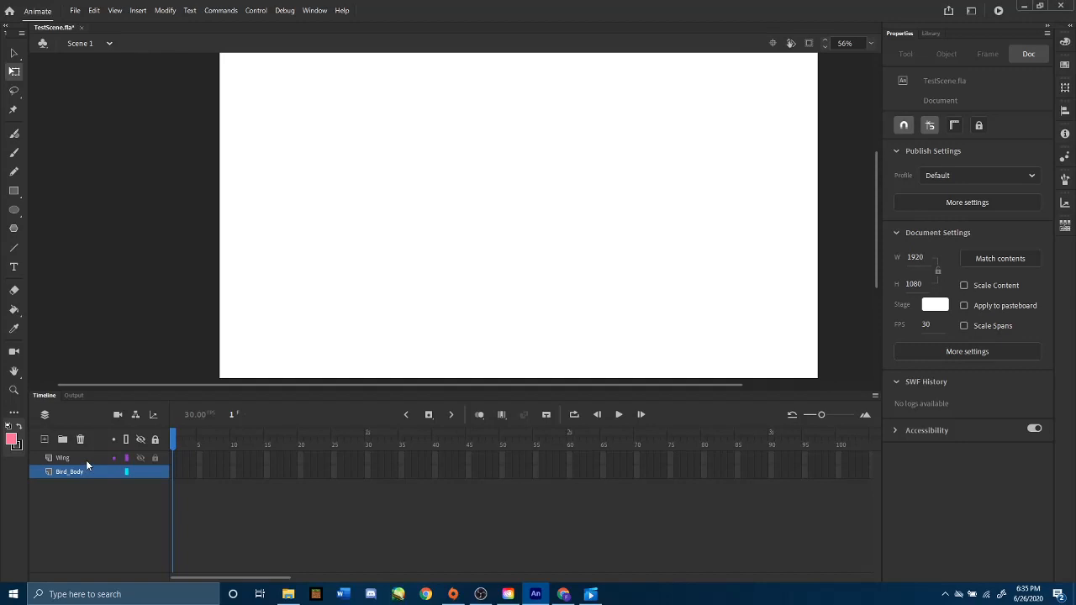
{"action": "left_click", "coordinate": [86, 459], "text": "shift"}
{"action": "left_click", "coordinate": [81, 440]}
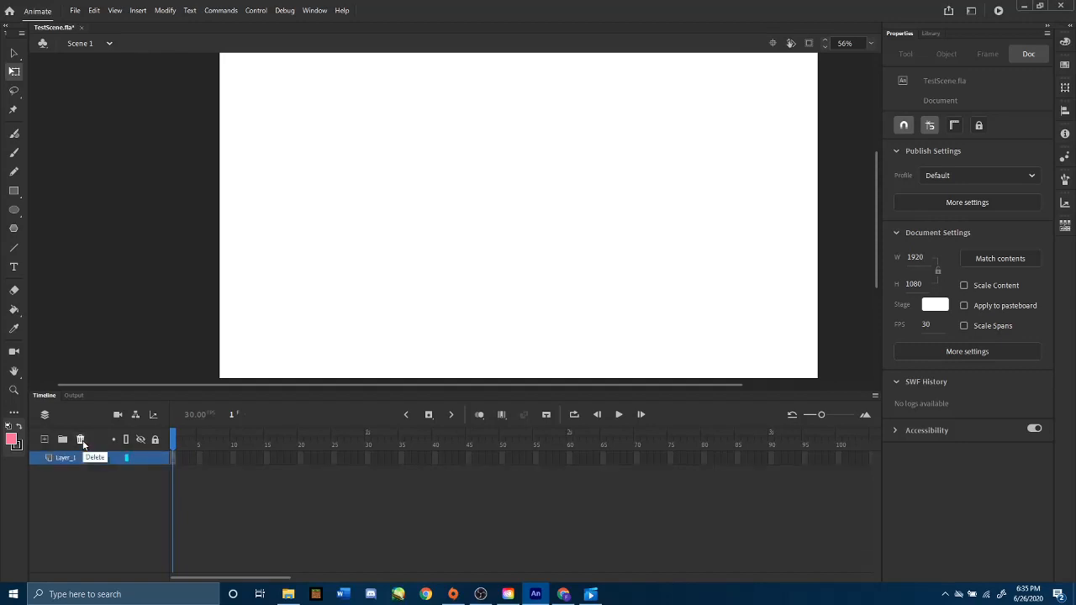